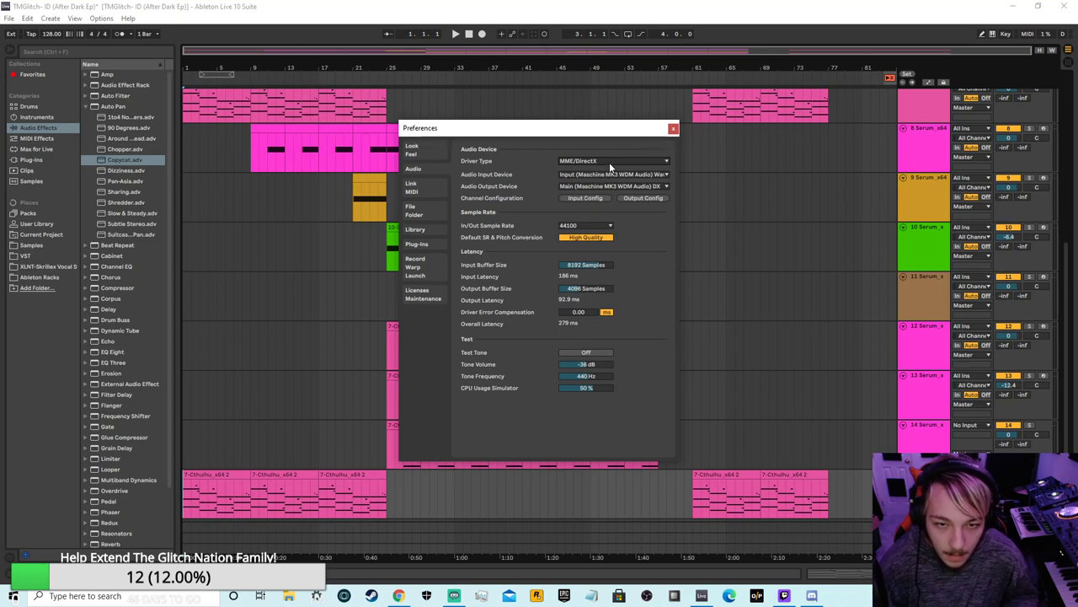
Step: Close the audio preferences and restart the arrangement playback from the beginning
click(673, 128)
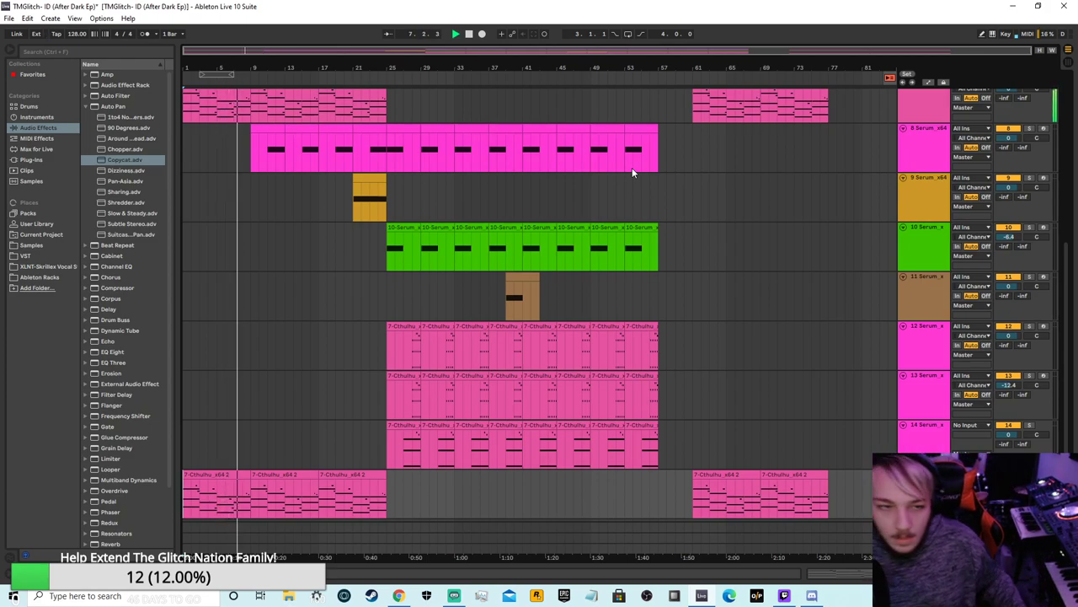
click(469, 34)
scroll(758, 413, down, 1)
scroll(787, 441, up, 1)
scroll(655, 400, up, 1)
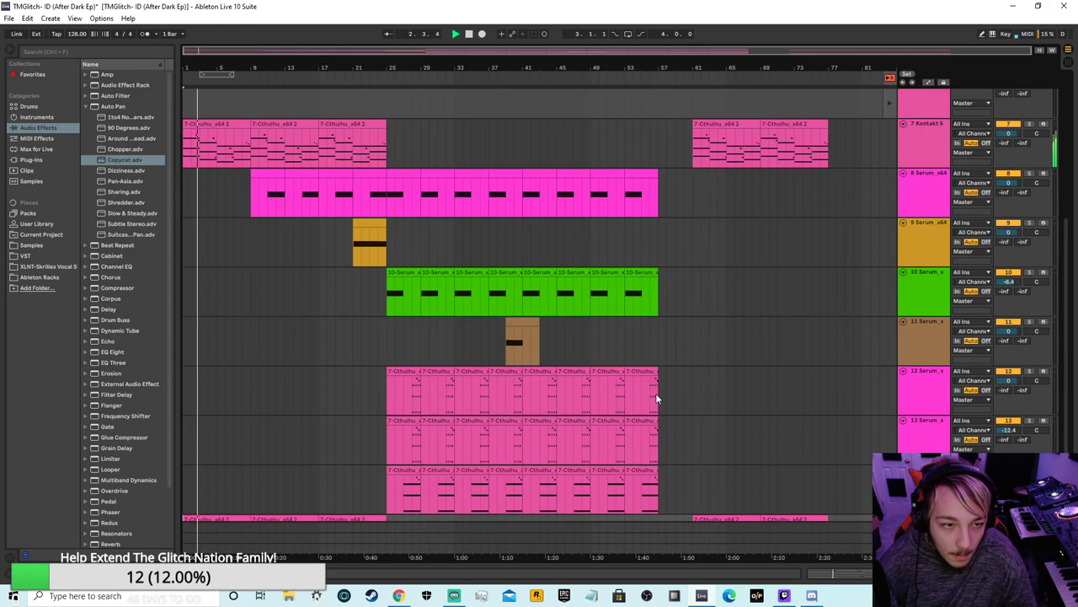
scroll(661, 389, down, 2)
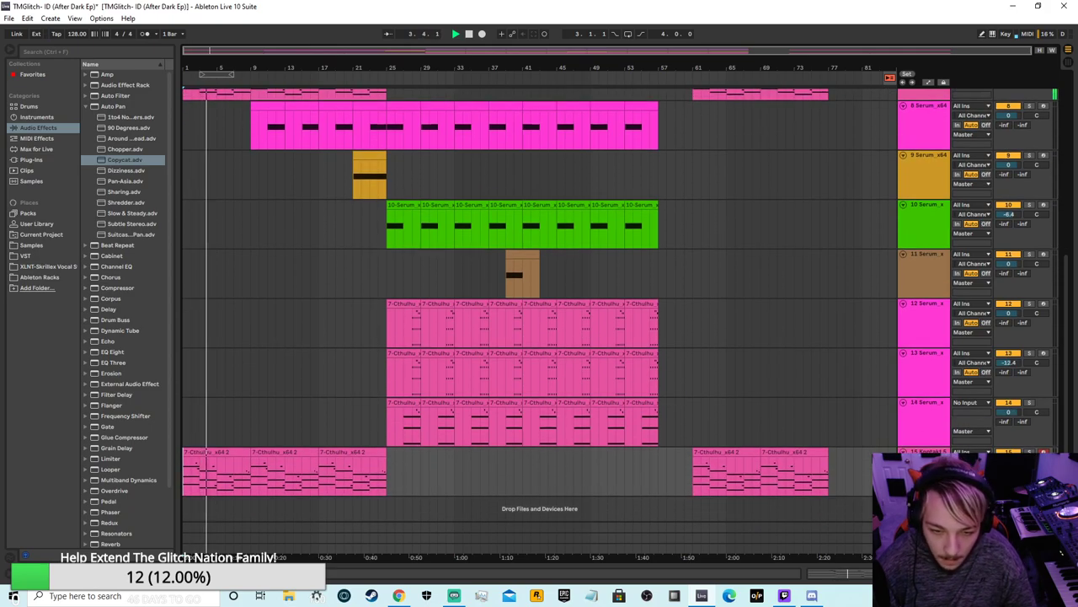
Step: Delete the last Kontakt track, number 15, from the arrangement
right_click(925, 253)
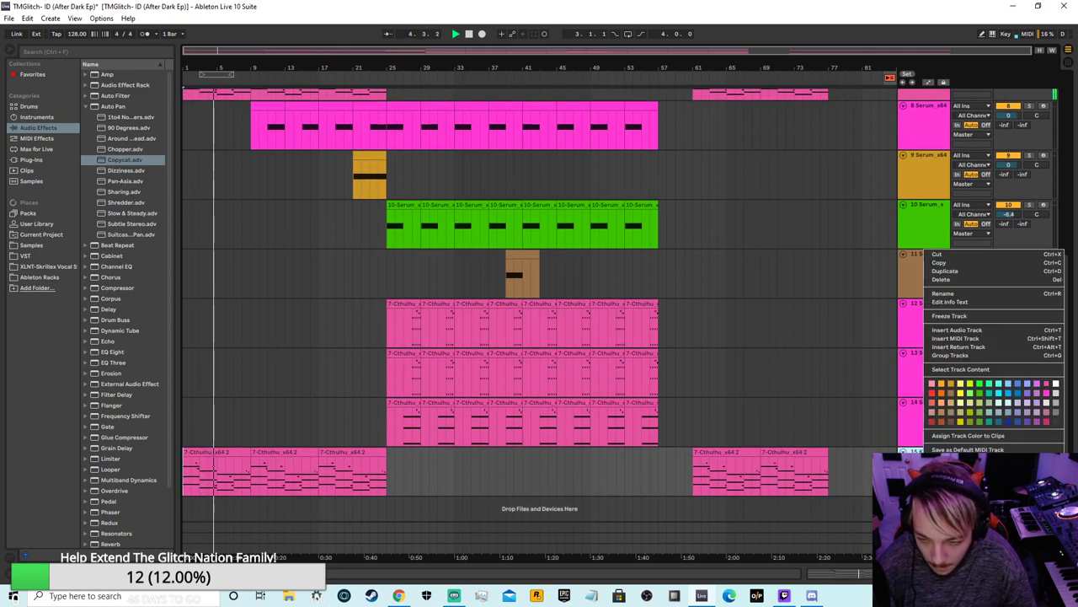
click(942, 282)
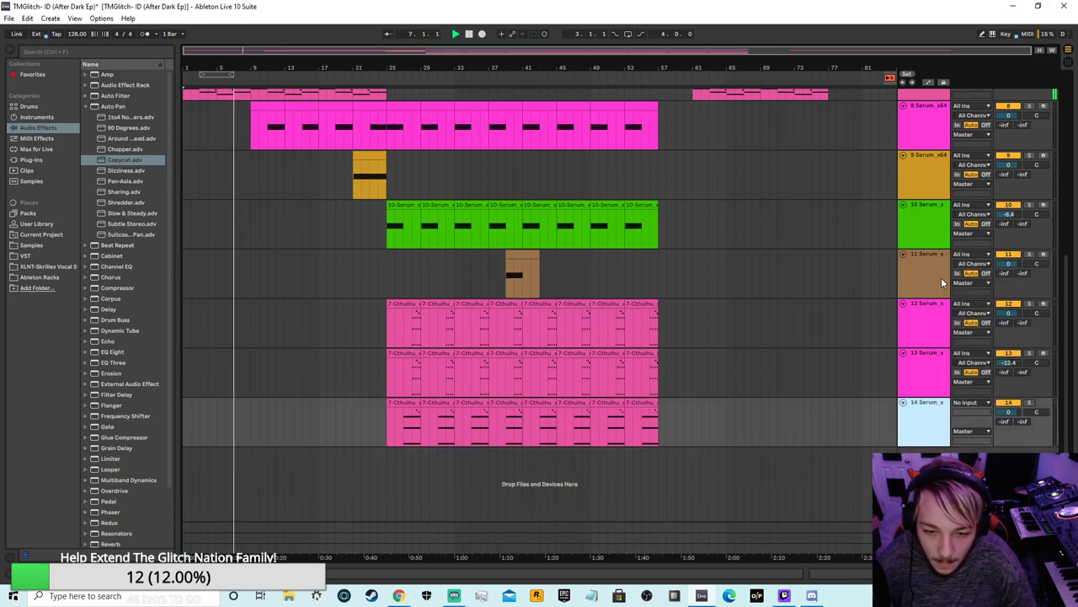
scroll(738, 457, up, 2)
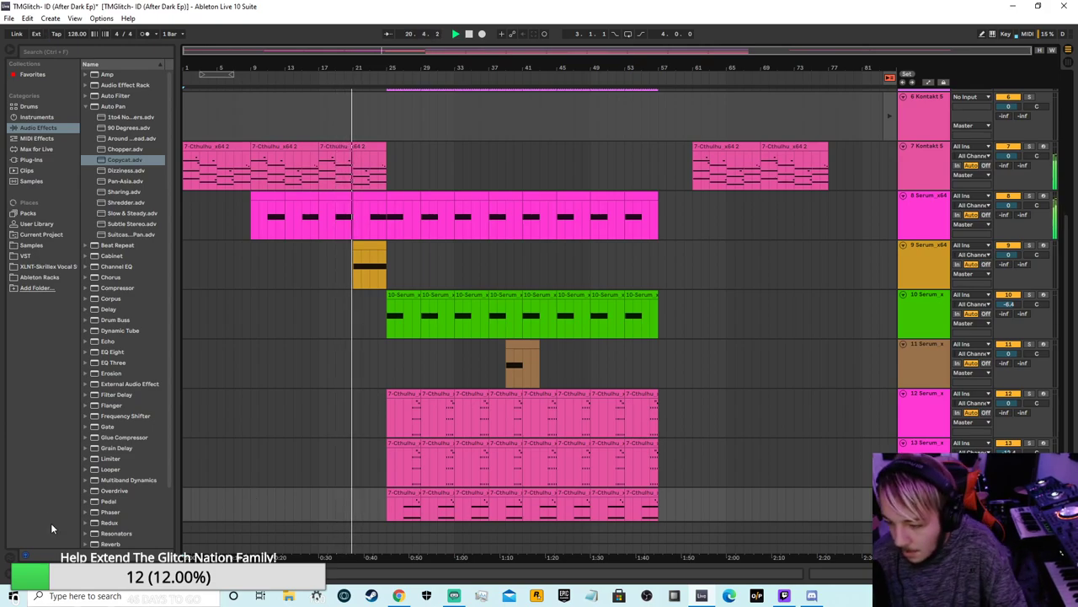
key(super)
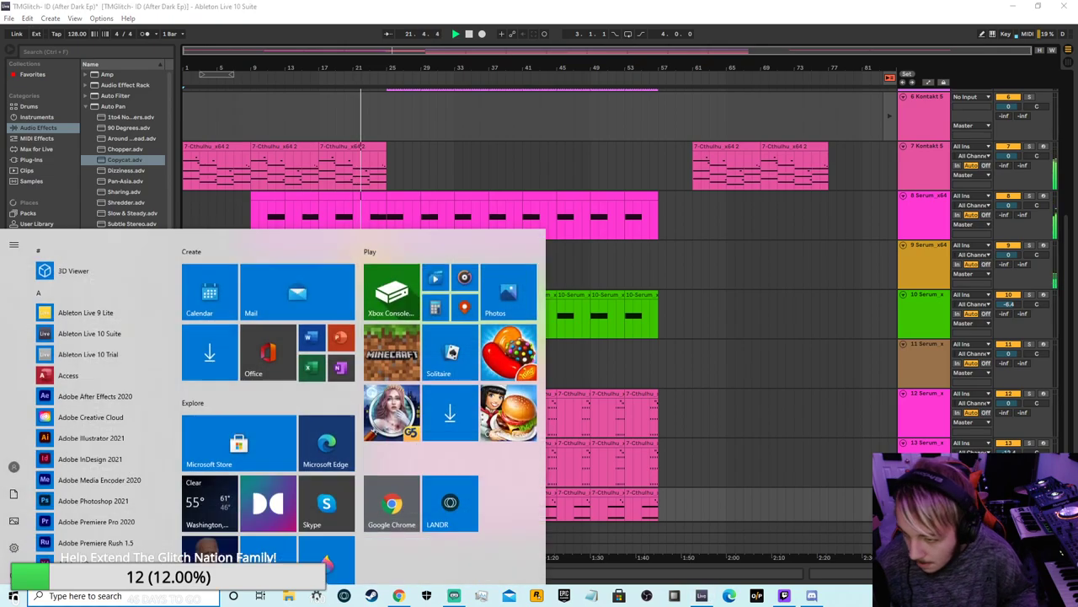
key(Escape)
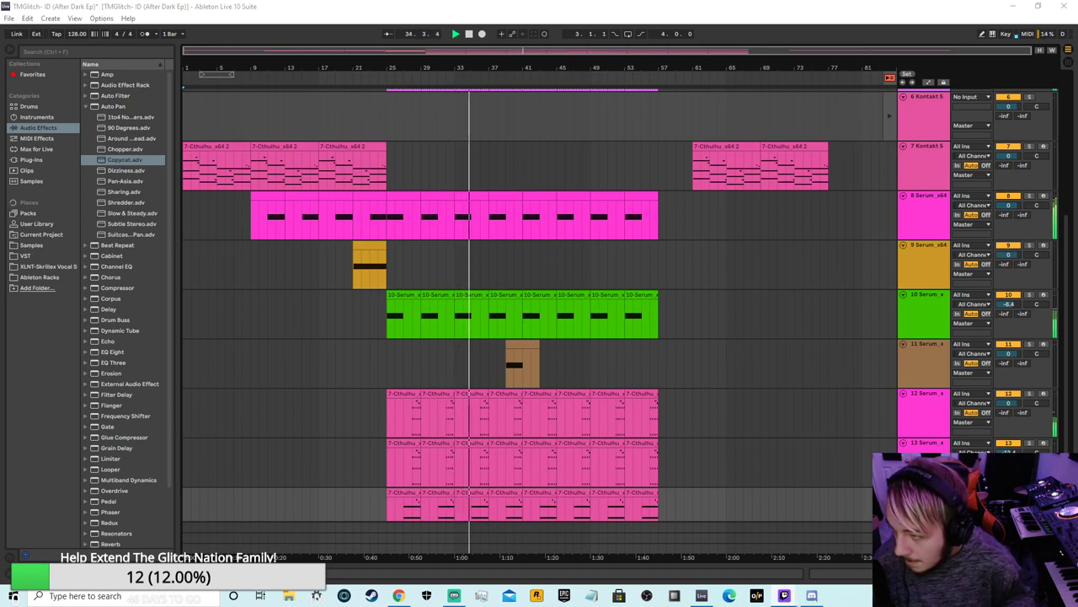
click(822, 336)
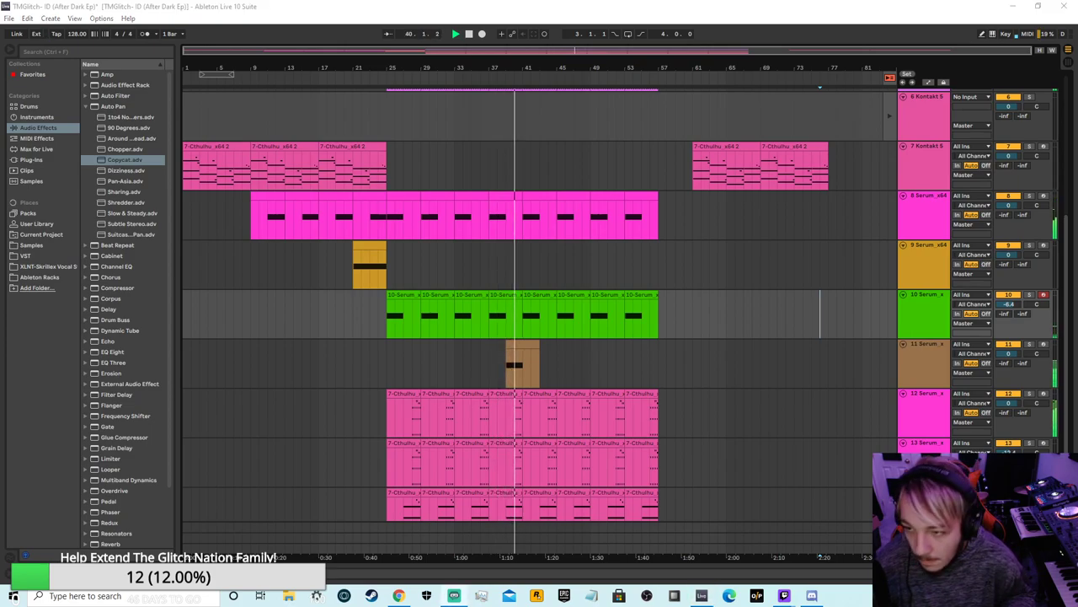
Step: Set the audio driver type to MME/DirectX in the preferences and close them
click(101, 18)
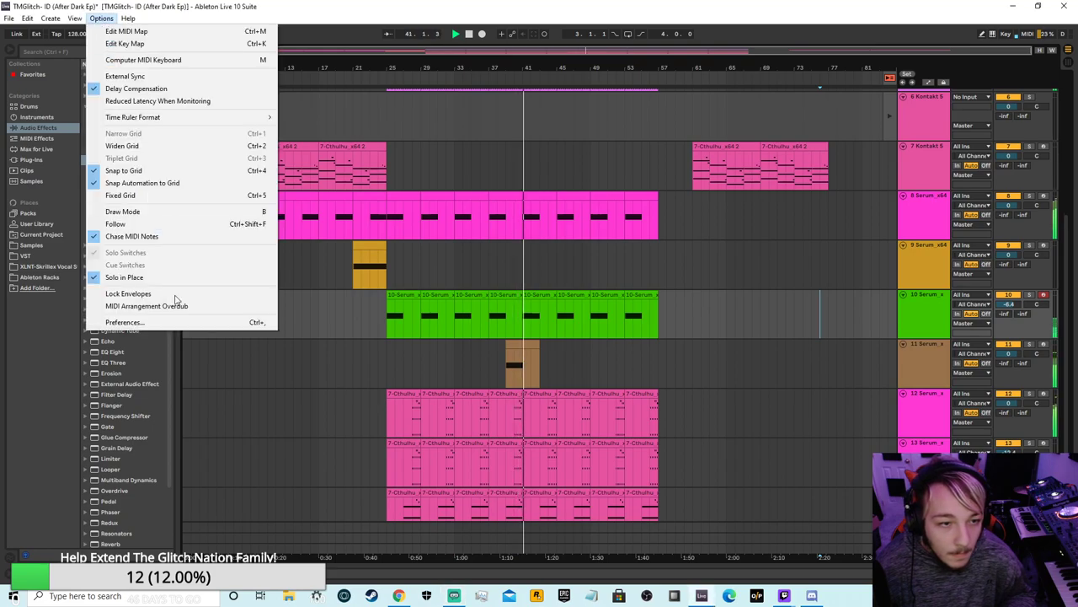
click(149, 322)
click(573, 162)
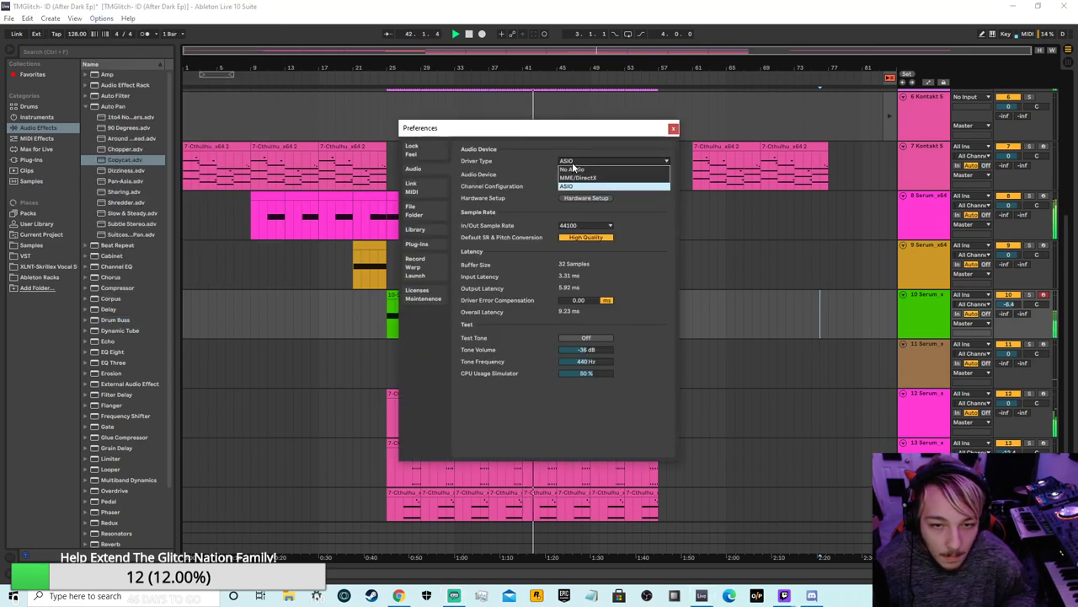
click(590, 177)
click(672, 130)
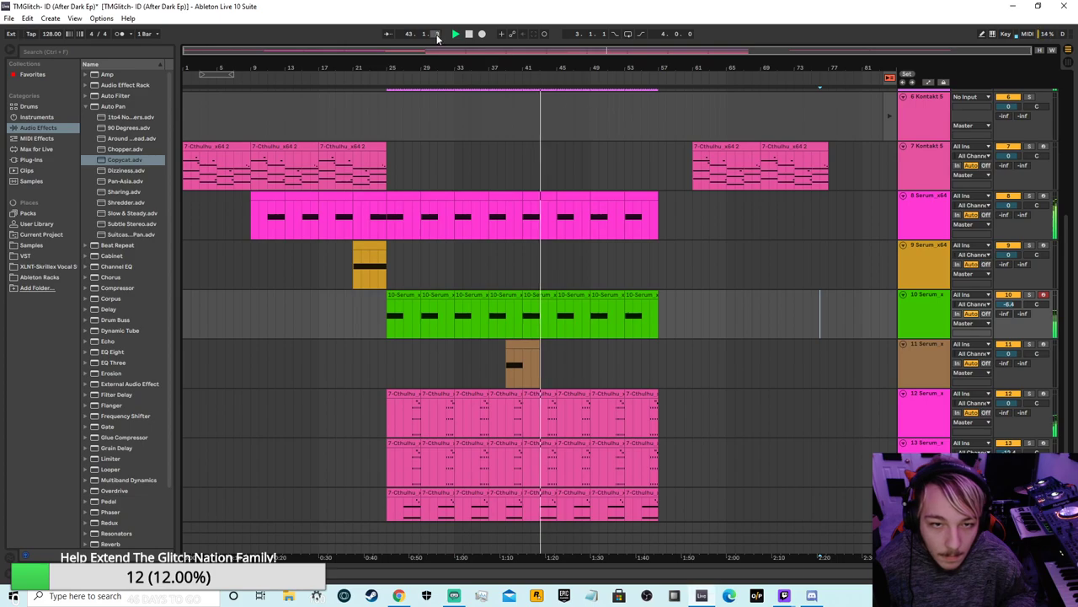
Step: Play the arrangement from the start and examine the Drum Rack track's clip and devices around bars 41 to 45
click(456, 35)
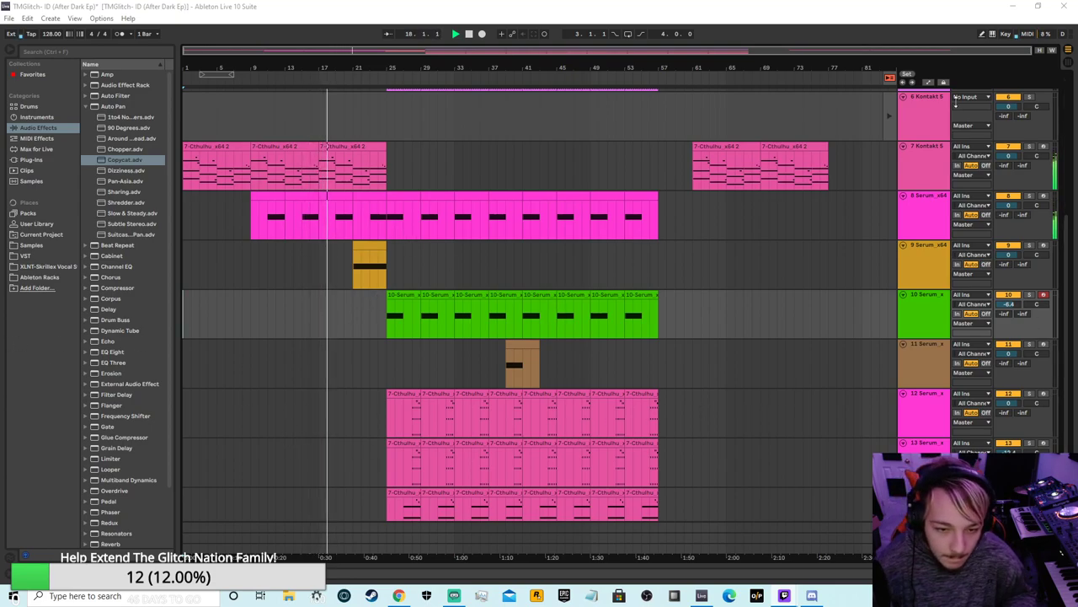
scroll(769, 206, down, 2)
drag(594, 48, 573, 48)
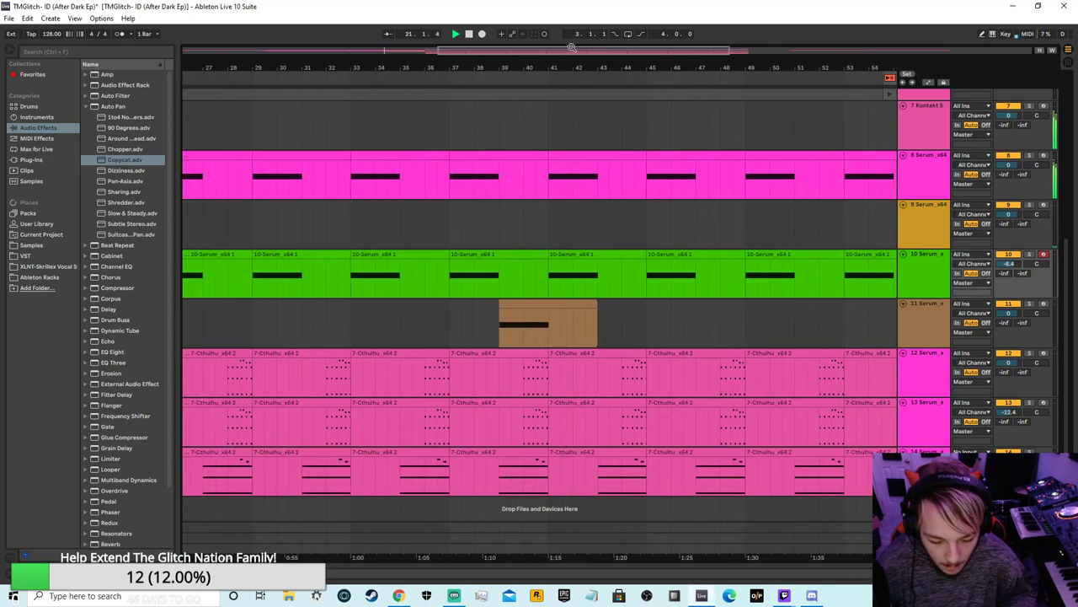
drag(498, 51, 447, 51)
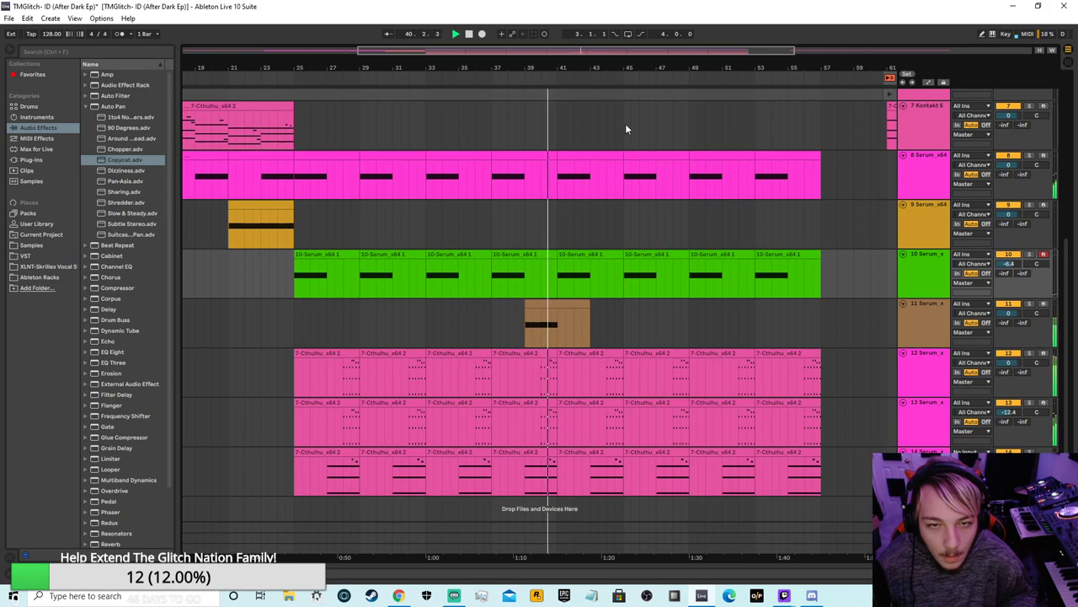
drag(576, 68, 576, 160)
scroll(678, 307, up, 1)
scroll(678, 308, up, 4)
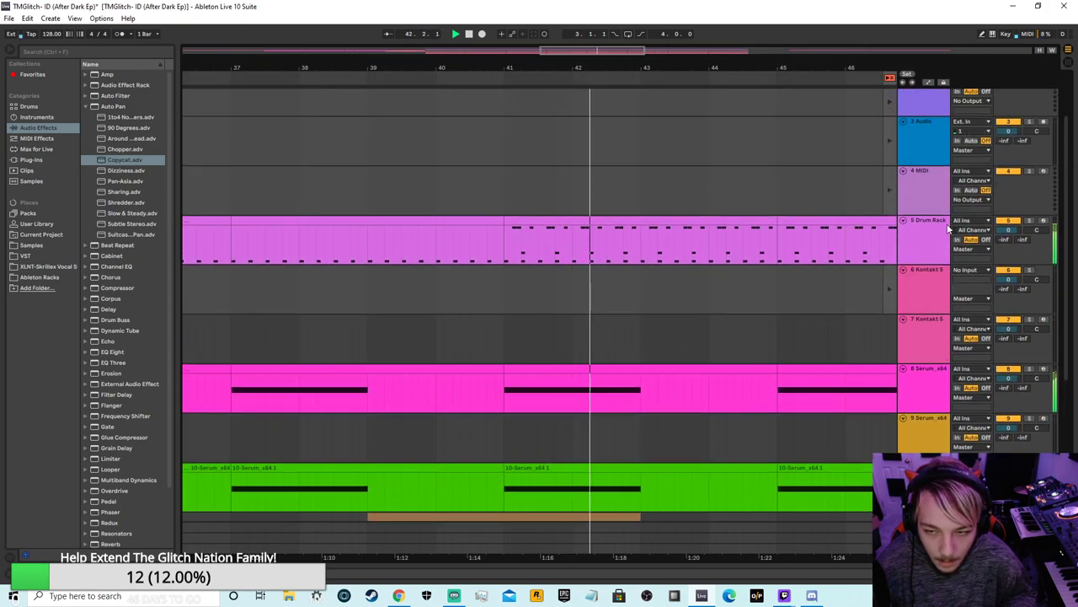
click(950, 227)
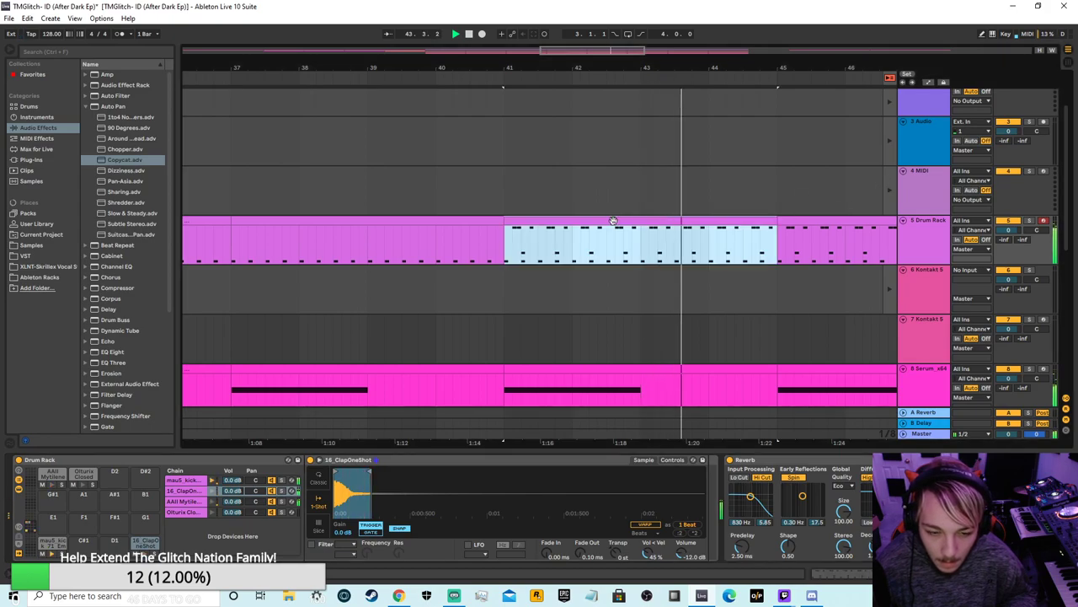
Step: Listen to the remaining Serum section while reviewing all tracks, and stop playback just after bar 57
drag(589, 49, 589, 8)
scroll(669, 333, down, 5)
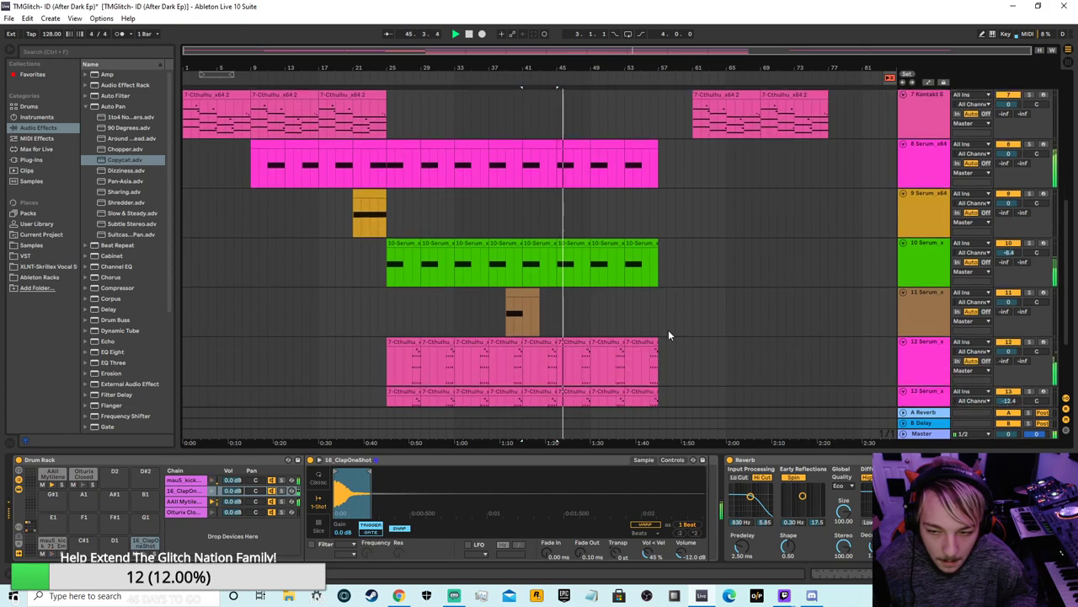
scroll(658, 340, up, 3)
scroll(658, 340, down, 5)
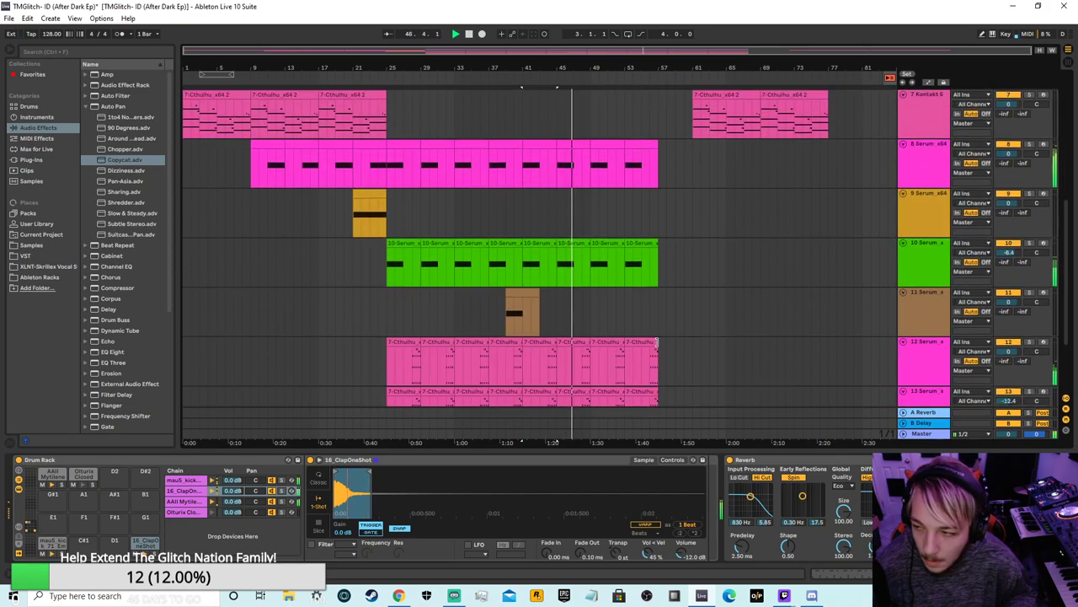
scroll(657, 346, up, 3)
scroll(657, 341, down, 2)
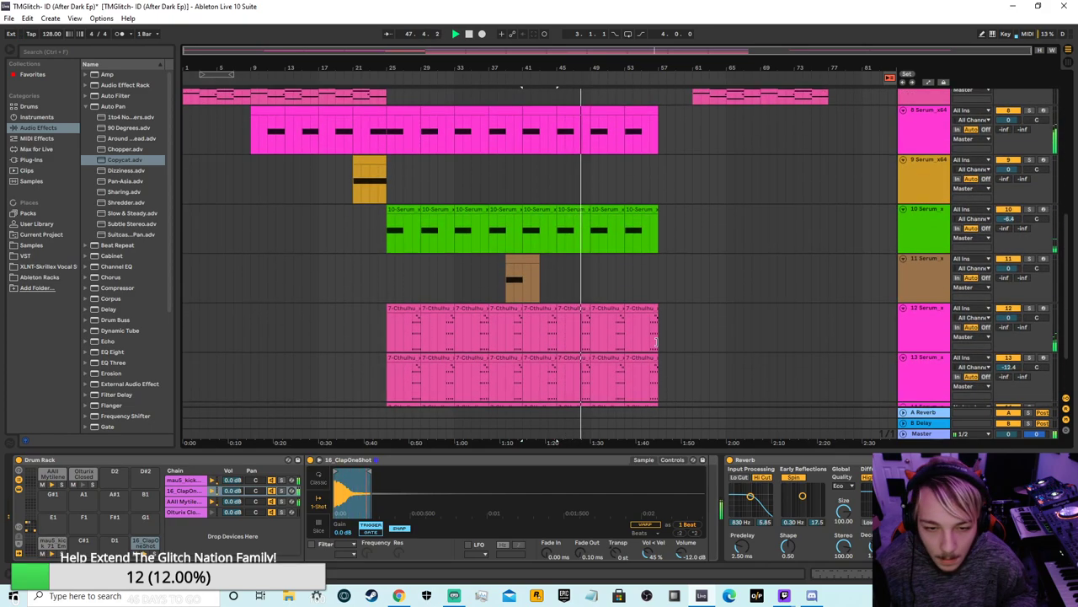
drag(752, 486, 760, 507)
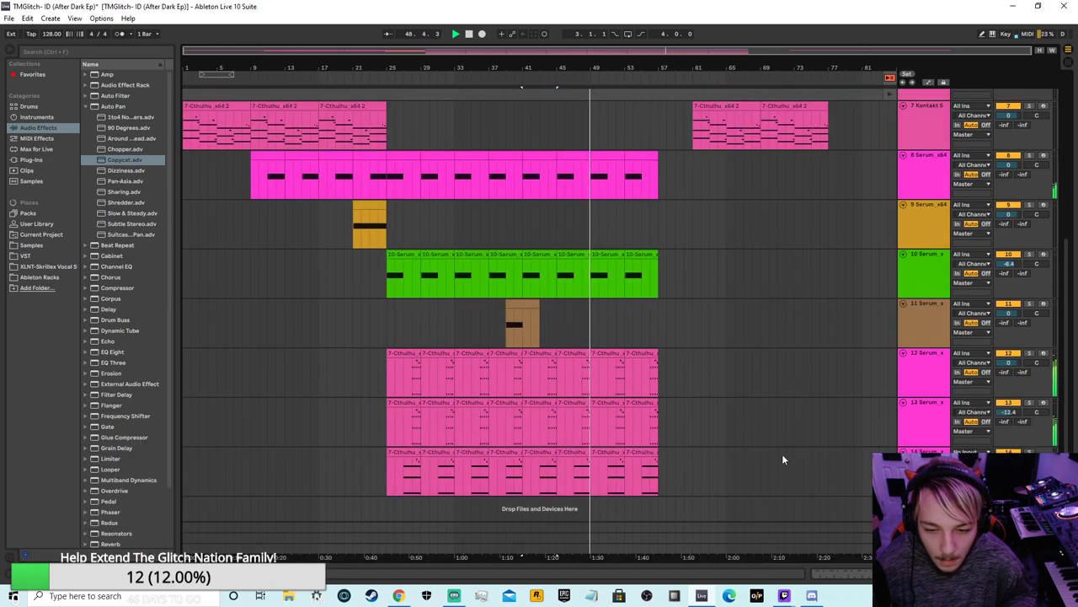
scroll(785, 437, up, 4)
scroll(779, 442, down, 2)
scroll(779, 441, up, 2)
scroll(784, 434, up, 1)
scroll(787, 432, down, 3)
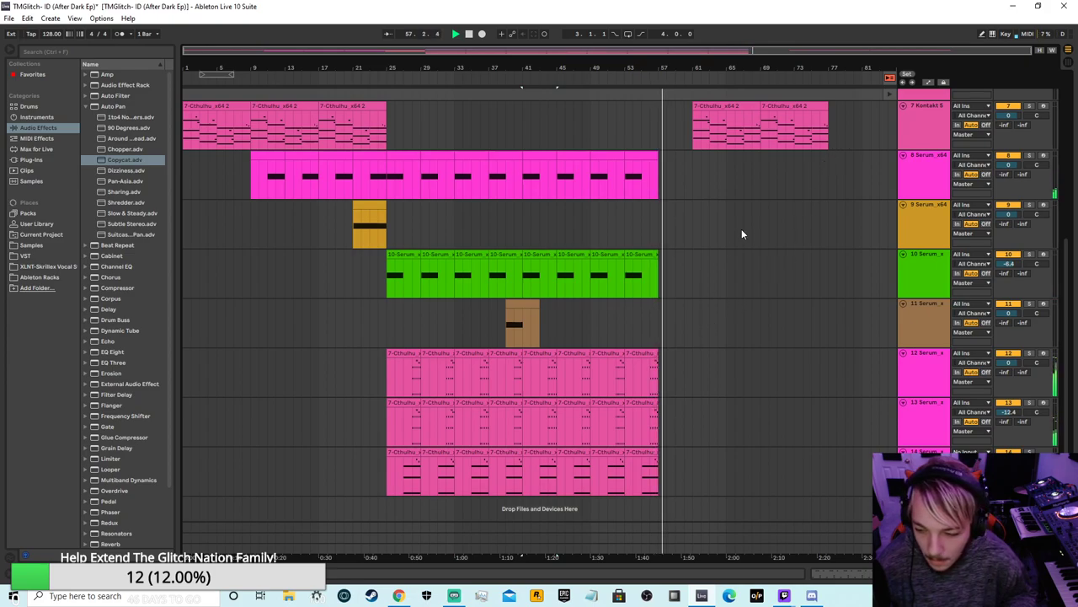
click(469, 33)
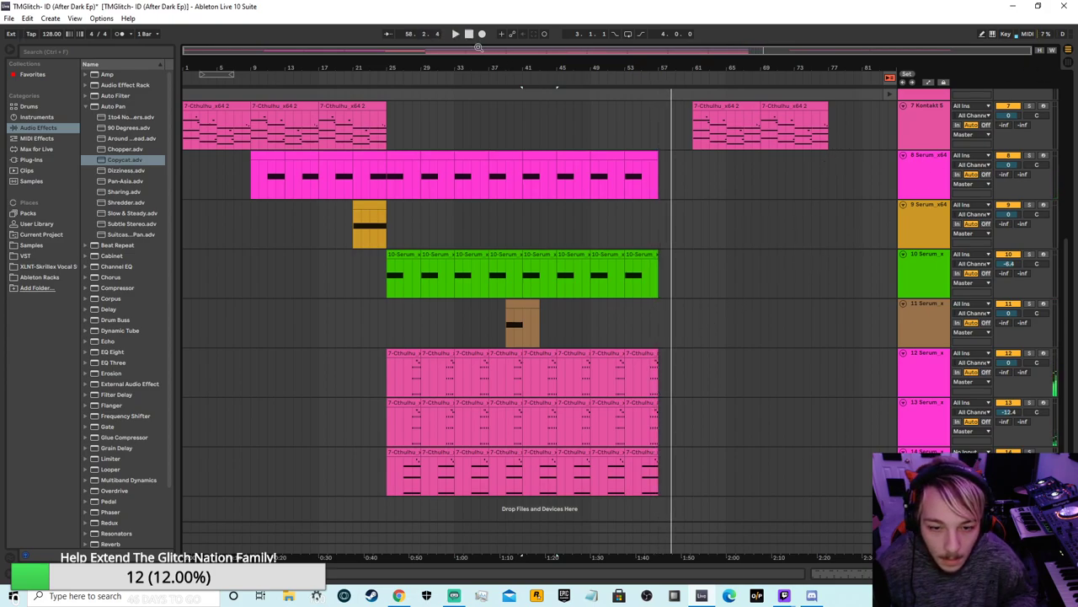
Step: Duplicate the last clip on track 12 Serum to bar 57 and open the copy in an enlarged note editor
click(644, 351)
right_click(646, 352)
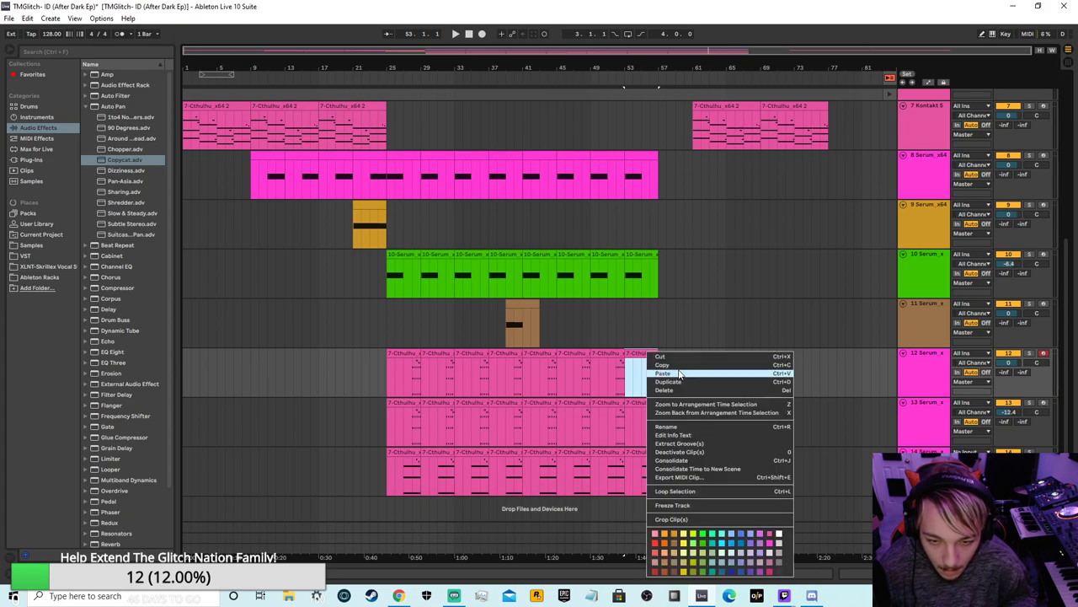
click(679, 364)
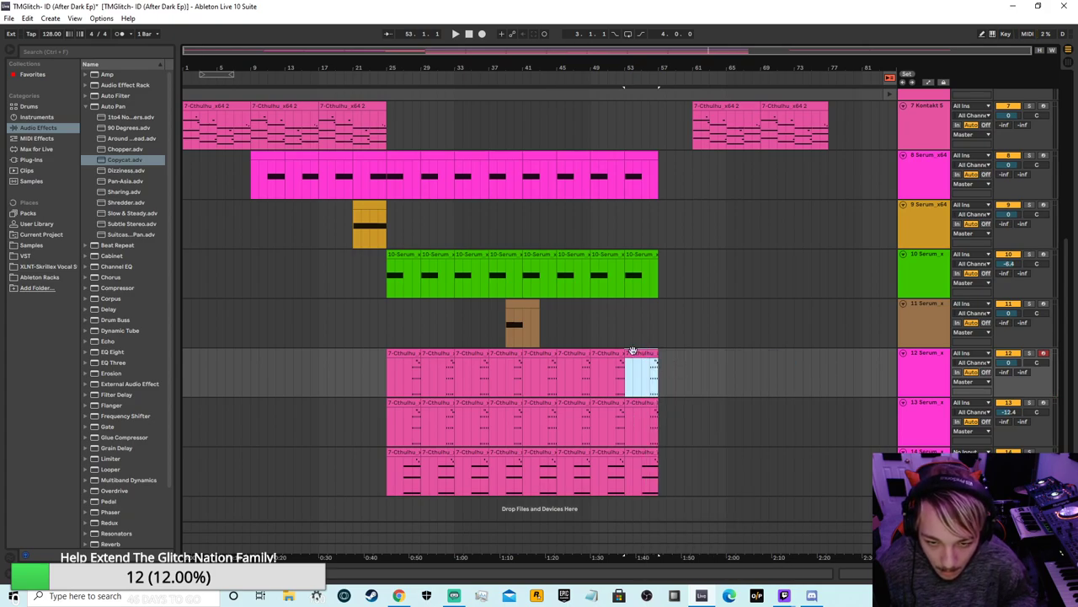
right_click(642, 357)
click(655, 380)
double_click(681, 352)
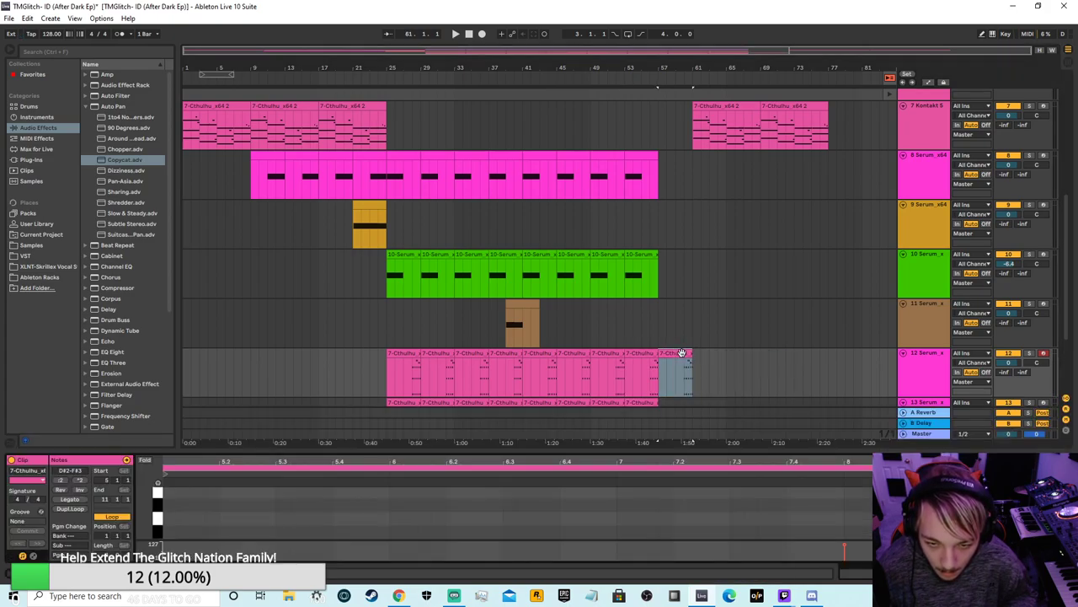
drag(743, 453, 744, 145)
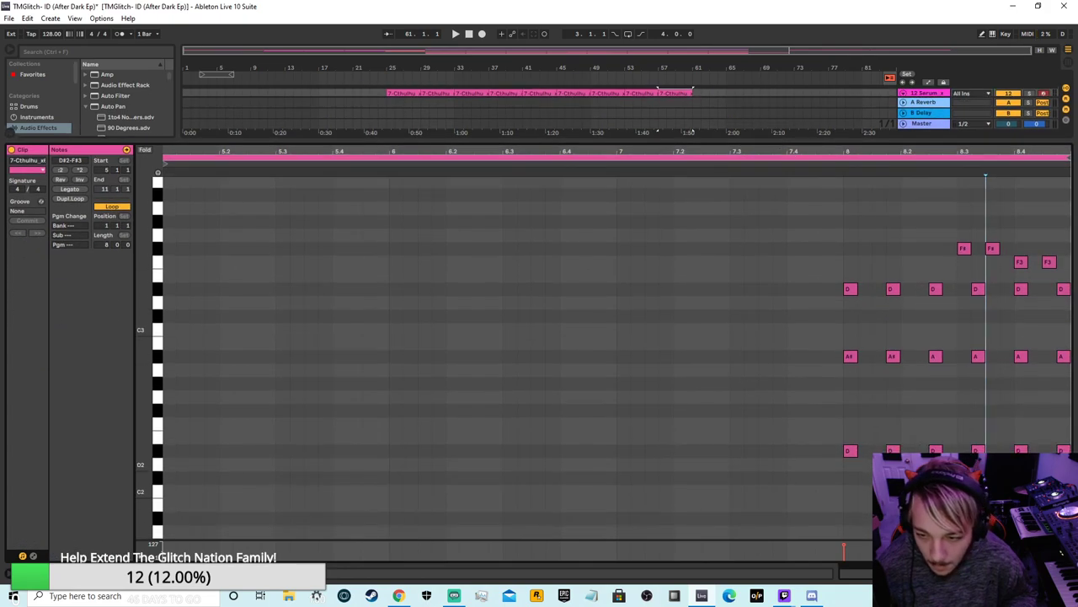
Step: Move all the chord notes from bar 8 to the clip's start at bar 5 and duplicate them into bar 6
drag(1068, 466, 831, 234)
right_click(830, 234)
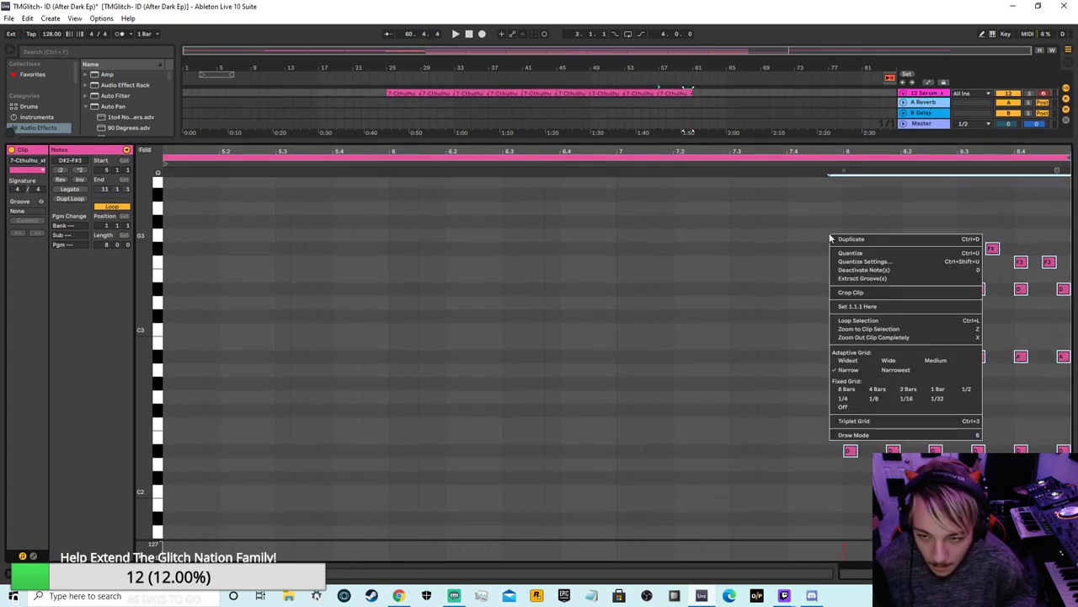
click(846, 474)
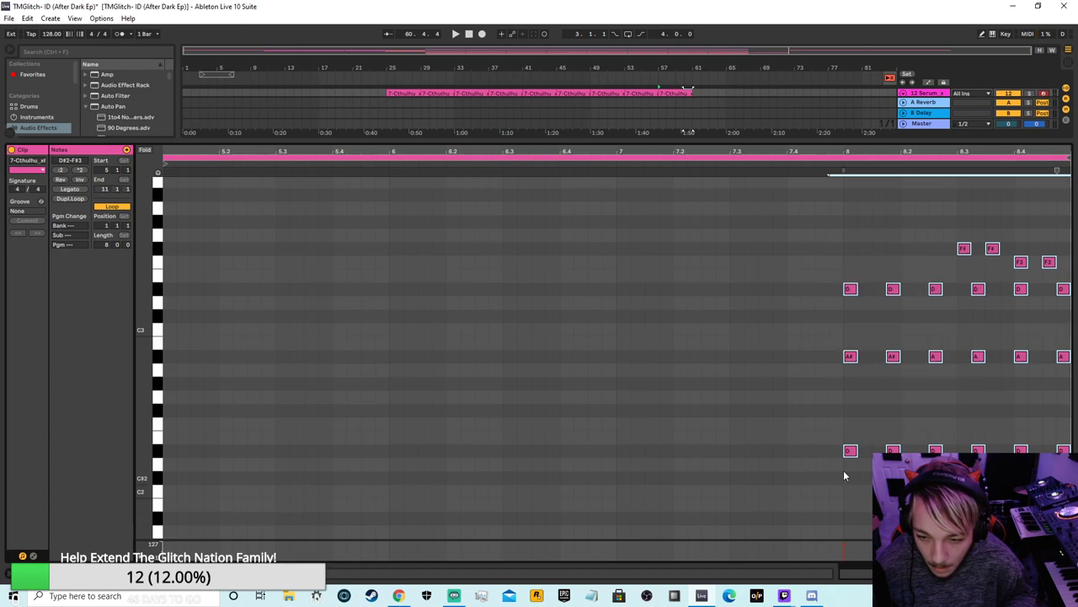
drag(847, 452, 351, 449)
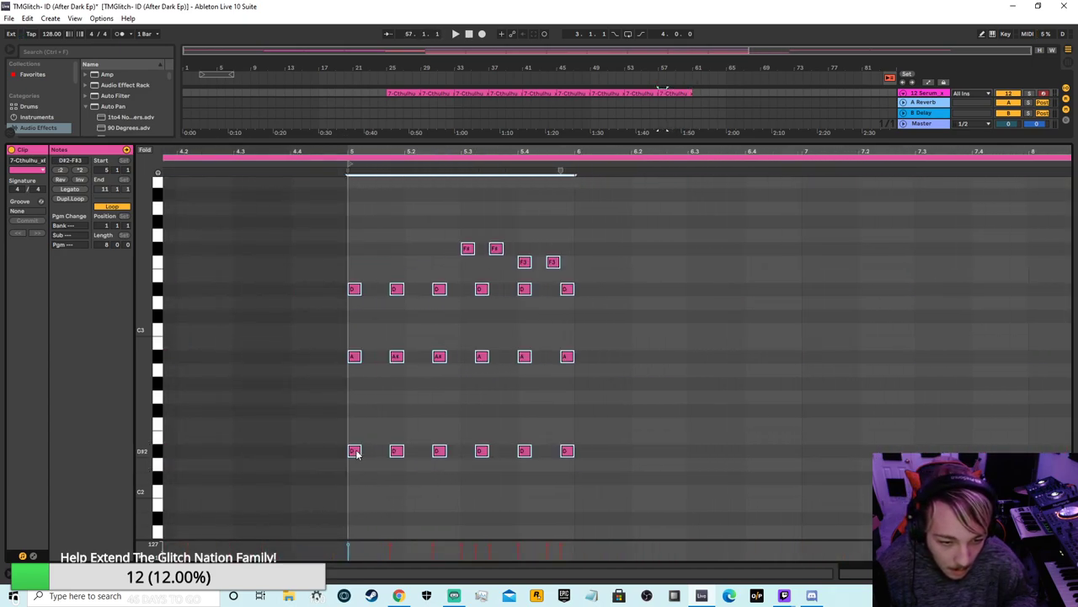
right_click(578, 440)
click(633, 235)
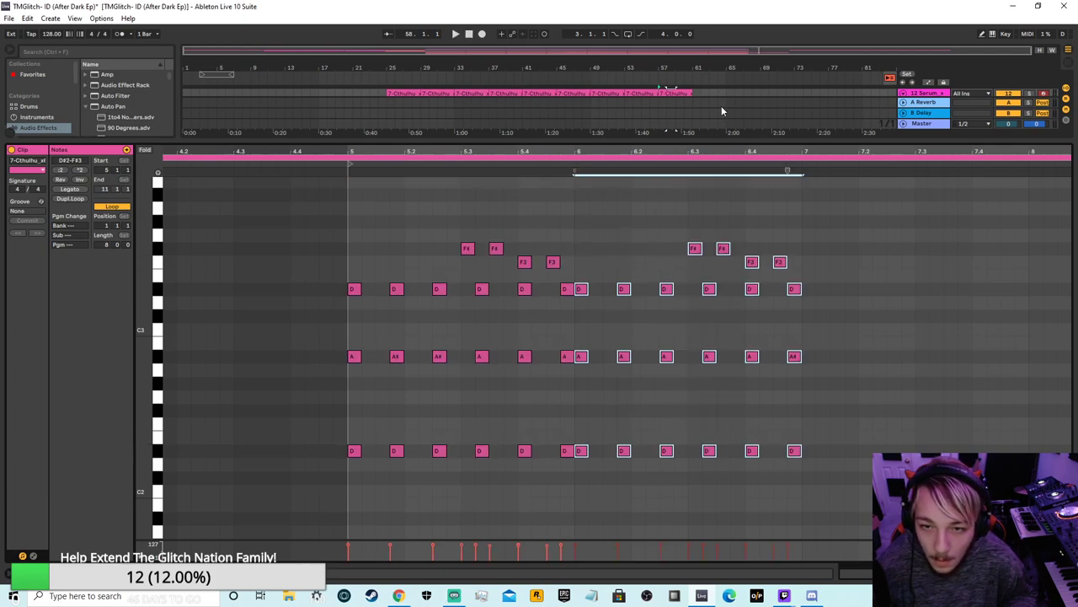
Step: Place the edited clip from bar 57 into the scene 6 slot of track 12 Serum in Session View
drag(735, 141, 726, 322)
click(688, 110)
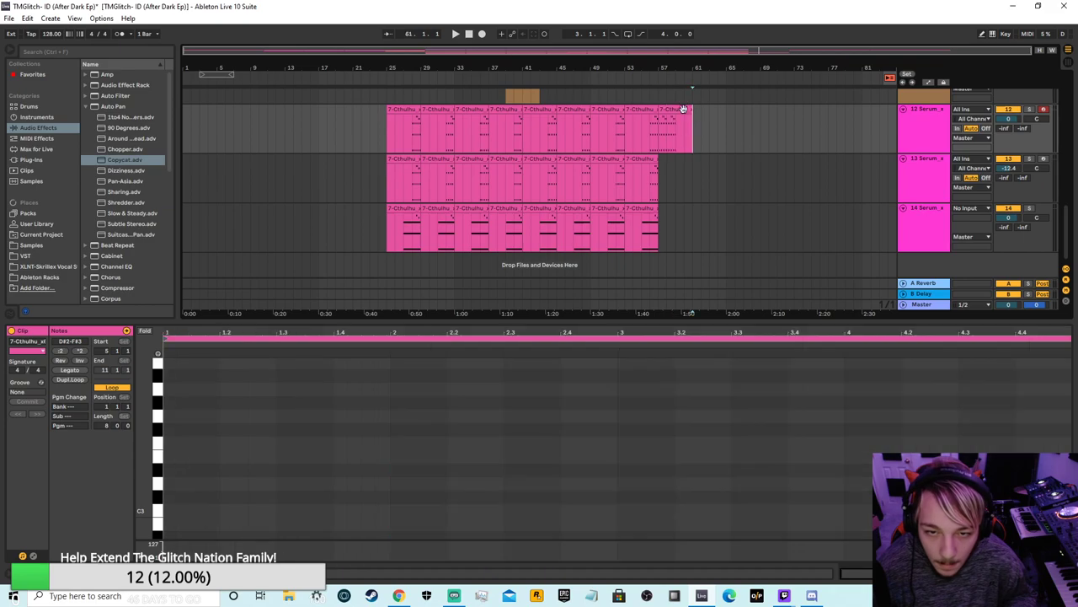
key(Tab)
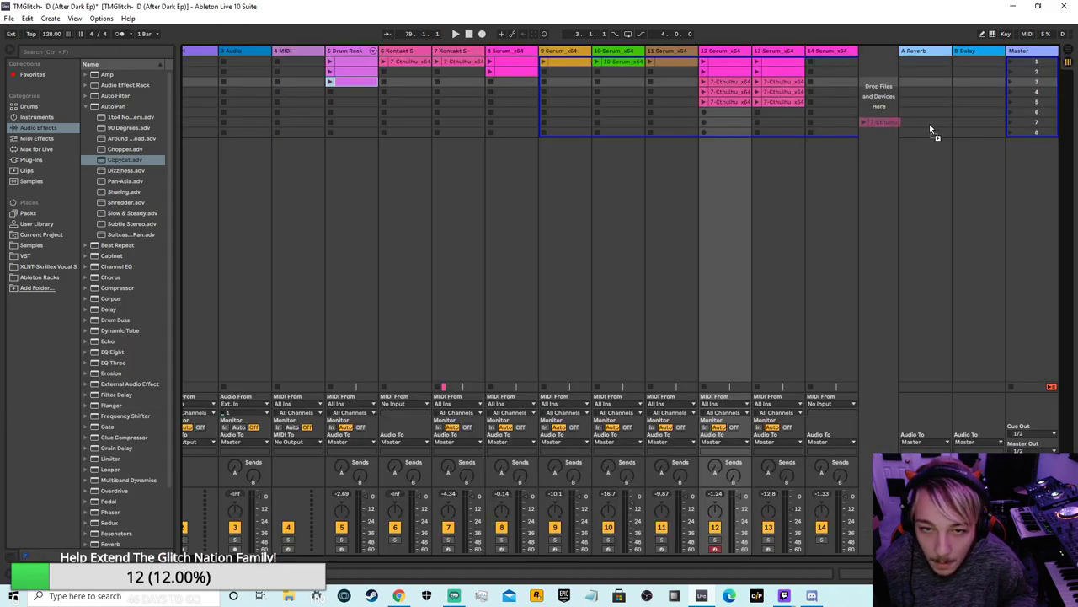
drag(717, 114, 717, 115)
Step: Launch the scene 6 clip on track 12 Serum and display that track's device chain
click(705, 113)
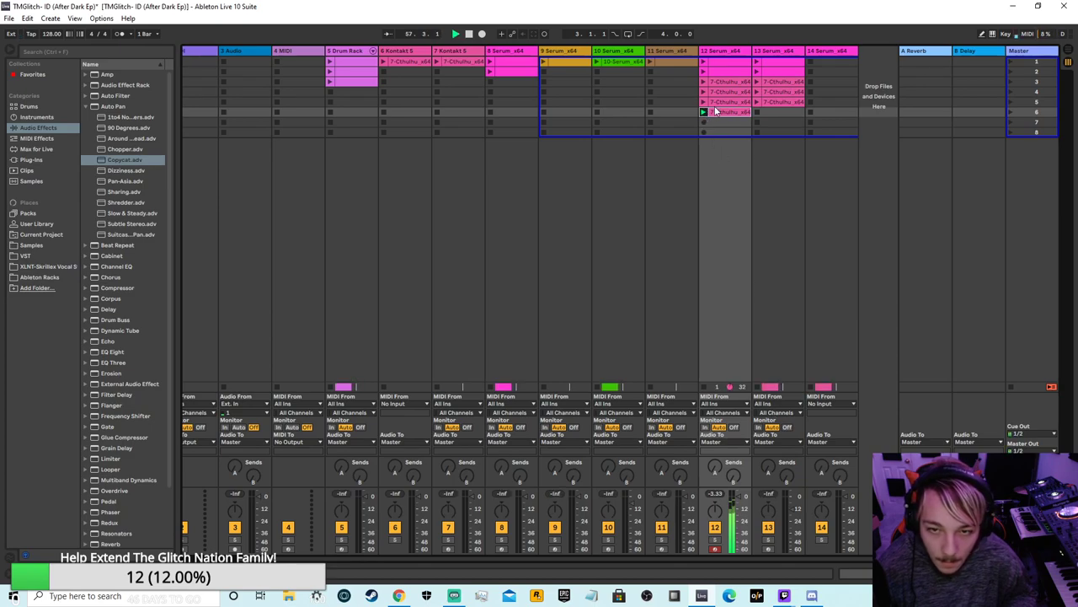
double_click(731, 52)
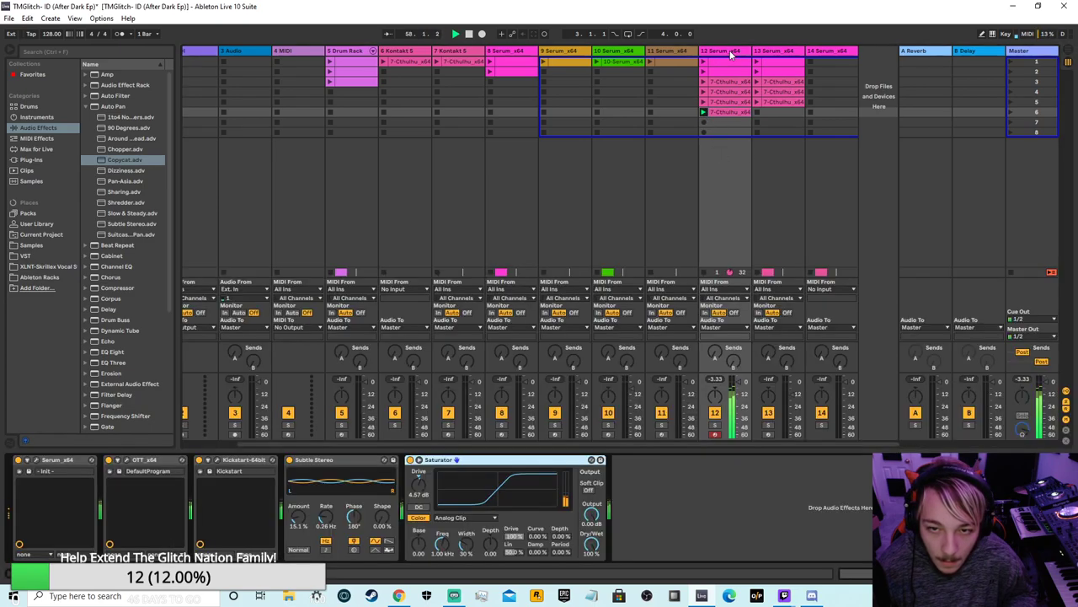
Step: Open the scene 6 clip of track 12 Serum in an enlarged note editor and relaunch it
click(714, 112)
click(591, 320)
drag(595, 321, 595, 114)
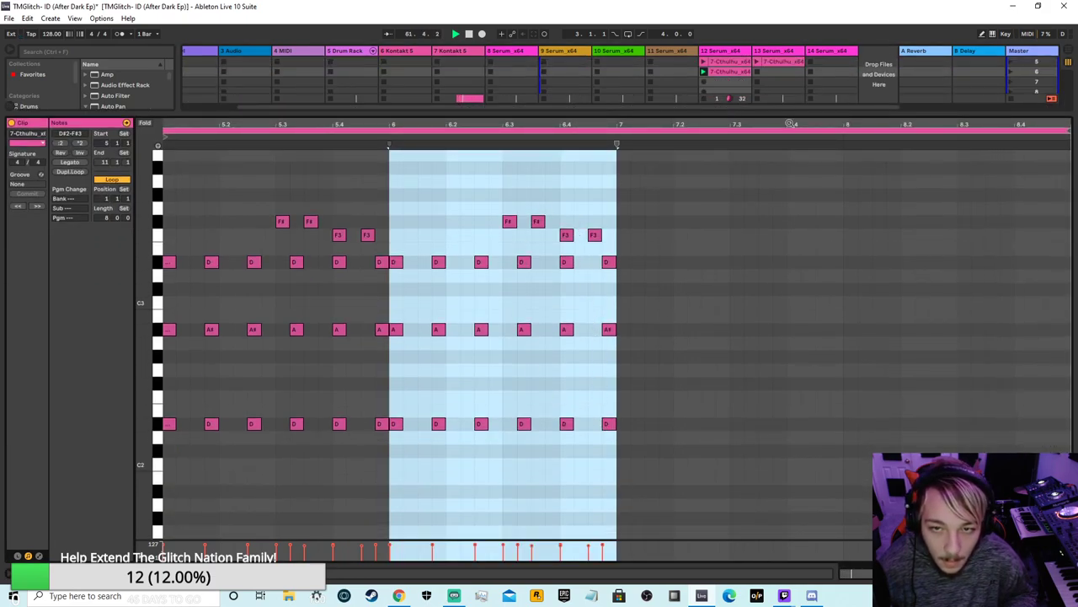
click(704, 72)
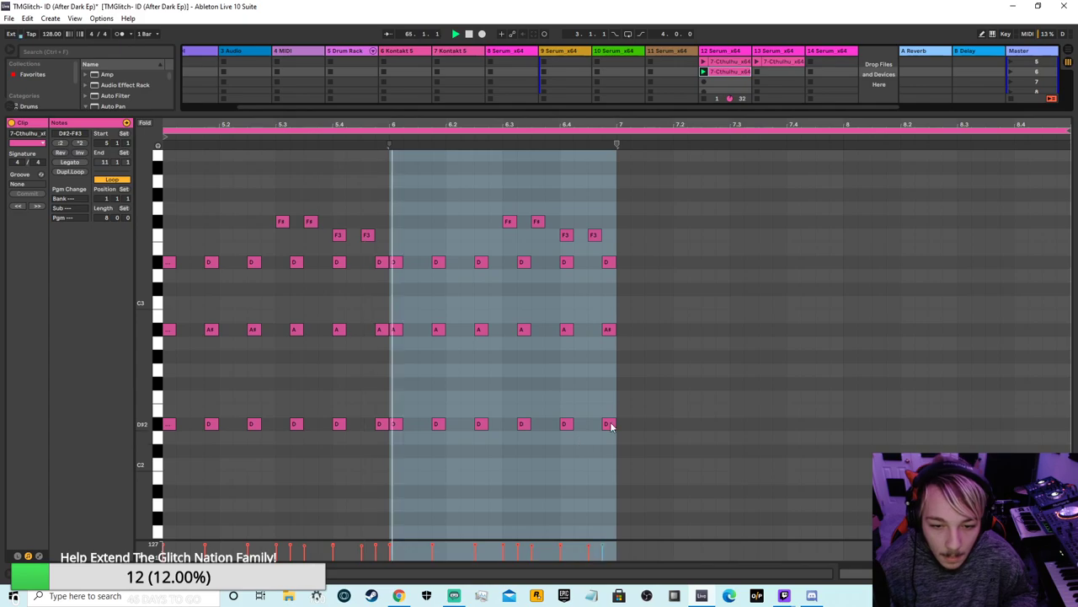
Step: Duplicate all the notes of bars 5 and 6 and align the copies to start at bar 7
drag(622, 433, 160, 212)
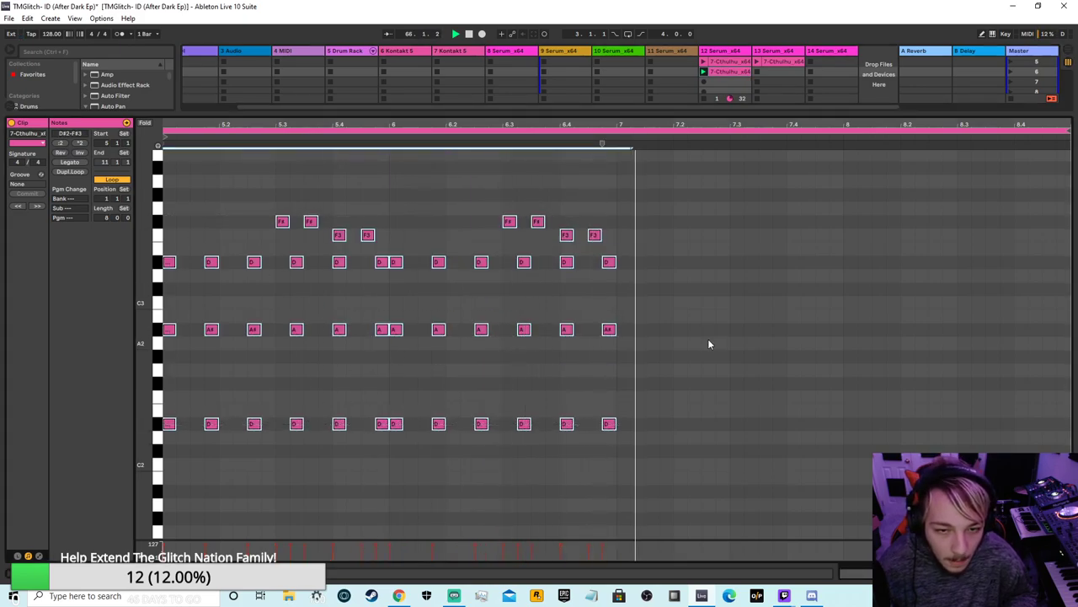
right_click(784, 173)
click(834, 179)
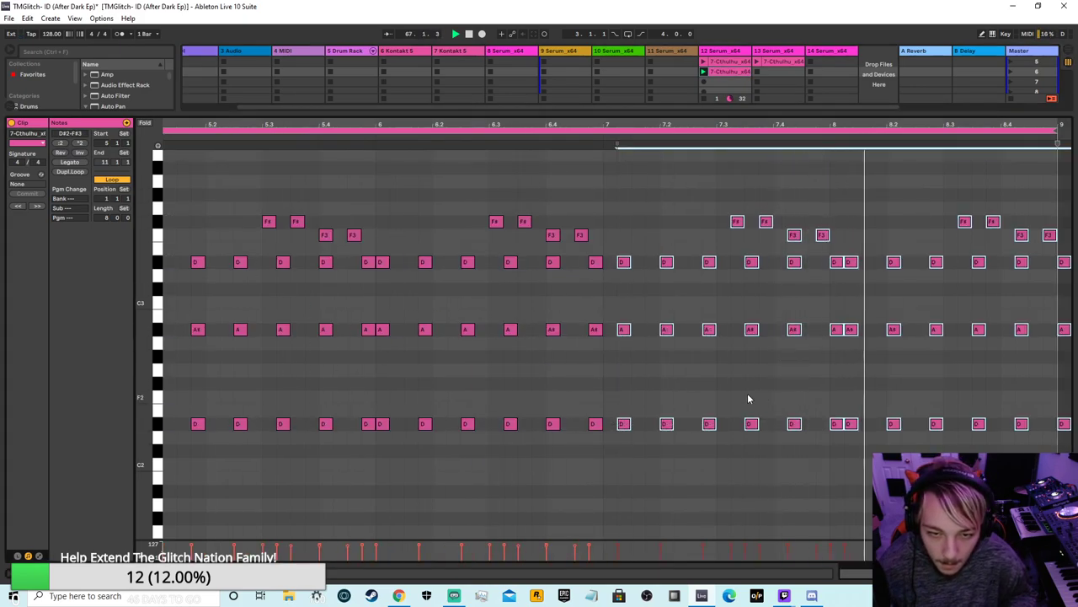
drag(625, 265, 614, 263)
click(632, 229)
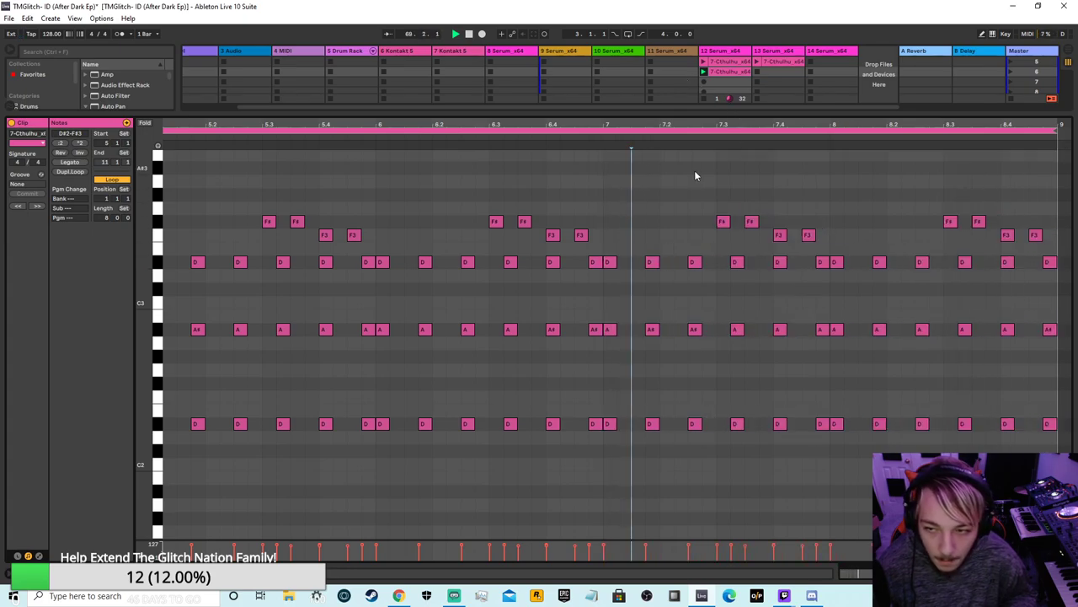
Step: Restart playback to listen to the clip while examining its notes from bar 5 onward up close
click(455, 34)
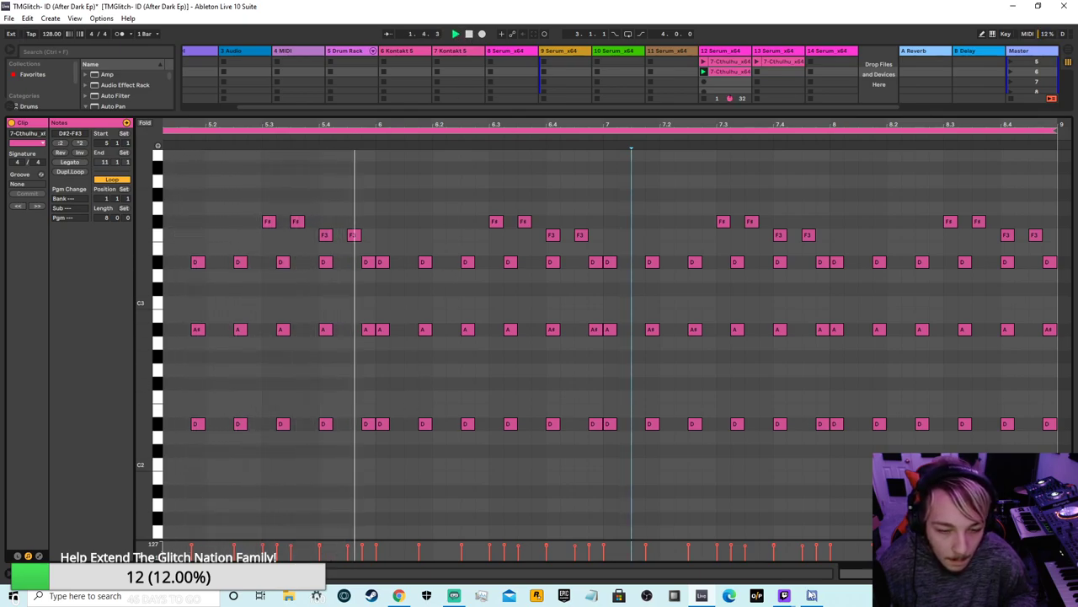
drag(449, 125, 494, 125)
drag(768, 125, 770, 156)
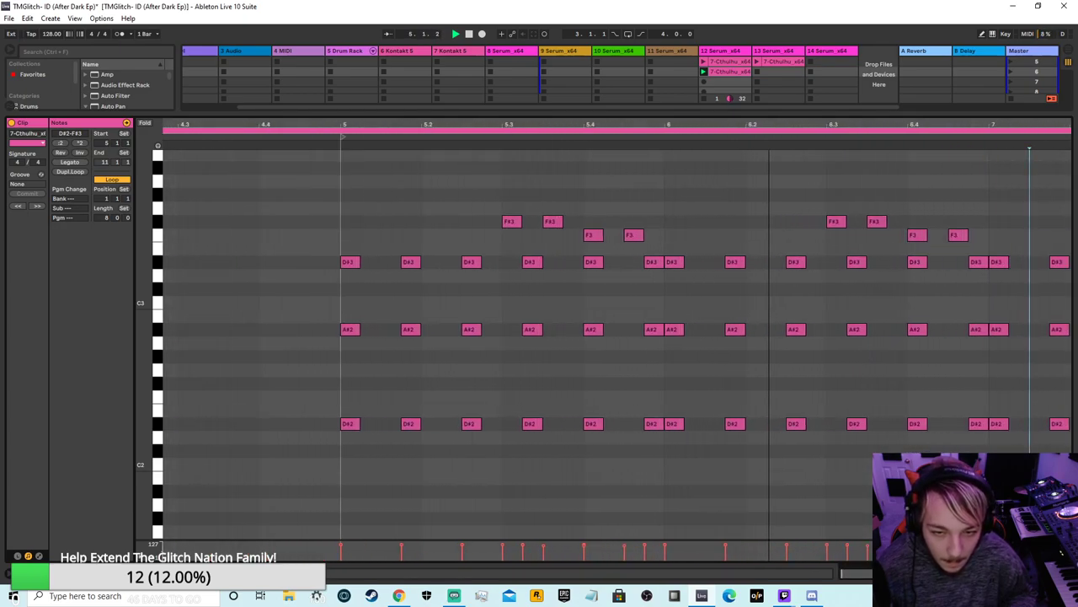
click(469, 33)
click(455, 34)
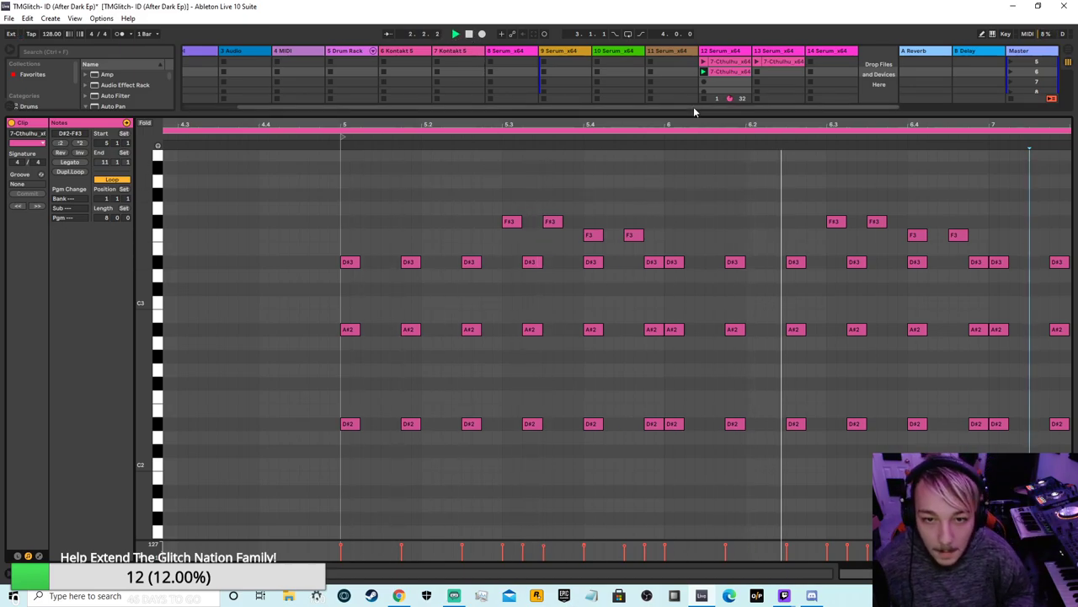
Step: Copy the scene 6 clip of track 12 Serum into the scene 6 slot of track 13 Serum and launch it
drag(694, 108, 639, 364)
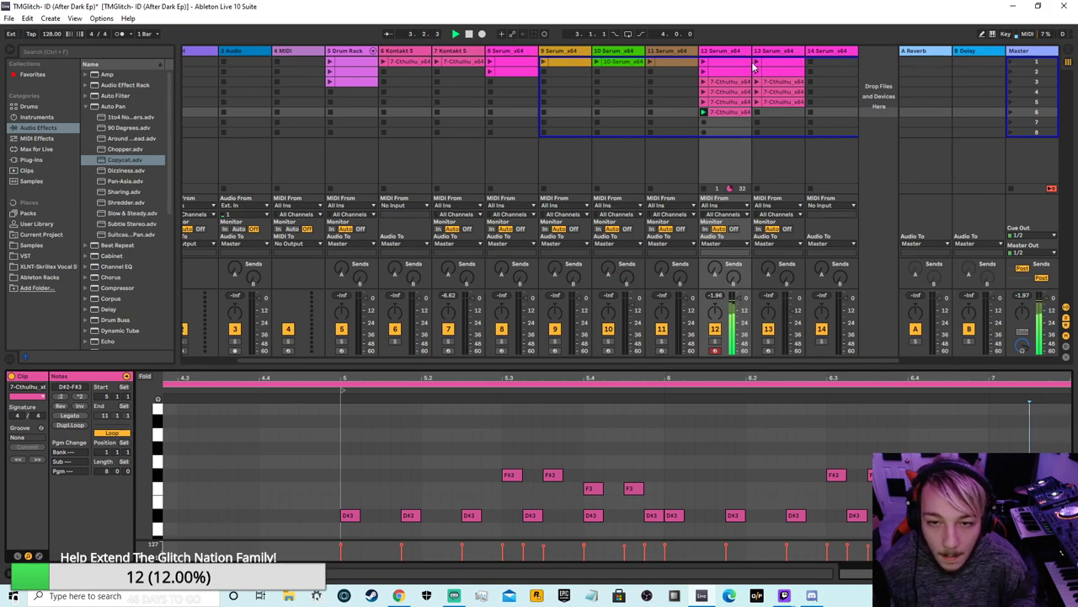
right_click(731, 114)
click(746, 128)
right_click(768, 112)
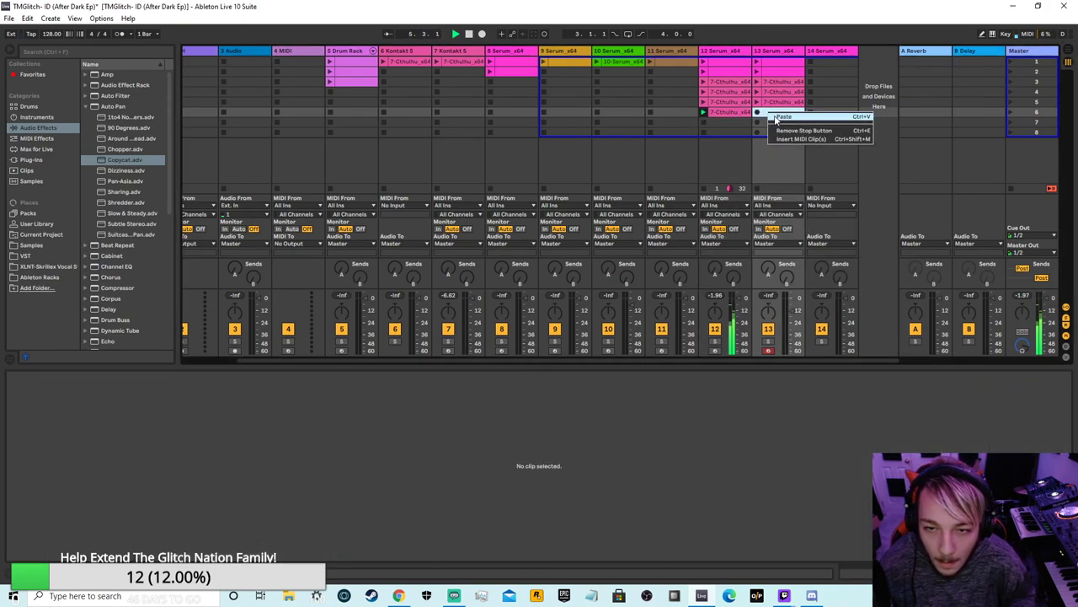
click(780, 118)
click(756, 112)
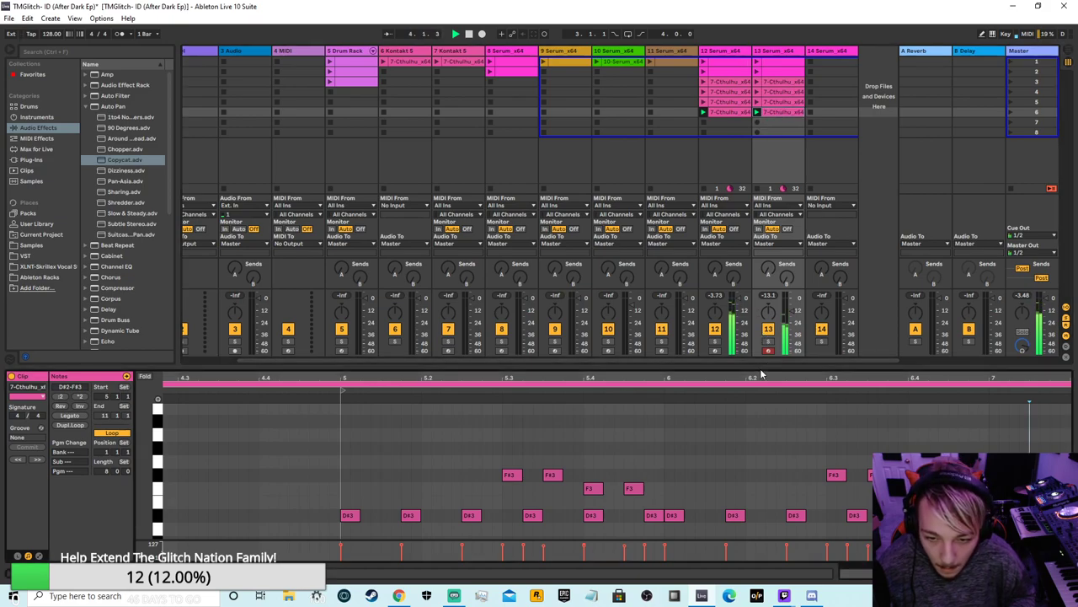
Step: Move all the notes of the track 13 clip from bar 5 back to bar 1 in an enlarged note editor
drag(761, 366, 762, 17)
scroll(759, 84, down, 4)
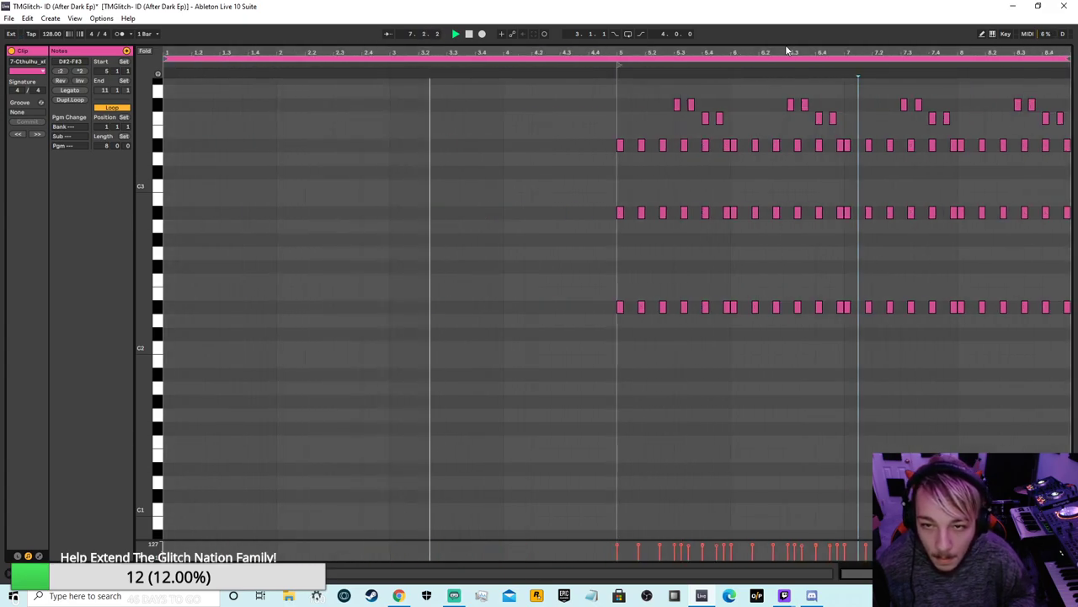
drag(1068, 312, 616, 50)
right_click(620, 87)
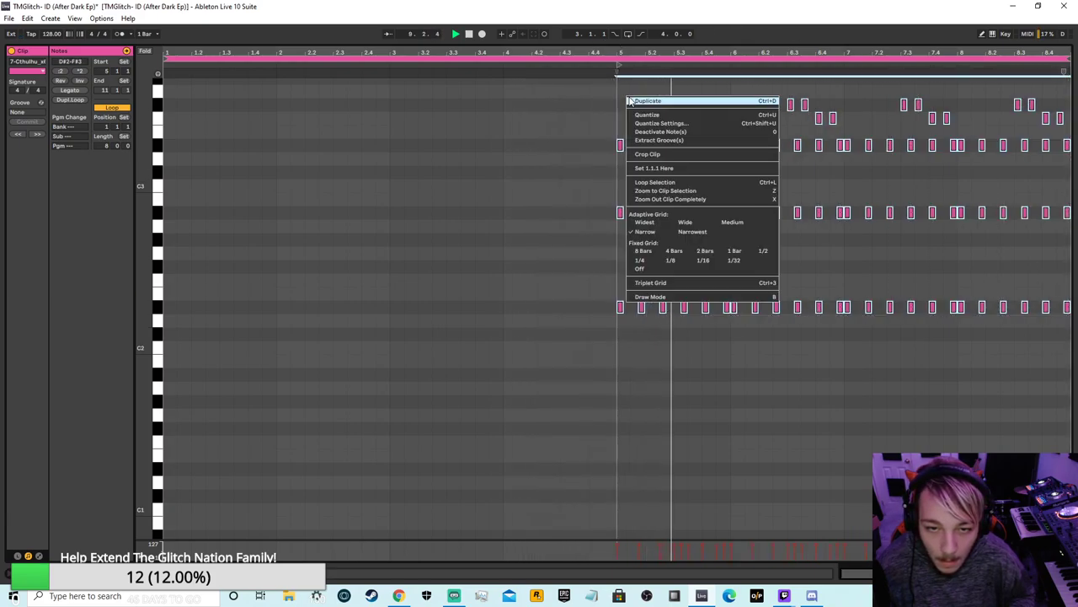
click(519, 308)
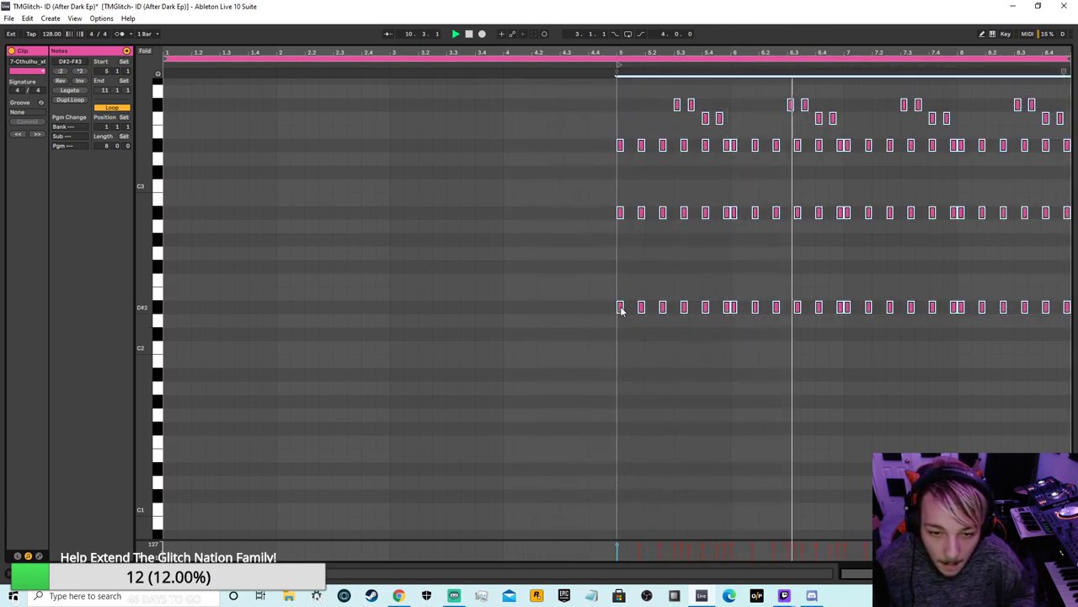
drag(620, 306, 165, 311)
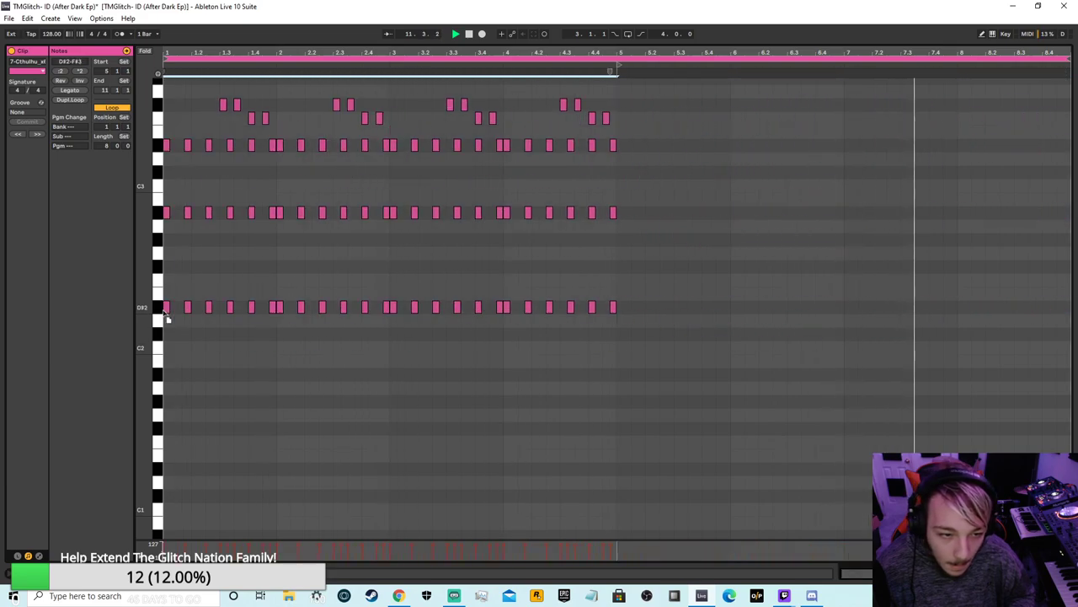
Step: Duplicate the four bars of notes into bars 5 to 8 and return to the track's device chain
right_click(167, 308)
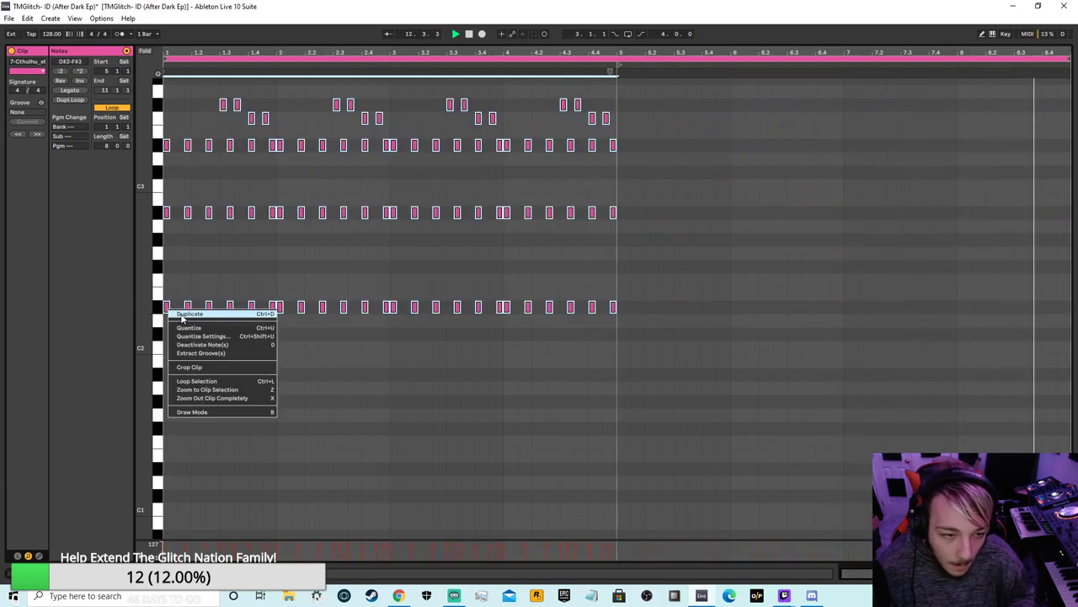
click(194, 336)
click(658, 361)
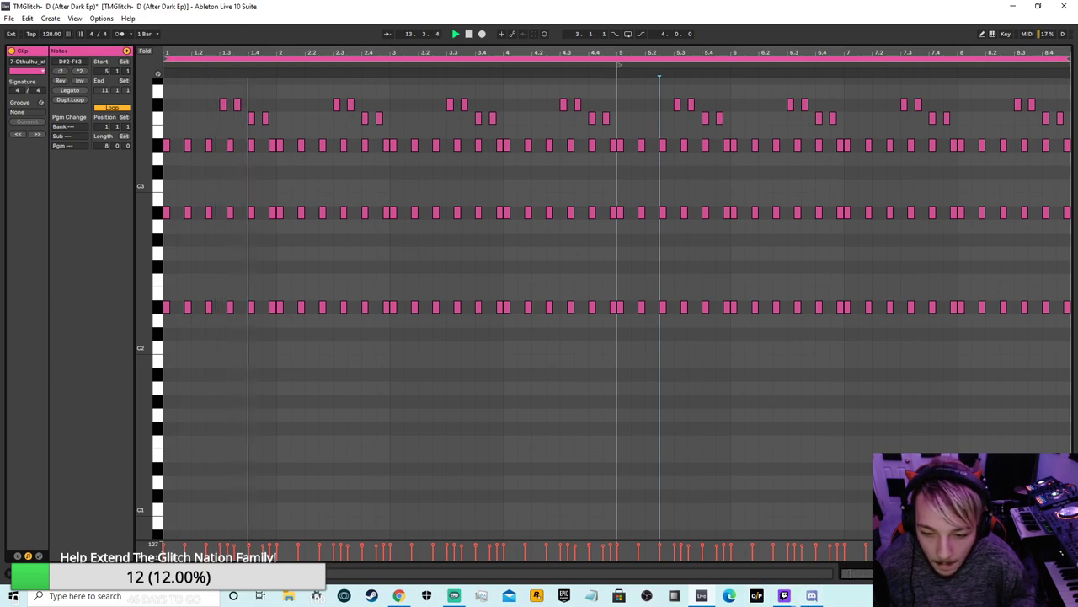
drag(453, 52, 450, 56)
key(Tab)
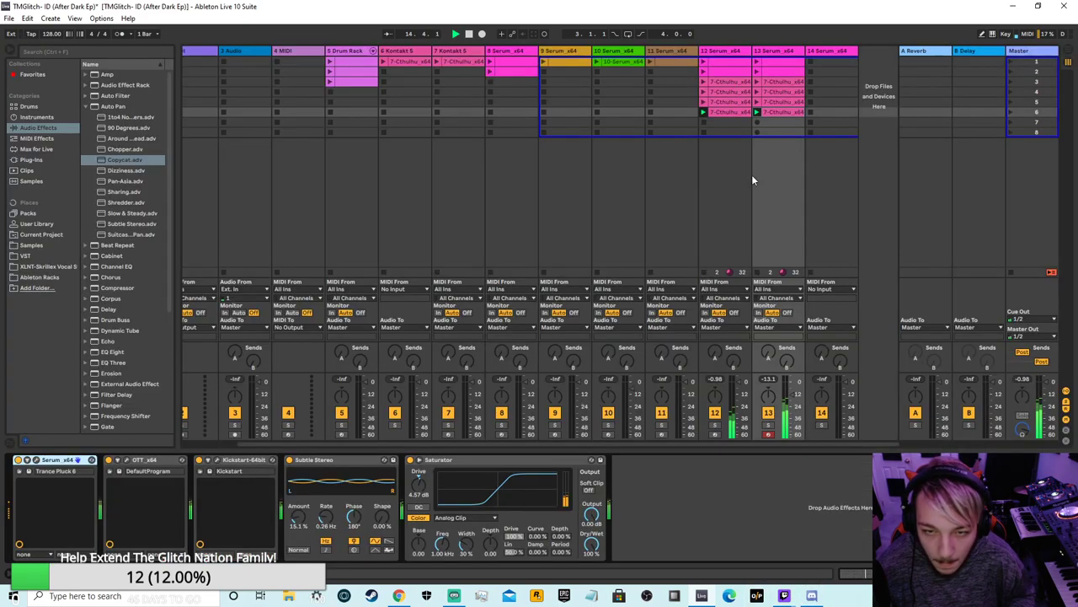
Step: Replace the scene 6 clip of track 12 Serum with a copy of track 13's scene 6 clip
right_click(737, 112)
click(796, 152)
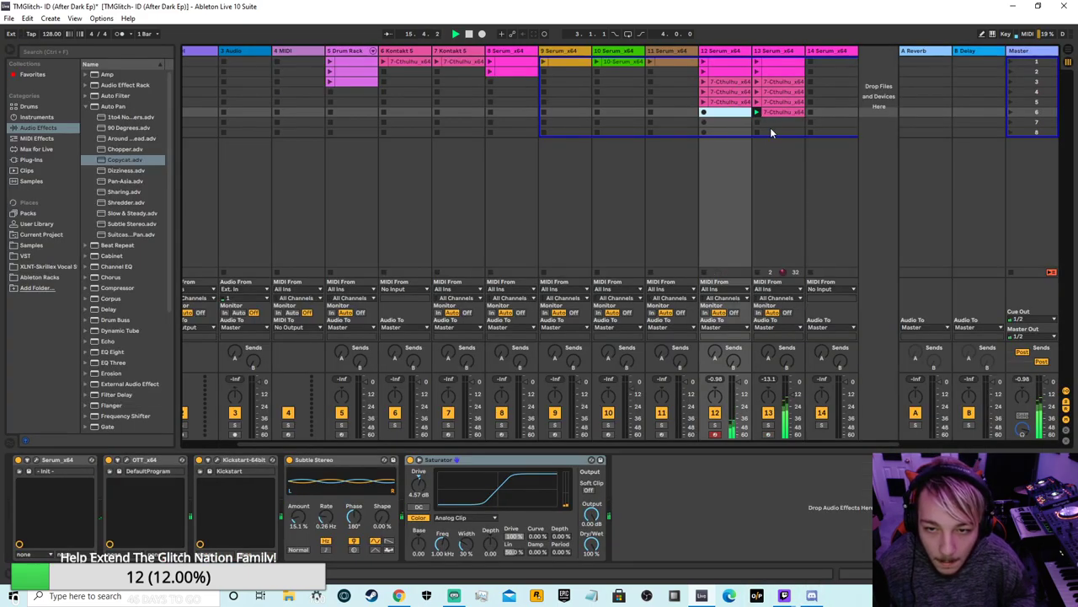
right_click(779, 115)
click(793, 126)
right_click(730, 112)
click(733, 118)
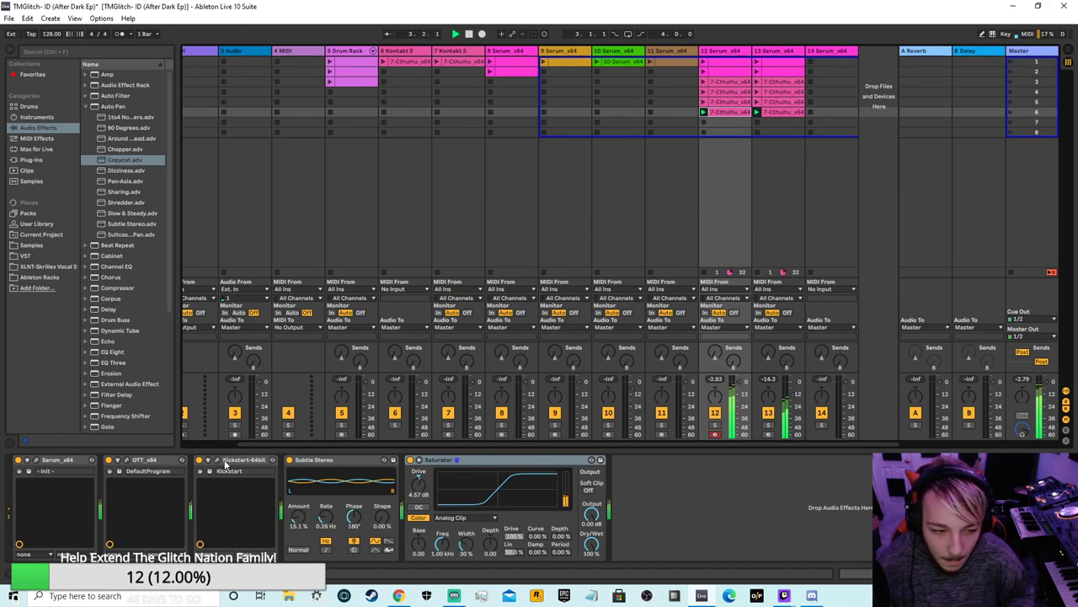
Step: Inspect the oscillator and effects settings of the Serum instrument on track 12, then close its window
click(37, 461)
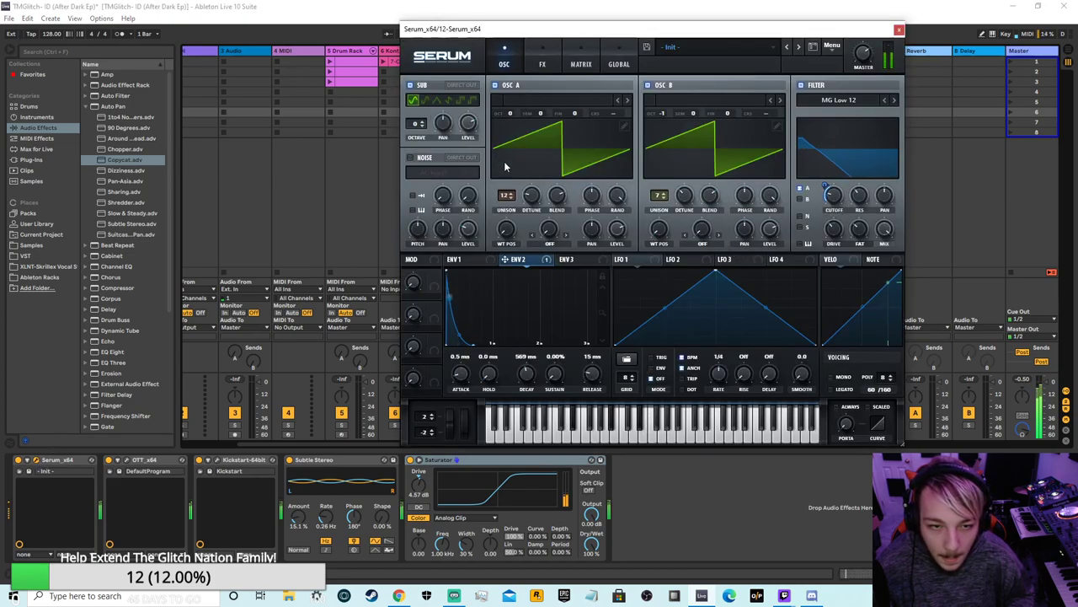
click(549, 56)
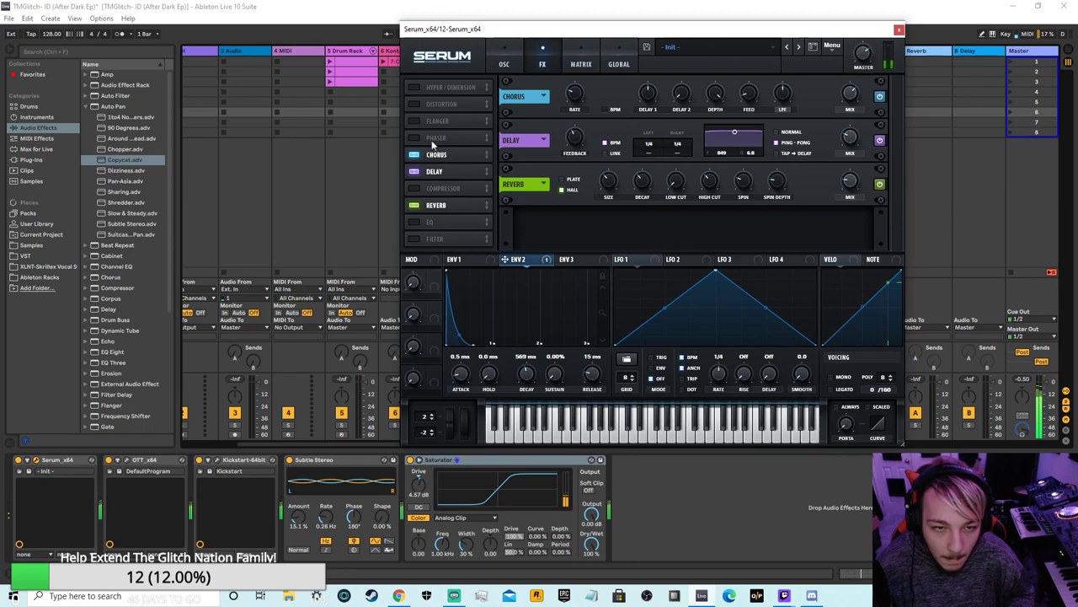
click(898, 30)
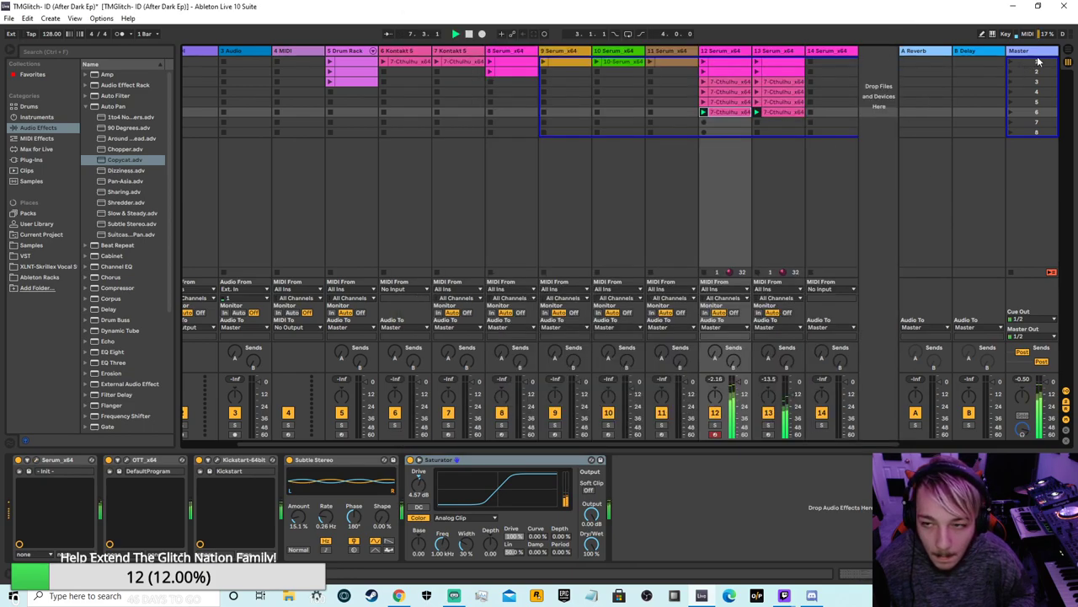
Step: Remove the old clip at bar 57 on track 12 Serum in the Arrangement View
click(1068, 51)
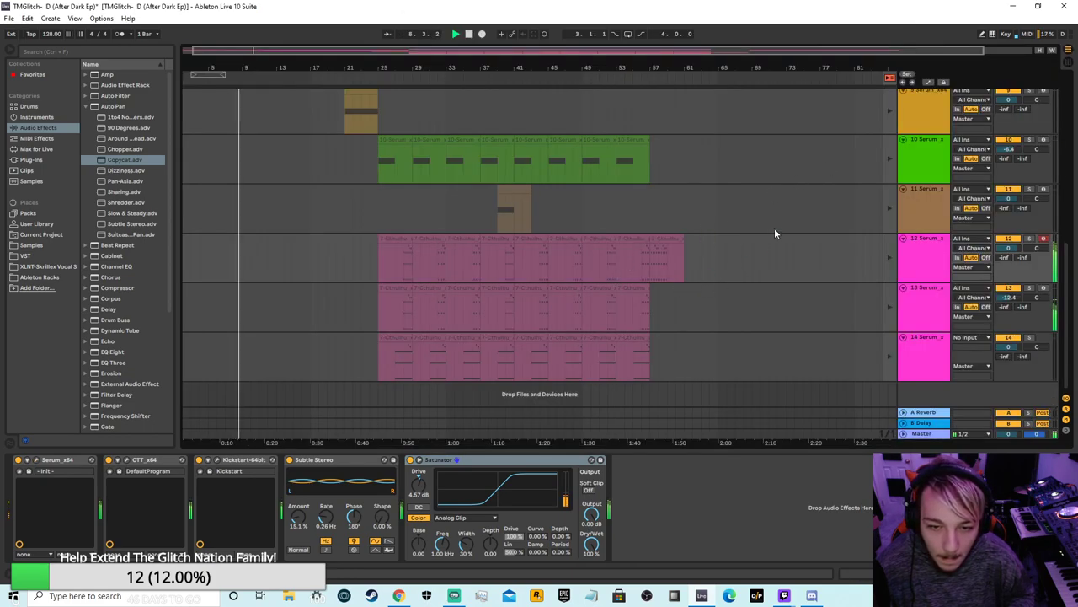
click(659, 242)
right_click(667, 244)
click(695, 278)
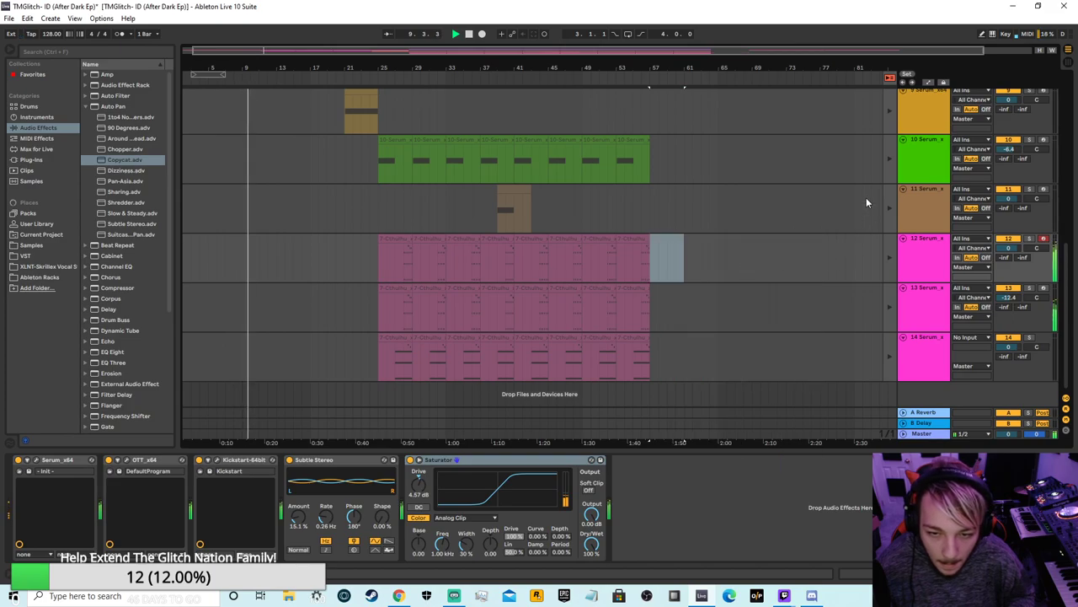
Step: Place the scene 6 clip of track 12 Serum into the arrangement at bar 57 on the same track
click(1067, 62)
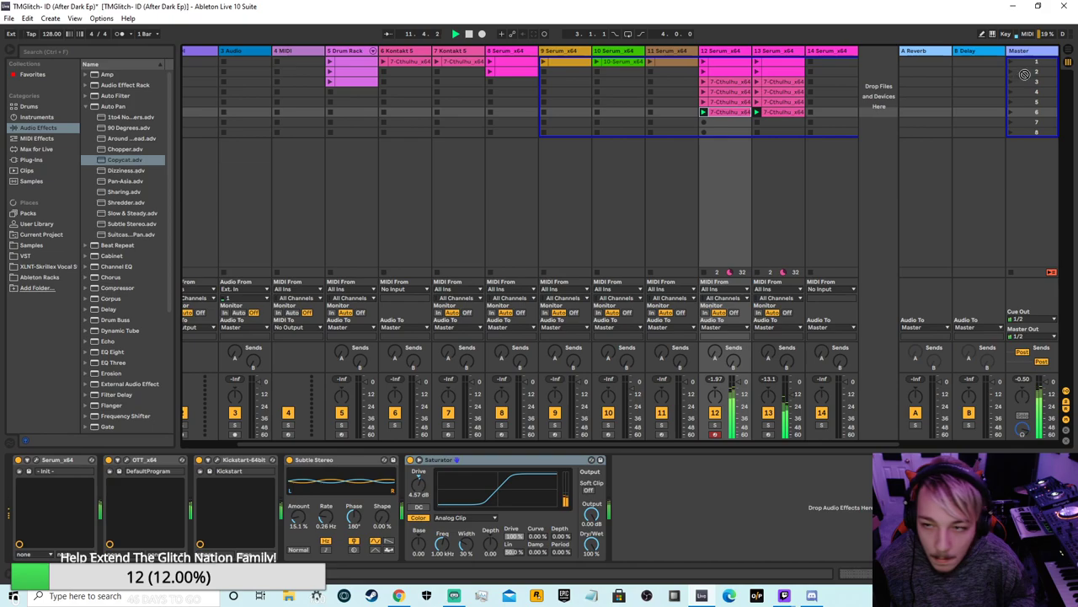
click(1067, 52)
drag(676, 268, 653, 266)
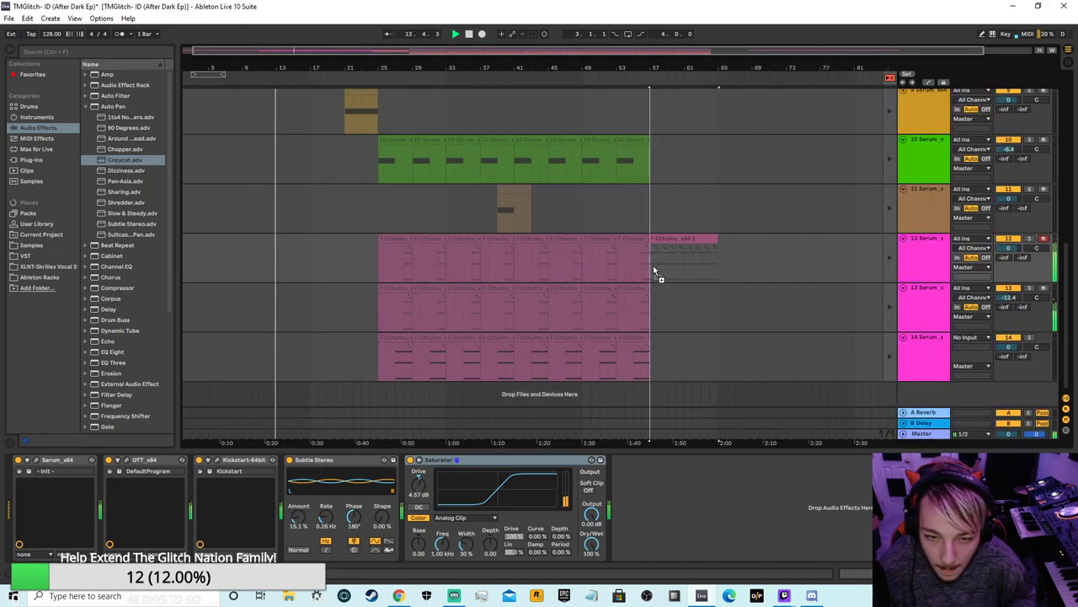
right_click(680, 242)
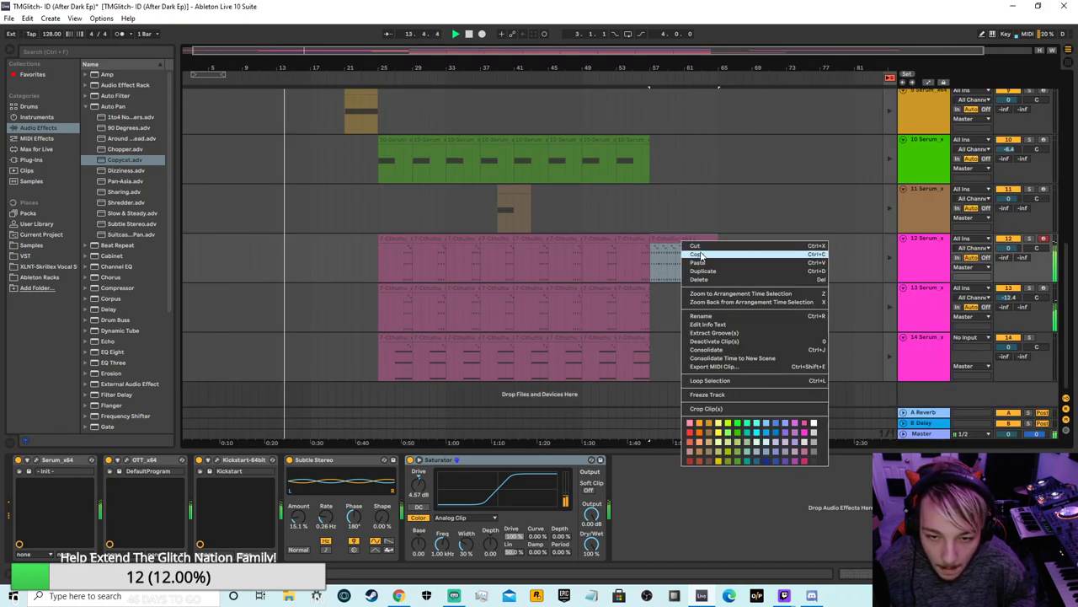
click(785, 245)
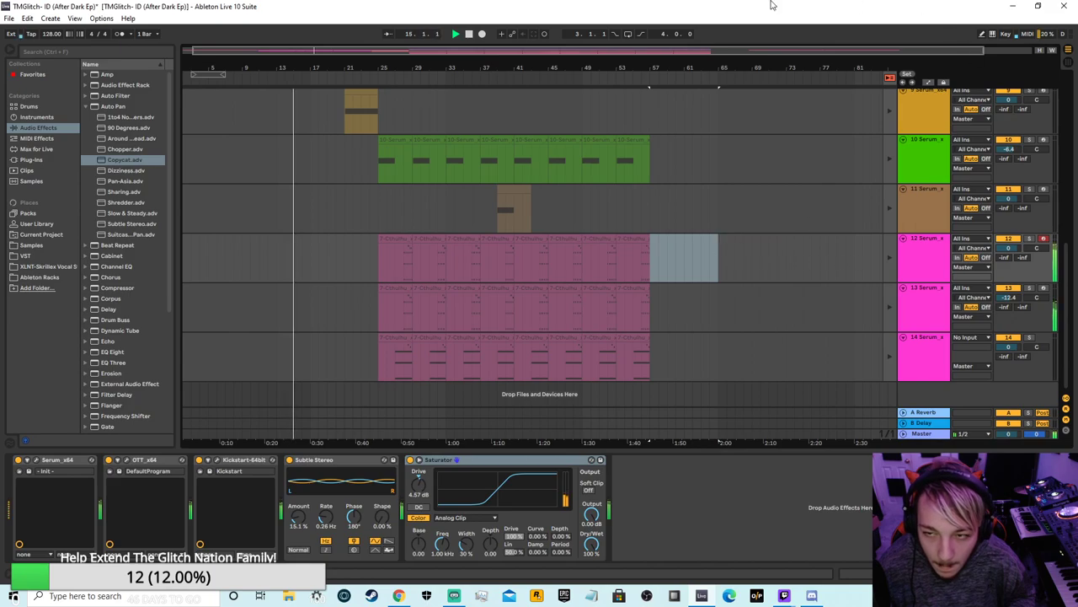
click(27, 18)
click(59, 32)
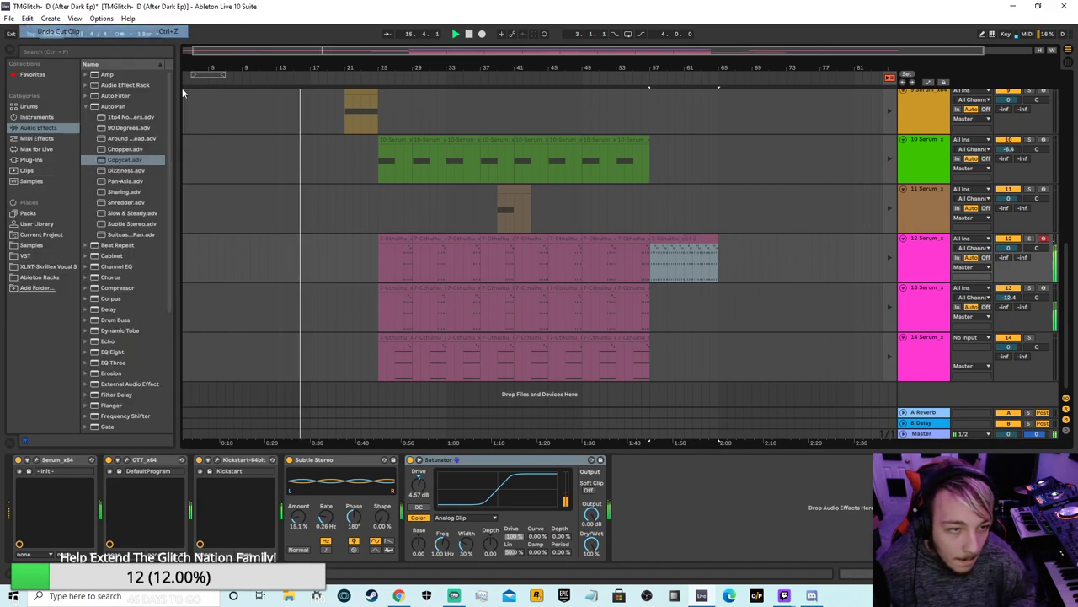
Step: Switch tracks 7 through 14 back to playing their arrangement clips
click(891, 310)
click(890, 358)
scroll(755, 332, up, 1)
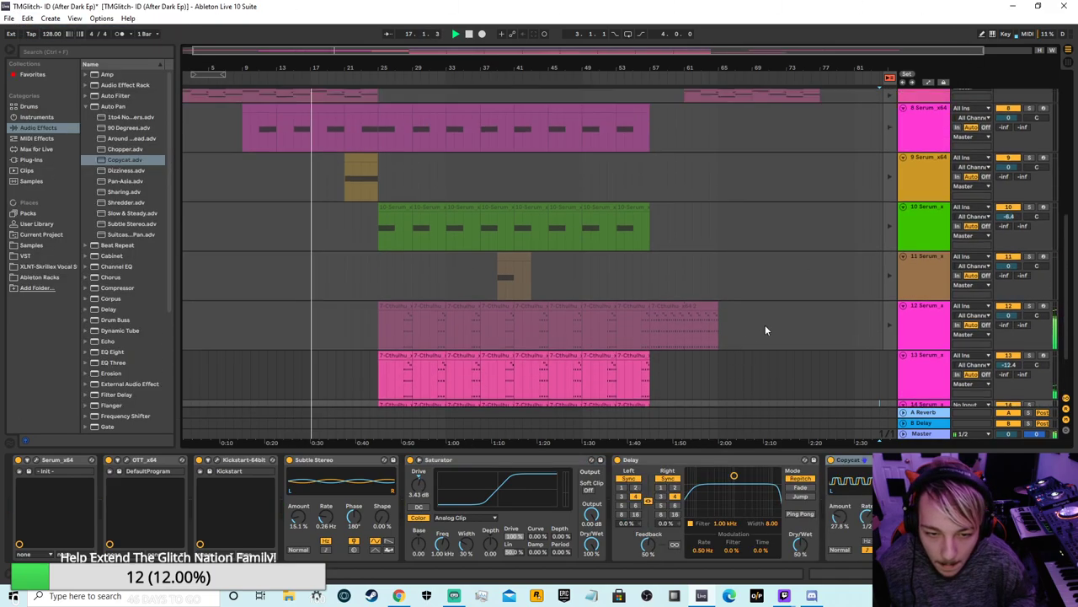
click(890, 325)
click(890, 277)
click(890, 226)
click(890, 176)
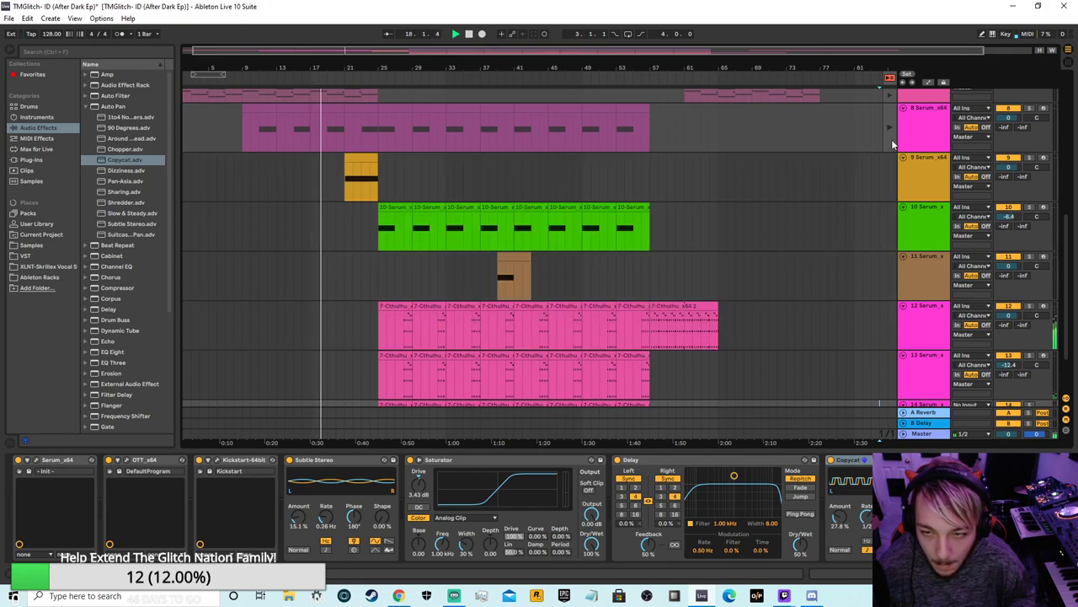
click(889, 127)
click(891, 94)
scroll(843, 160, up, 2)
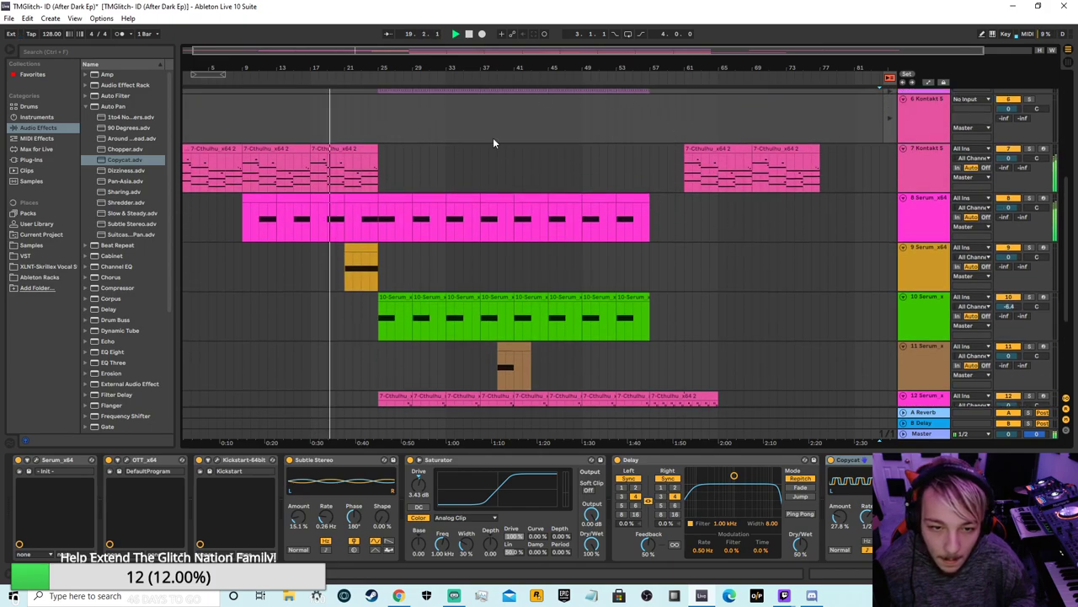
Step: Switch the 5 Drum Rack track back to playing its arrangement clips
scroll(657, 219, down, 2)
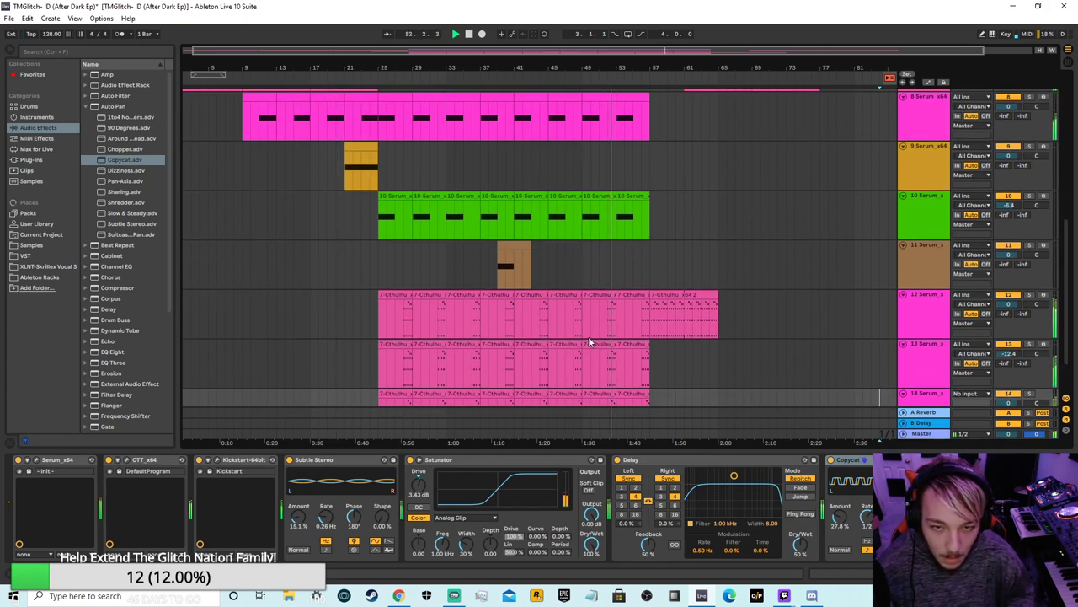
scroll(693, 265, up, 4)
click(891, 136)
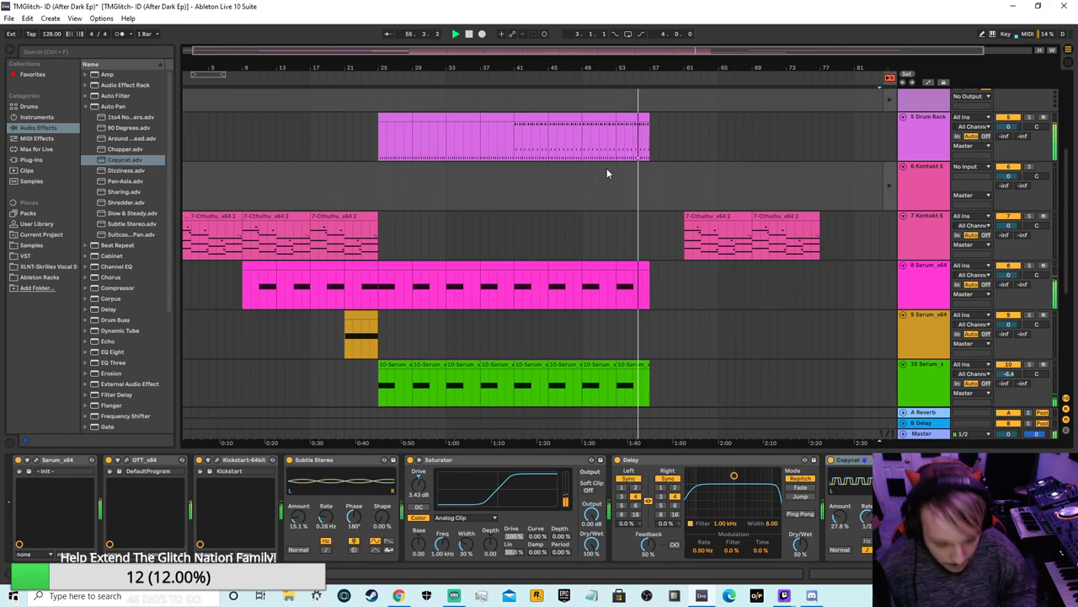
Step: Examine the Serum tracks around bars 57 to 65 of the arrangement while it plays
scroll(624, 286, down, 5)
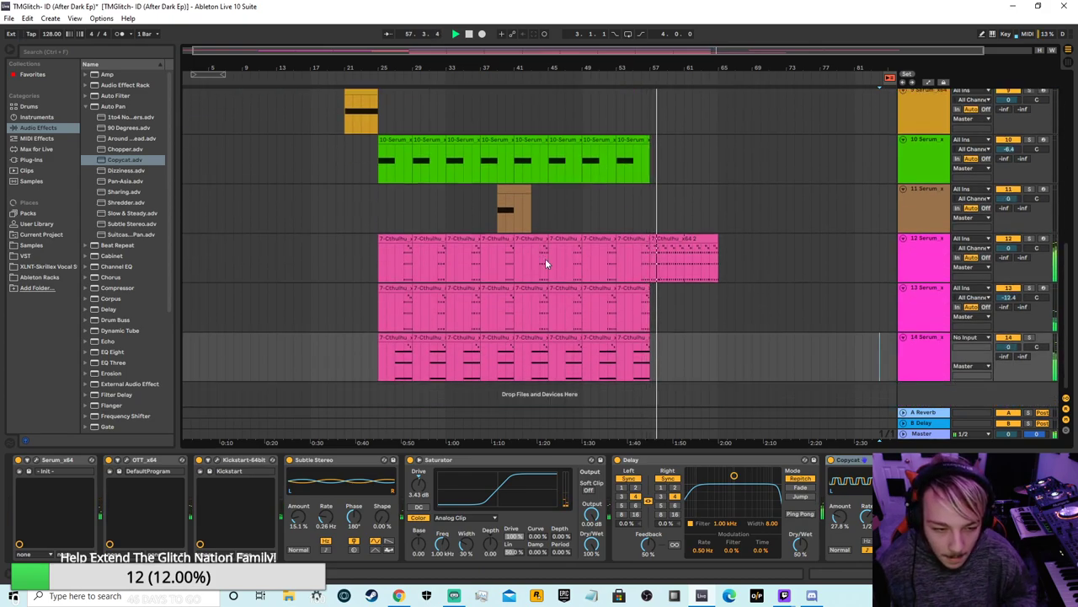
scroll(344, 170, up, 2)
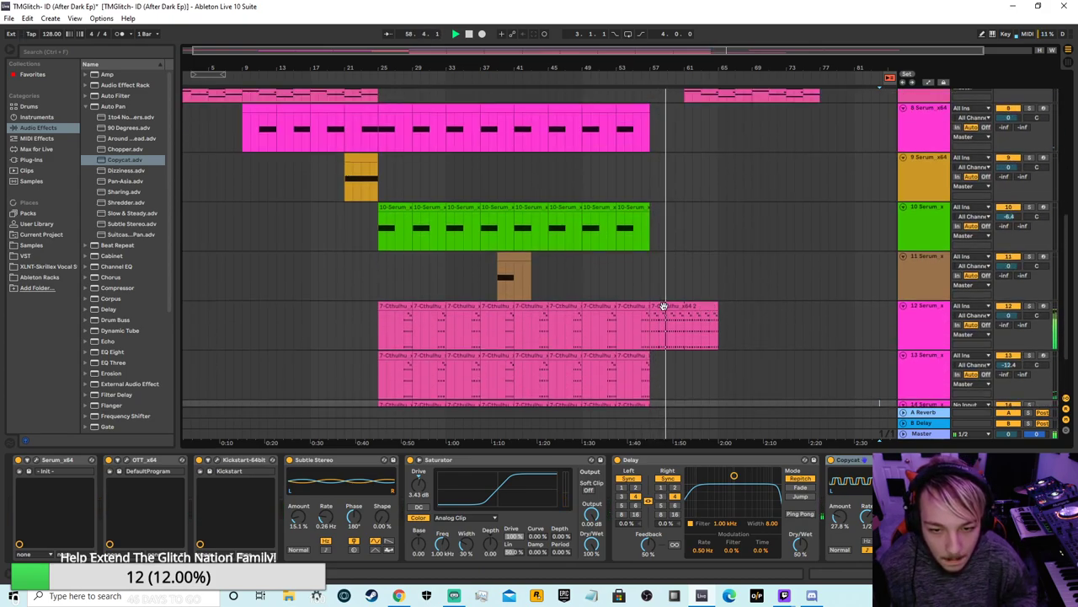
scroll(699, 287, down, 1)
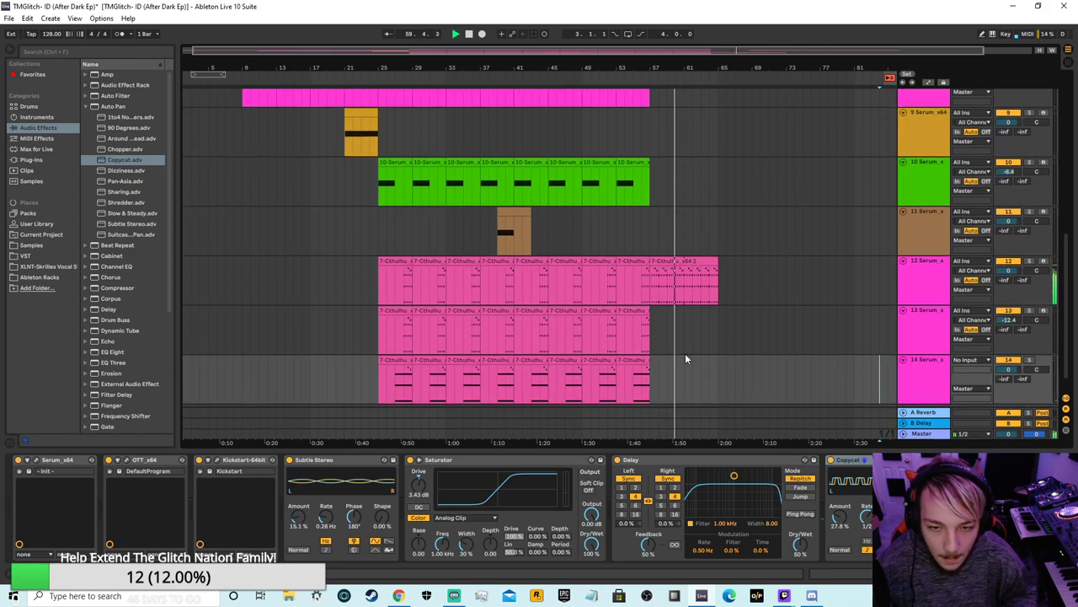
scroll(775, 261, up, 3)
scroll(745, 286, down, 1)
scroll(764, 262, down, 2)
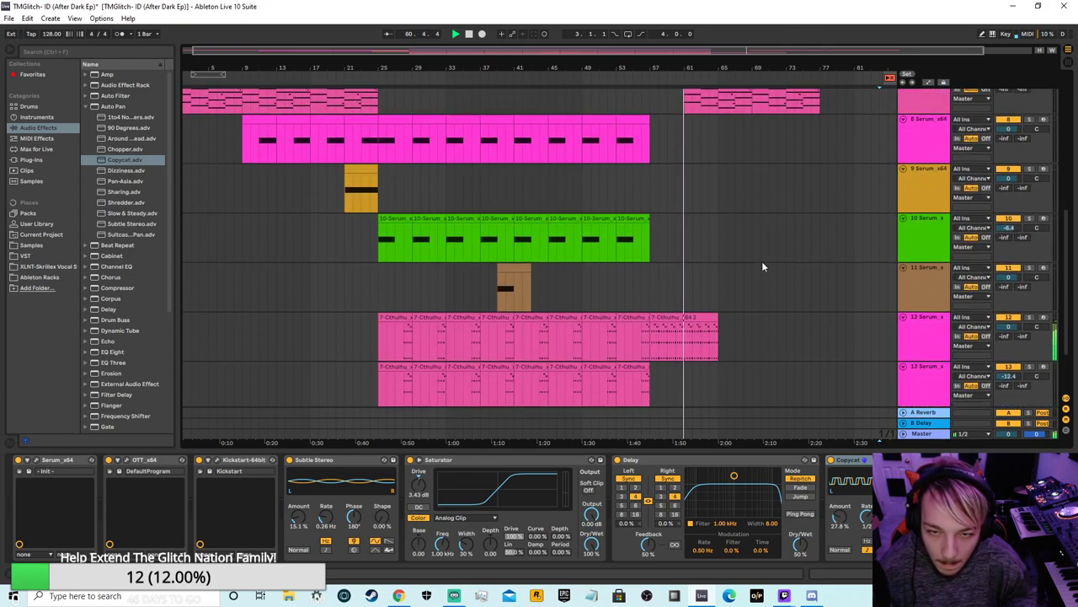
scroll(710, 294, down, 2)
scroll(706, 295, up, 2)
scroll(706, 295, down, 1)
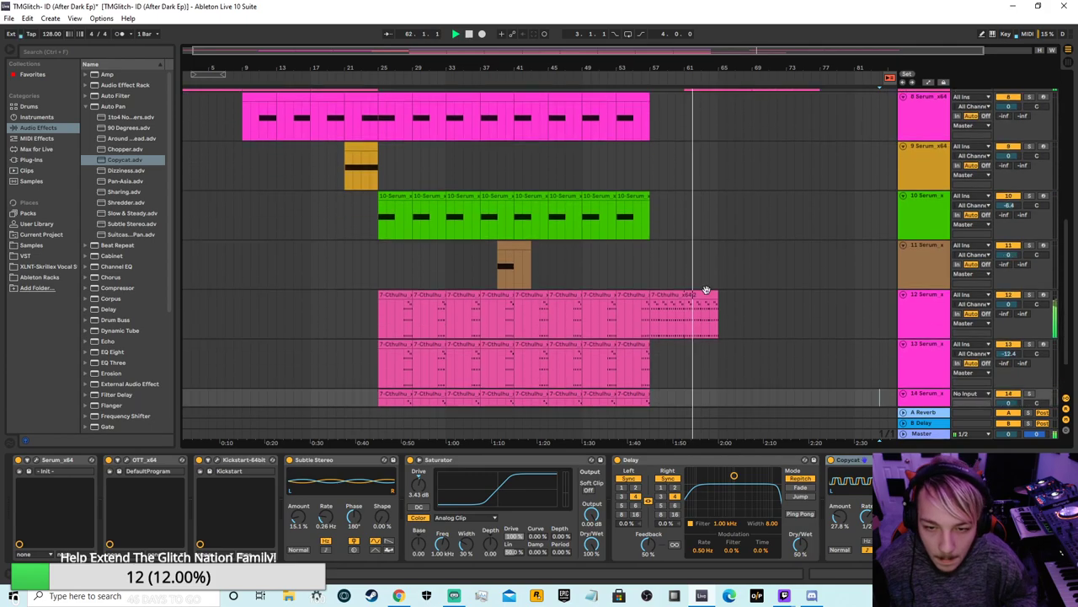
scroll(700, 294, up, 1)
scroll(700, 294, down, 2)
scroll(745, 317, up, 1)
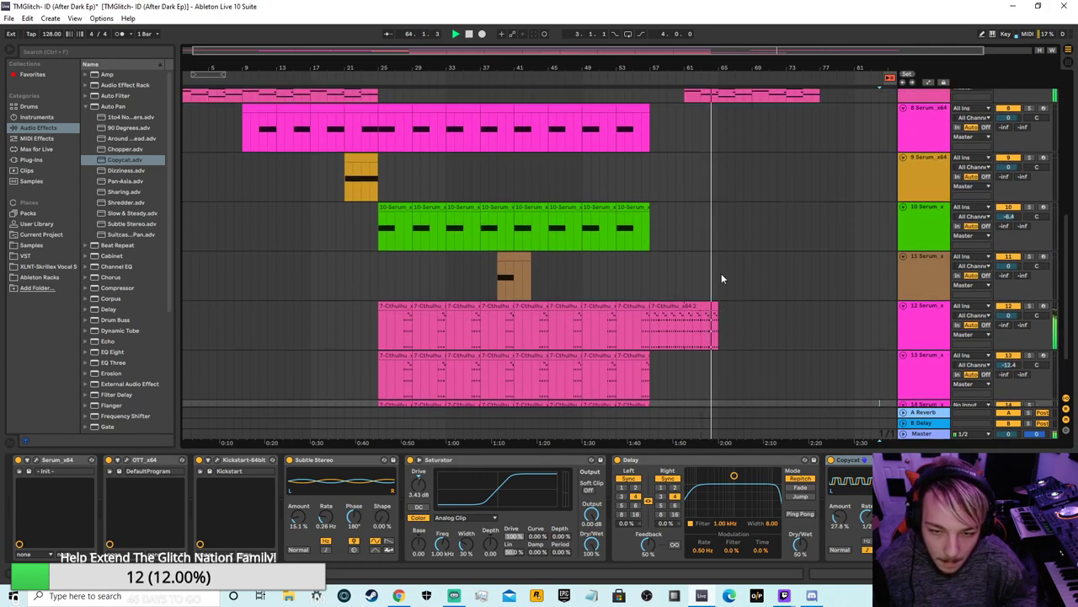
Step: Move the last clip on track 7 Kontakt so it starts at bar 71
scroll(721, 278, up, 1)
click(786, 140)
drag(792, 139, 793, 134)
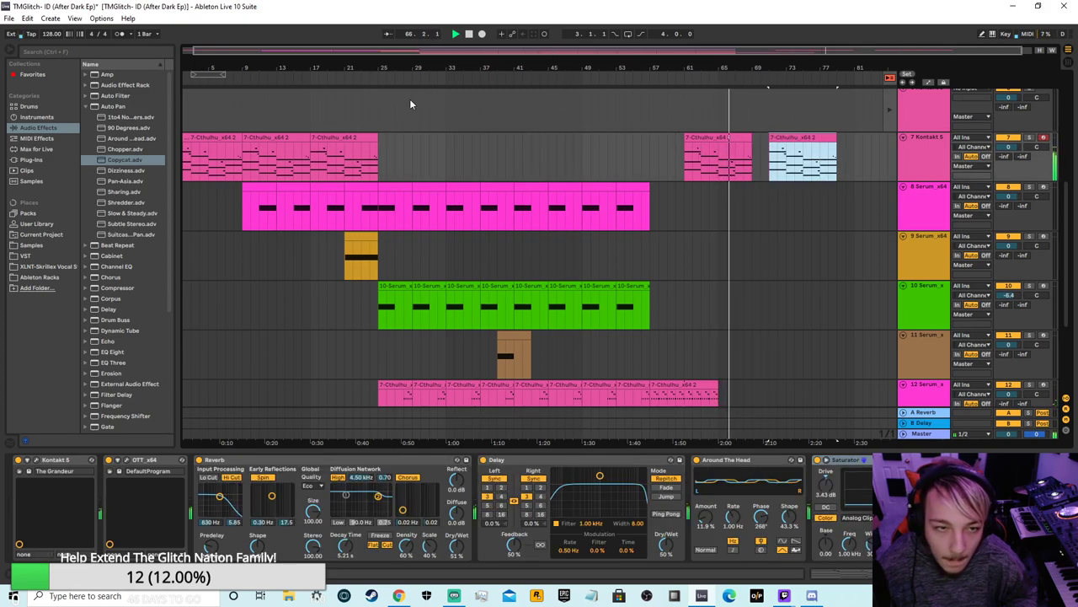
Step: Play the arrangement back from the start, from around bar 40 and from around bar 11
double_click(469, 35)
click(436, 36)
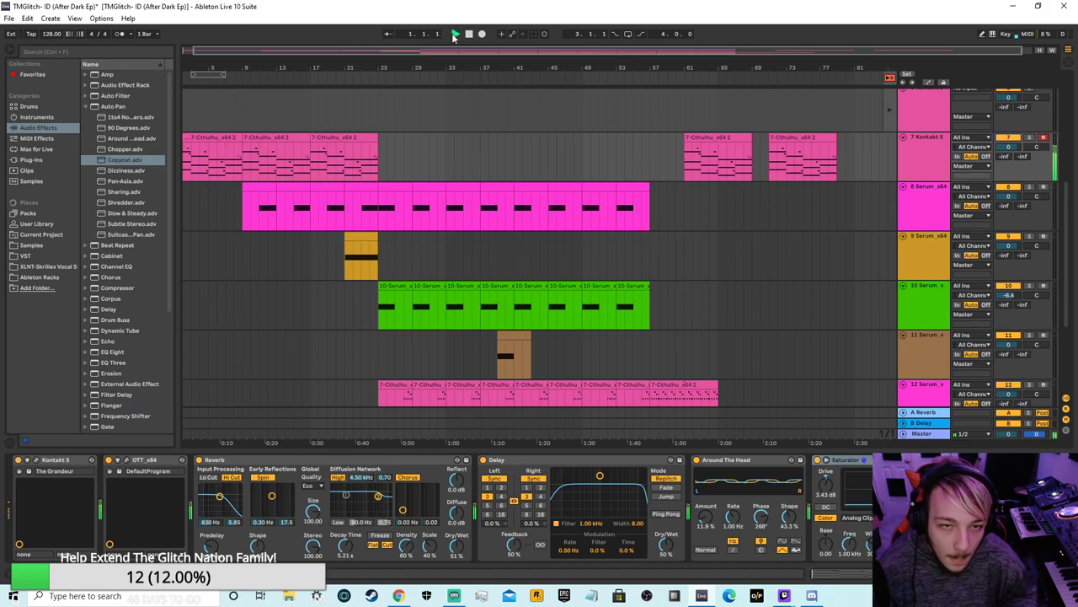
drag(521, 49, 569, 66)
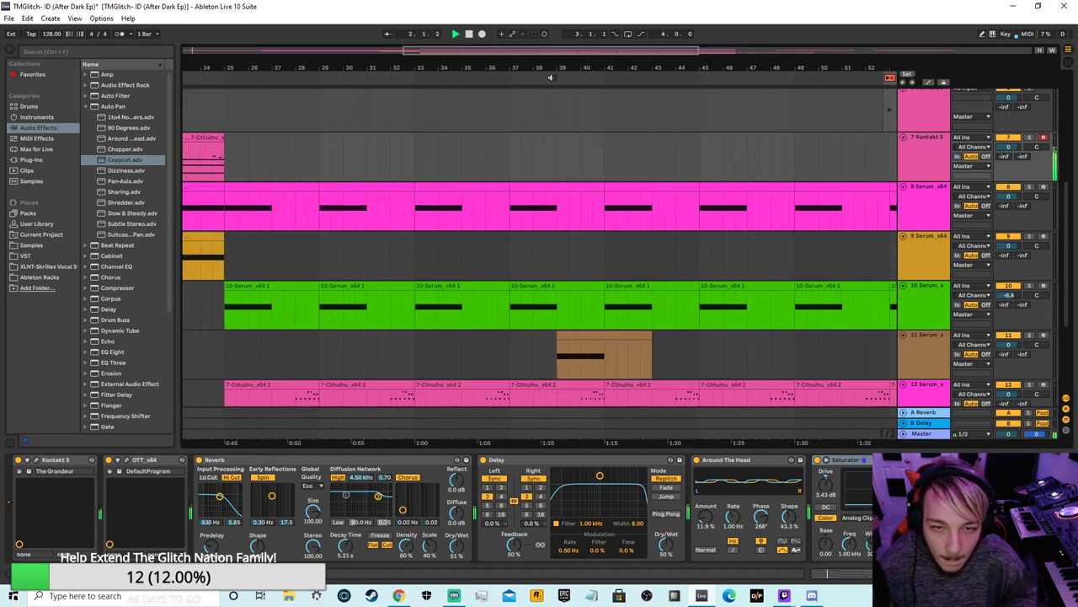
mouse_move(666, 67)
mouse_down()
mouse_move(672, 80)
mouse_move(667, 51)
mouse_up()
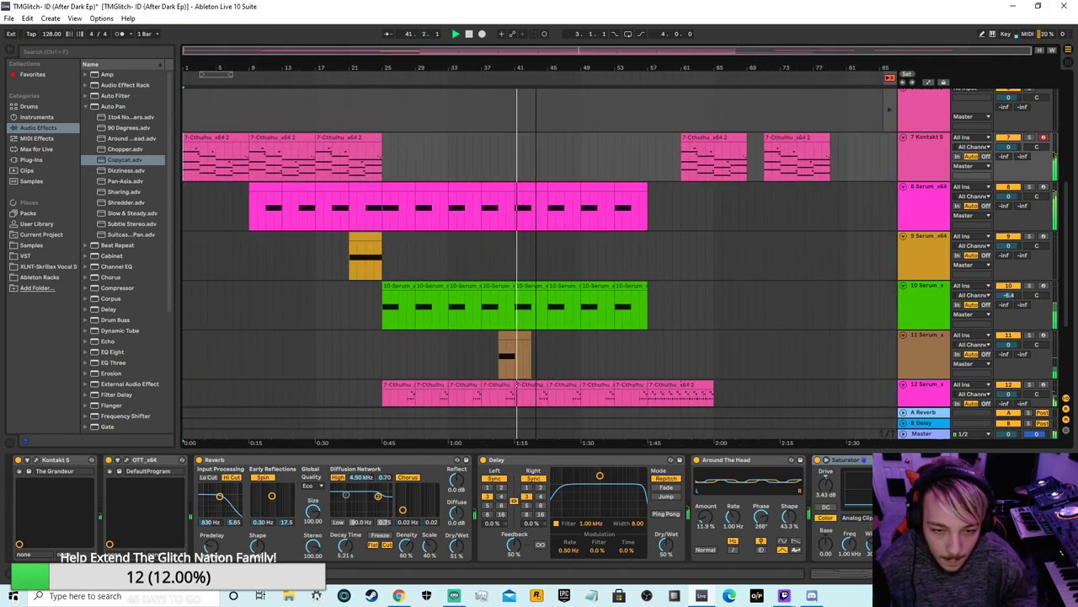
scroll(704, 283, down, 4)
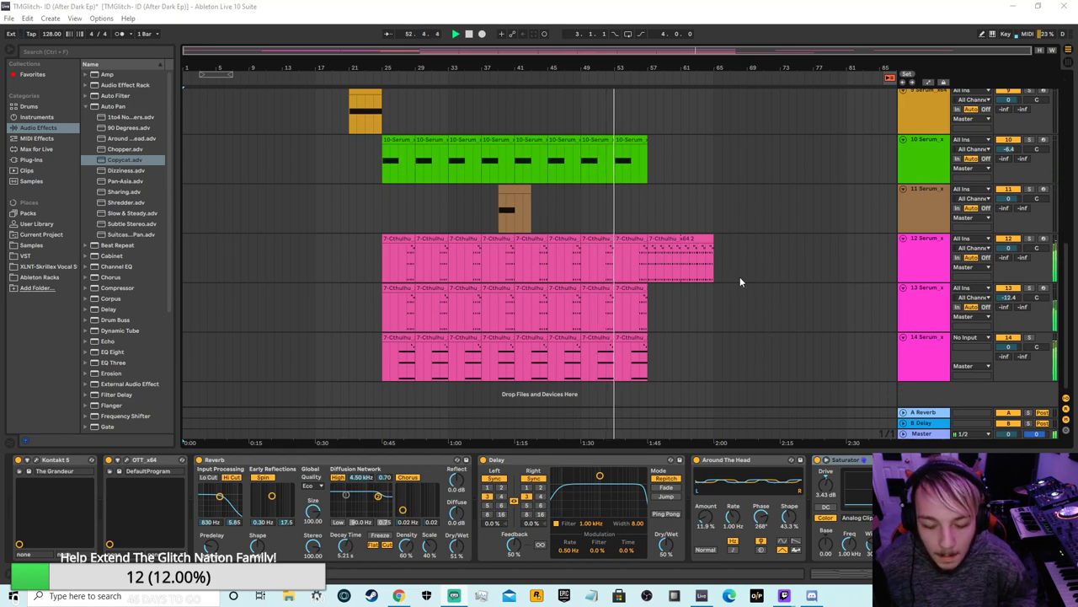
click(455, 34)
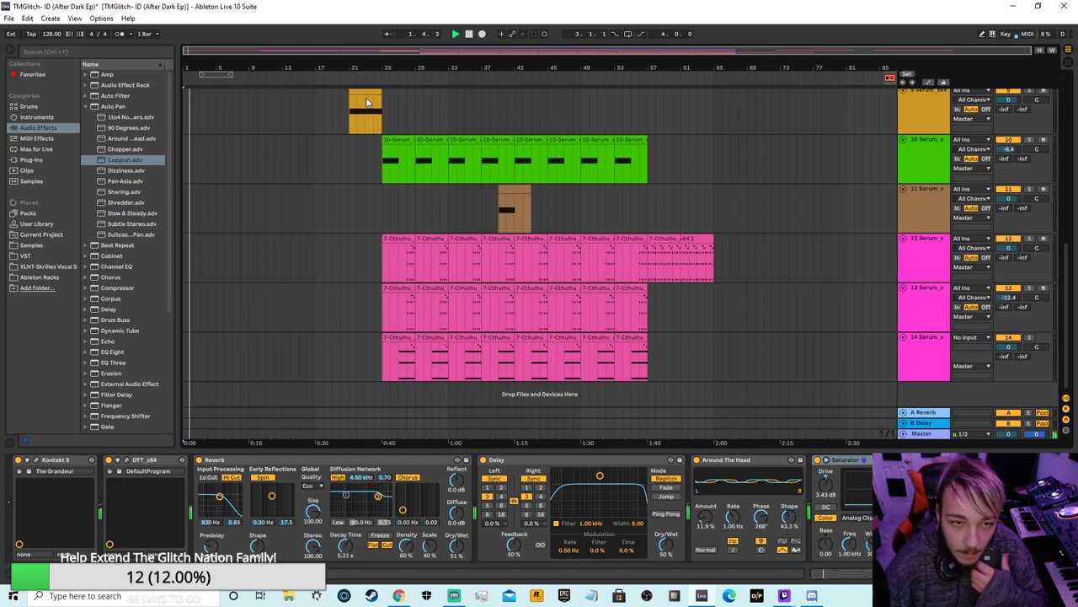
click(270, 84)
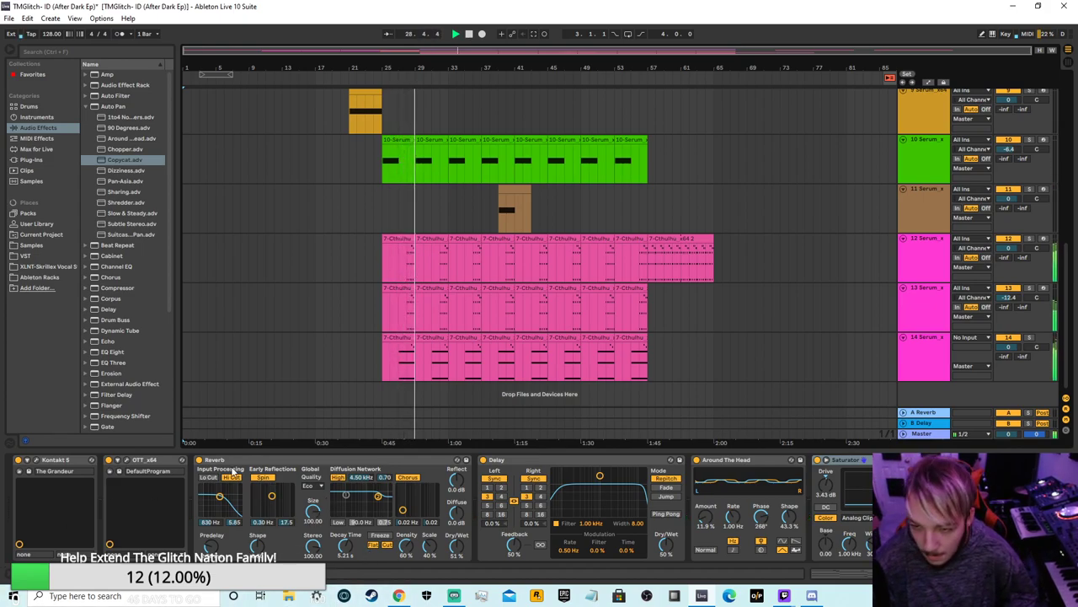
Step: Open the Serum instrument window on track 14 and move it clear of the arrangement
click(884, 331)
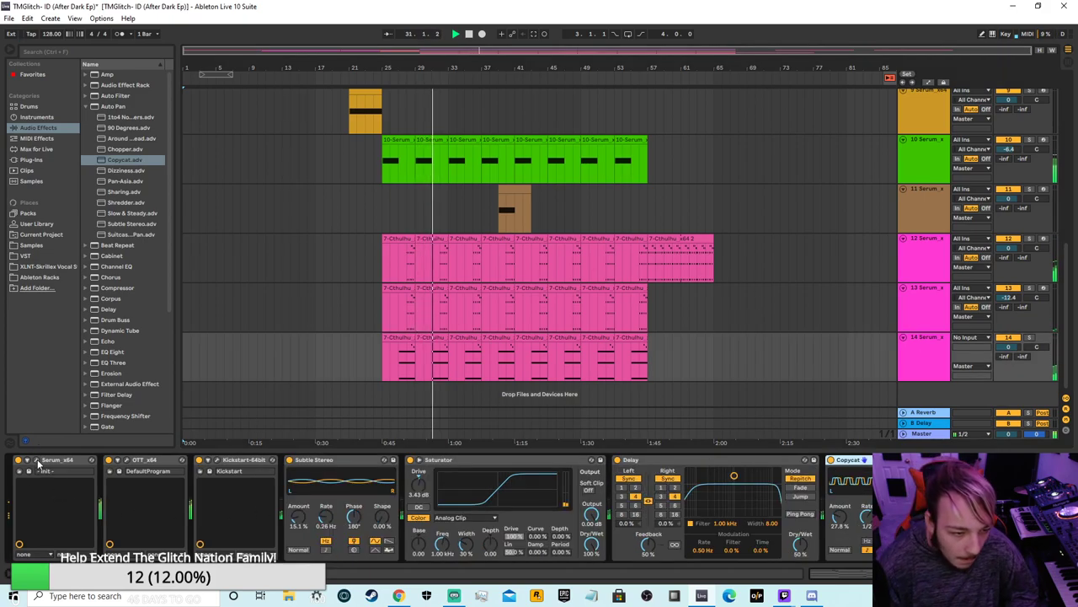
click(37, 462)
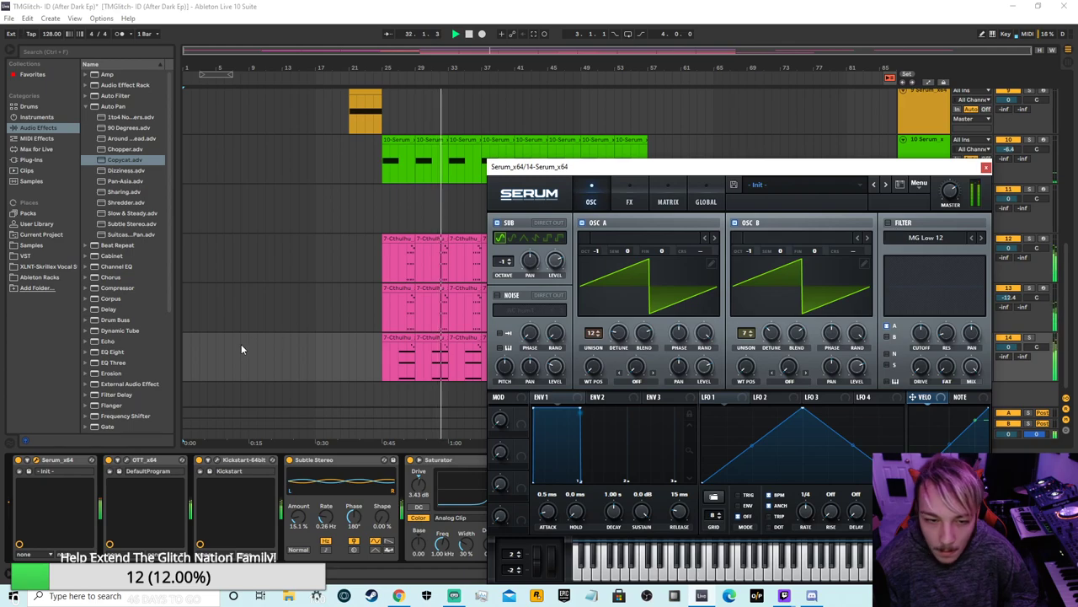
click(1024, 373)
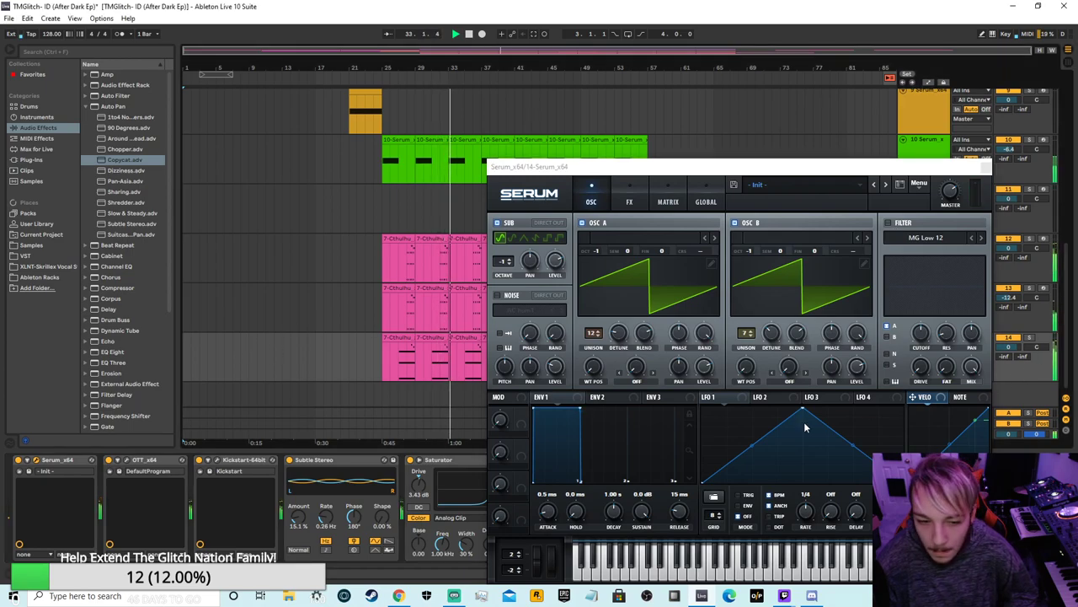
drag(843, 167, 1077, 422)
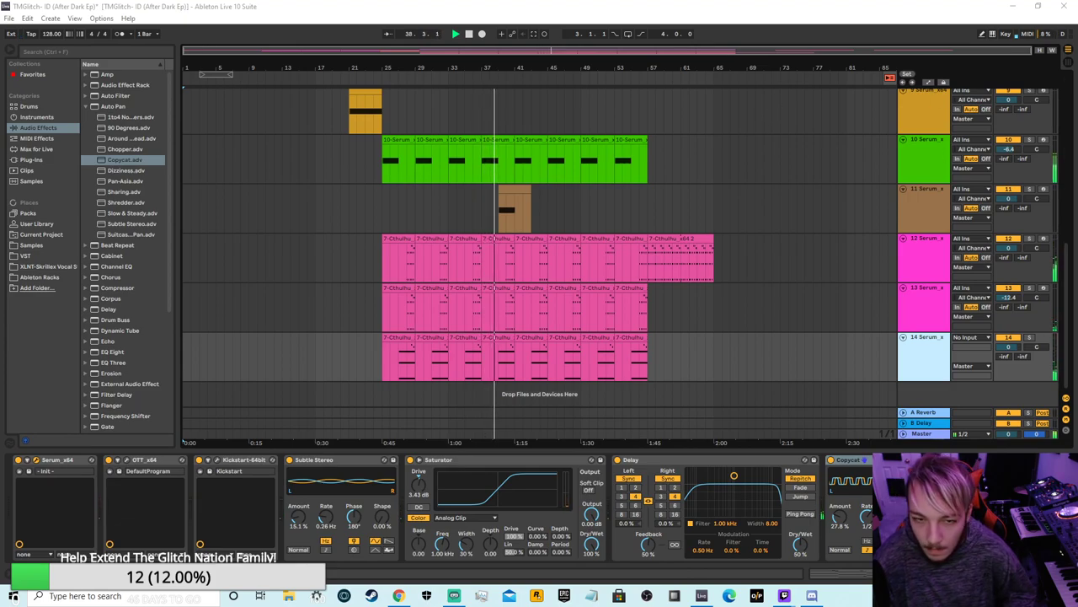
Step: Bypass the Copycat effect on track 14 Serum and re-enable it to compare the sound
key(w)
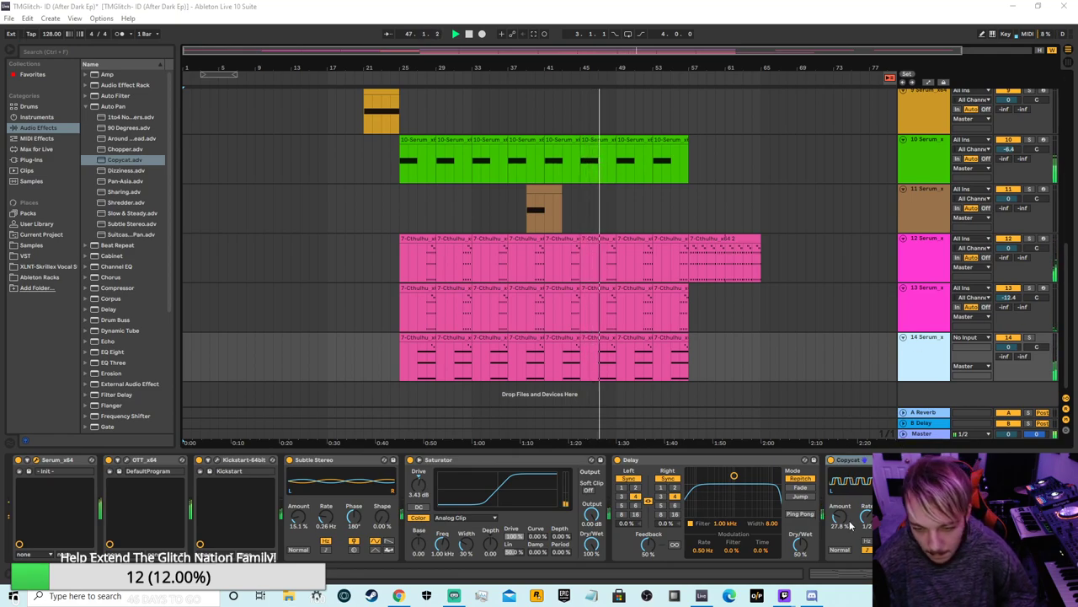
click(831, 460)
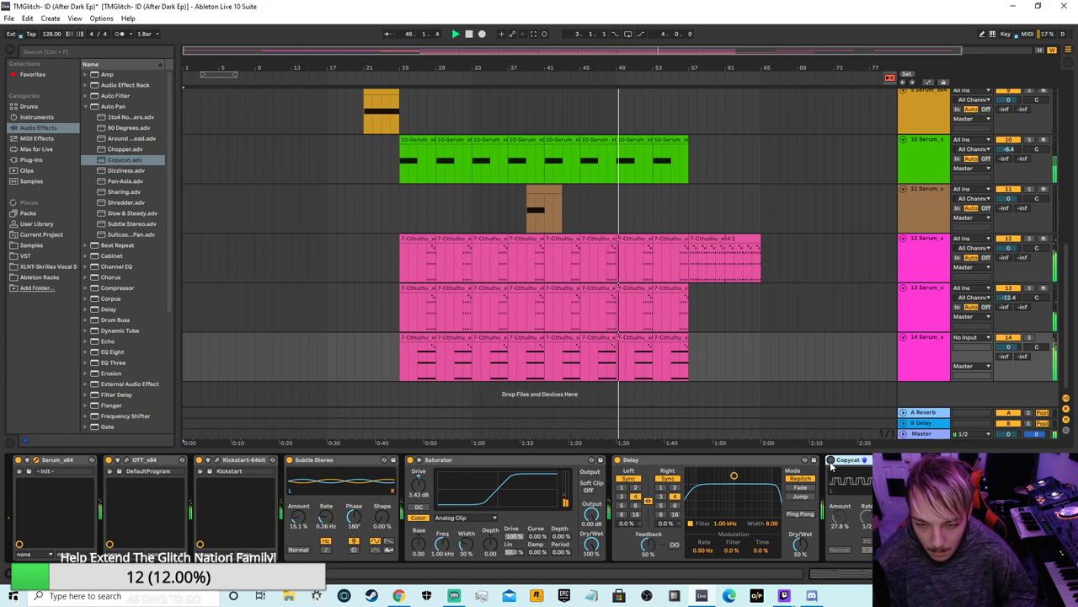
click(831, 461)
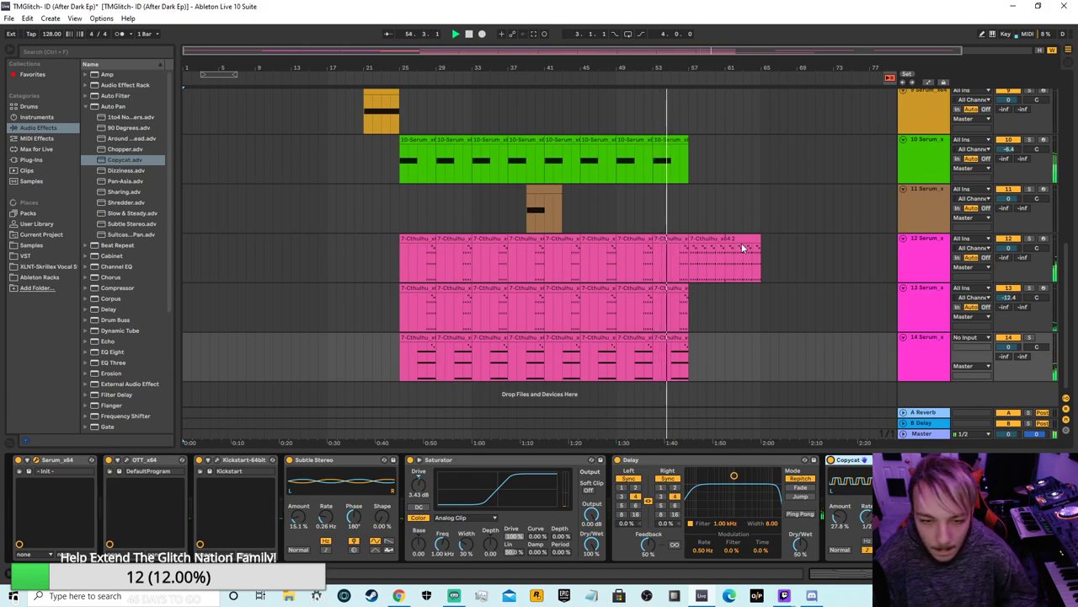
Step: Duplicate the clip at bar 57 on track 12 Serum so the copy starts at bar 65
drag(711, 50, 737, 70)
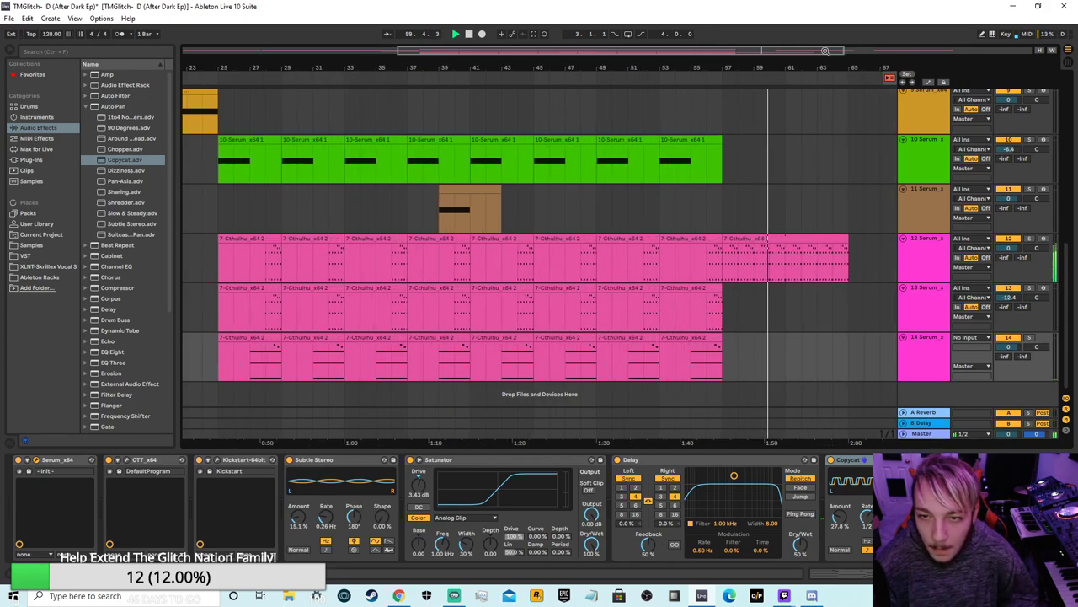
right_click(572, 235)
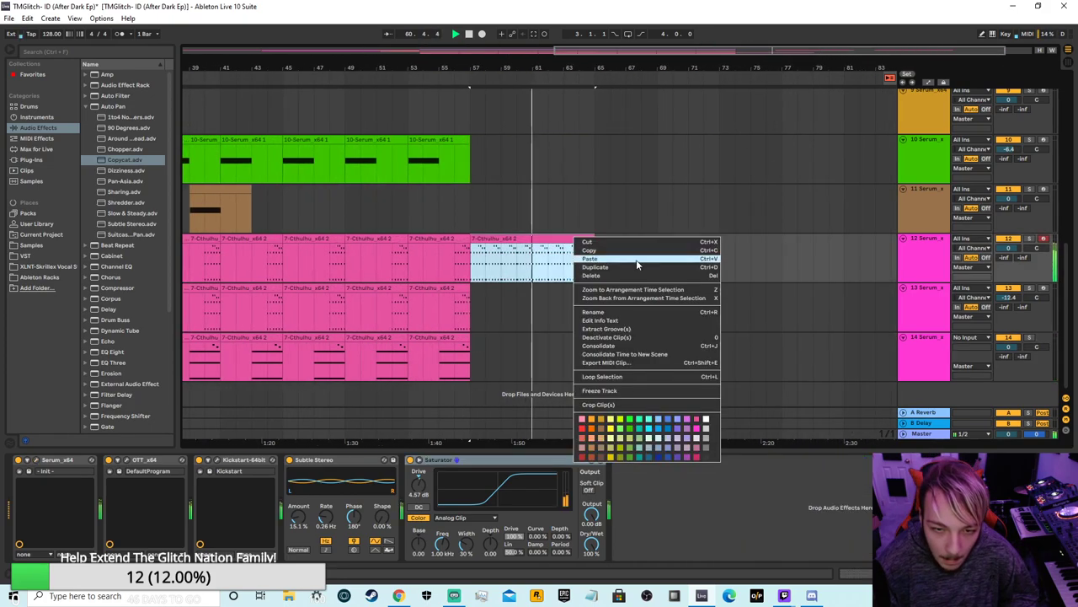
click(589, 266)
Step: Delete the two track 7 Kontakt clips at bars 61 and 71 in the arrangement
scroll(655, 202, up, 3)
scroll(654, 201, up, 1)
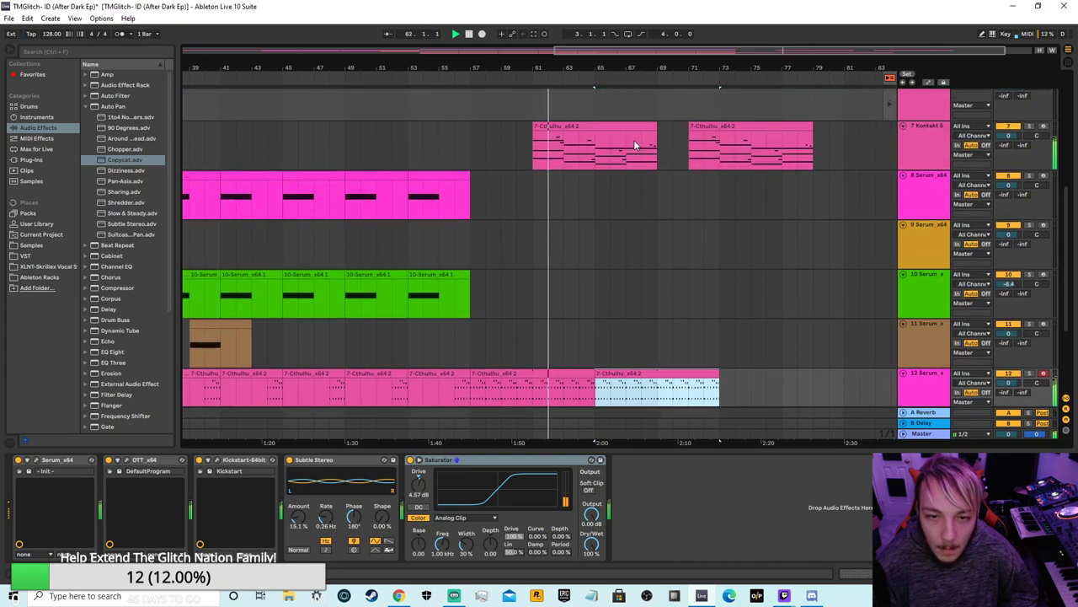
right_click(637, 143)
click(651, 166)
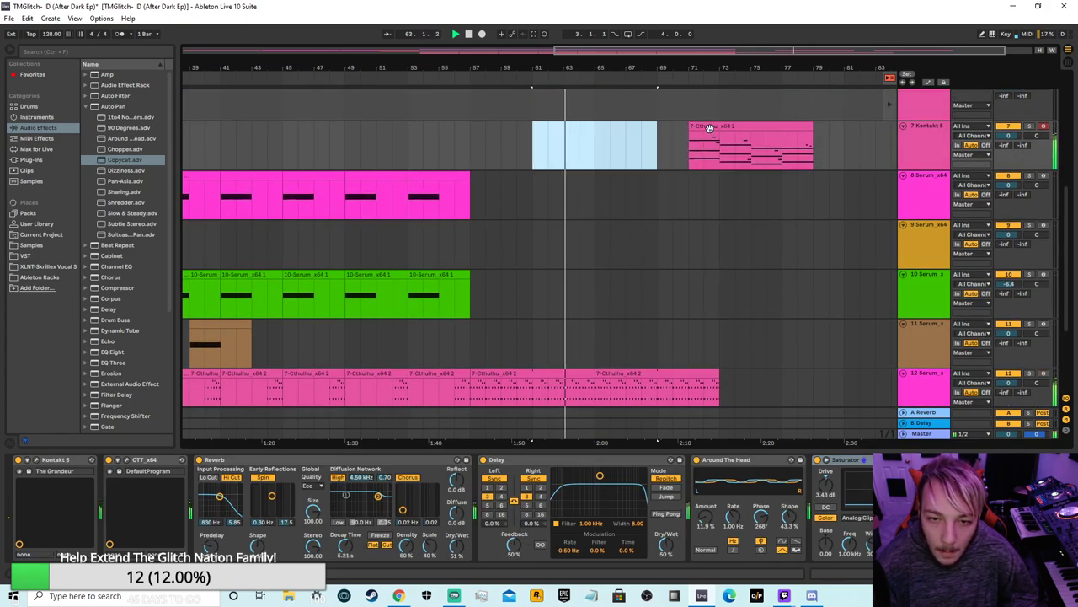
right_click(712, 129)
click(739, 168)
Step: Place the scene 1 clip of track 9 Serum into the arrangement at bar 69 on the same track
scroll(620, 263, down, 2)
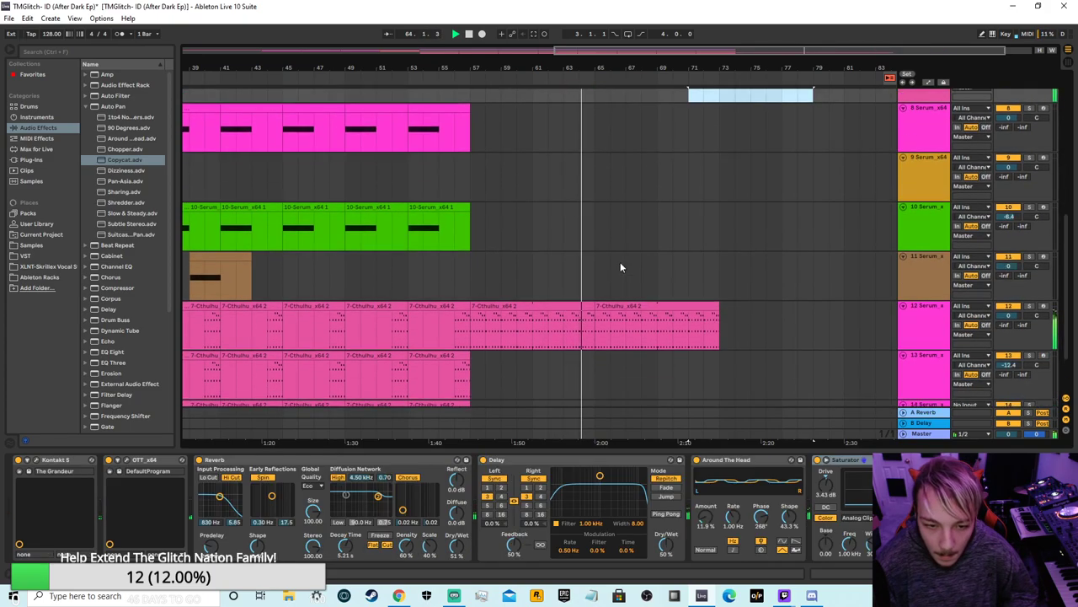
click(672, 178)
click(1068, 63)
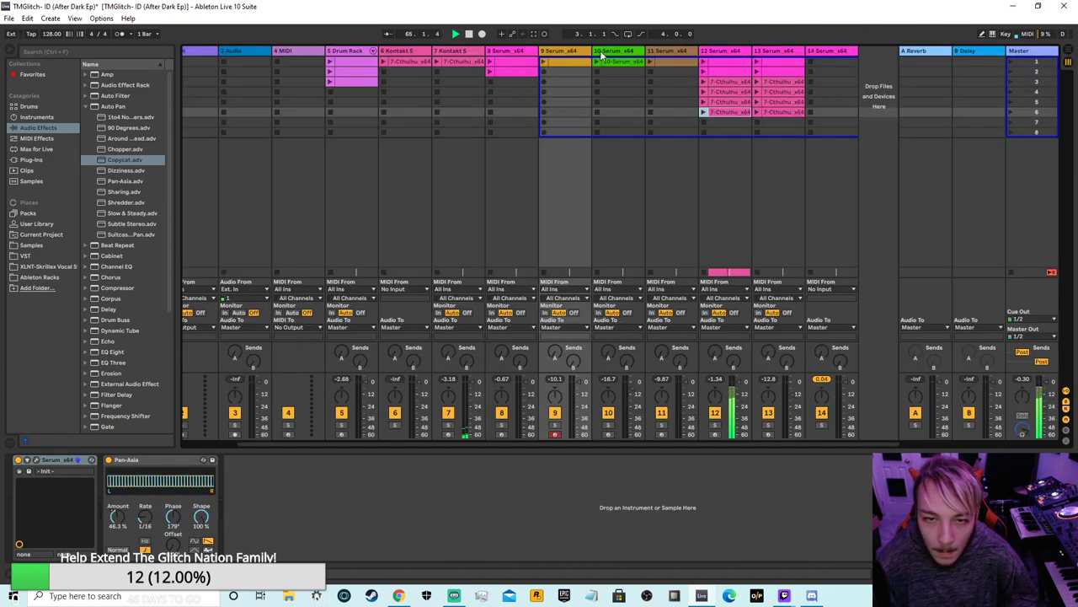
drag(569, 62, 669, 186)
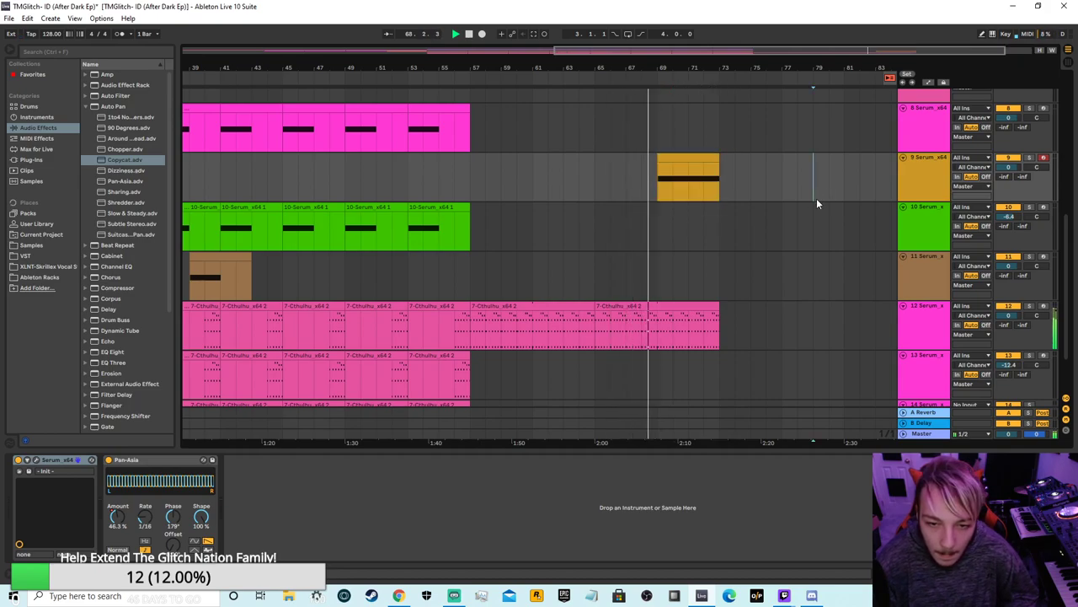
Step: Copy the 5 Drum Rack clip at bar 25 and paste it at bar 73 on the same track
drag(644, 54, 461, 24)
scroll(571, 221, up, 5)
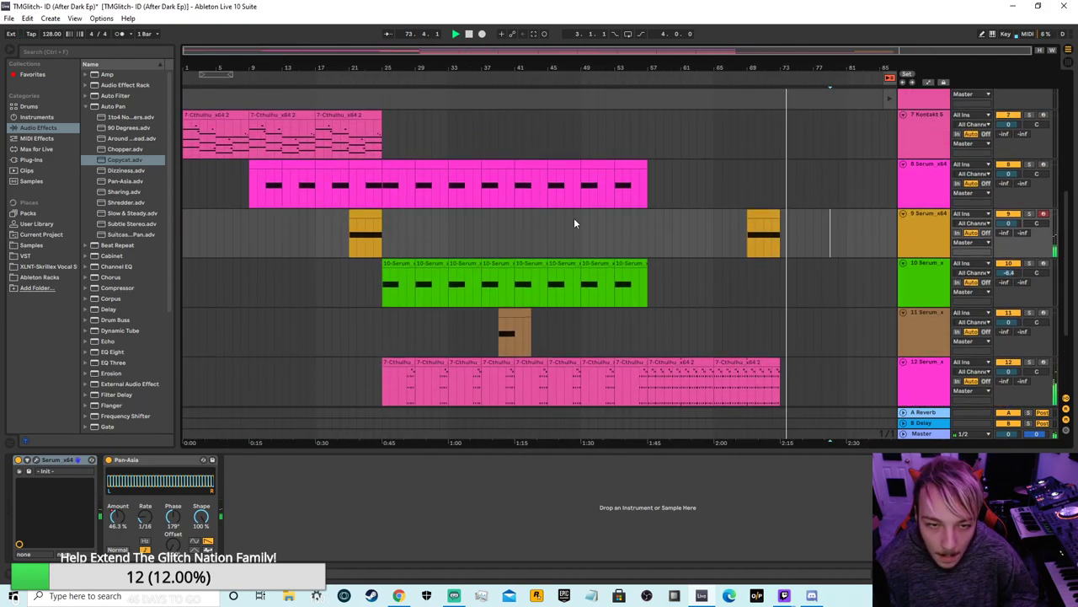
right_click(387, 149)
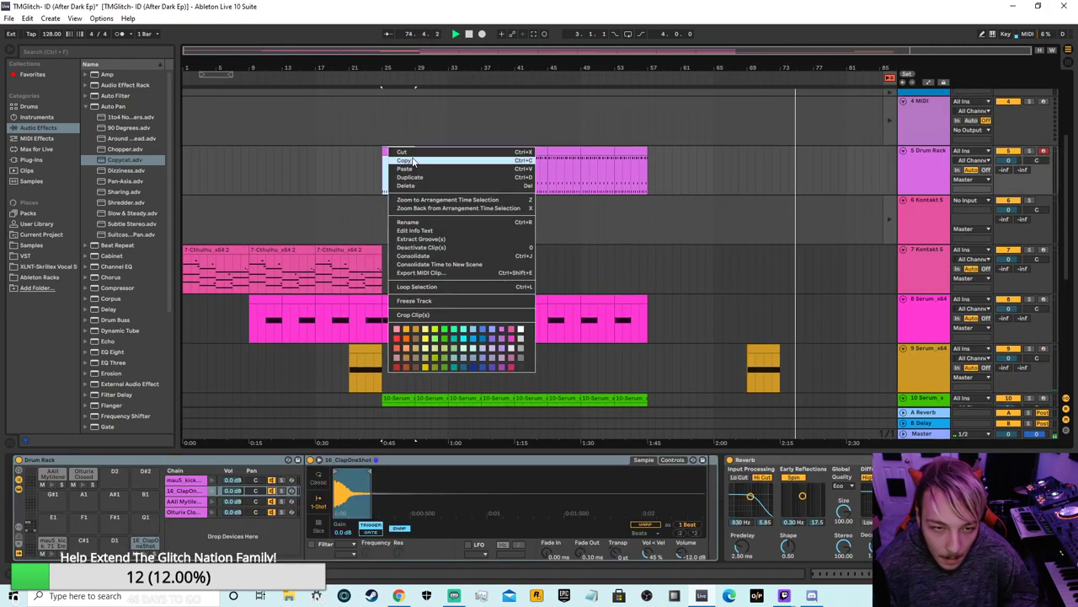
click(403, 160)
right_click(780, 198)
click(800, 221)
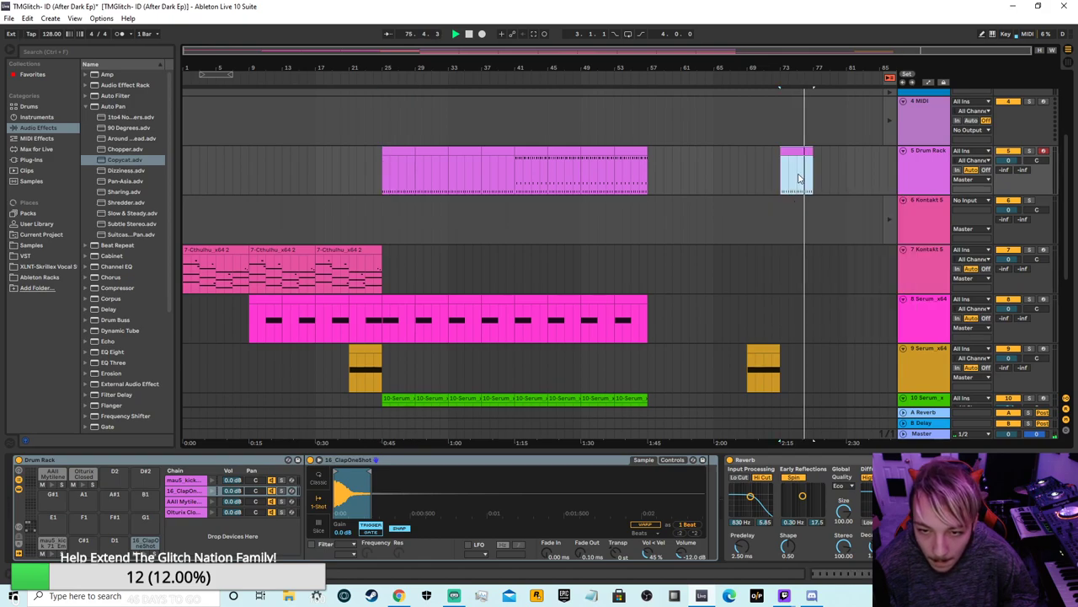
drag(793, 150, 795, 150)
click(794, 150)
click(747, 157)
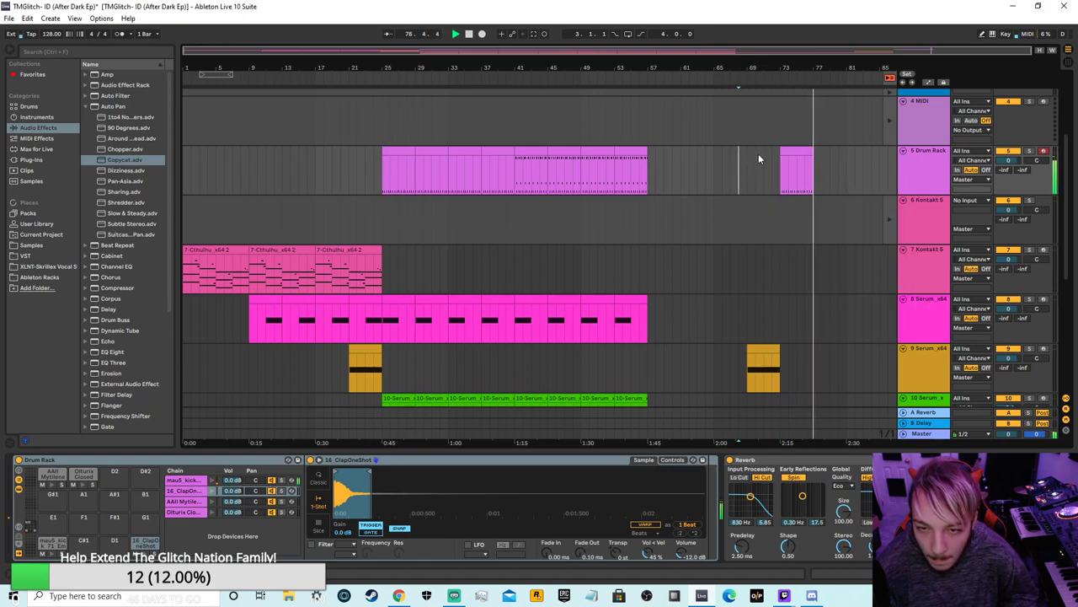
click(800, 150)
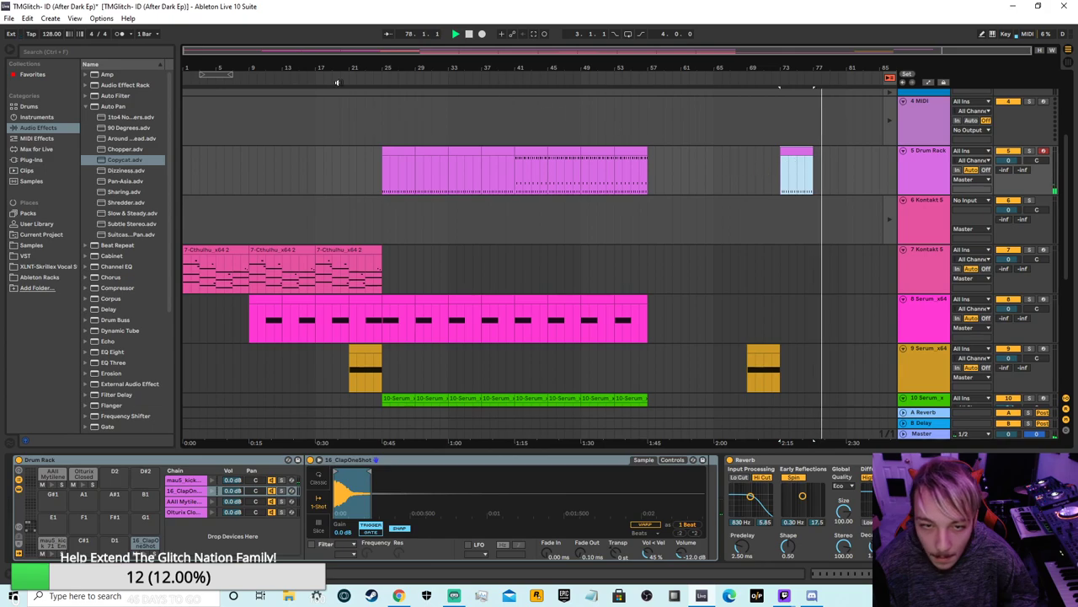
Step: Play the arrangement from bar 25 and from about bar 55 to check the transition into the new section
click(376, 79)
scroll(464, 245, down, 1)
scroll(462, 245, down, 2)
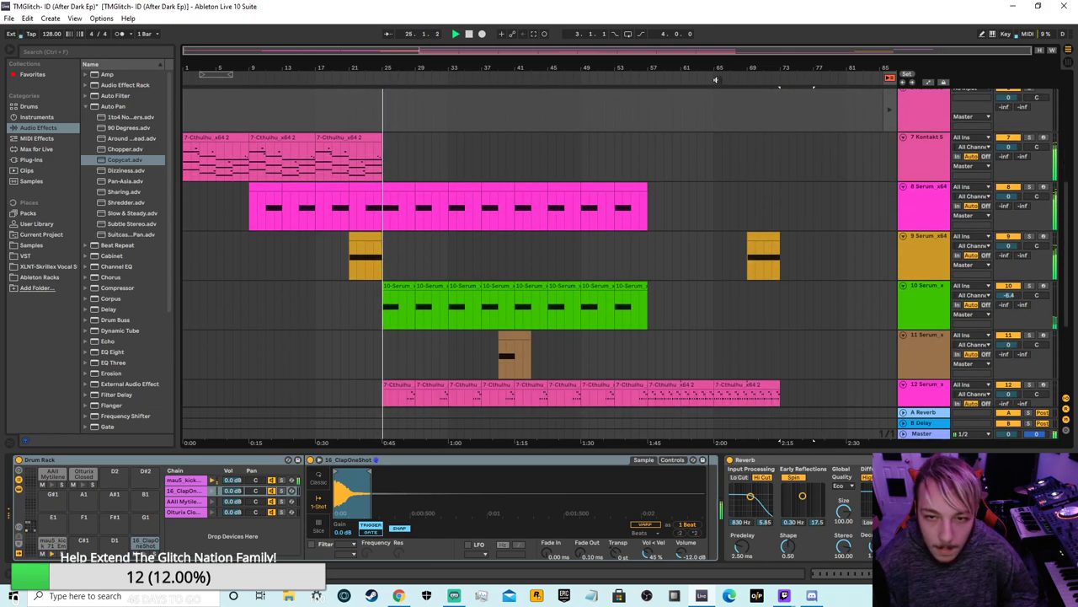
click(630, 82)
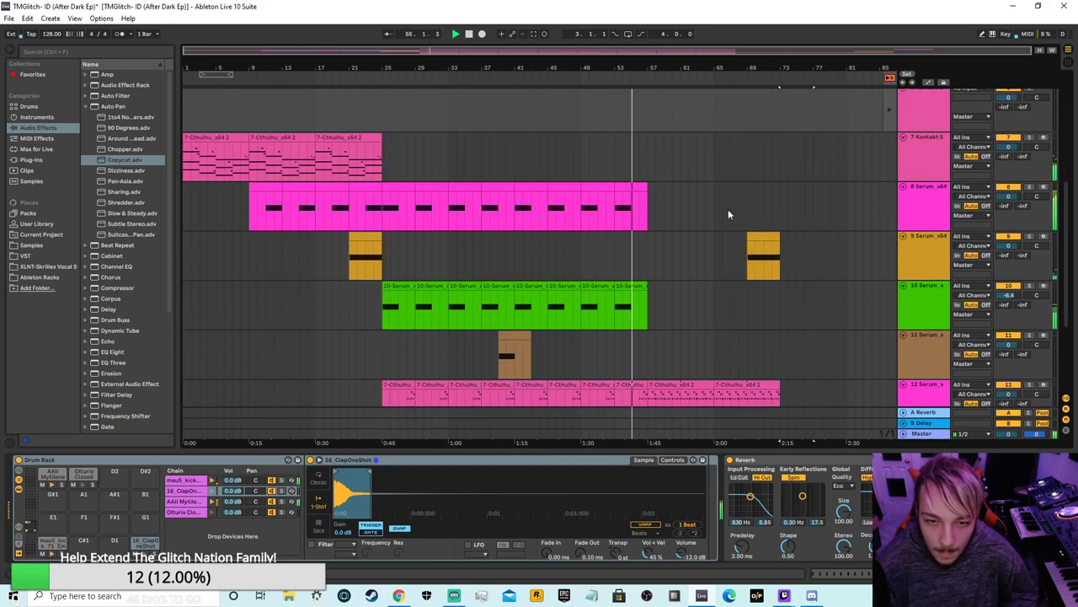
scroll(691, 316, down, 3)
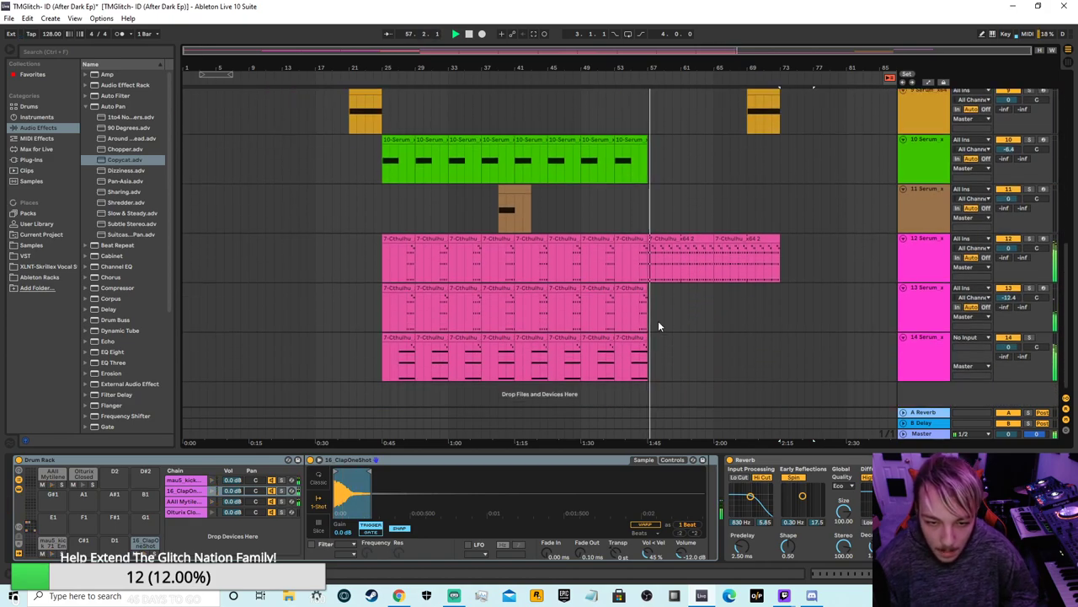
Step: Copy the 12 Serum clip at bar 57 and place the copy at bar 57 on track 13 Serum
scroll(708, 321, up, 2)
scroll(632, 331, down, 2)
scroll(611, 362, up, 4)
scroll(649, 337, down, 2)
right_click(668, 305)
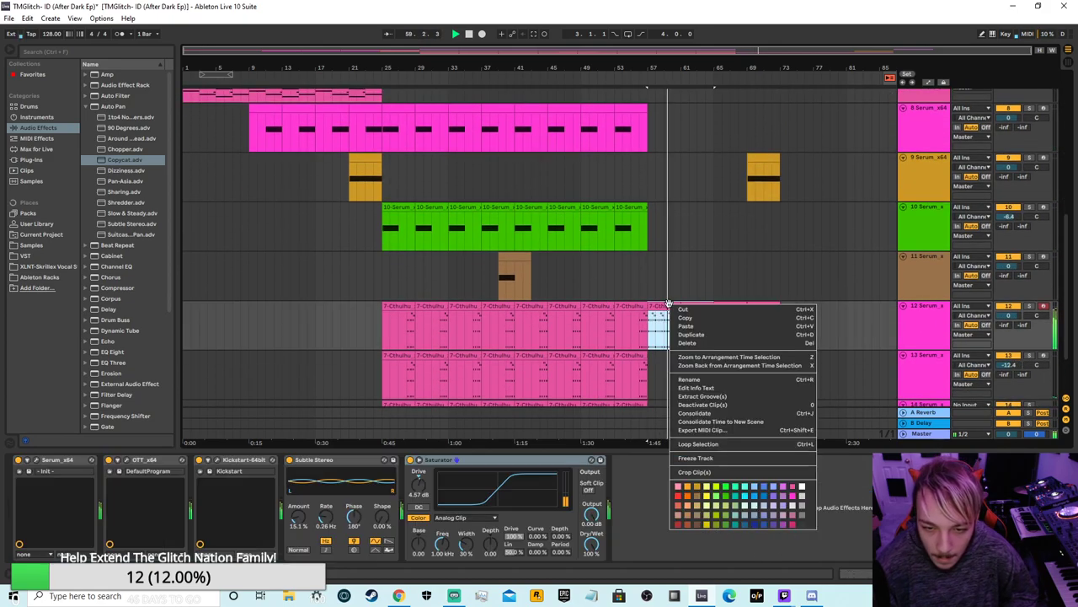
click(684, 318)
right_click(730, 381)
click(746, 385)
drag(748, 357, 664, 366)
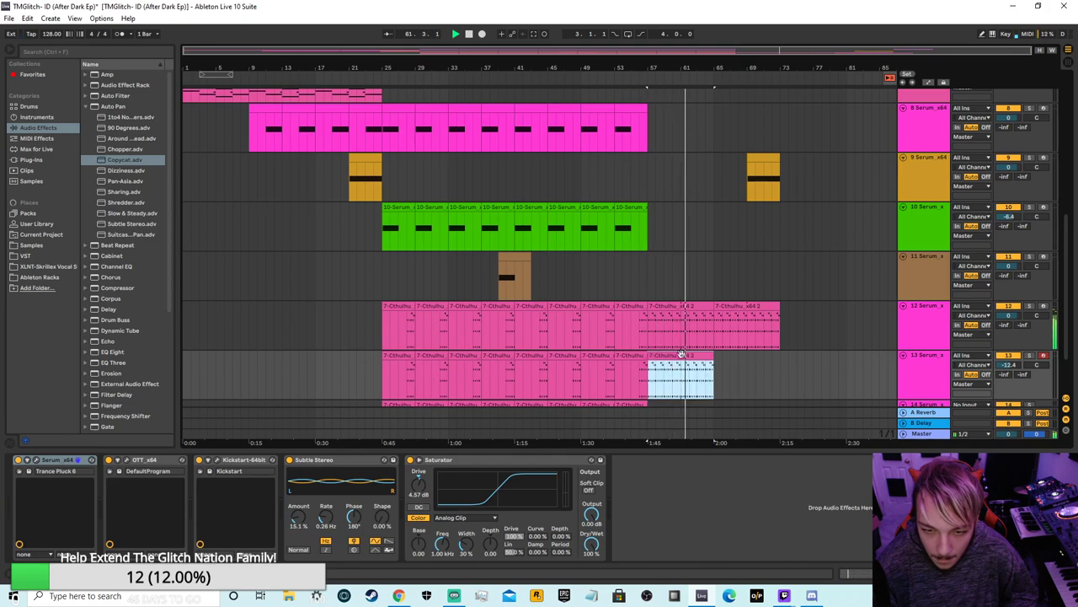
Step: Copy the 12 Serum clip at bar 65 and place the copy at bar 65 on track 13 Serum
right_click(739, 309)
click(758, 335)
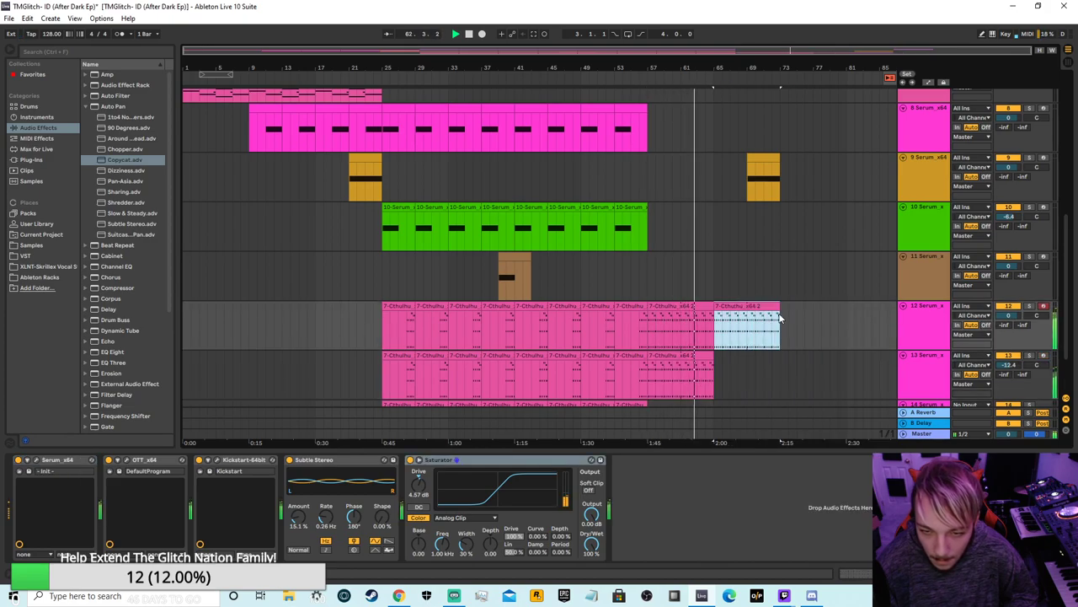
right_click(747, 363)
click(771, 378)
right_click(771, 378)
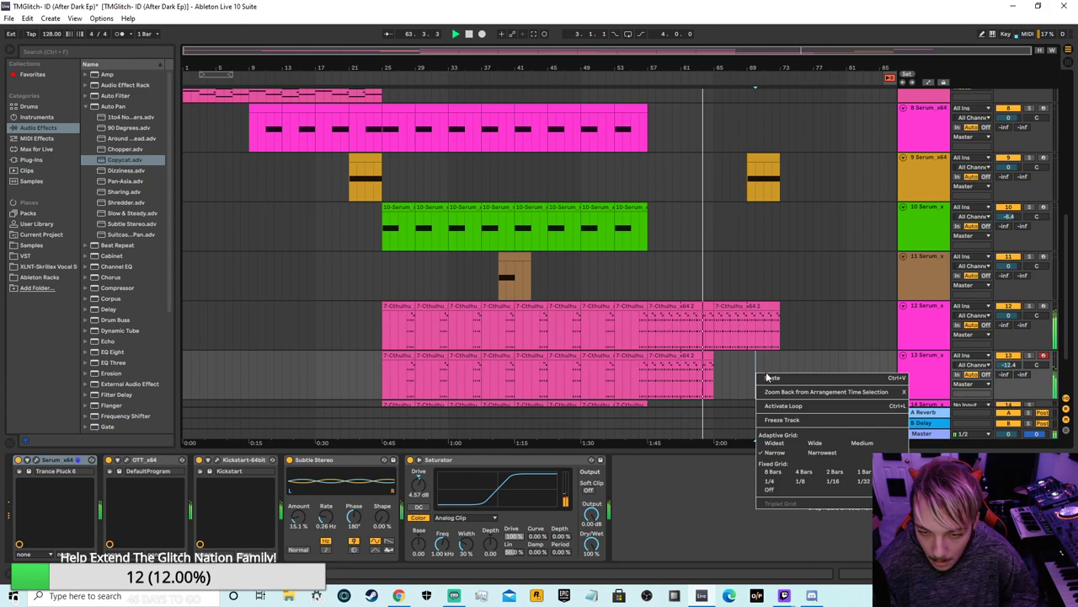
click(786, 383)
drag(774, 368, 732, 370)
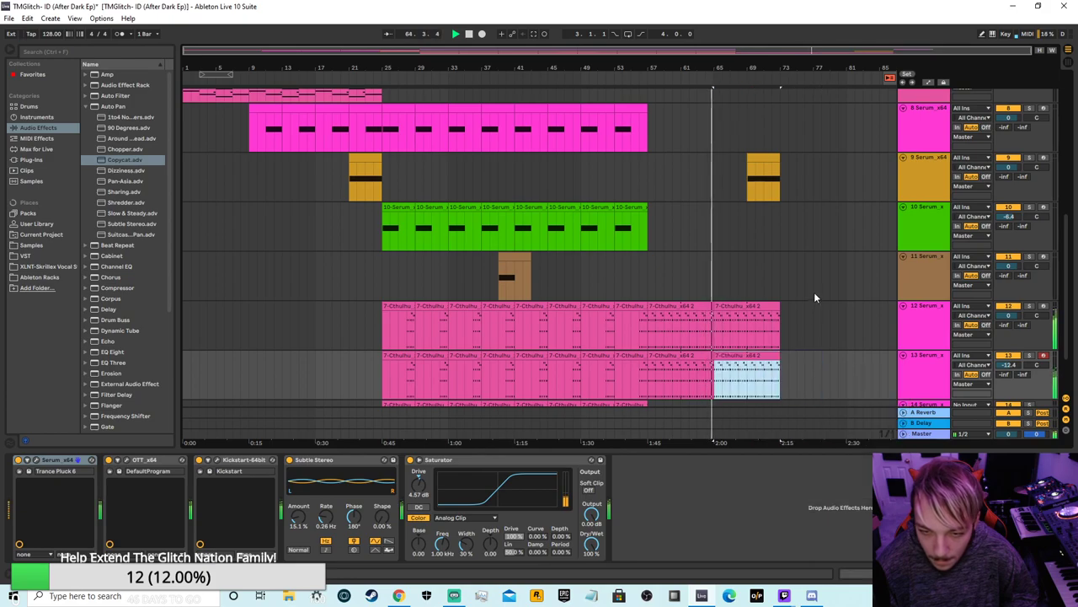
click(814, 286)
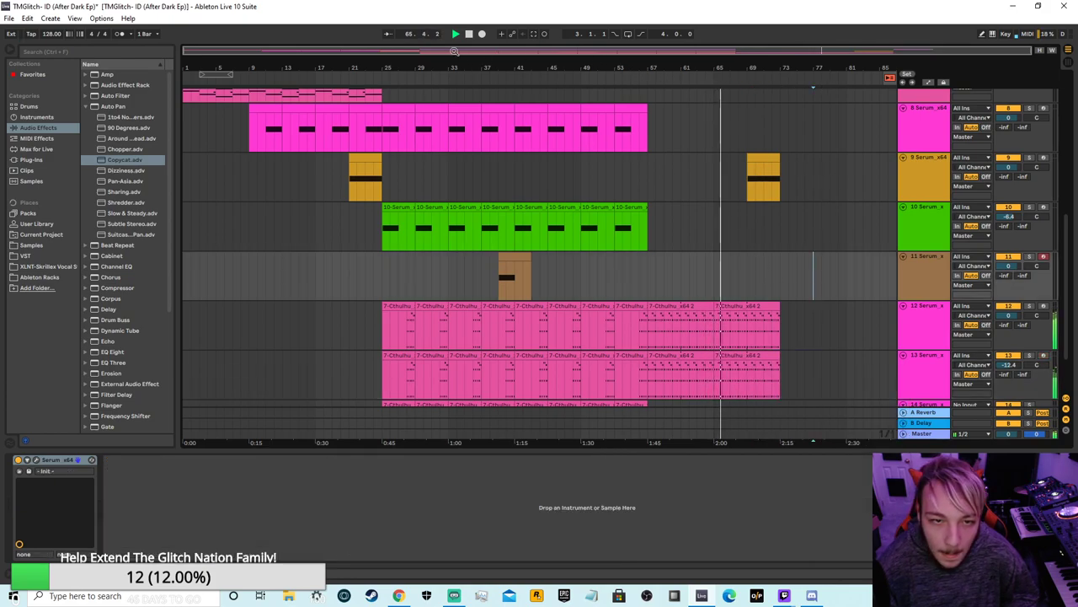
Step: Copy the 10 Serum clip at bar 53 and paste it at bar 65 on the same track
right_click(633, 224)
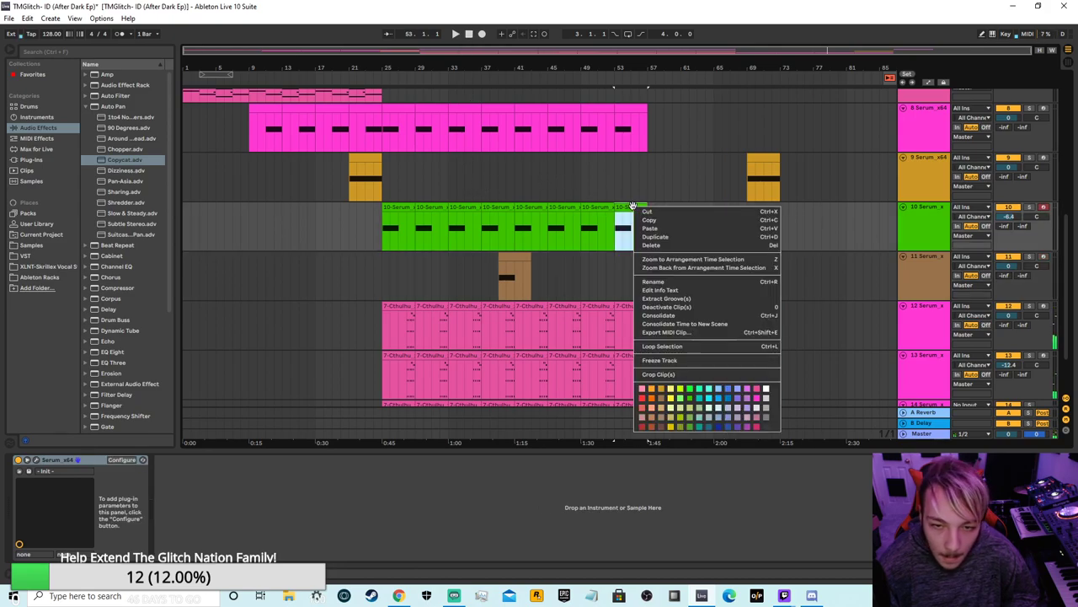
click(649, 219)
right_click(715, 226)
click(736, 234)
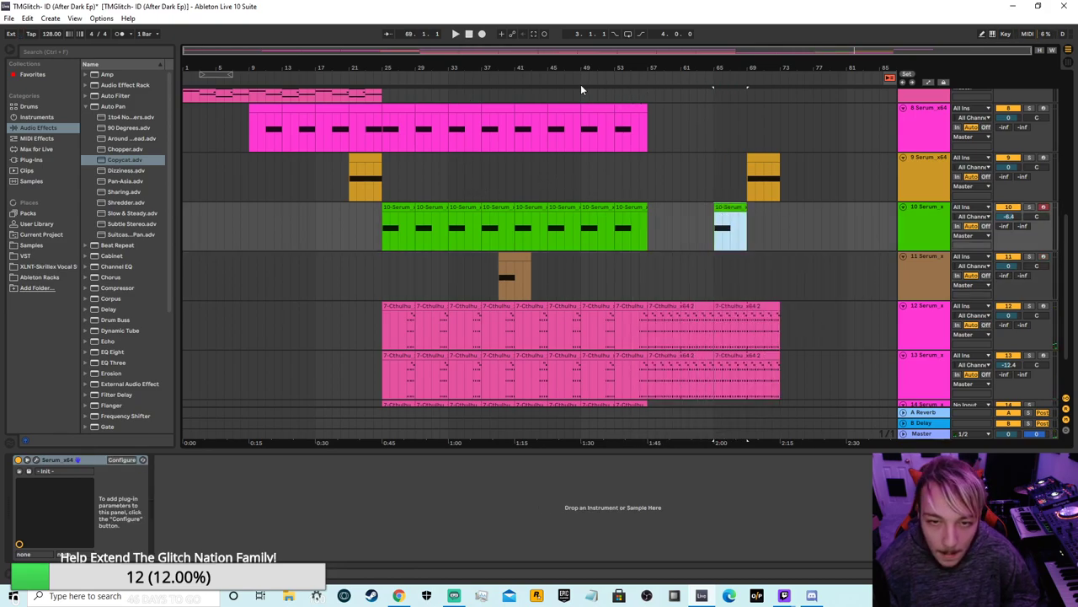
Step: Play the section after bar 57 and delete the 10 Serum clip at bar 65
scroll(765, 349, up, 2)
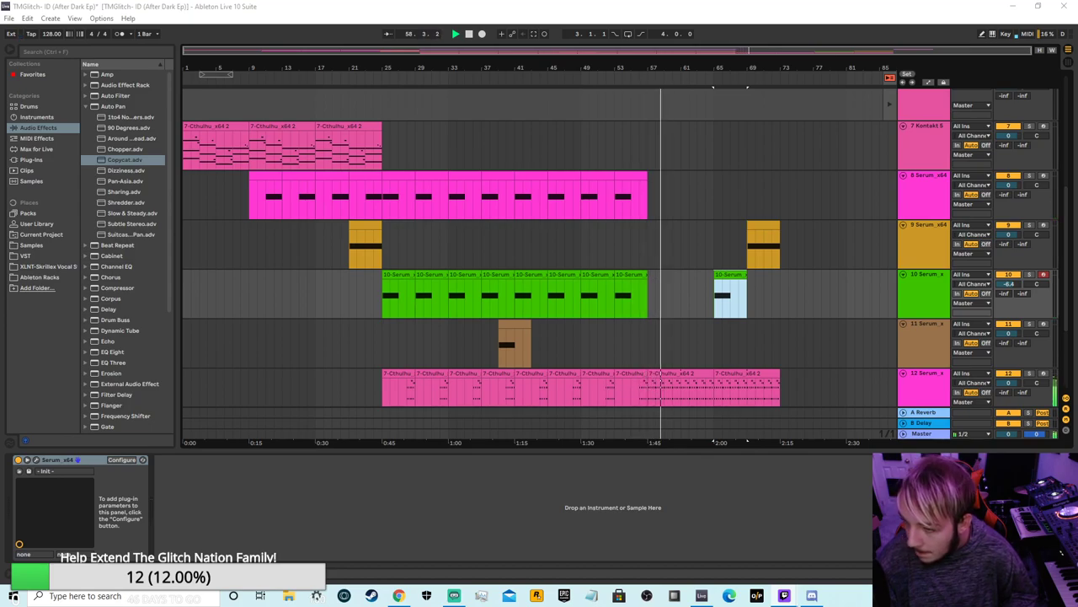
mouse_move(589, 53)
mouse_down()
mouse_move(589, 80)
mouse_move(589, 53)
mouse_up()
scroll(666, 274, down, 1)
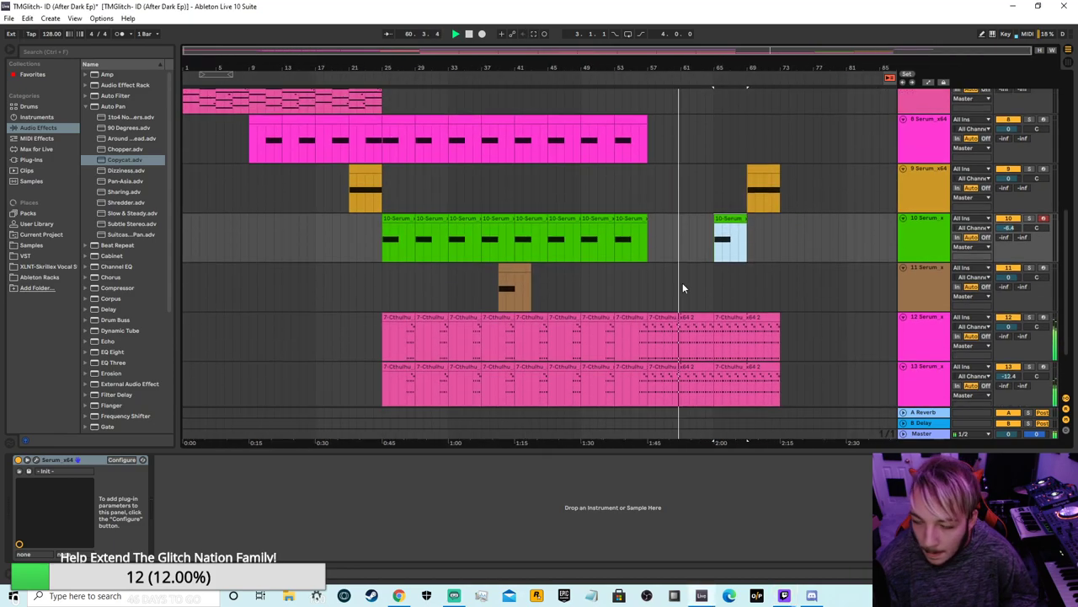
scroll(725, 283, down, 2)
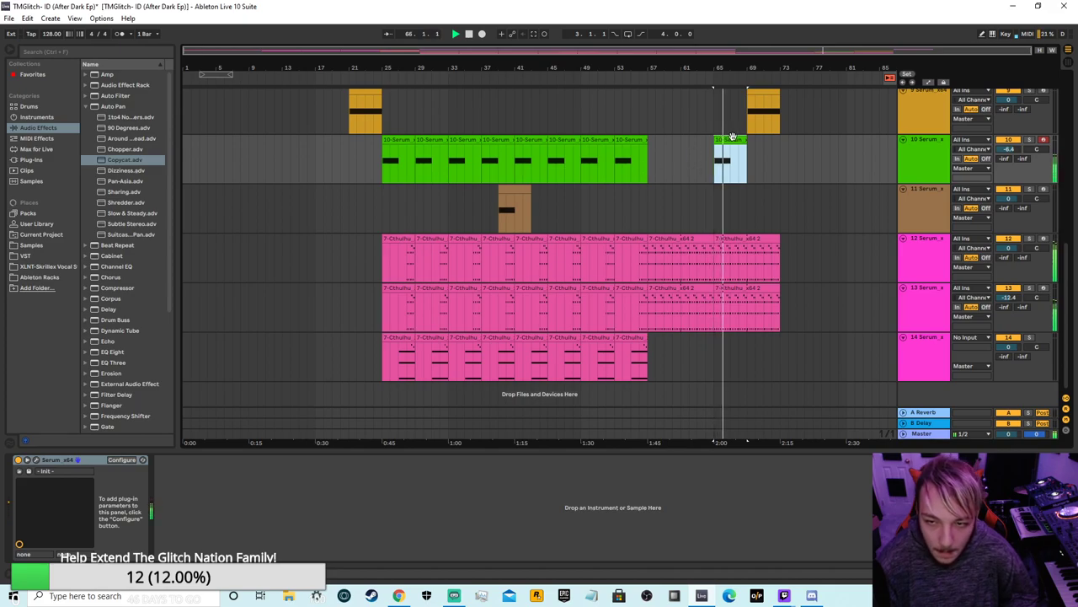
scroll(721, 165, up, 5)
right_click(723, 257)
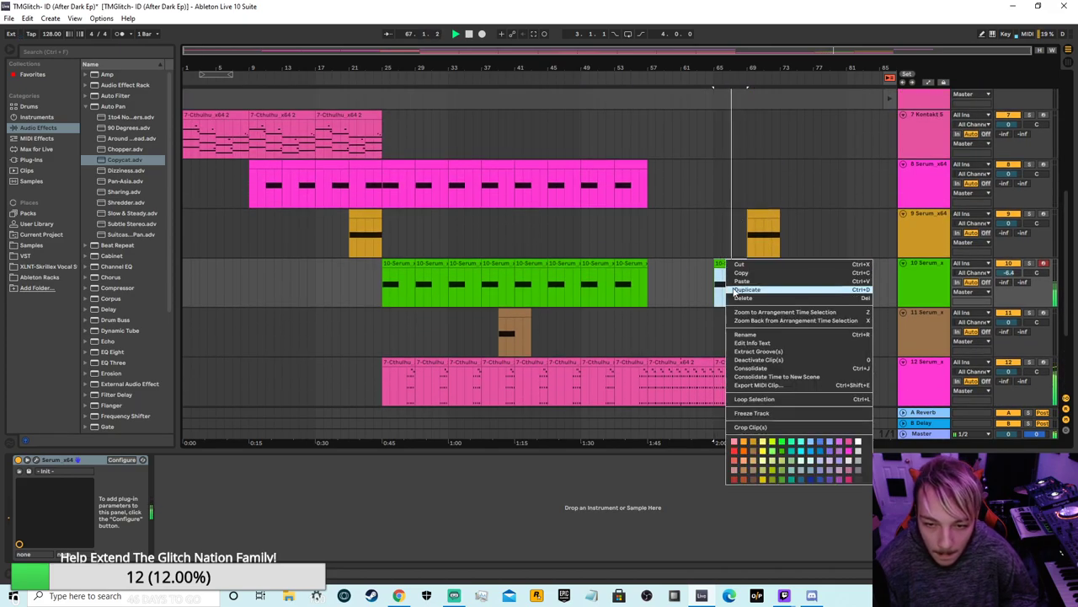
click(737, 298)
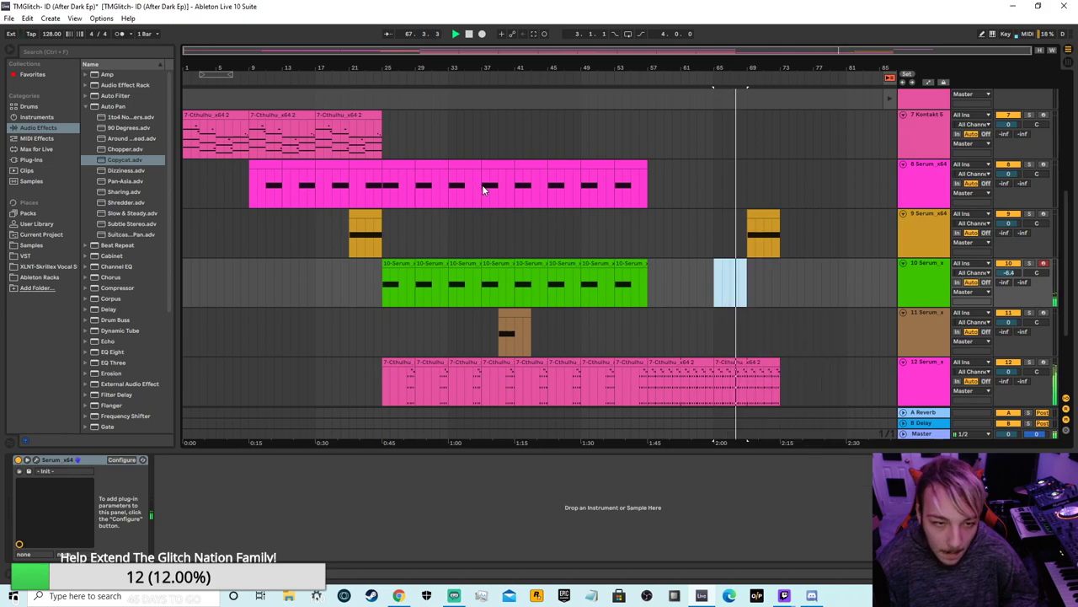
Step: Copy the 8 Serum clip at bar 9 and place the copy at bar 61 on the same track
right_click(632, 161)
right_click(282, 166)
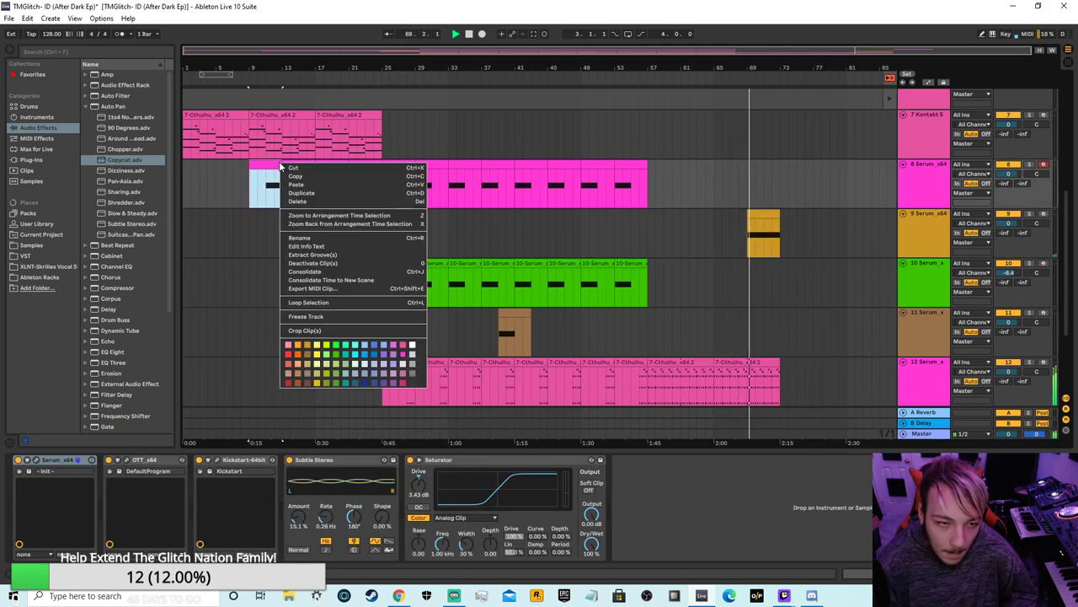
click(295, 176)
right_click(706, 166)
click(724, 173)
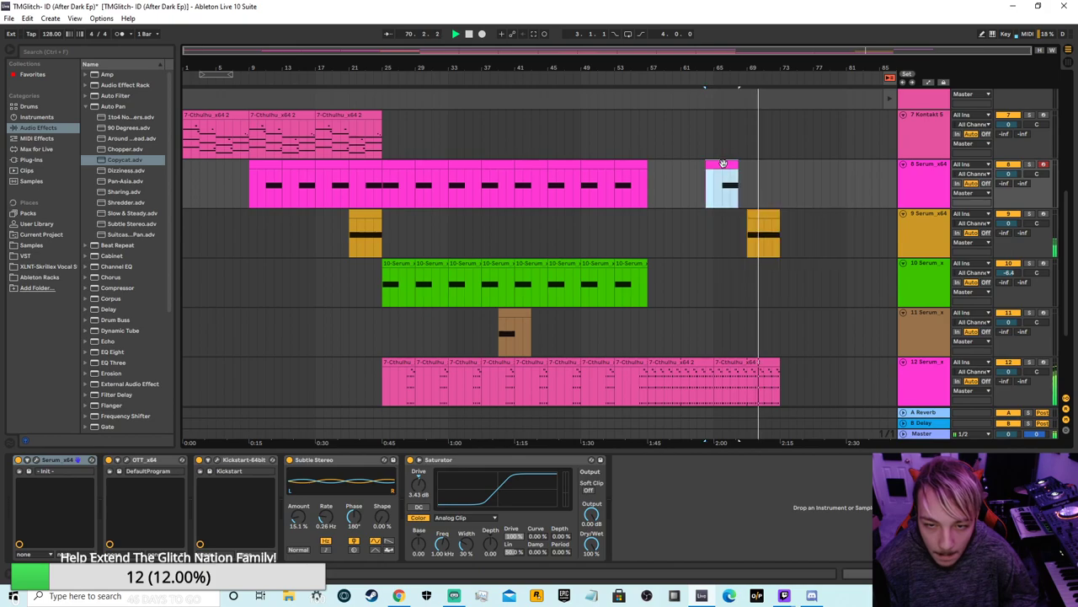
mouse_move(721, 165)
mouse_down()
mouse_move(686, 173)
mouse_move(696, 175)
mouse_up()
Step: Play the arrangement from about bar 55 and review the tracks of the new section
click(633, 98)
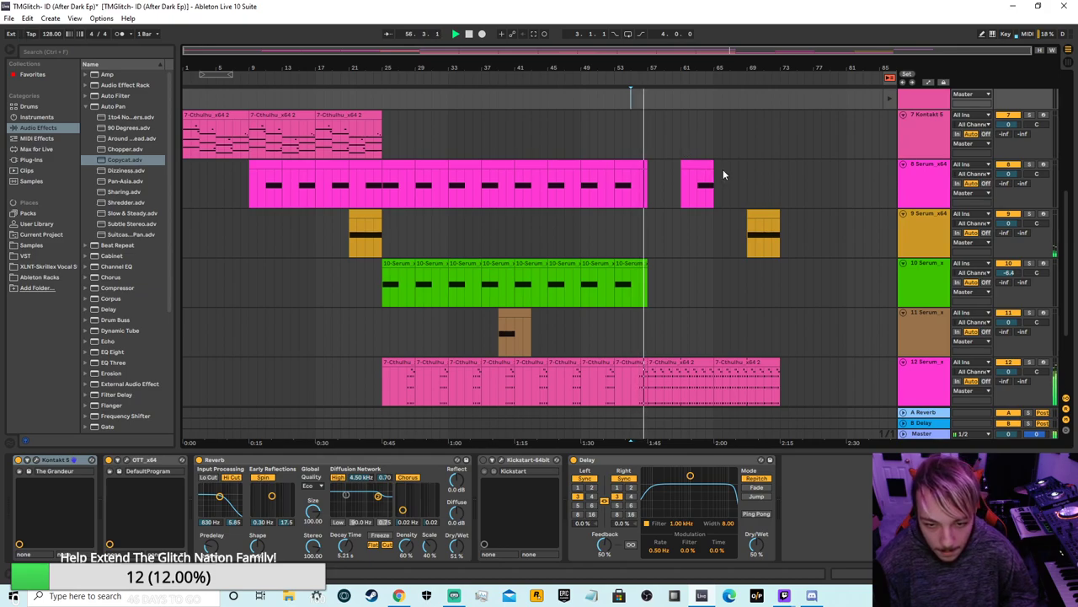
scroll(725, 203, down, 4)
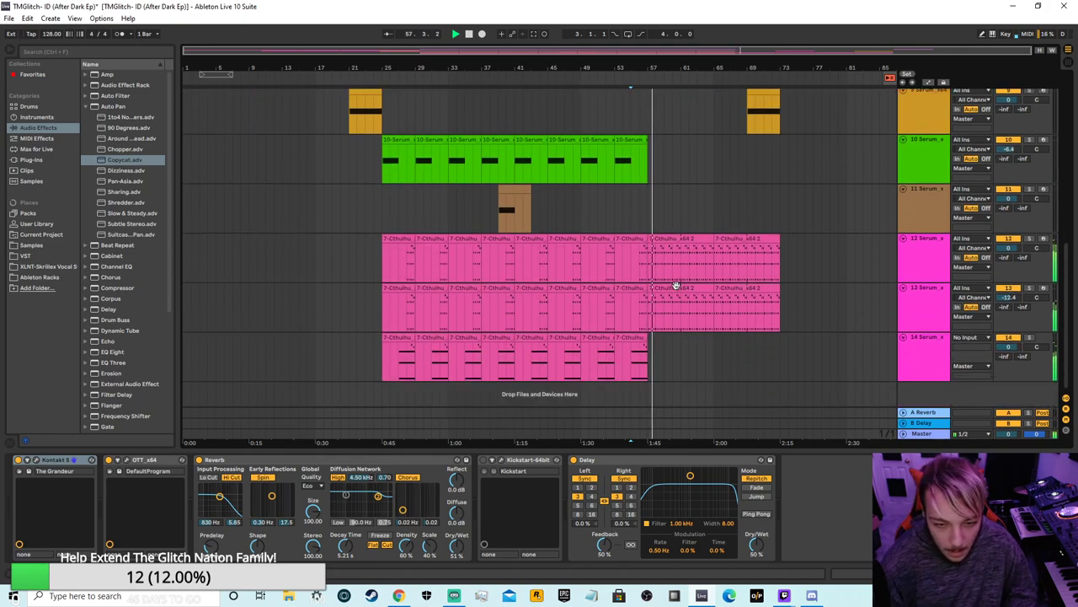
scroll(713, 303, up, 4)
scroll(735, 253, down, 4)
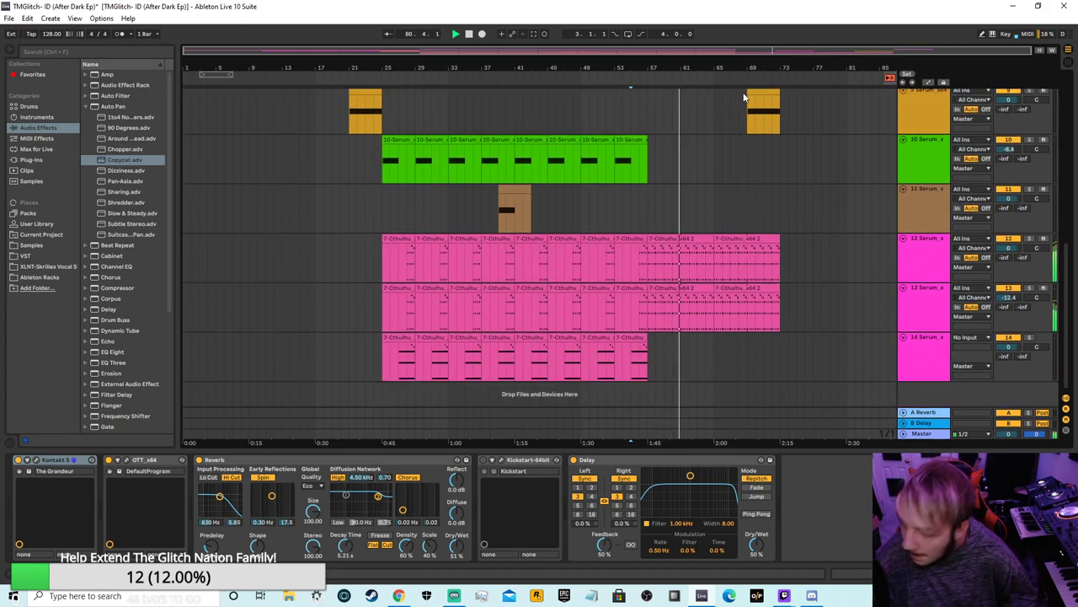
scroll(670, 169, up, 4)
scroll(697, 160, up, 1)
scroll(697, 154, down, 1)
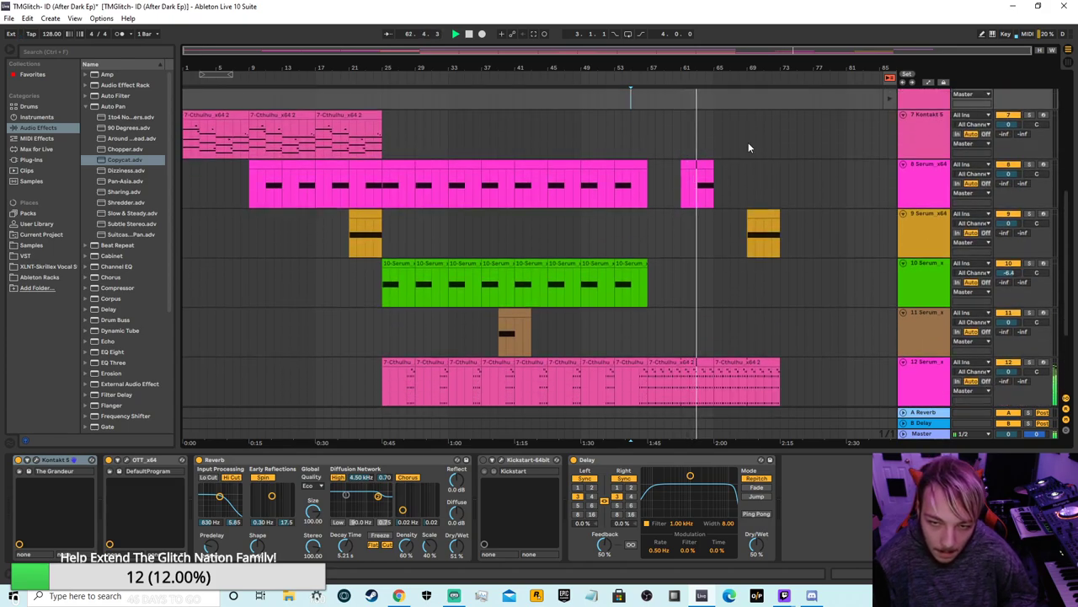
Step: Duplicate the bar 61 clip on track 8 Serum to fill bars 65 to 73, and delete the clip at bar 61
right_click(699, 165)
click(723, 185)
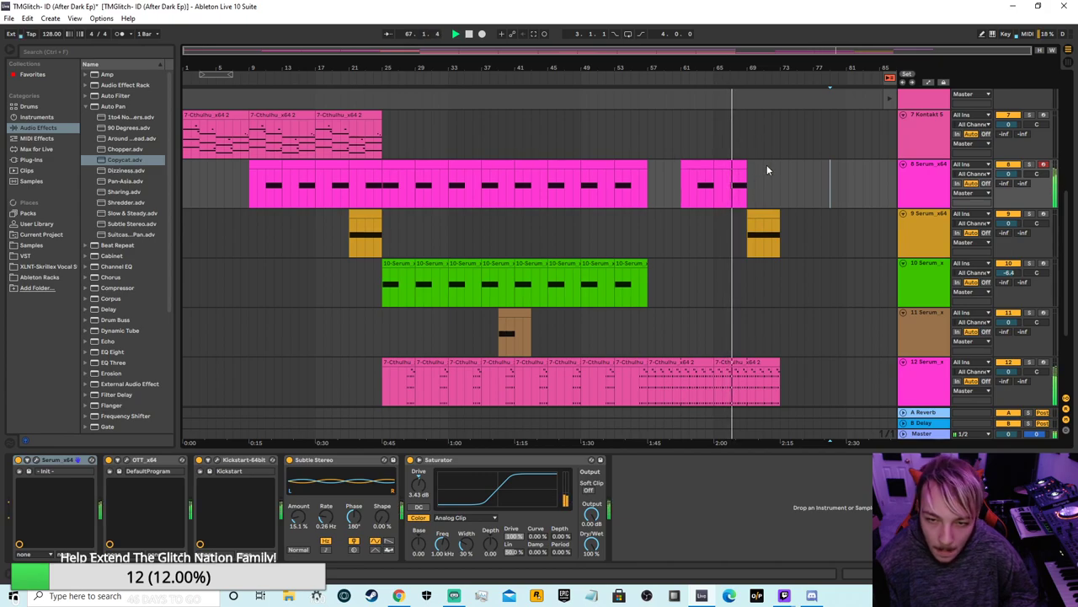
right_click(705, 165)
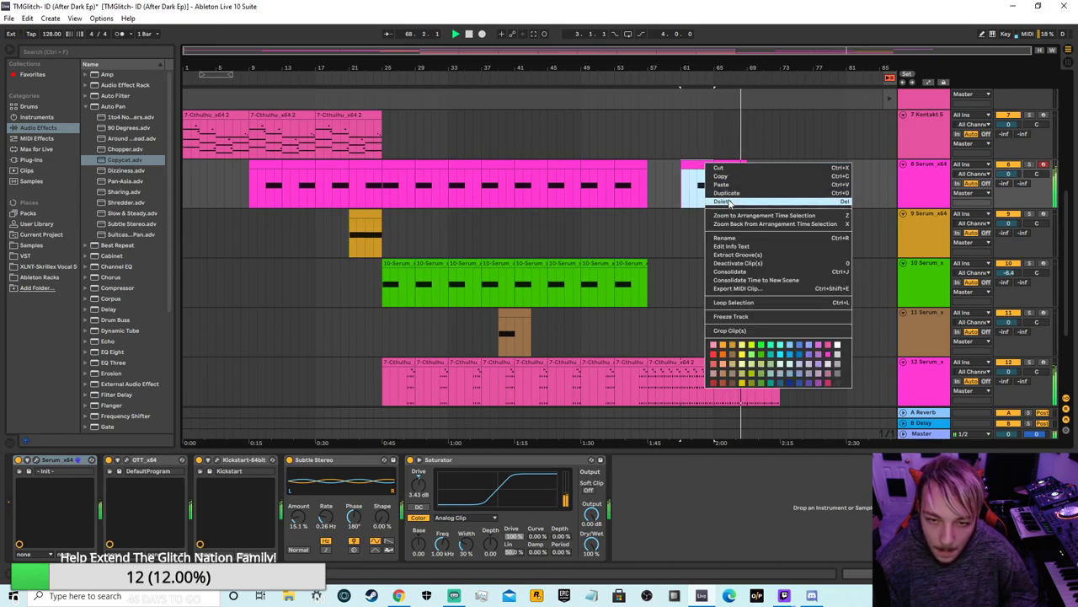
click(728, 201)
click(780, 176)
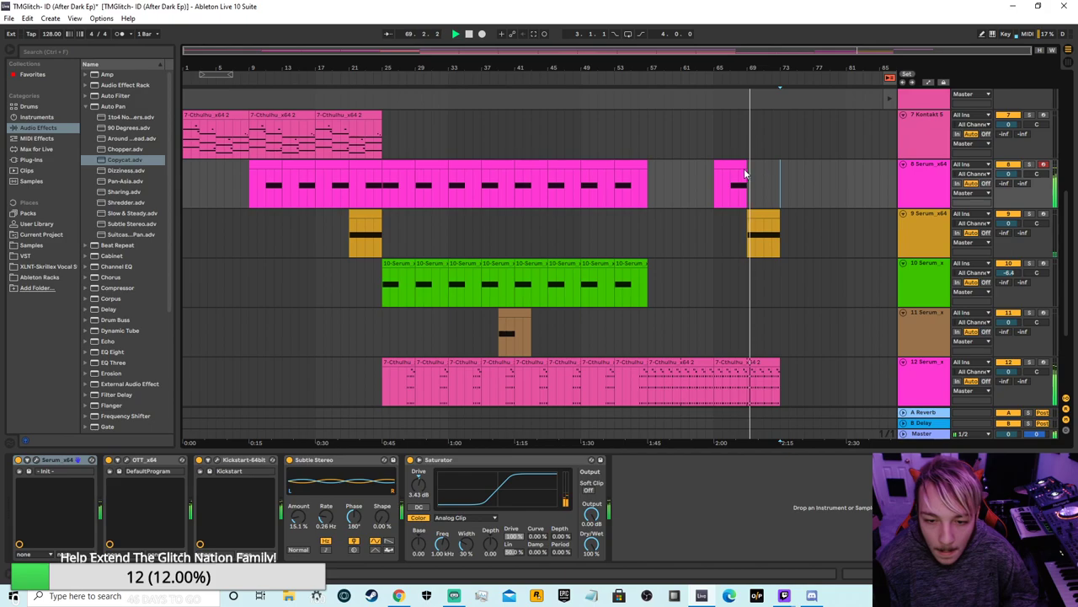
right_click(729, 164)
click(748, 194)
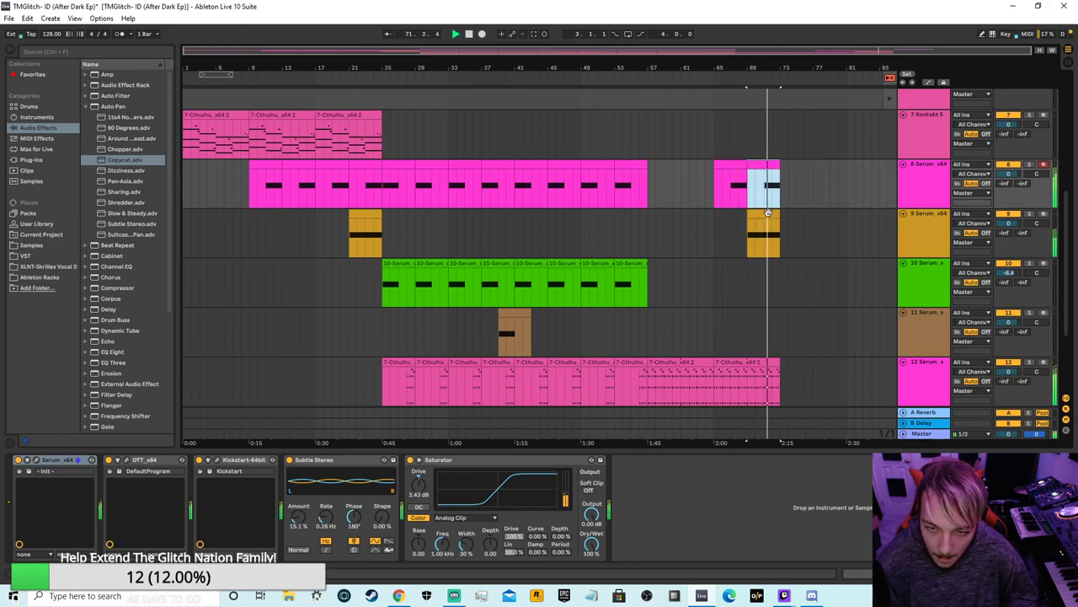
Step: Delete the 9 Serum clip at bar 69
right_click(770, 216)
click(797, 228)
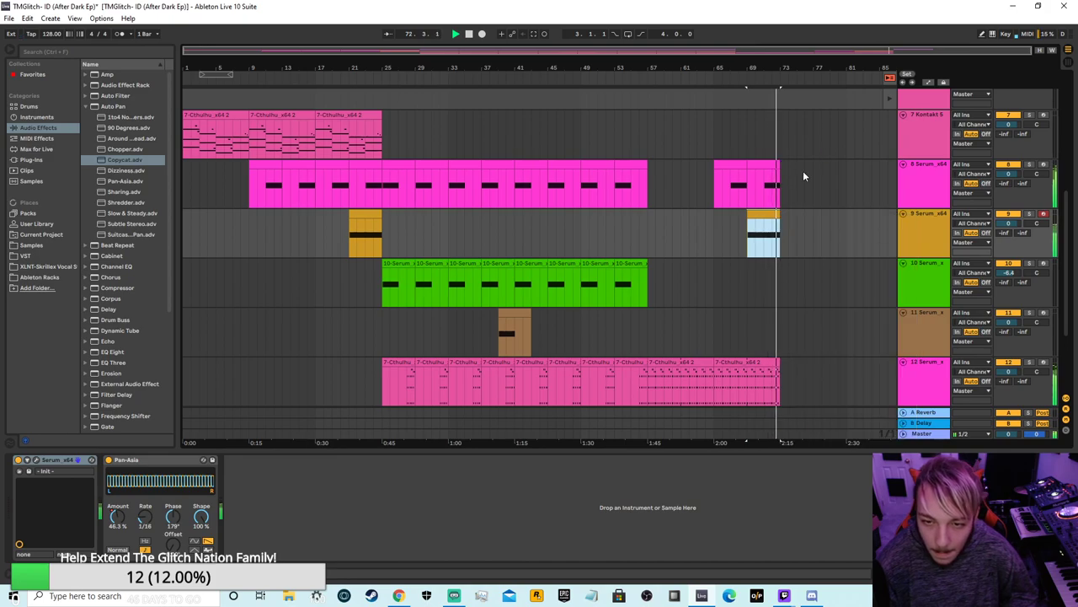
right_click(761, 226)
click(780, 258)
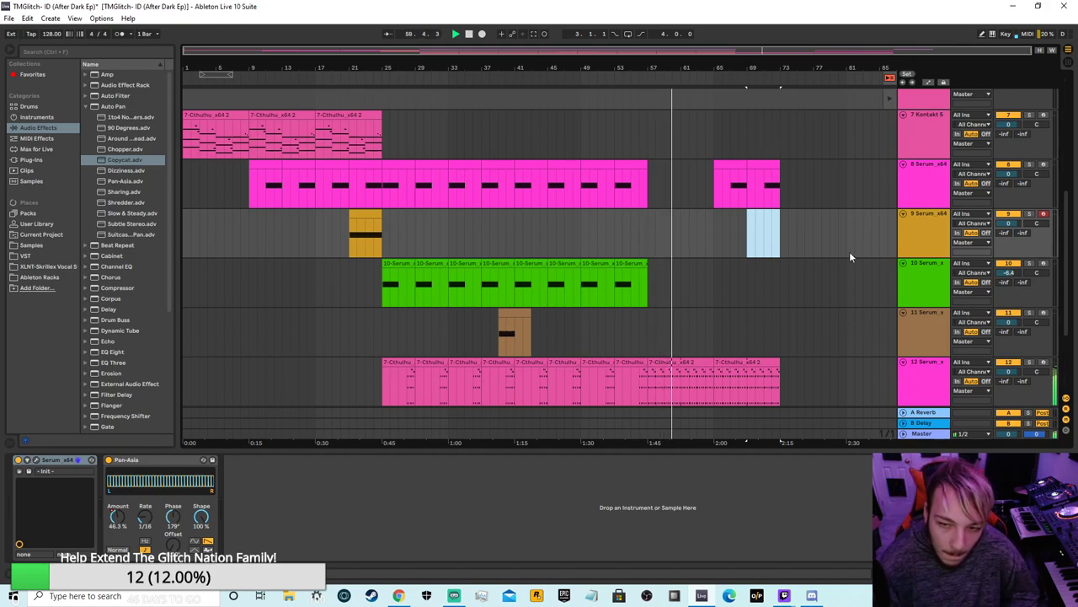
Step: Listen to the section from bar 57 to bar 73 and examine how its tracks are arranged
scroll(683, 314, down, 4)
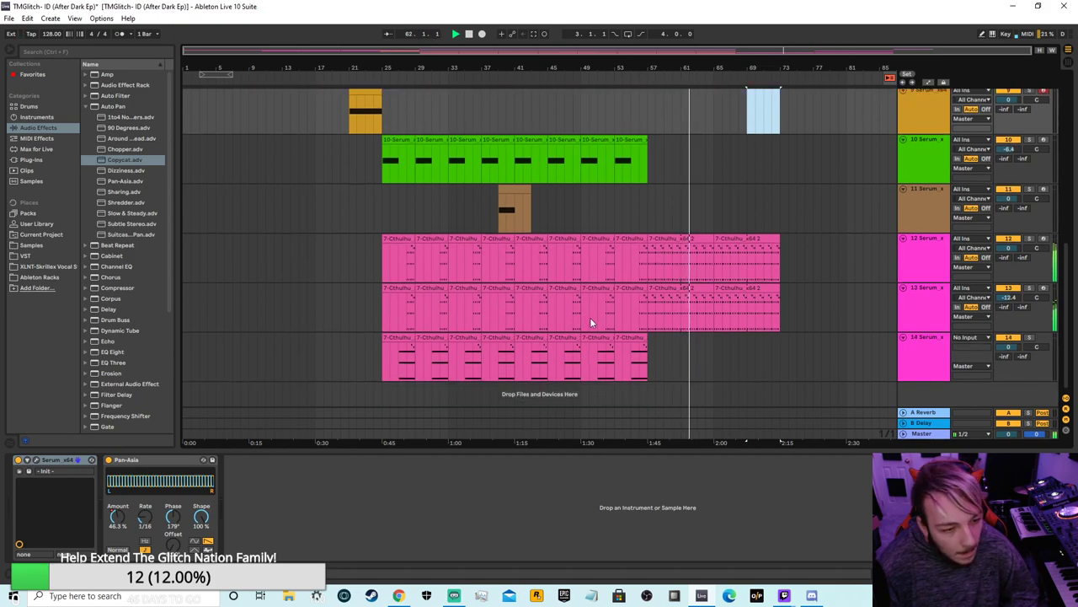
mouse_move(770, 51)
mouse_down()
mouse_move(770, 144)
mouse_move(770, 52)
mouse_up()
scroll(739, 242, up, 2)
scroll(738, 246, up, 2)
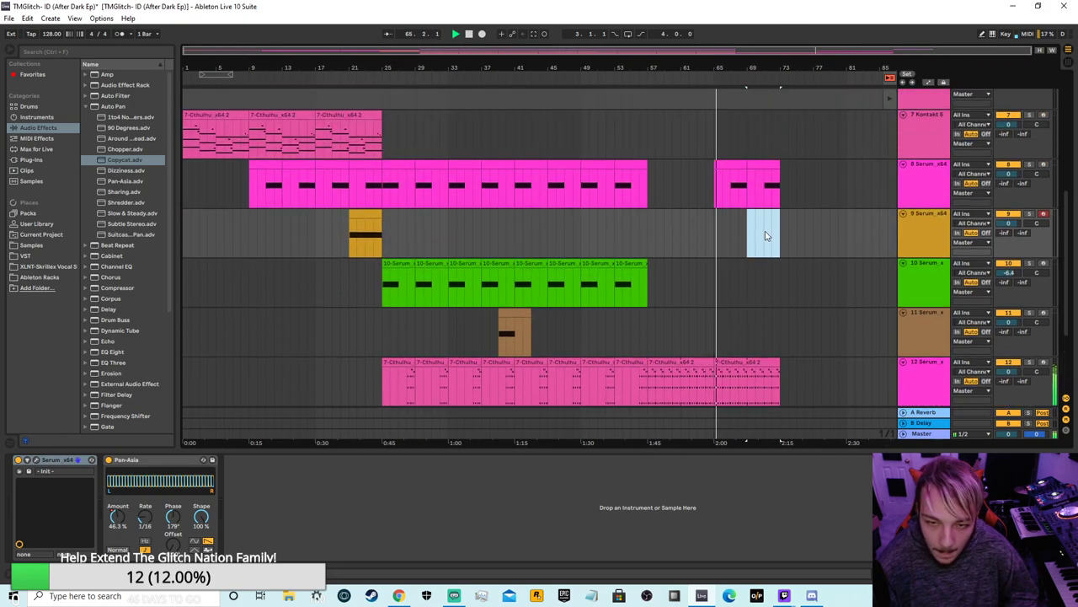
scroll(803, 245, up, 3)
scroll(812, 333, down, 3)
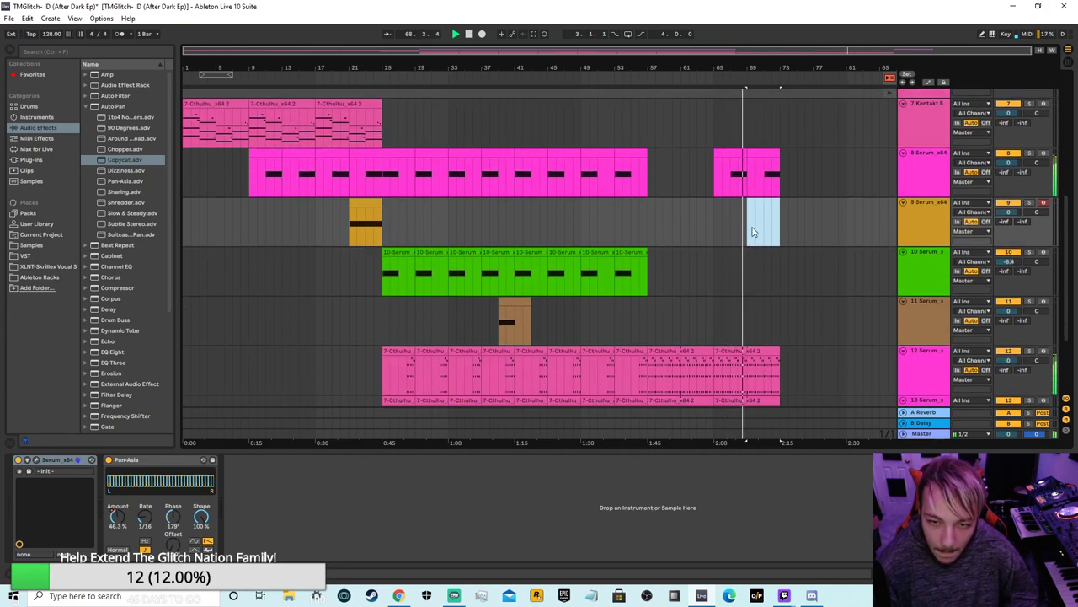
click(828, 261)
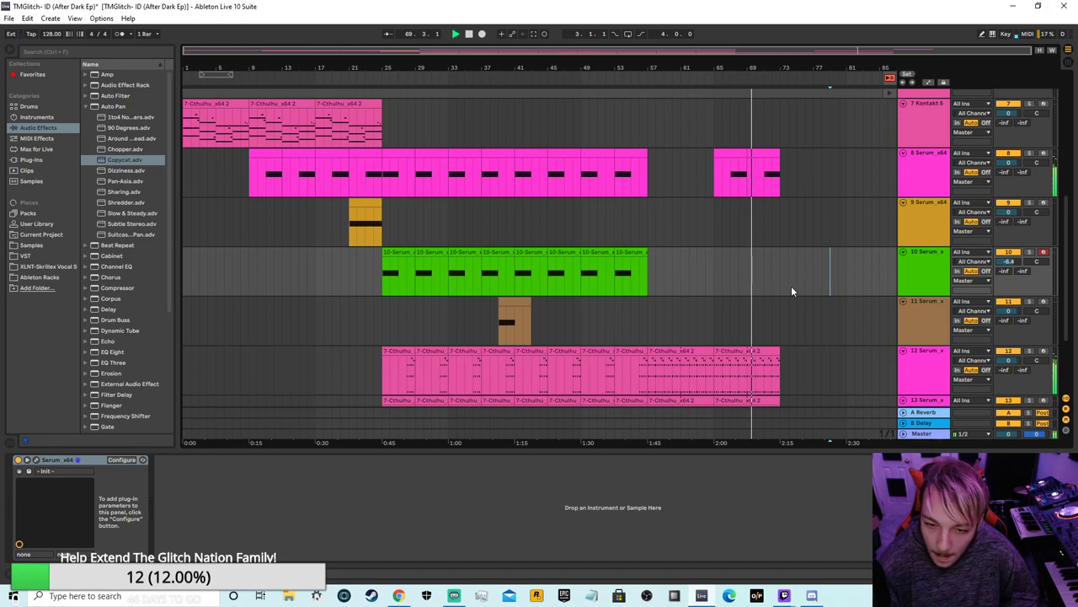
scroll(816, 278, down, 3)
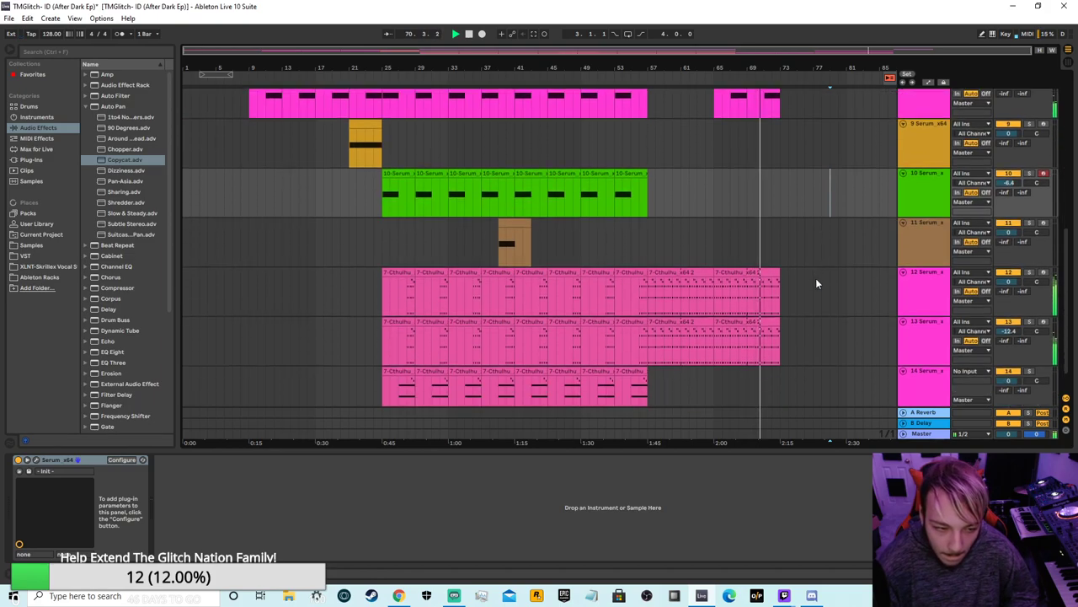
Step: Duplicate the 8 Serum clip at bar 69 to bar 73
scroll(816, 278, up, 2)
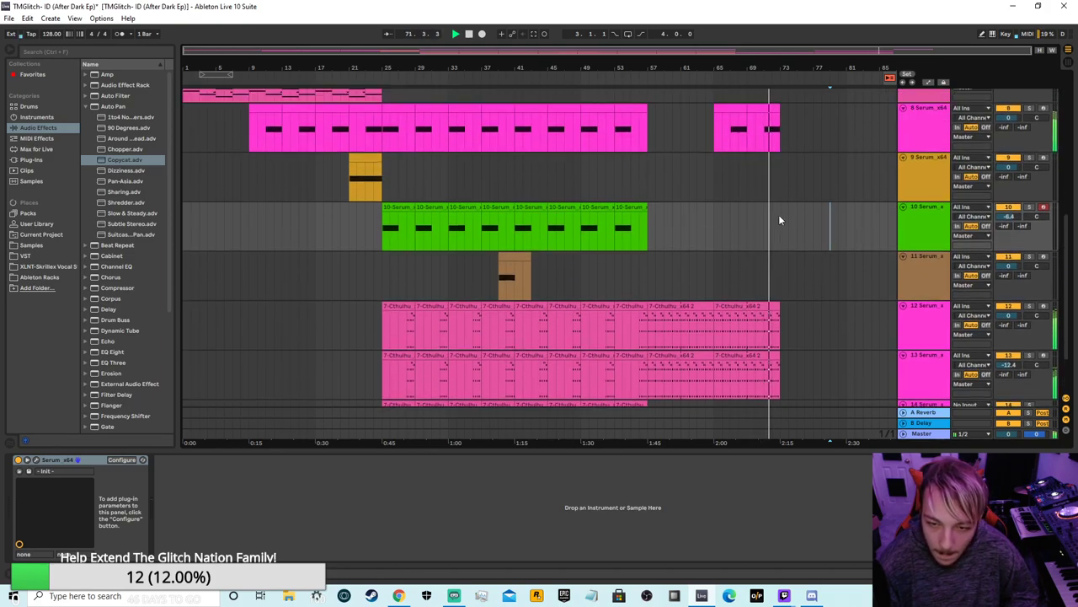
right_click(761, 103)
click(798, 244)
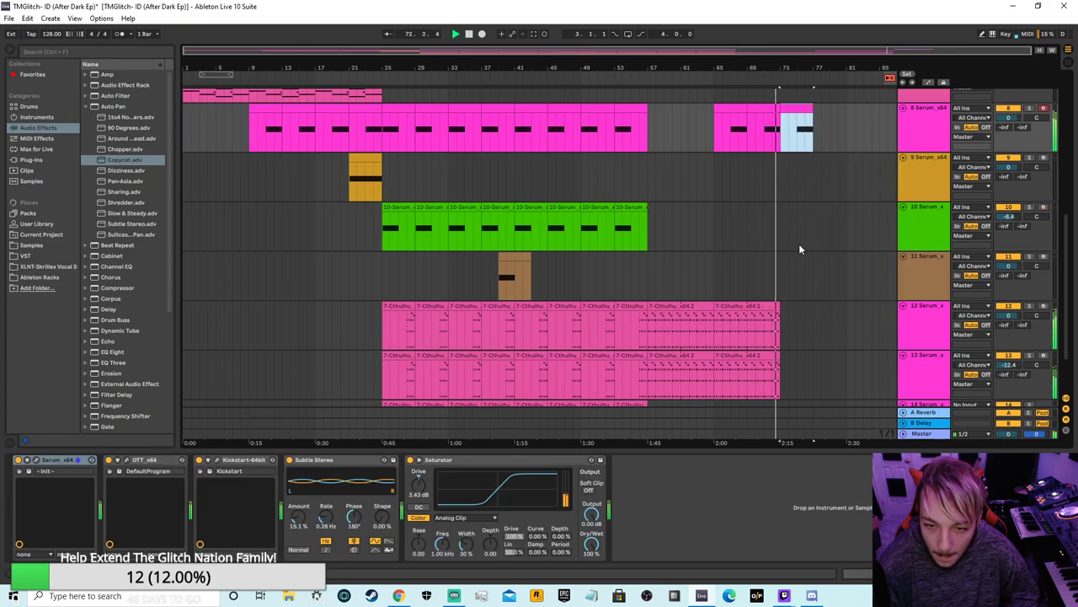
Step: Duplicate the bar 65 clips on tracks 12 Serum and 13 Serum to bar 73
right_click(765, 308)
click(780, 337)
right_click(759, 354)
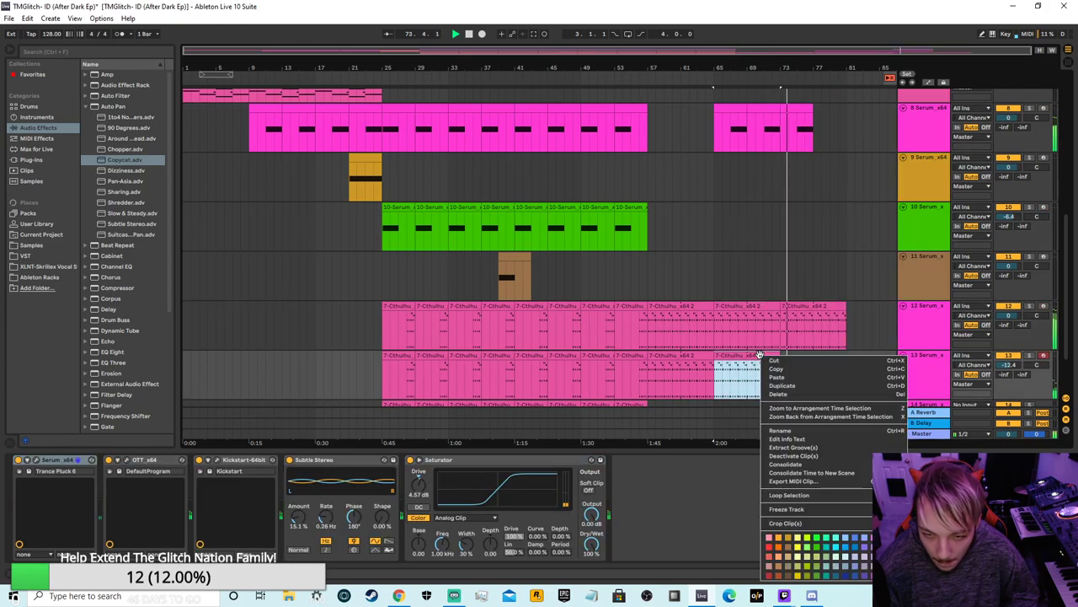
click(809, 385)
Step: Delete the 5 Drum Rack clip at bar 73
scroll(797, 97, up, 4)
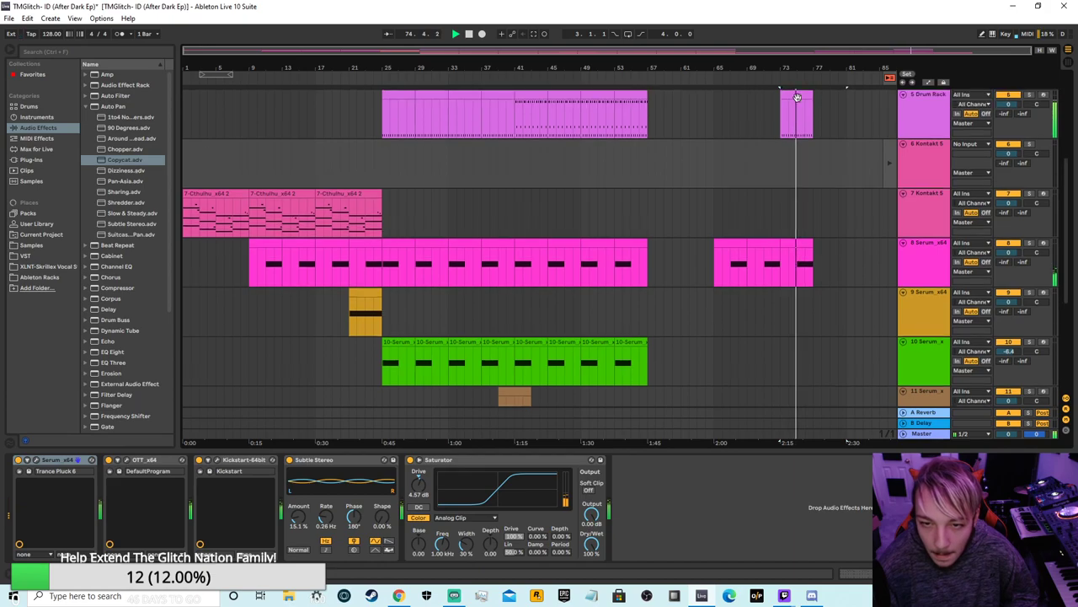
scroll(797, 98, up, 1)
right_click(803, 129)
click(816, 171)
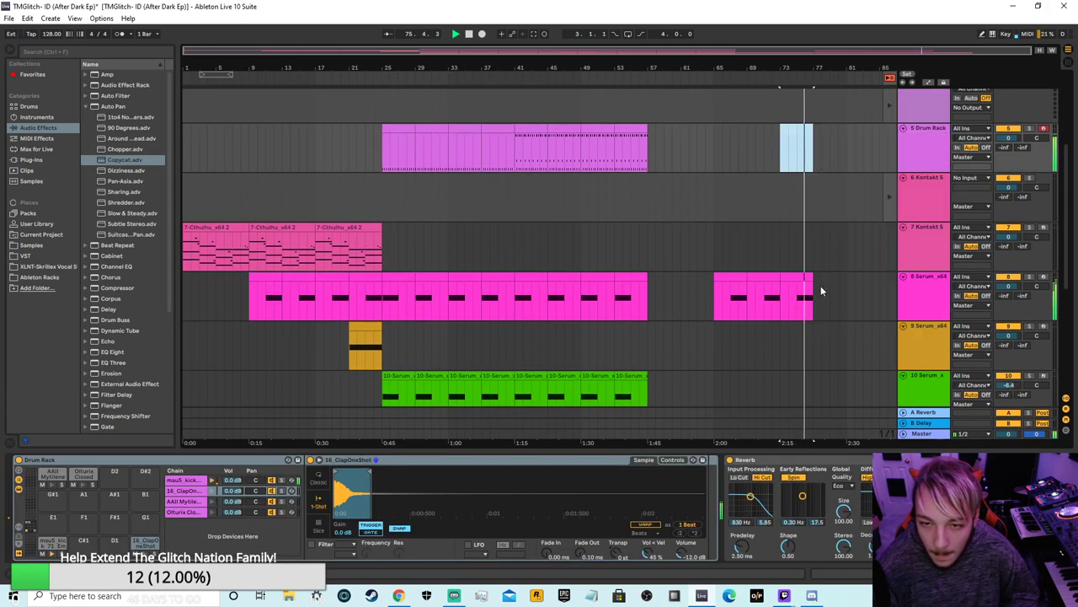
Step: Duplicate the 8 Serum clip at bar 73 to bar 77
scroll(845, 252, down, 5)
right_click(794, 99)
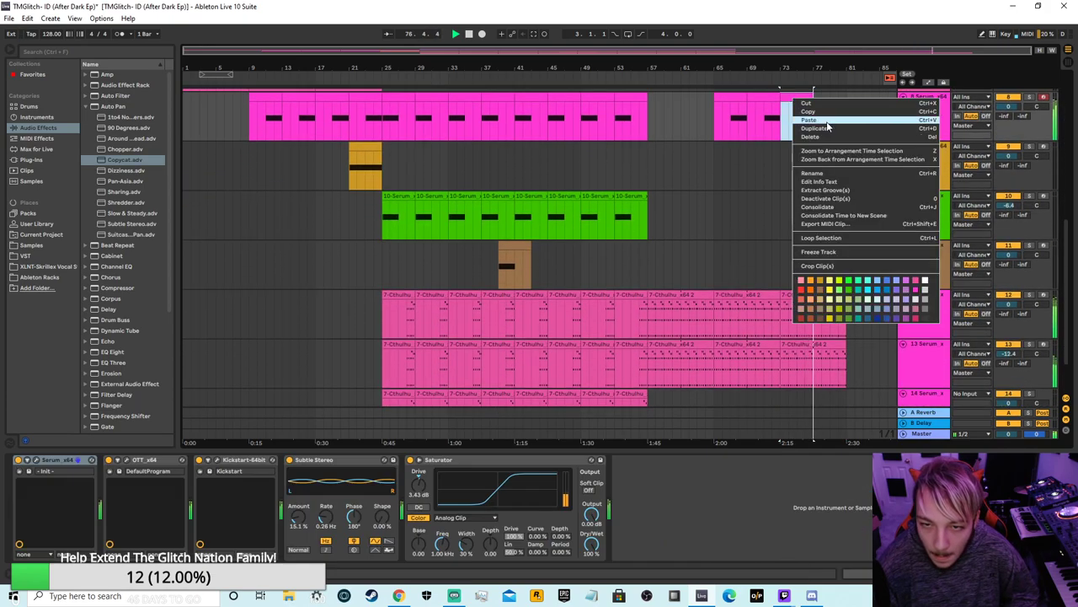
click(822, 128)
scroll(829, 202, up, 2)
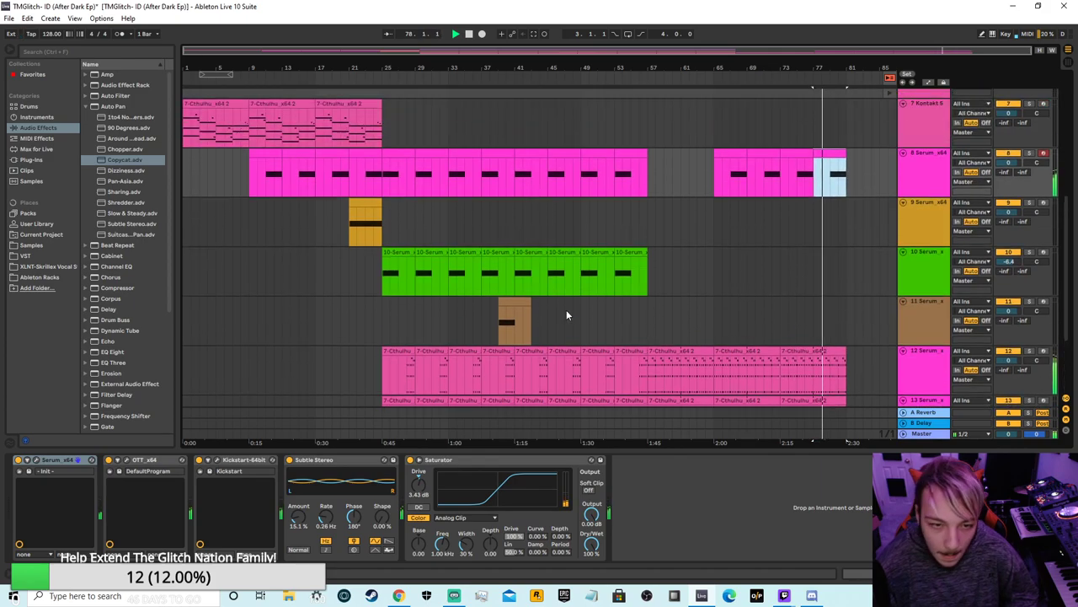
Step: Copy the 9 Serum clip at bar 21 and place the copy at bar 77 on the same track
right_click(373, 202)
click(396, 218)
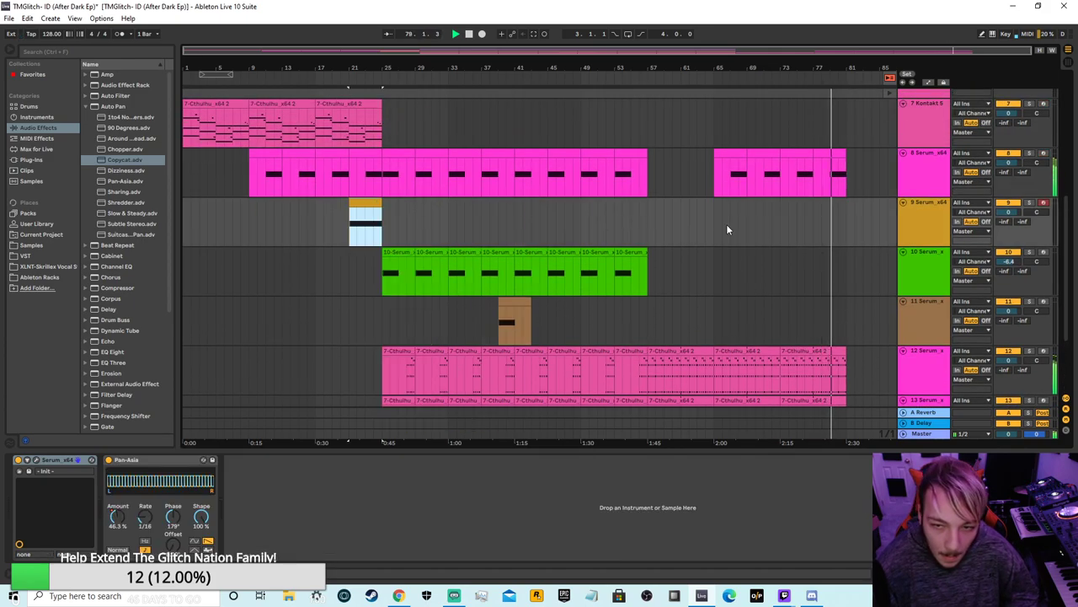
right_click(802, 229)
click(819, 237)
right_click(814, 233)
click(824, 238)
right_click(820, 238)
click(830, 244)
drag(839, 205, 826, 207)
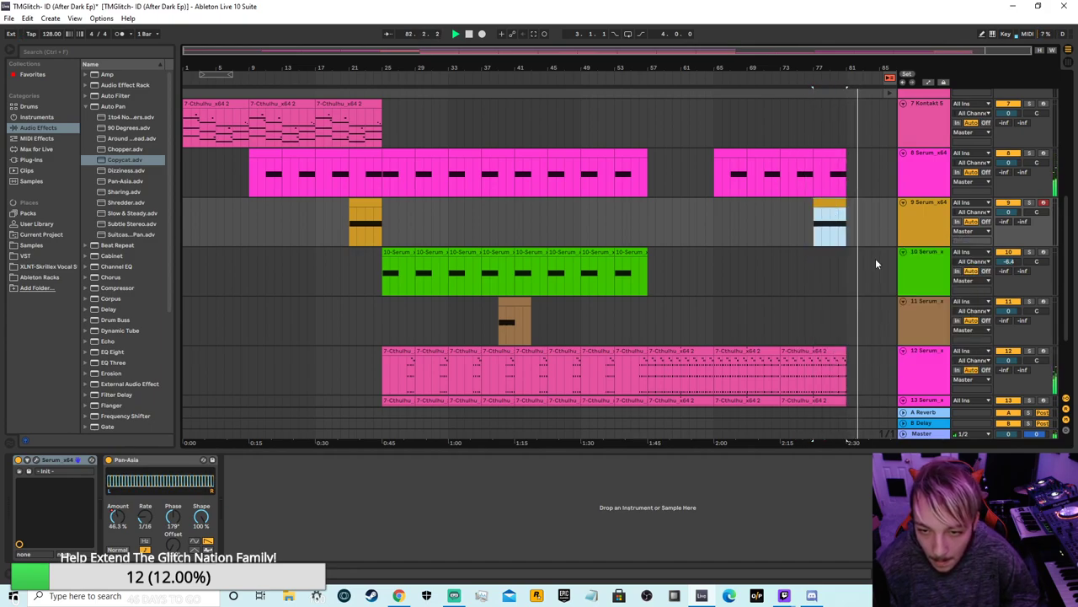
Step: Play from bar 65 and copy the 5 Drum Rack clip at bar 25 to bar 81
scroll(824, 257, down, 1)
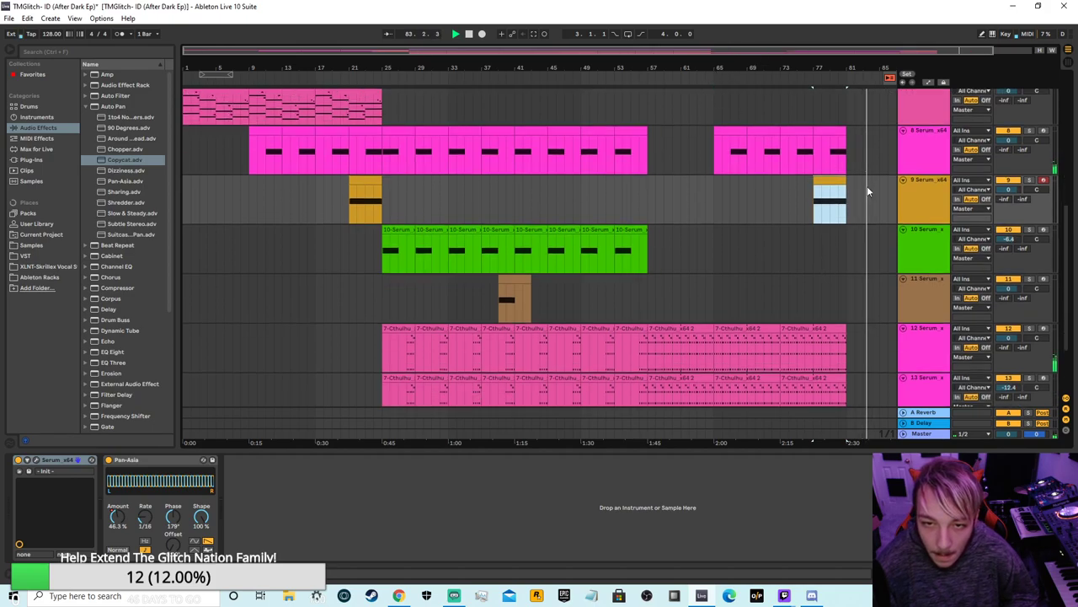
click(715, 83)
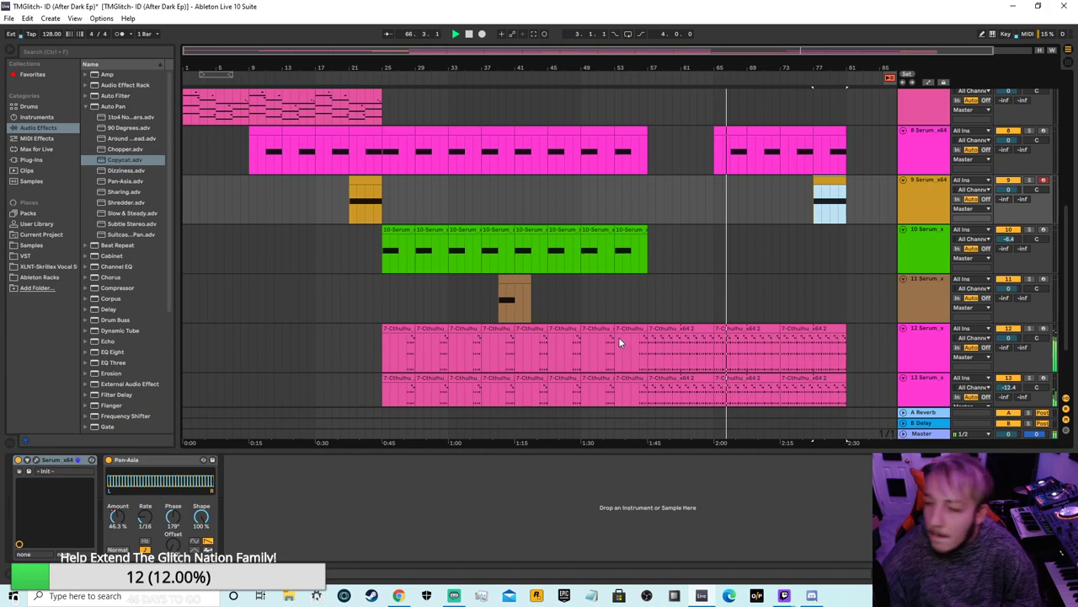
scroll(905, 175, up, 6)
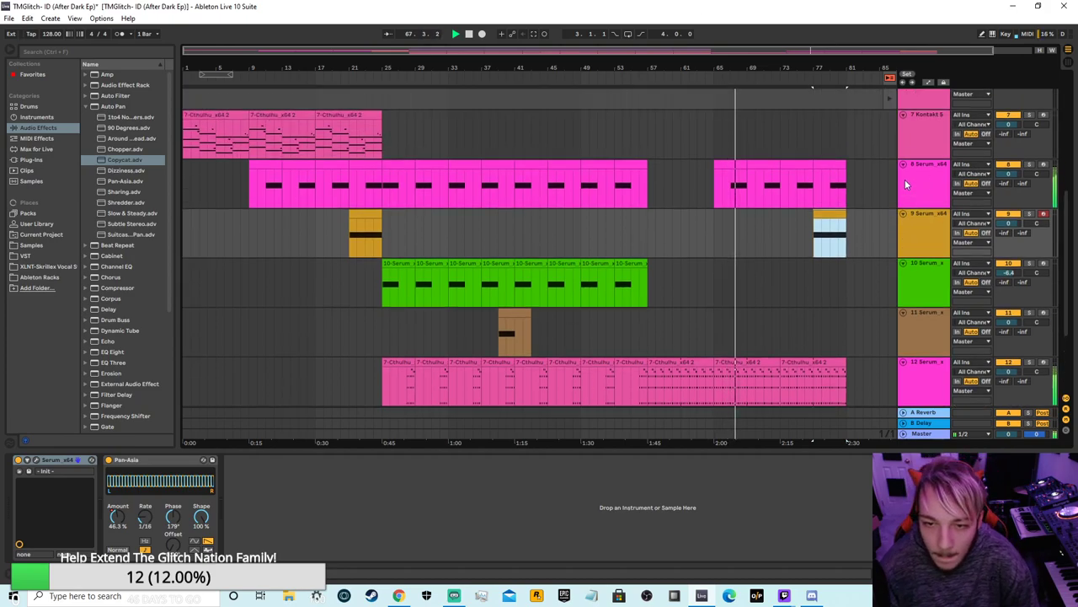
scroll(745, 200, up, 3)
right_click(413, 175)
key(Escape)
right_click(851, 202)
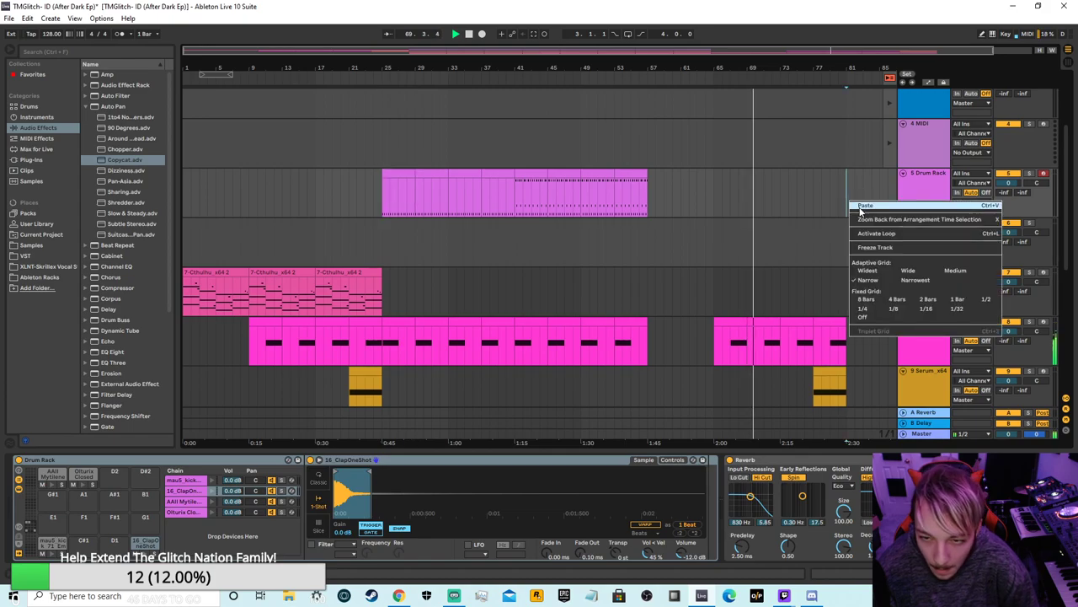
click(864, 205)
Step: Copy the 8 Serum clip at bar 25 to bar 81 on the same track
scroll(850, 237, down, 8)
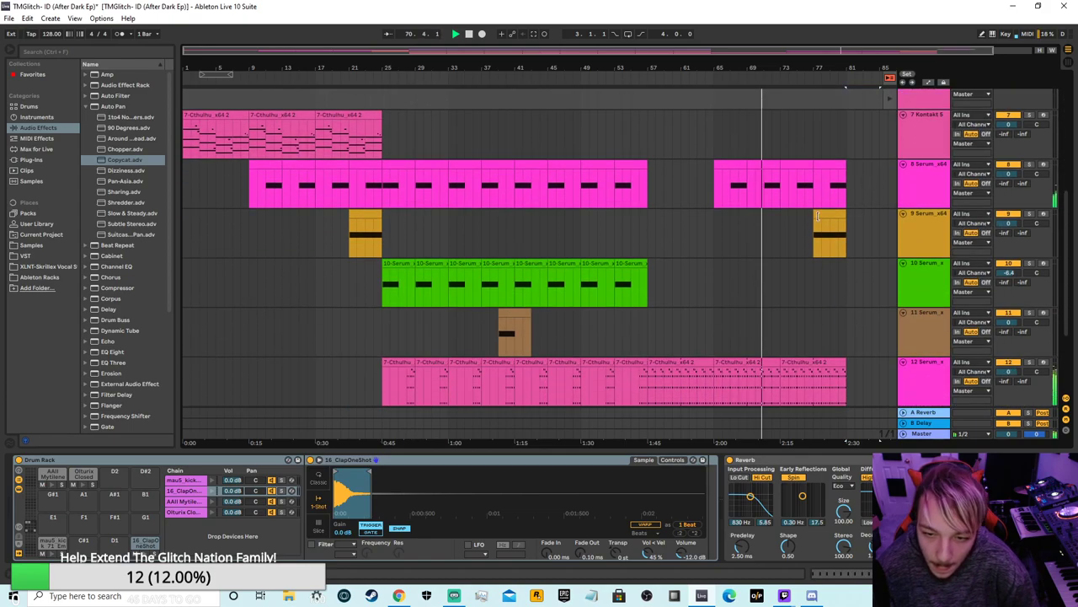
mouse_move(828, 49)
mouse_down()
mouse_move(826, 101)
mouse_move(824, 49)
mouse_up()
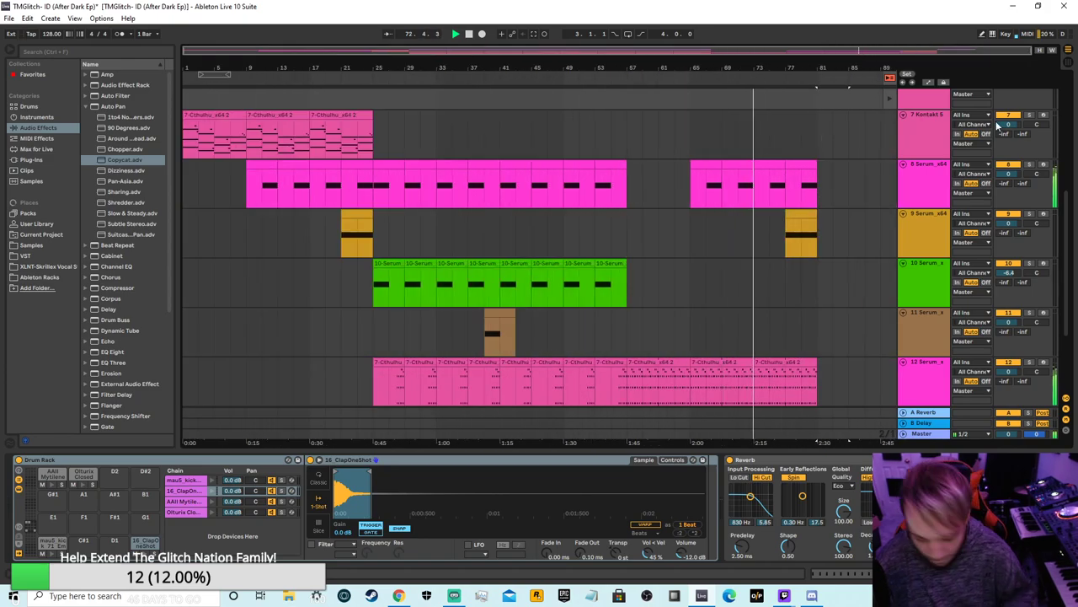
scroll(488, 159, down, 6)
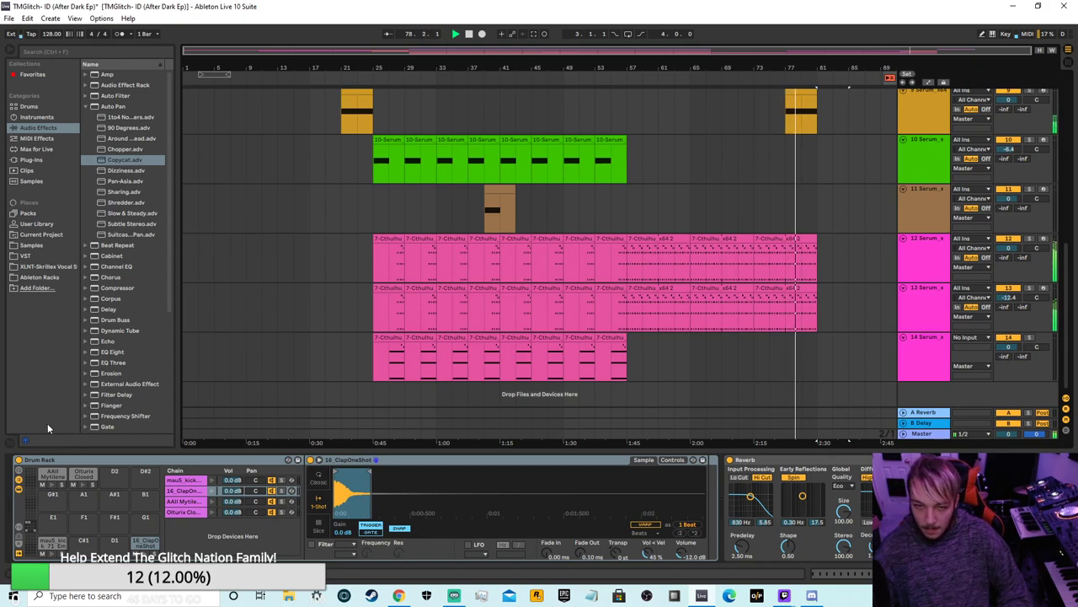
scroll(649, 130, up, 3)
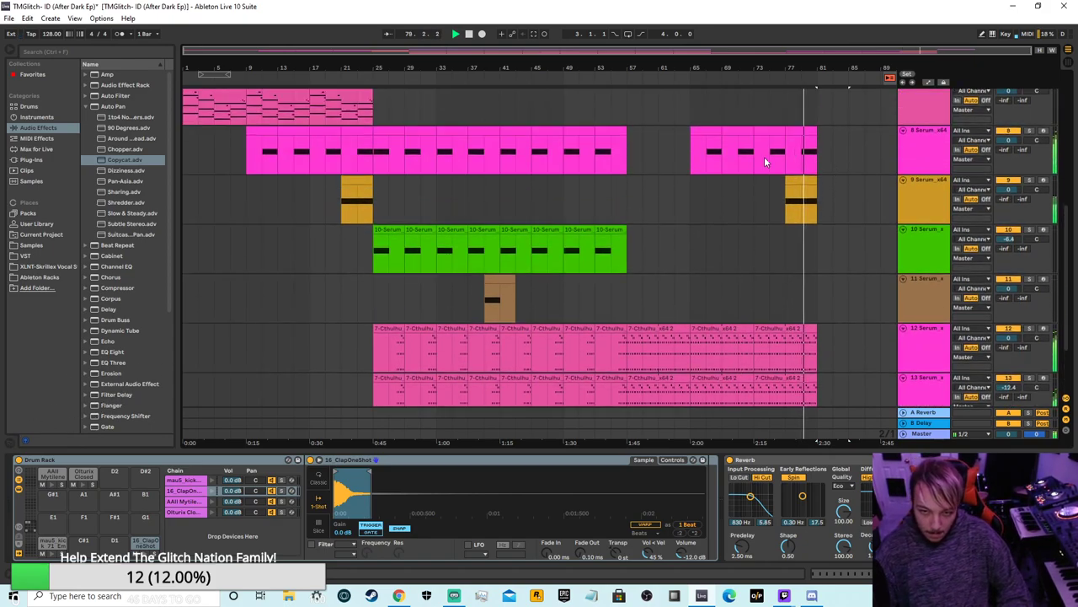
scroll(300, 224, up, 4)
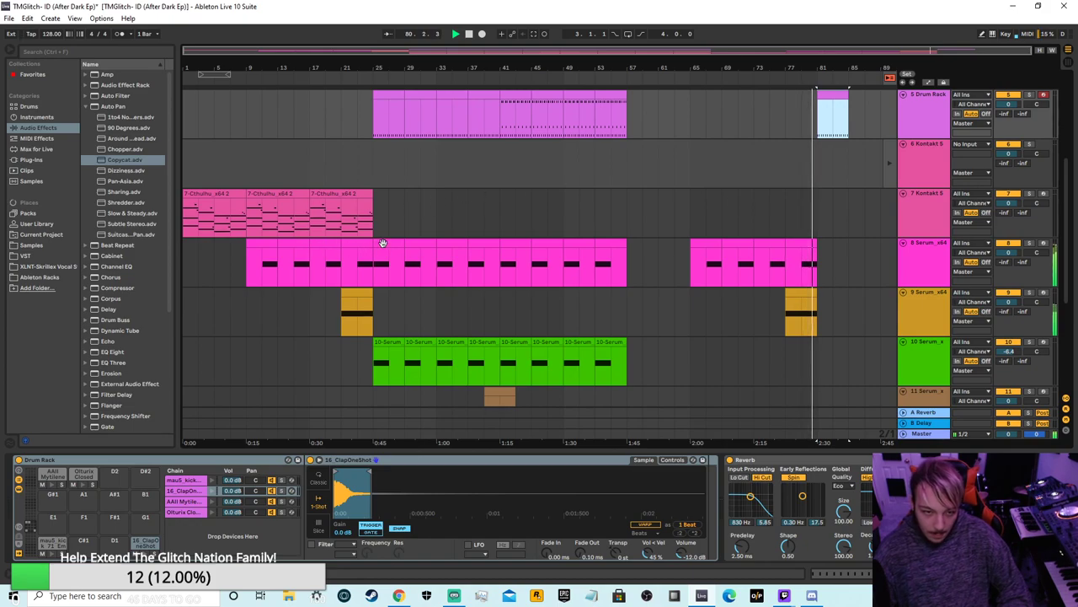
right_click(383, 244)
click(393, 257)
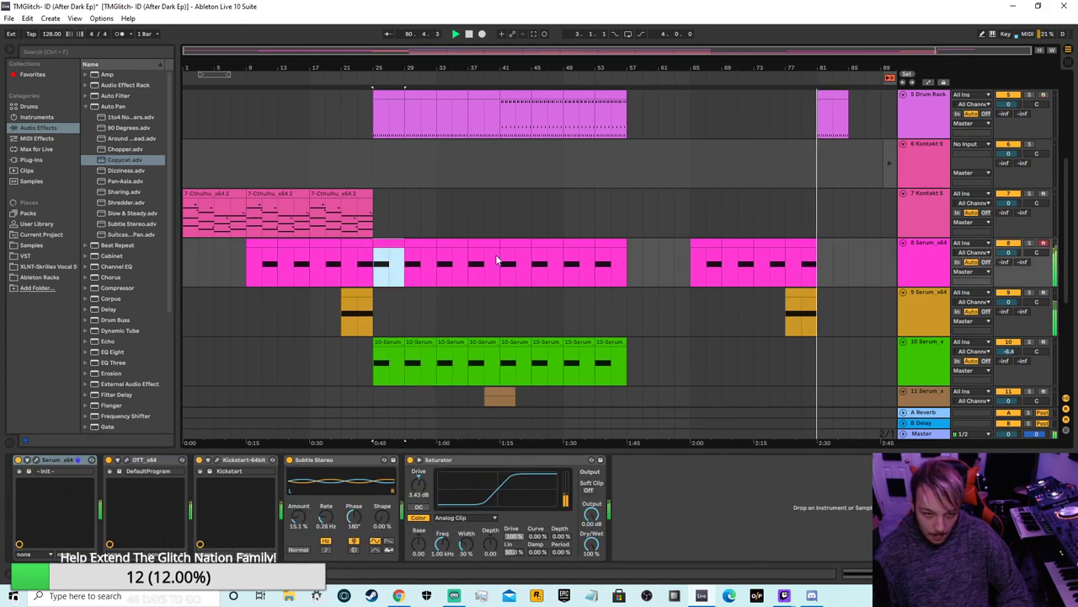
right_click(822, 252)
click(842, 275)
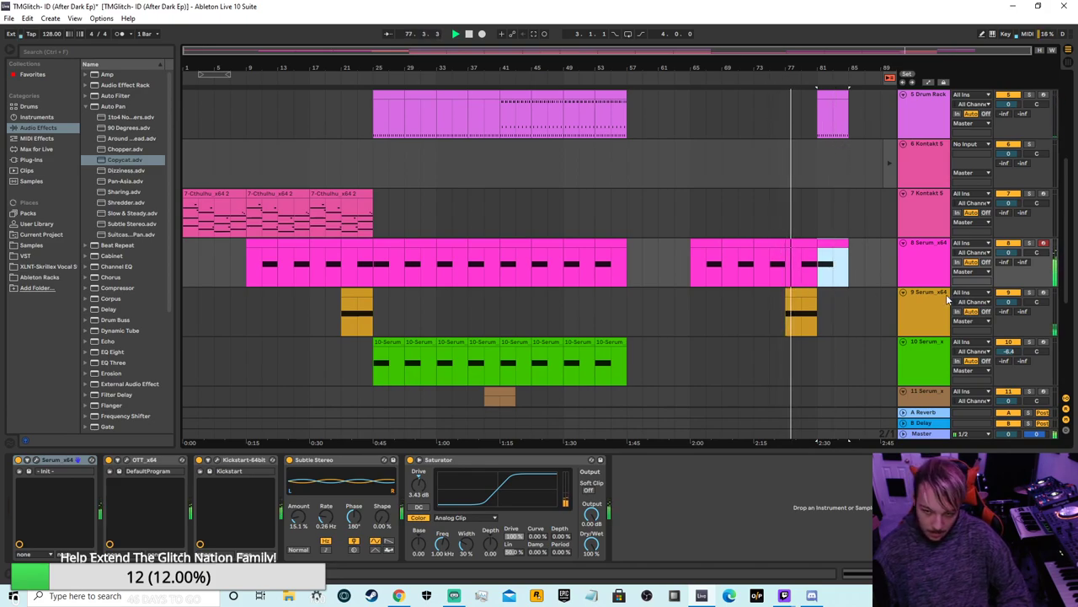
Step: Copy the 10 Serum clip at bar 53 to bar 81 on the same track
click(830, 325)
scroll(830, 325, down, 1)
right_click(609, 298)
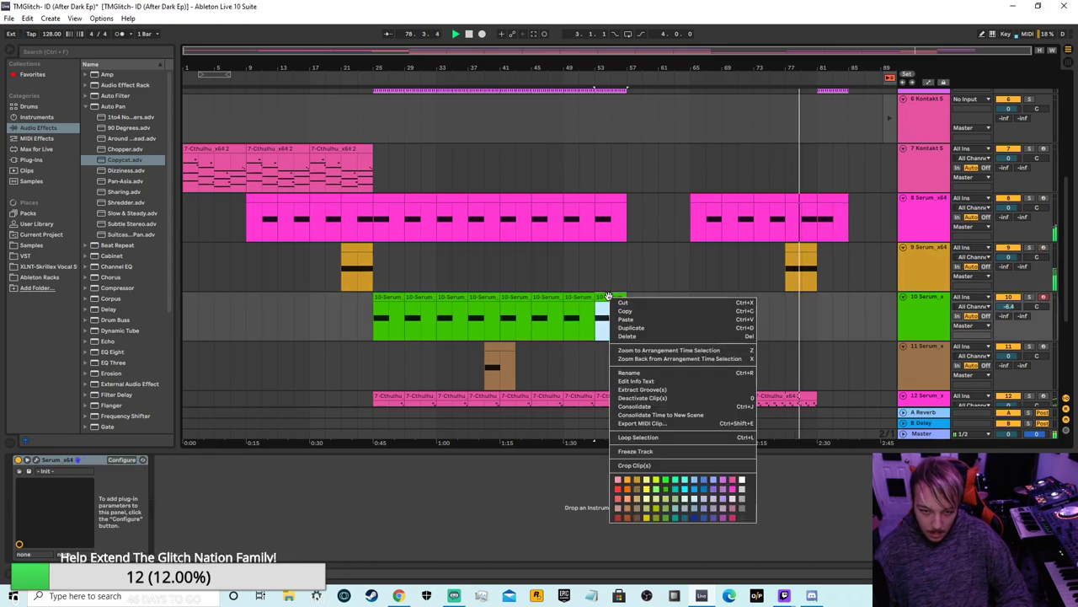
click(626, 312)
right_click(830, 300)
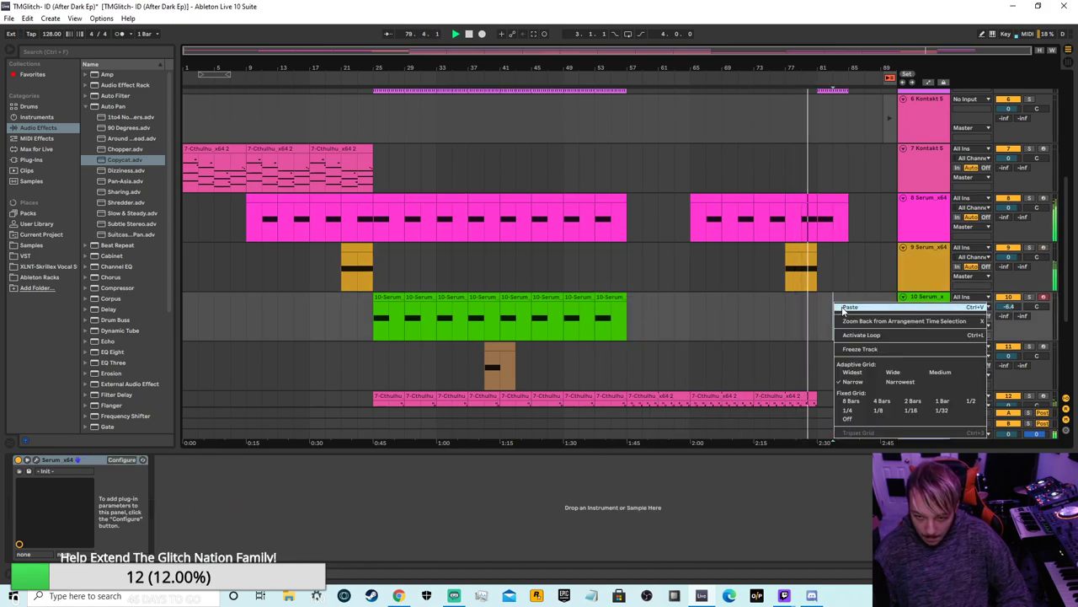
click(847, 320)
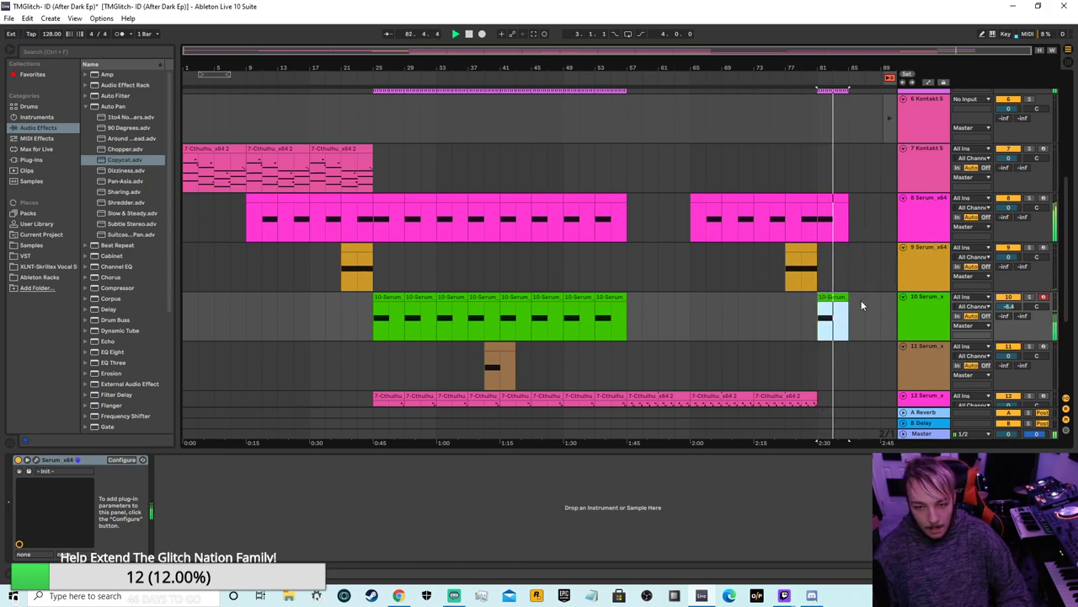
Step: Copy the 14 Serum clip at bar 53 to bar 81 on the same track
scroll(516, 355, down, 4)
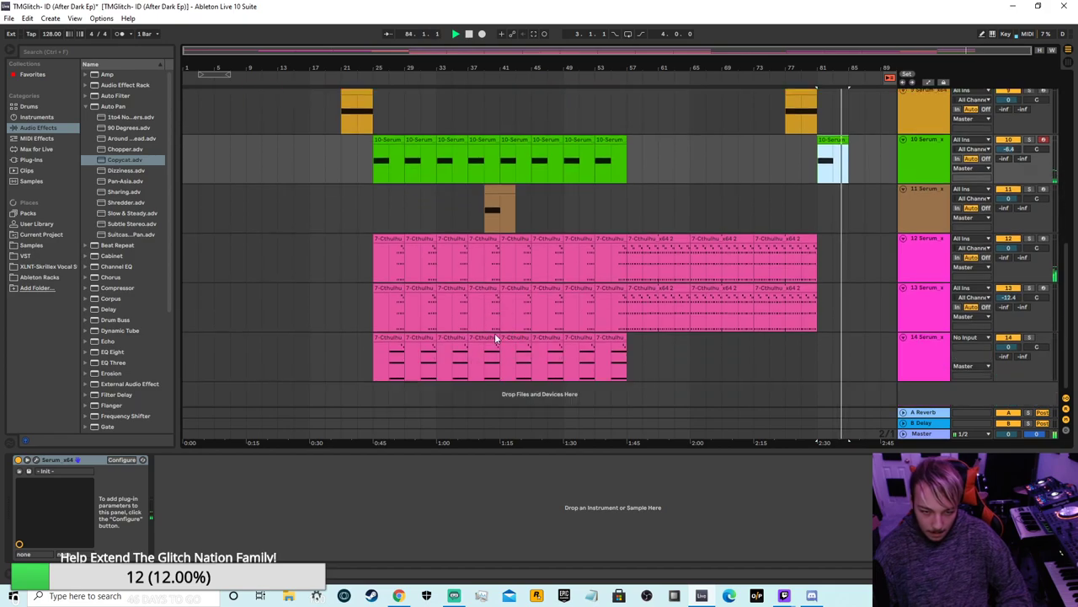
right_click(380, 337)
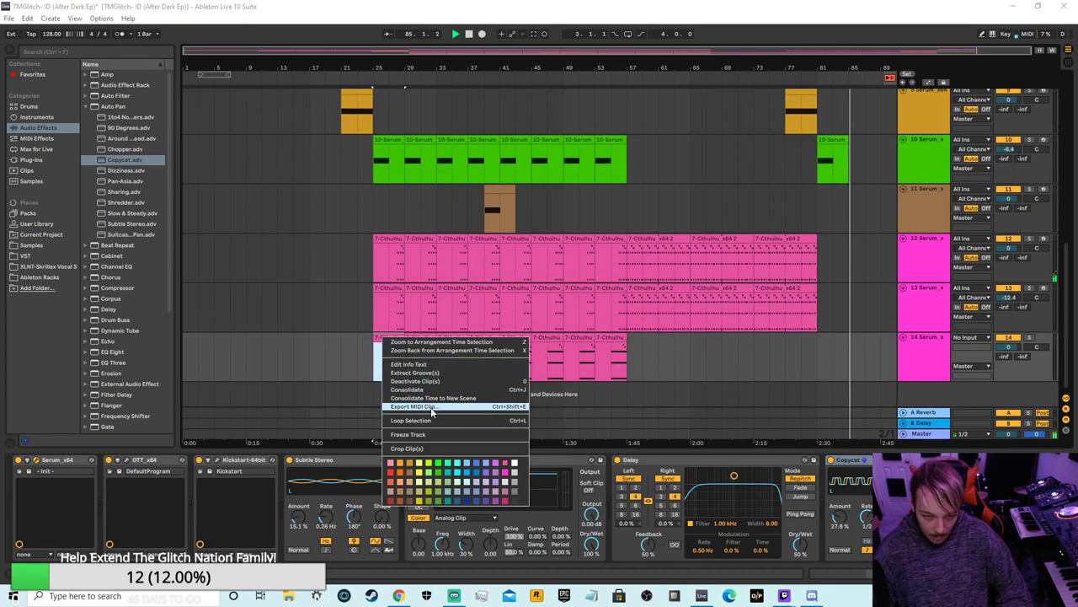
click(783, 338)
right_click(603, 340)
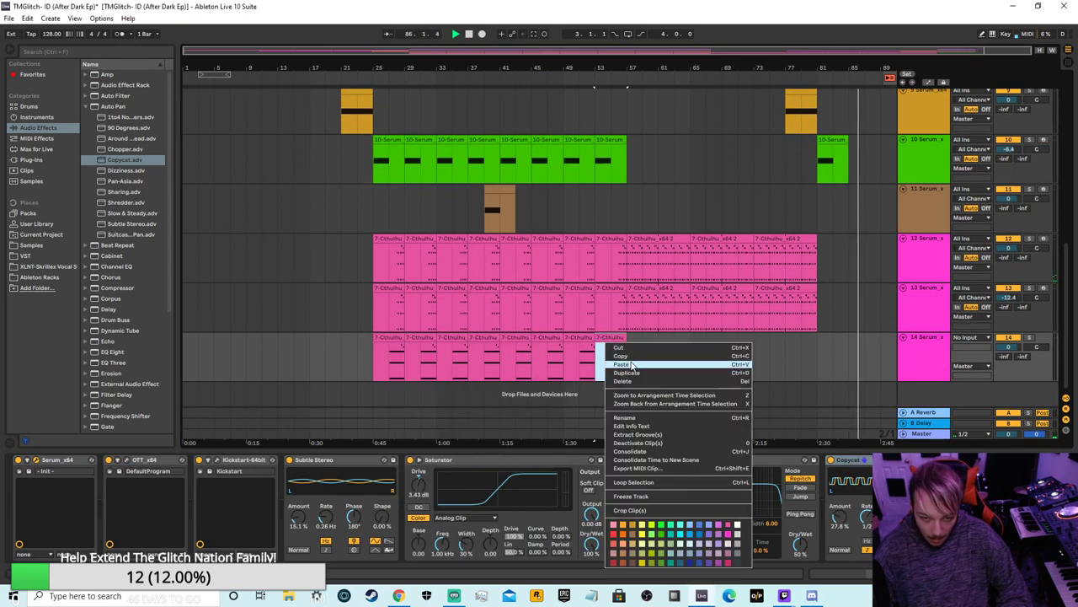
click(630, 356)
right_click(825, 355)
click(843, 376)
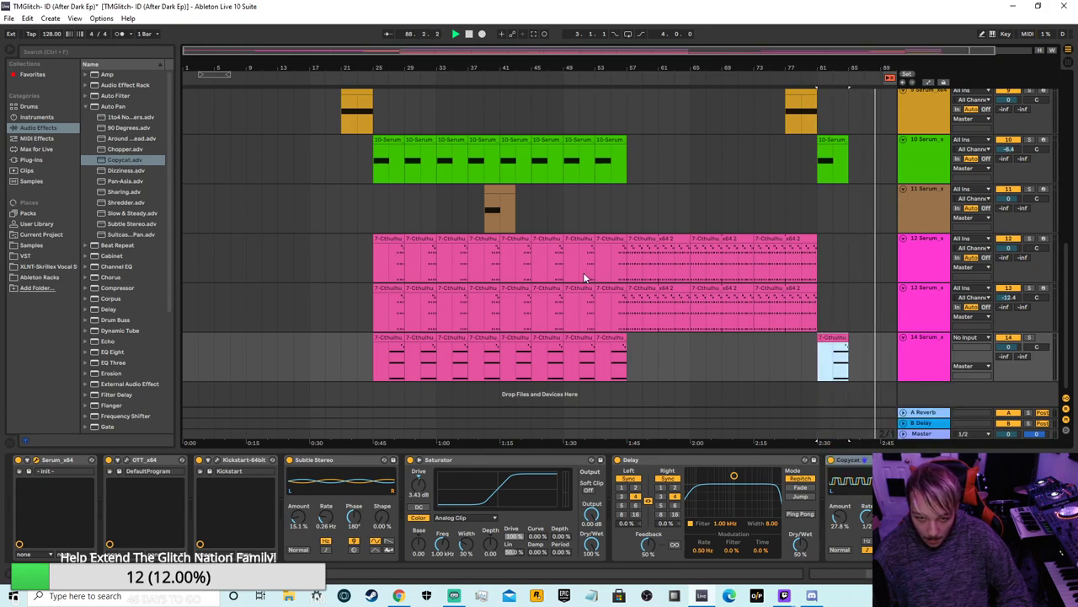
Step: Copy the 12 Serum clip at bar 53 and paste it at bar 83 on the same track
right_click(602, 236)
click(621, 252)
right_click(819, 259)
click(826, 262)
right_click(824, 264)
click(834, 265)
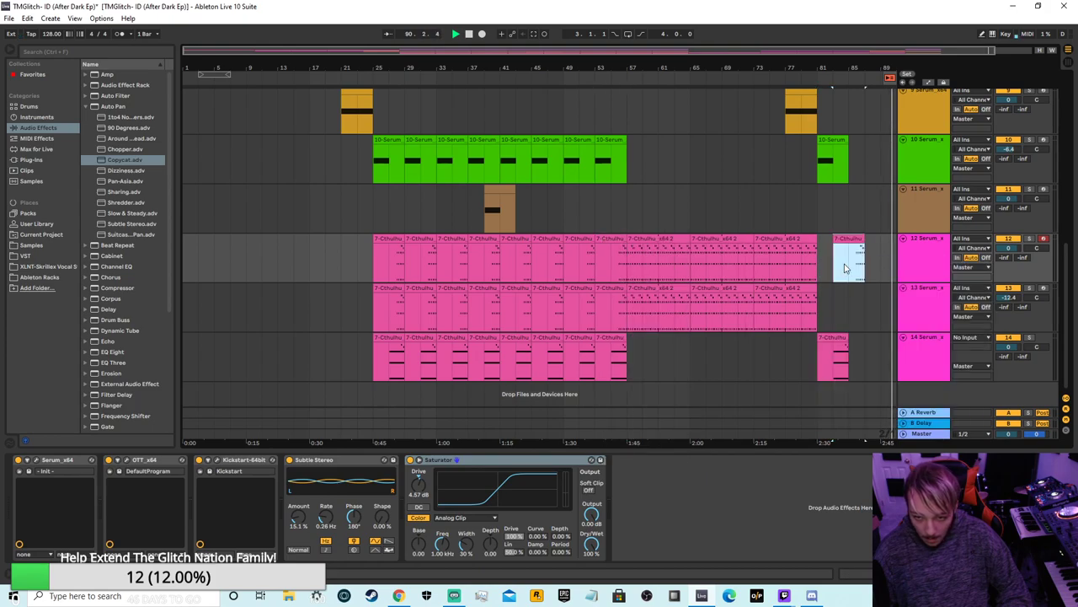
Step: Copy the pasted 12 Serum clip to track 13 Serum and line up both clips at bar 81
right_click(832, 245)
click(845, 263)
right_click(850, 300)
click(868, 304)
drag(863, 287, 831, 288)
Step: Listen from about bar 75 into the new section at bar 81 and check its clips on all tracks
click(782, 75)
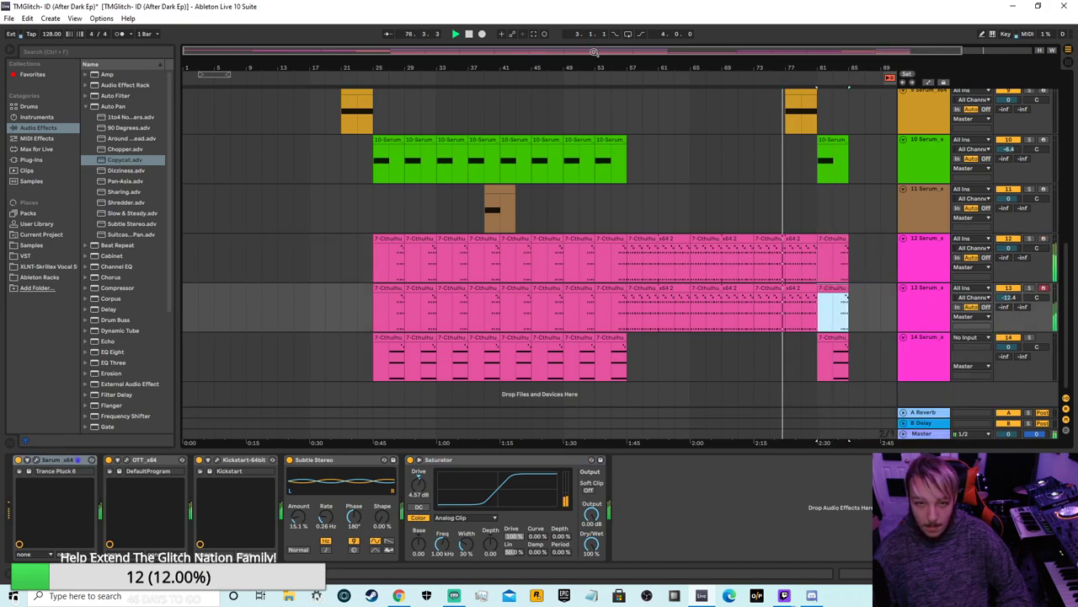
drag(585, 52, 585, 43)
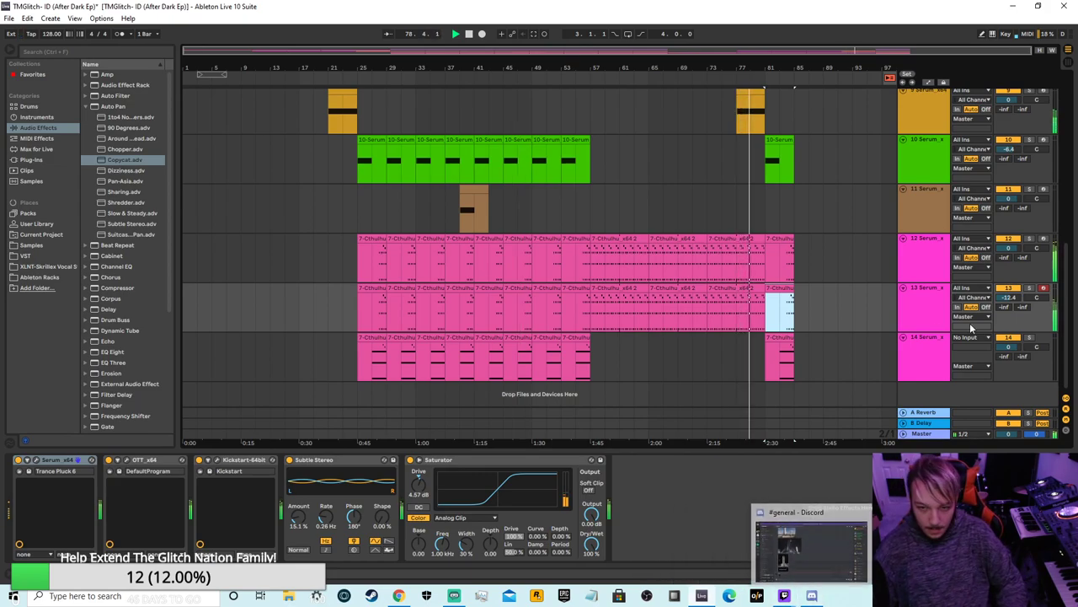
scroll(821, 284, up, 3)
scroll(808, 301, up, 4)
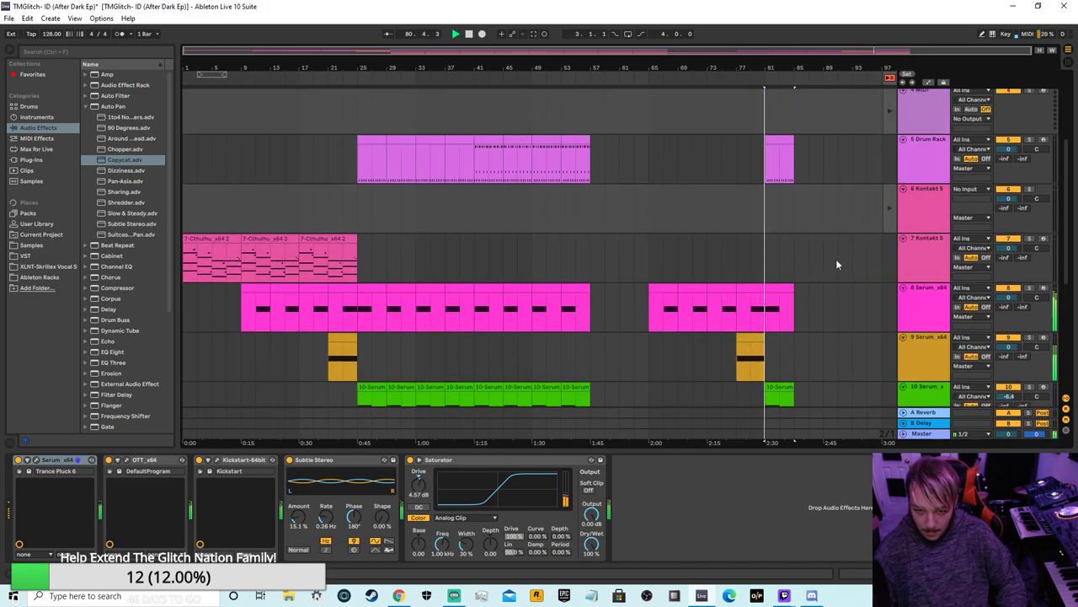
scroll(859, 253, down, 5)
scroll(859, 262, down, 1)
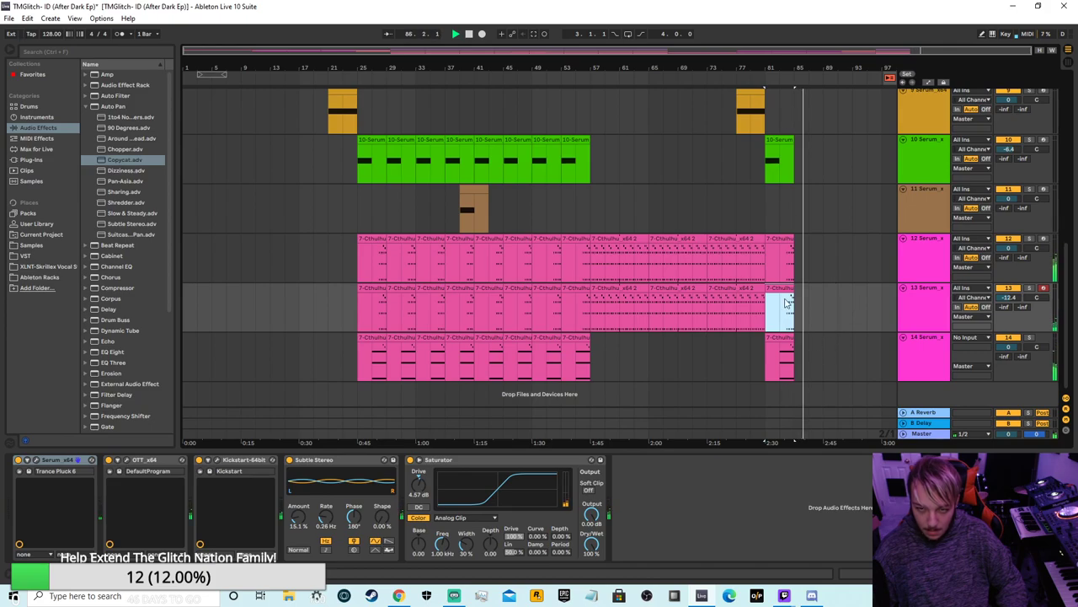
Step: Duplicate the bar 81 to 85 section across tracks 5 to 14 three times, filling the arrangement up to bar 97
drag(794, 378, 772, 91)
right_click(776, 123)
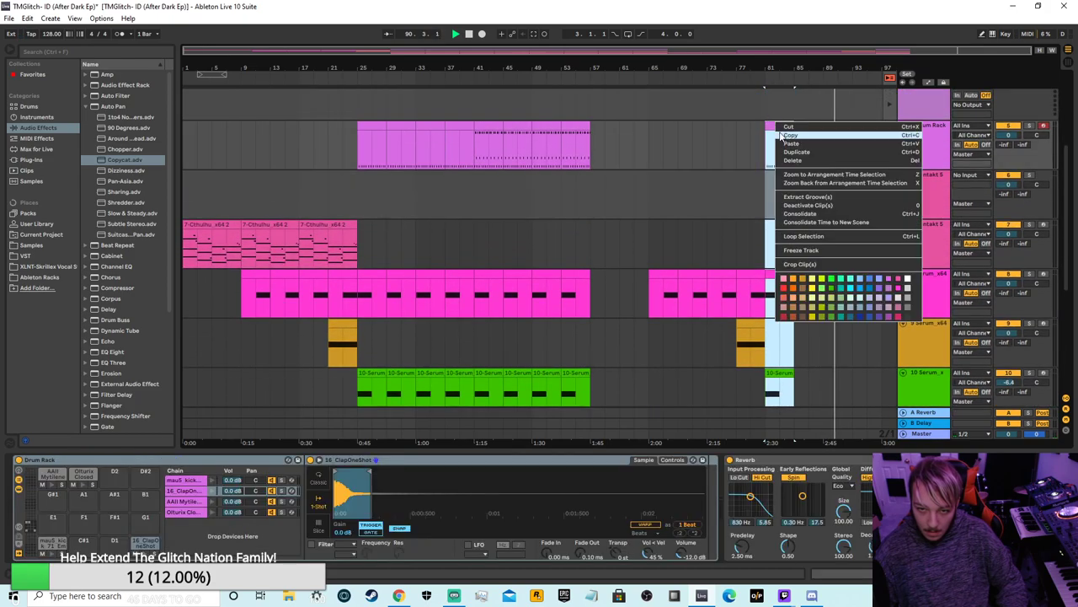
click(796, 152)
right_click(808, 126)
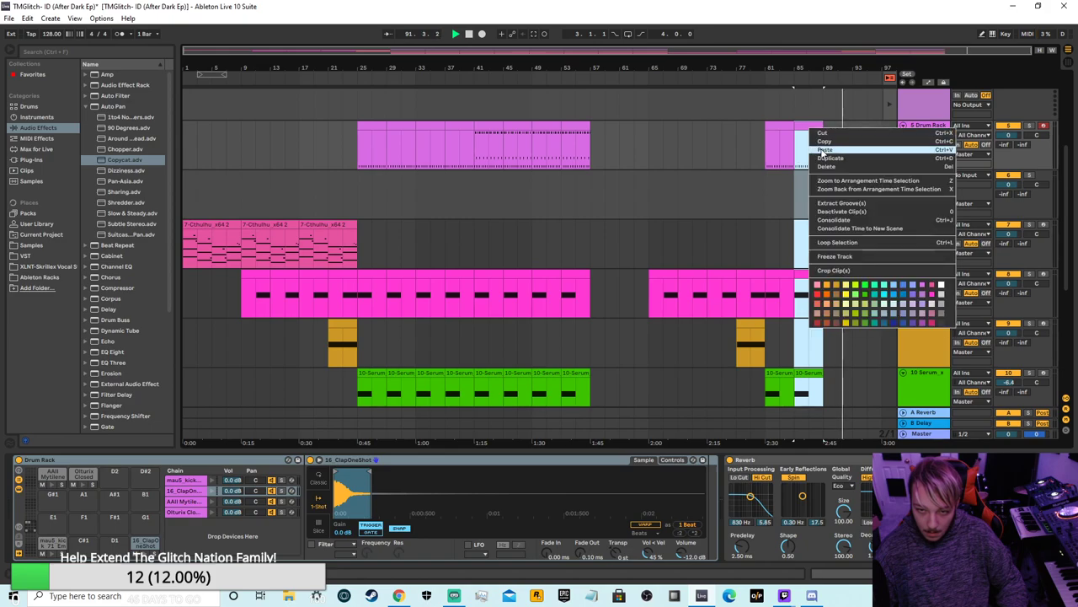
click(834, 157)
right_click(831, 127)
click(850, 157)
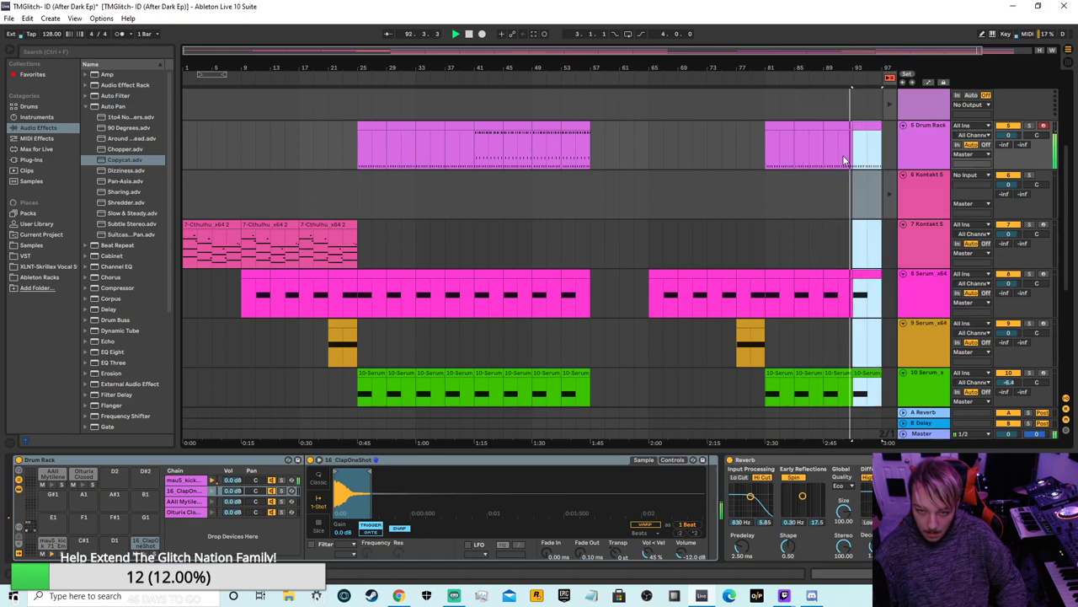
Step: Listen to the repeated section from bar 81 and inspect the Serum plug-in on track 14
click(769, 74)
scroll(706, 293, down, 5)
scroll(706, 291, down, 3)
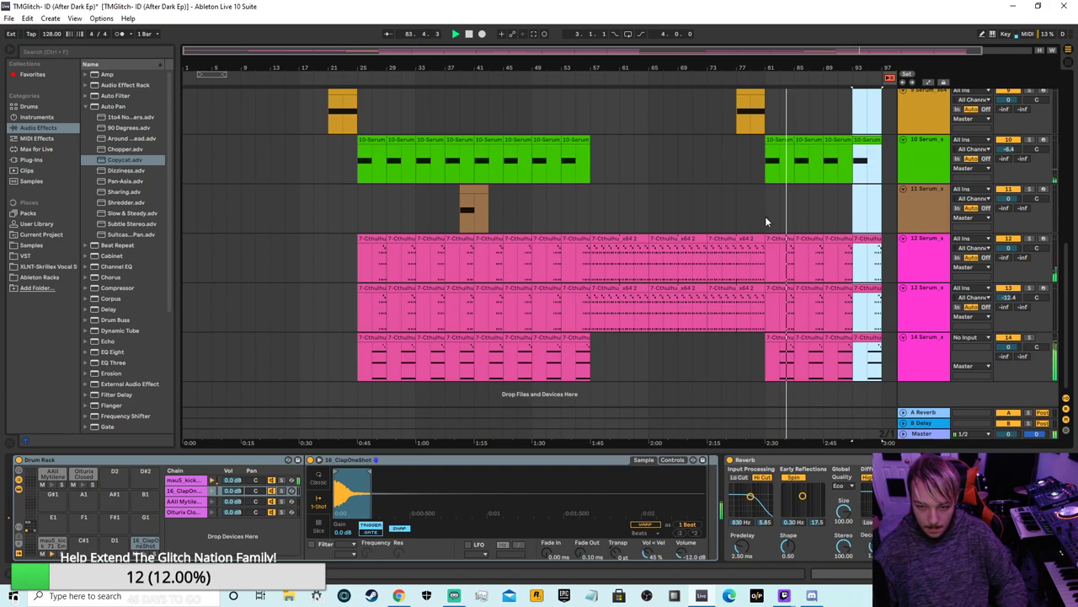
click(920, 355)
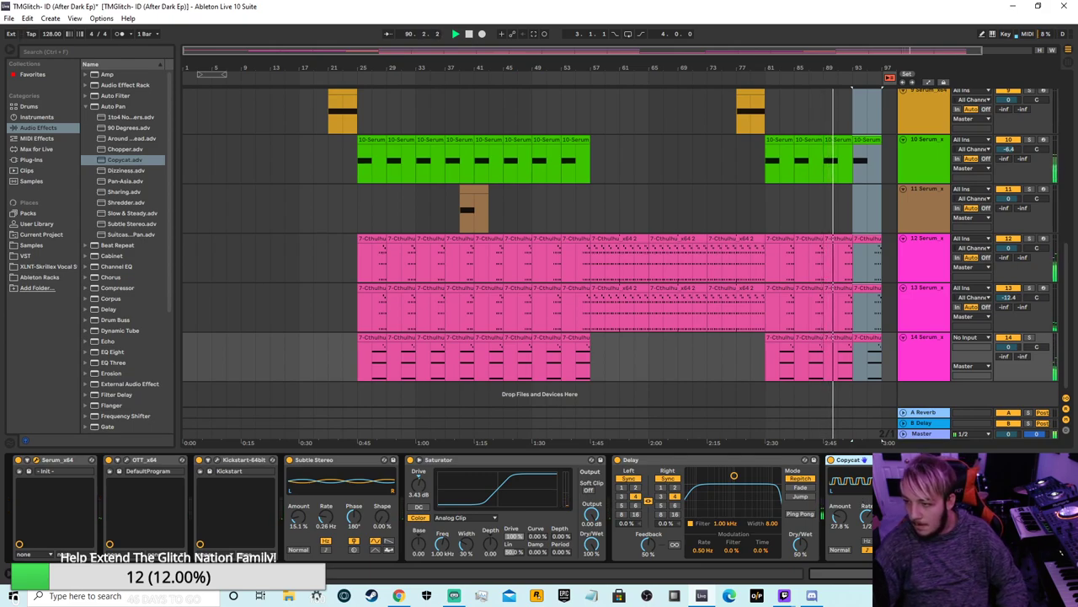
drag(1077, 98, 785, 81)
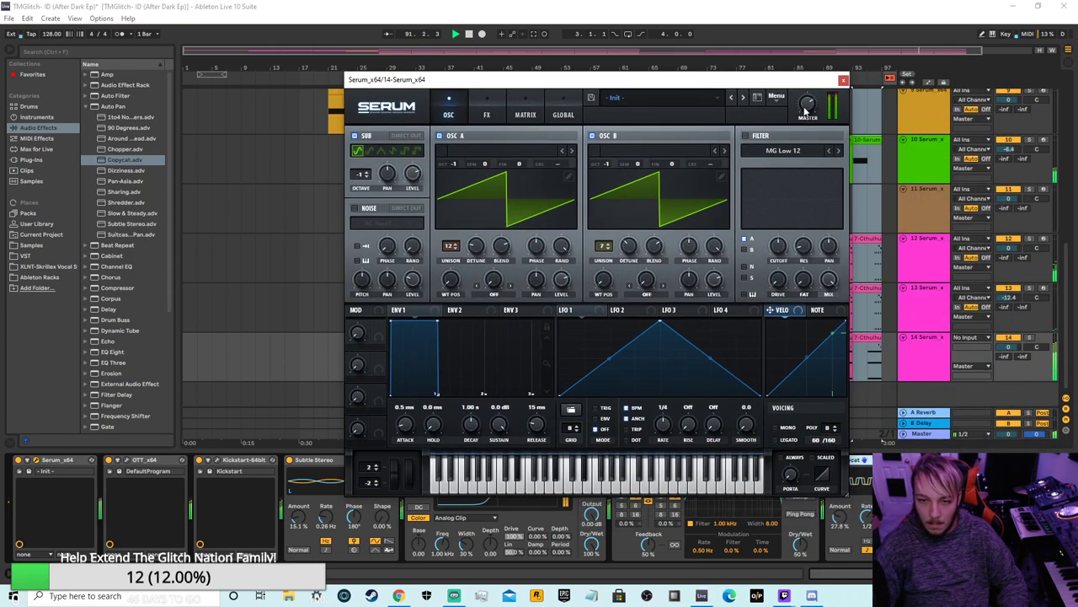
click(843, 82)
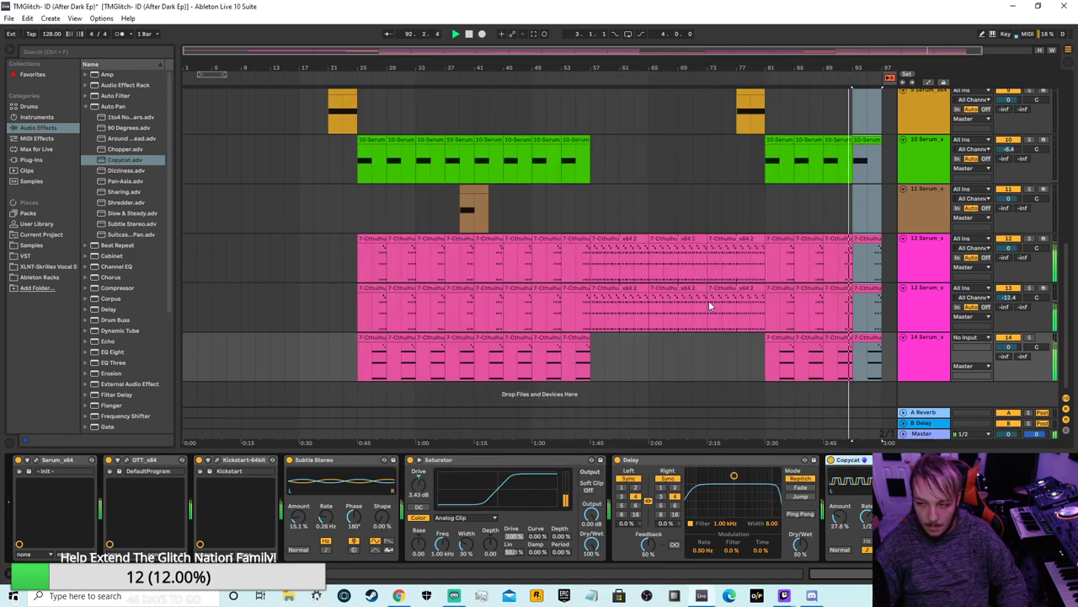
click(762, 212)
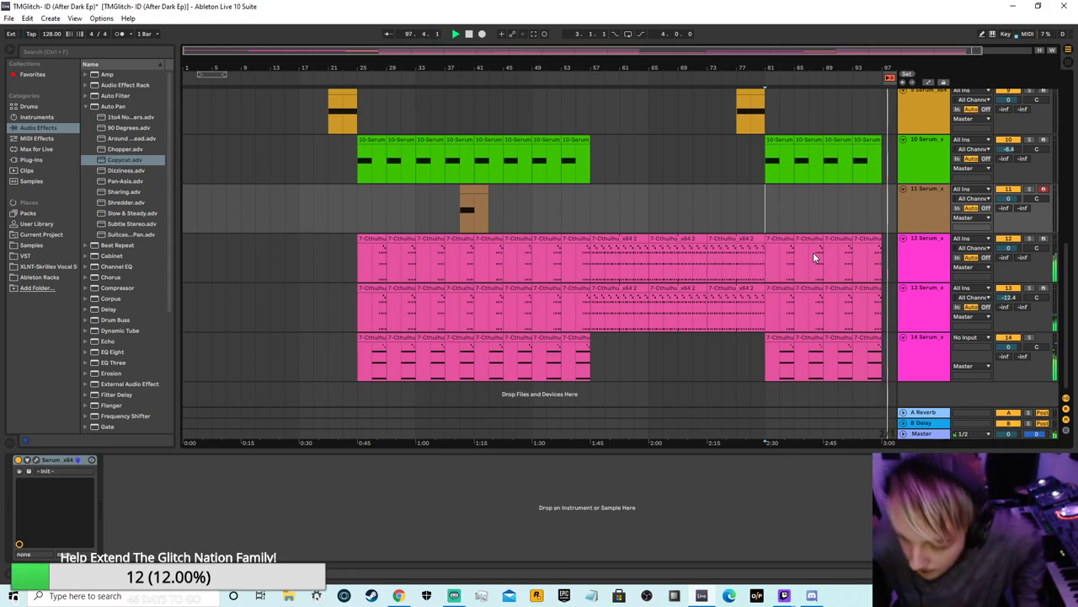
Step: Listen to the arrangement from the intro through the first drop and compare its clips with the new section across tracks 3 to 14
click(456, 35)
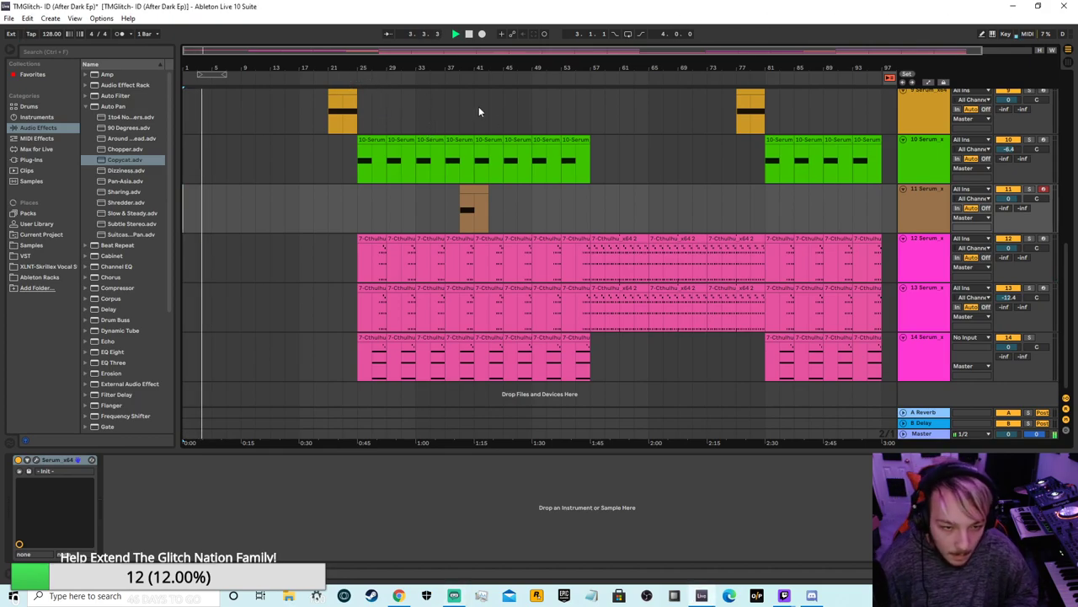
drag(544, 51, 509, 50)
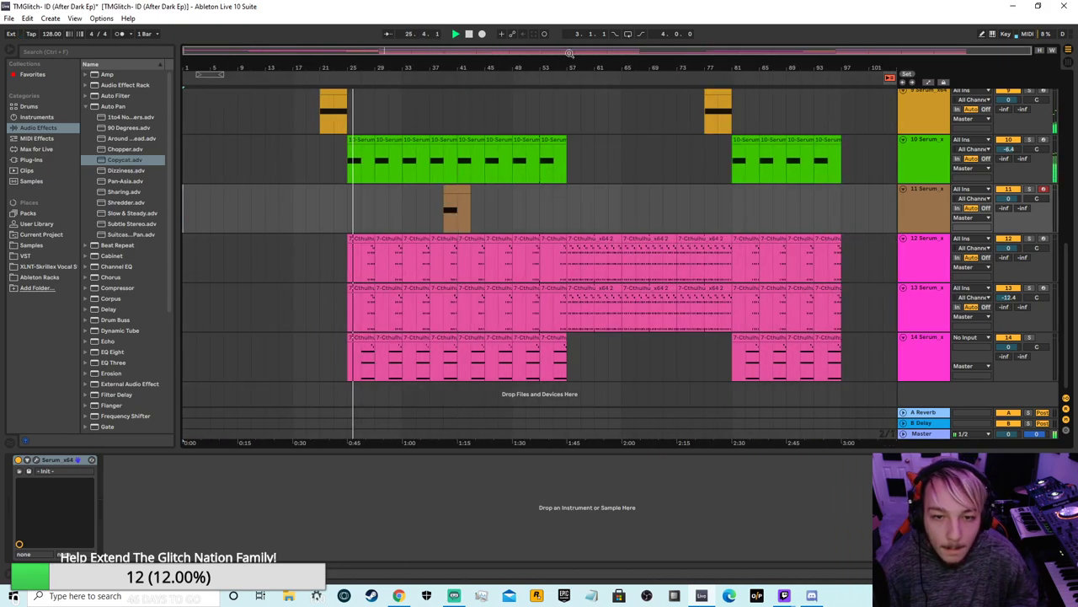
scroll(799, 280, up, 2)
scroll(799, 283, up, 4)
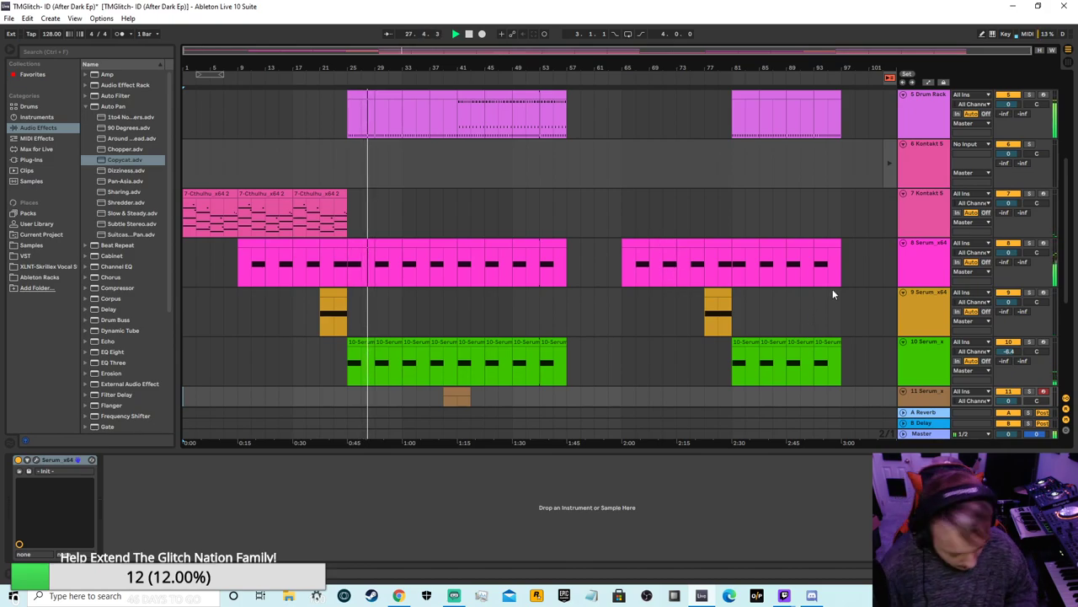
scroll(681, 244, down, 5)
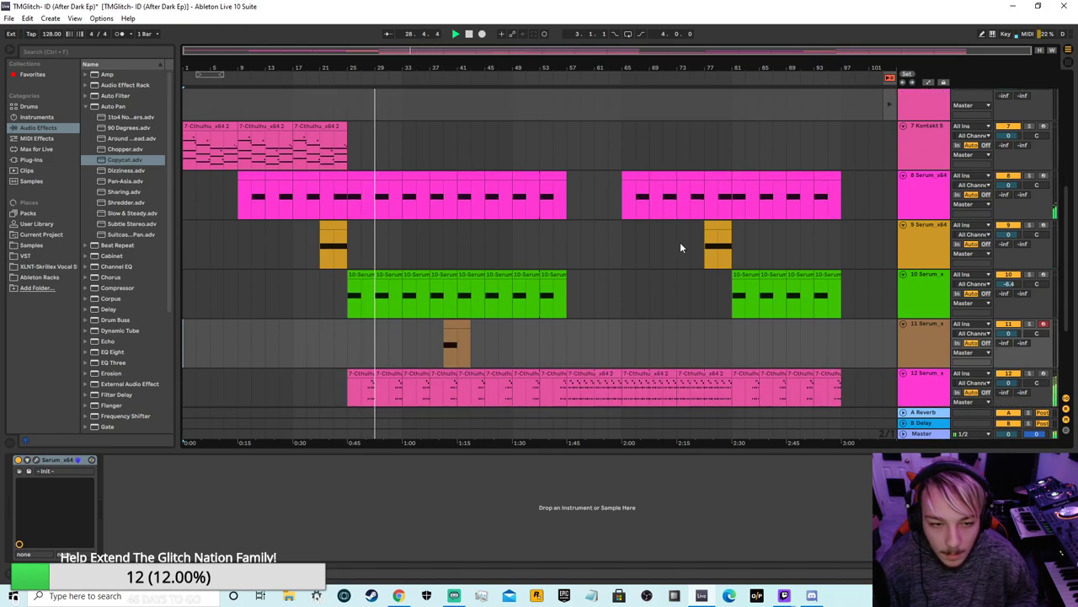
scroll(586, 162, up, 5)
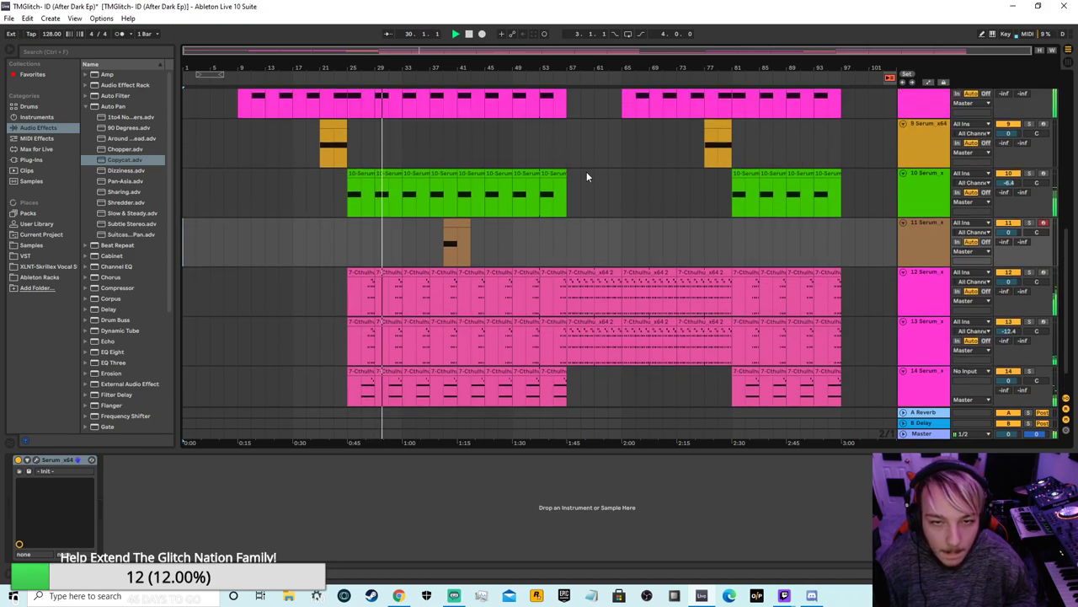
scroll(785, 118, up, 1)
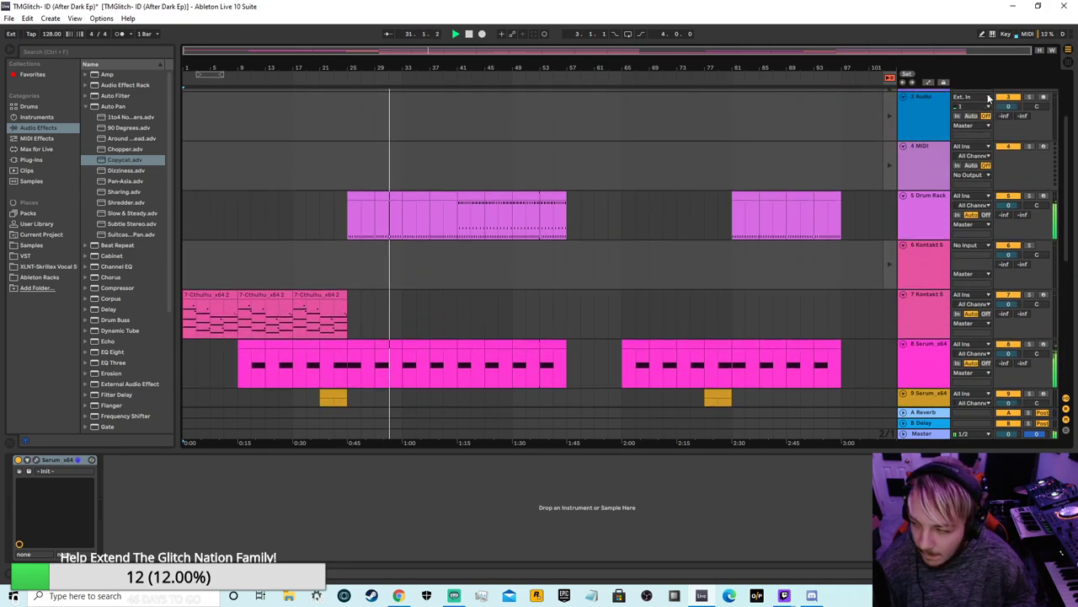
scroll(538, 261, down, 4)
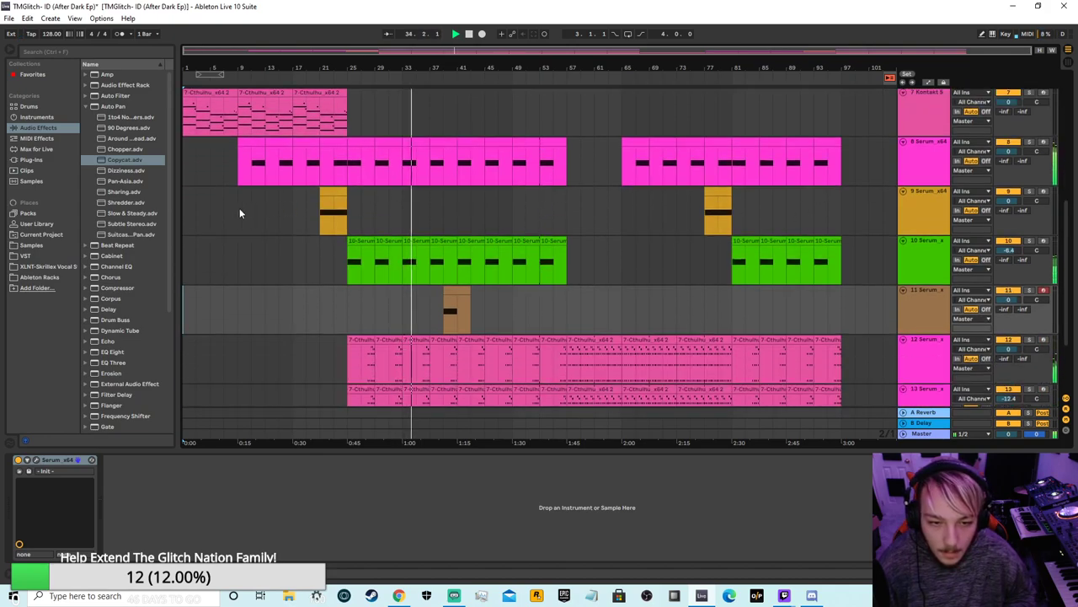
scroll(550, 258, down, 3)
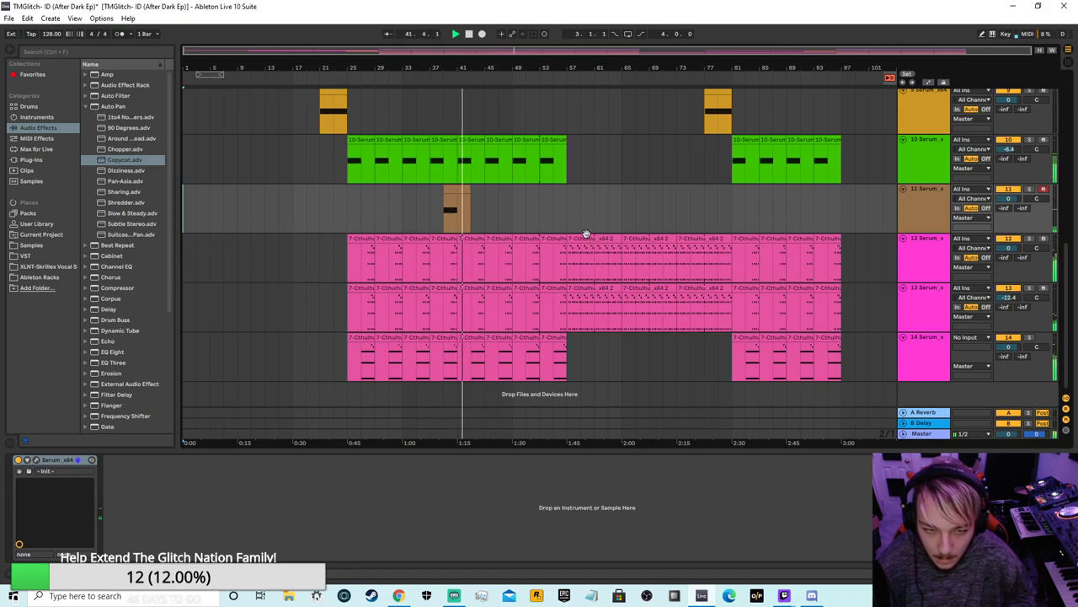
Step: Copy the last intro clip on track 7 Kontakt and paste it at bar 57 on the same track
scroll(626, 164, up, 5)
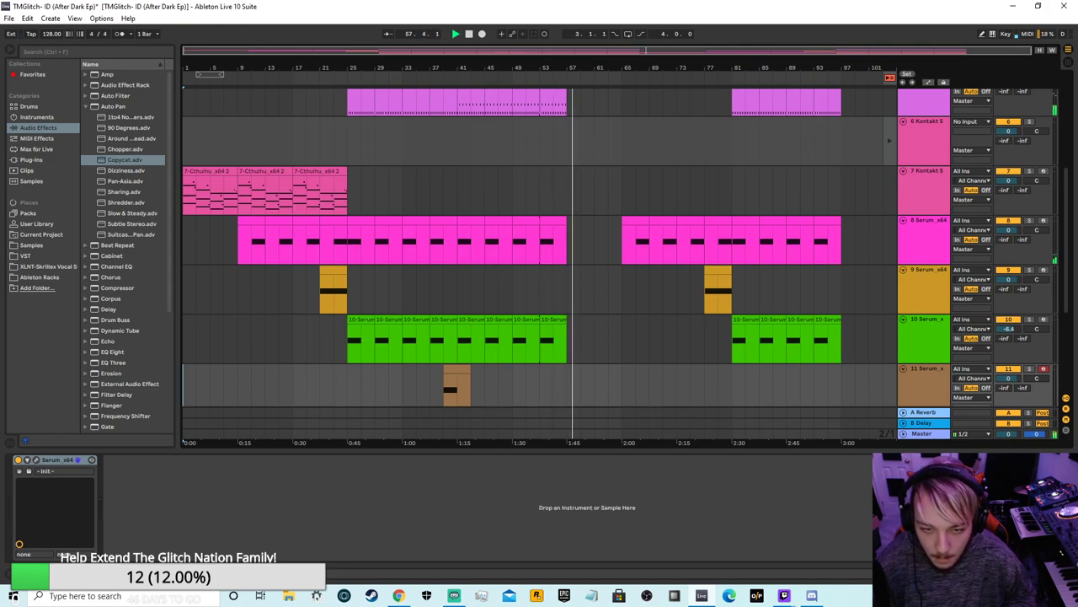
scroll(740, 261, up, 5)
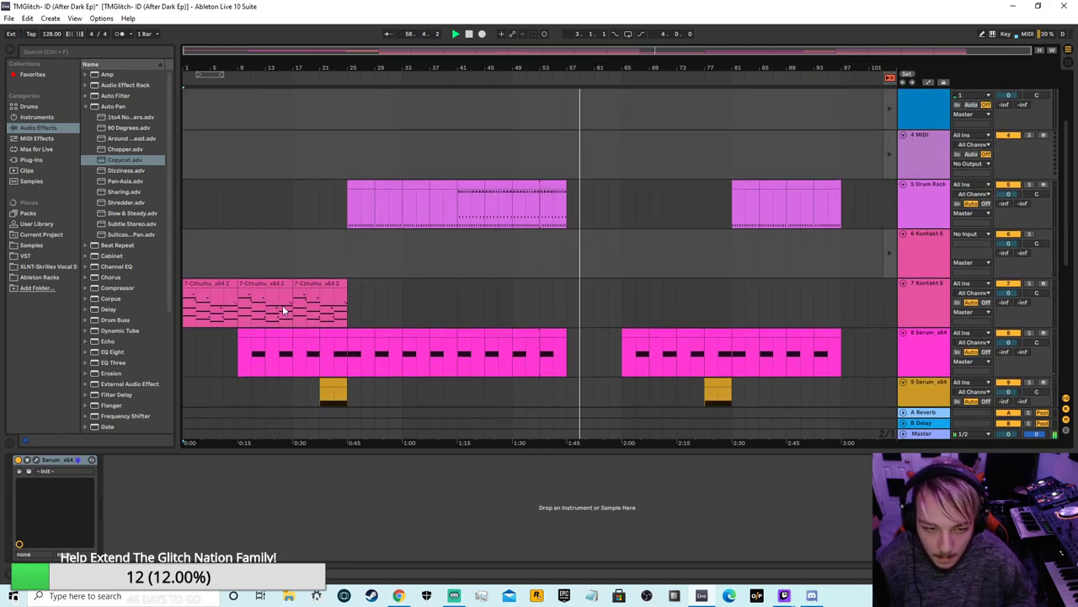
right_click(321, 286)
click(577, 291)
right_click(570, 293)
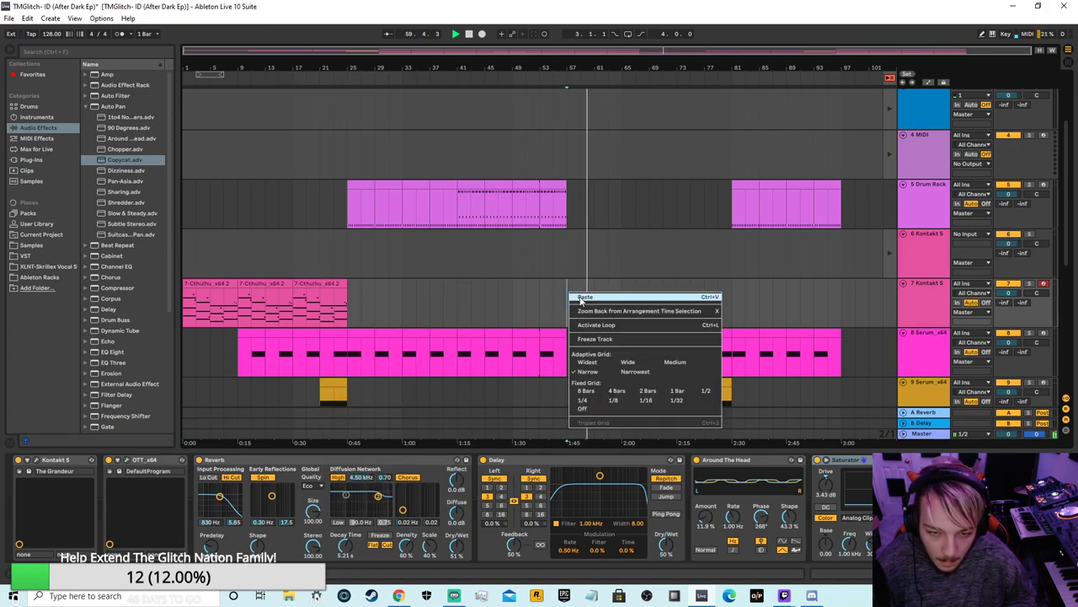
click(584, 297)
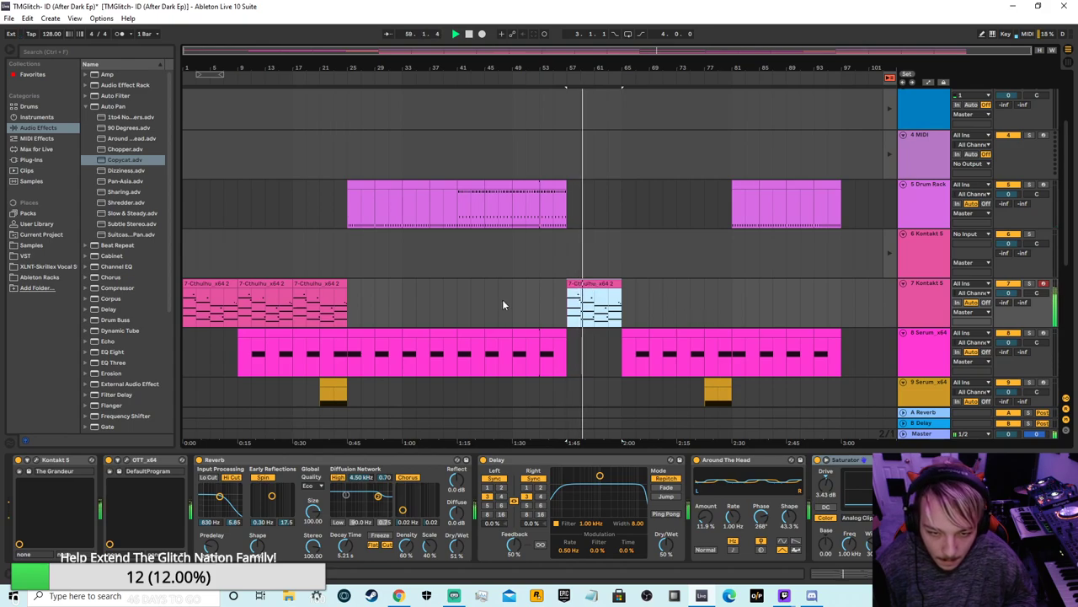
Step: Listen to the breakdown from bar 57 with the added Kontakt clip and review the clips on tracks 7 to 14
scroll(503, 300, down, 5)
scroll(520, 243, down, 3)
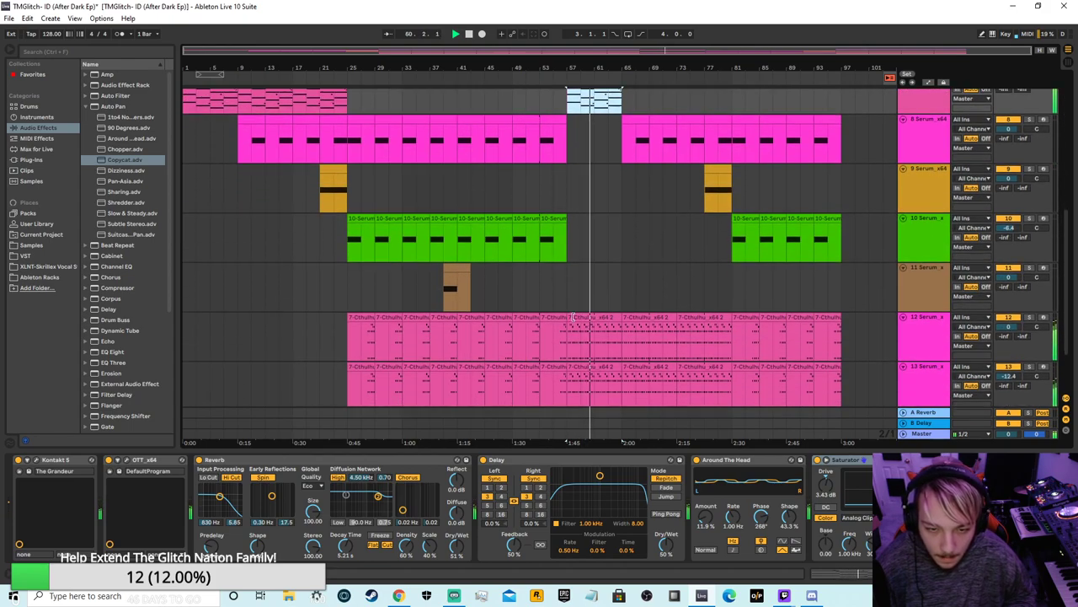
scroll(612, 238, down, 3)
scroll(612, 238, up, 6)
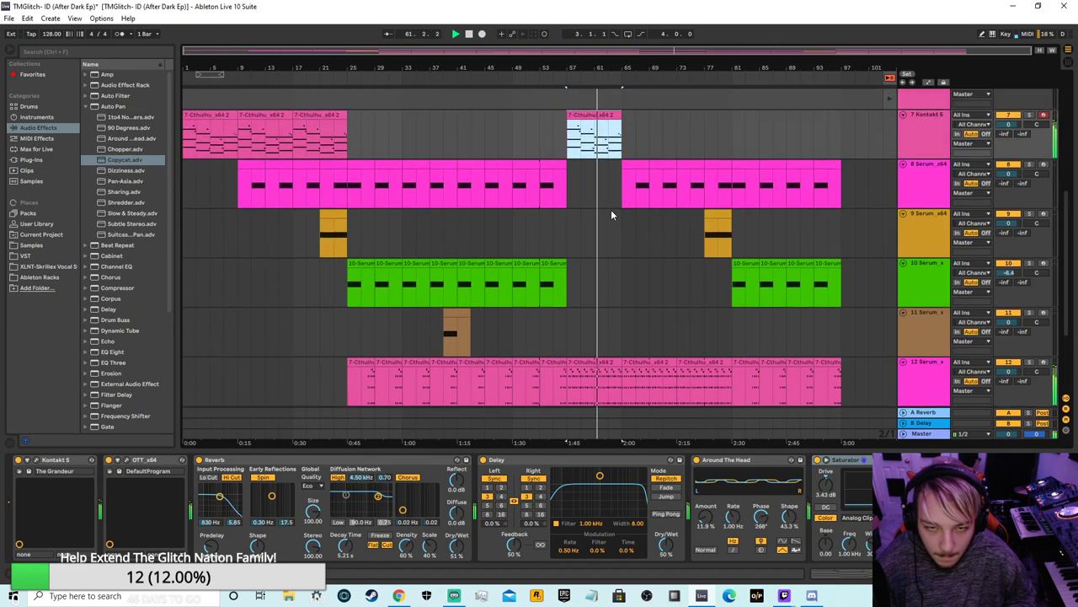
scroll(611, 214, down, 1)
scroll(581, 289, down, 2)
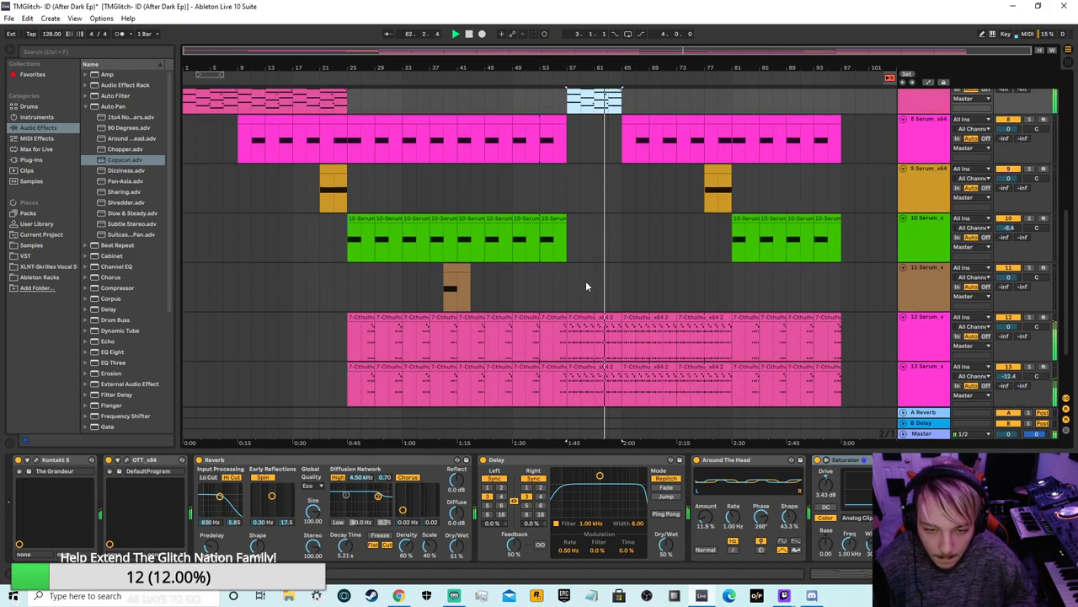
scroll(593, 282, down, 3)
scroll(600, 241, up, 3)
Step: Copy the bar 57 Kontakt clip to track 14 Serum, align it at bar 65 and move it onto a new Serum track 15
right_click(587, 93)
click(606, 109)
scroll(609, 365, down, 2)
scroll(607, 367, down, 1)
right_click(592, 363)
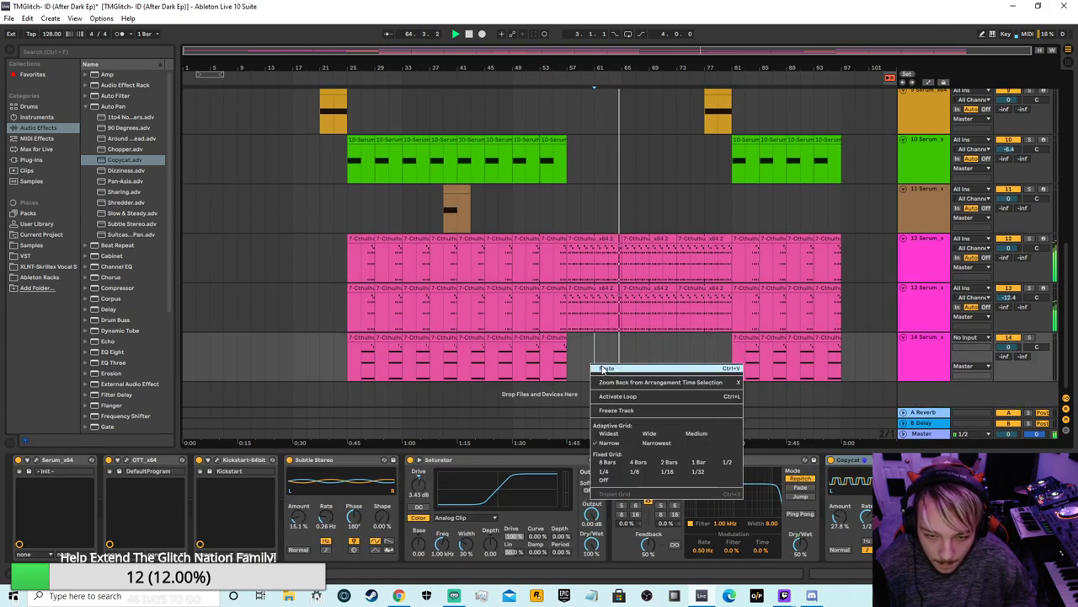
click(602, 368)
drag(628, 337, 657, 350)
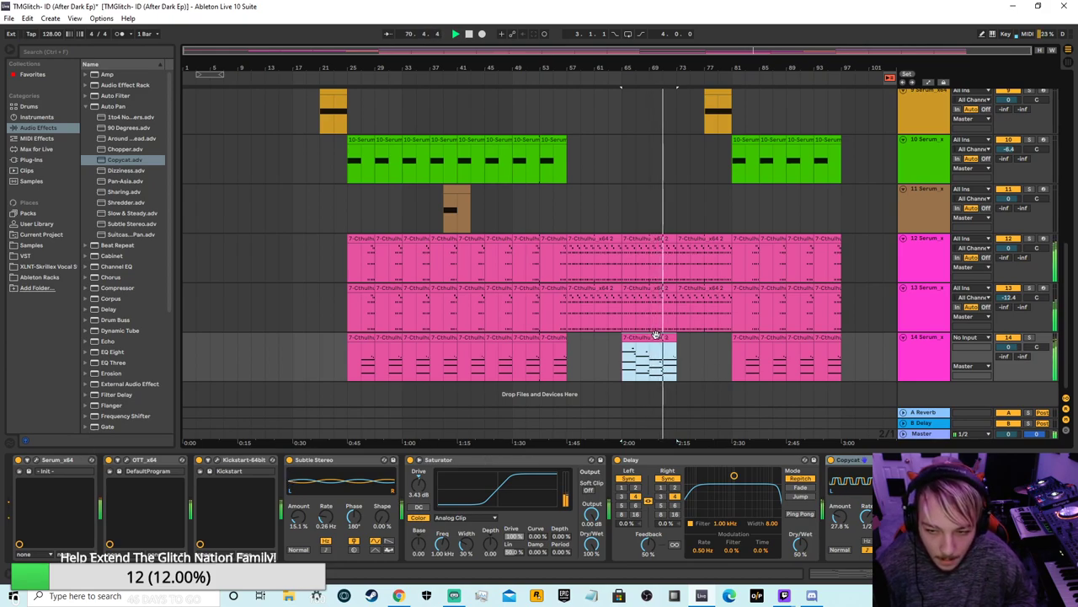
drag(656, 335, 660, 384)
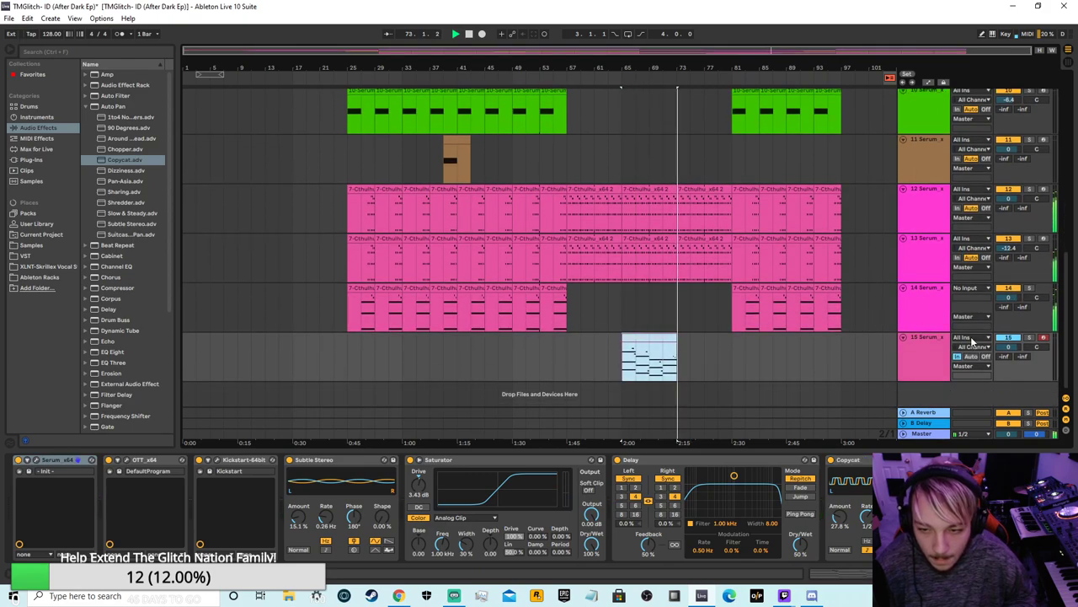
Step: Examine the new track 15 Serum, its clip and device chain in the arrangement and session views
click(946, 346)
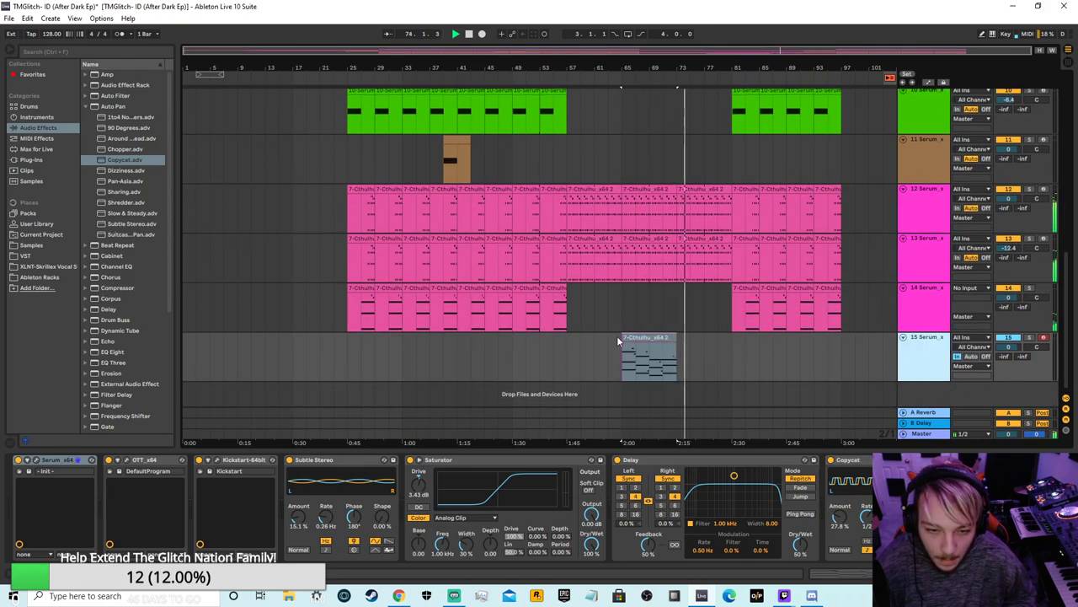
double_click(927, 343)
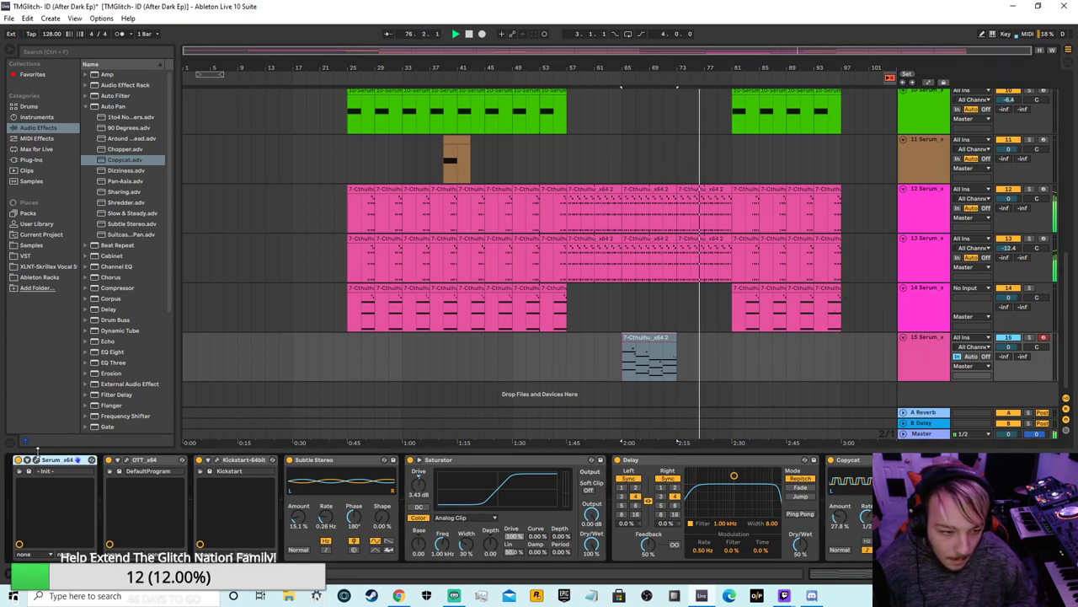
click(656, 338)
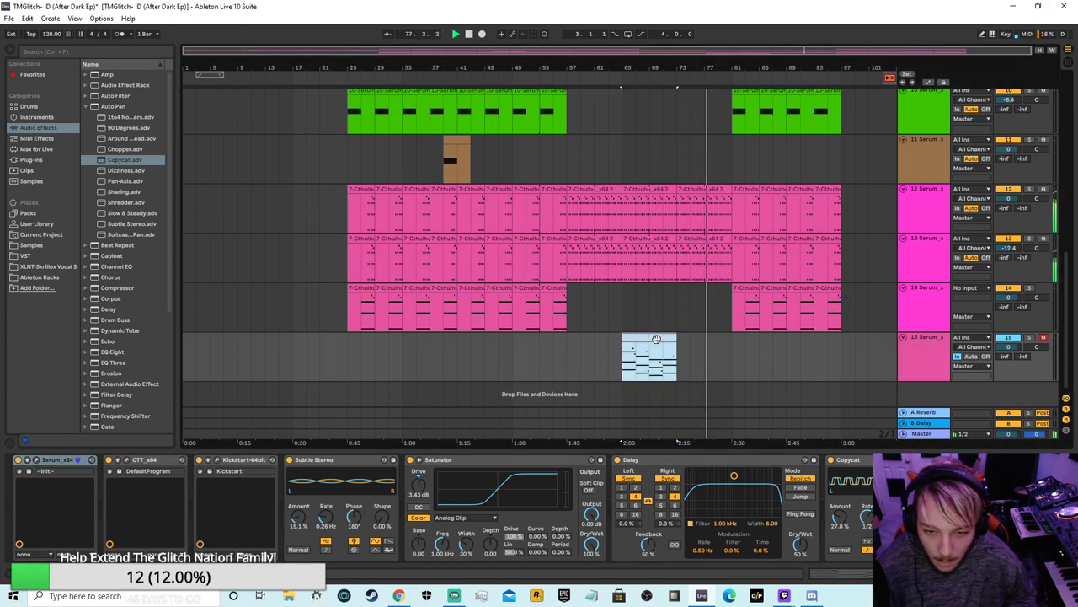
double_click(941, 369)
click(1068, 53)
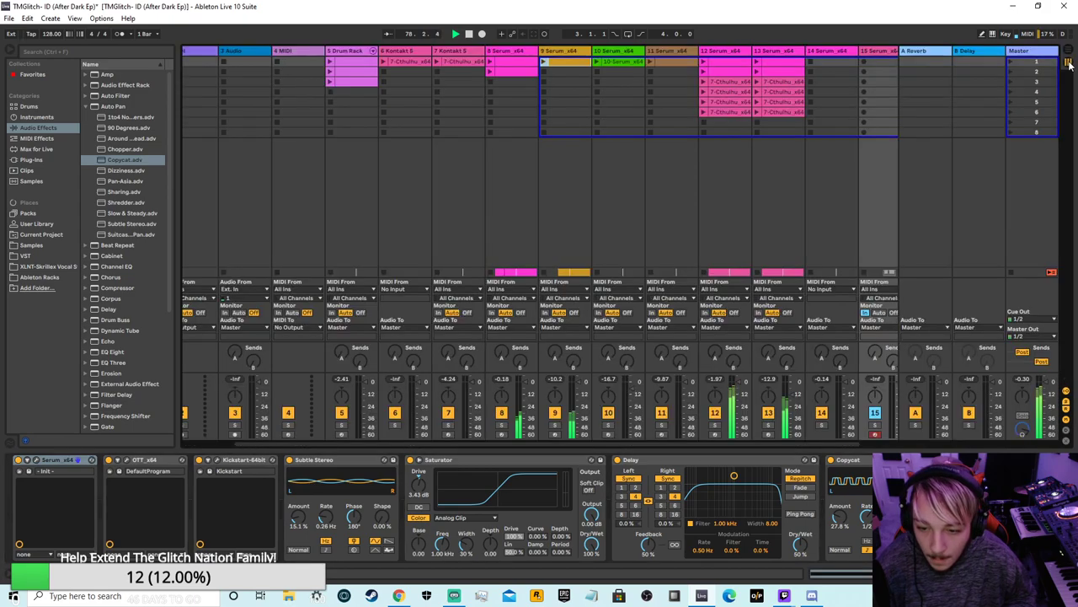
double_click(872, 52)
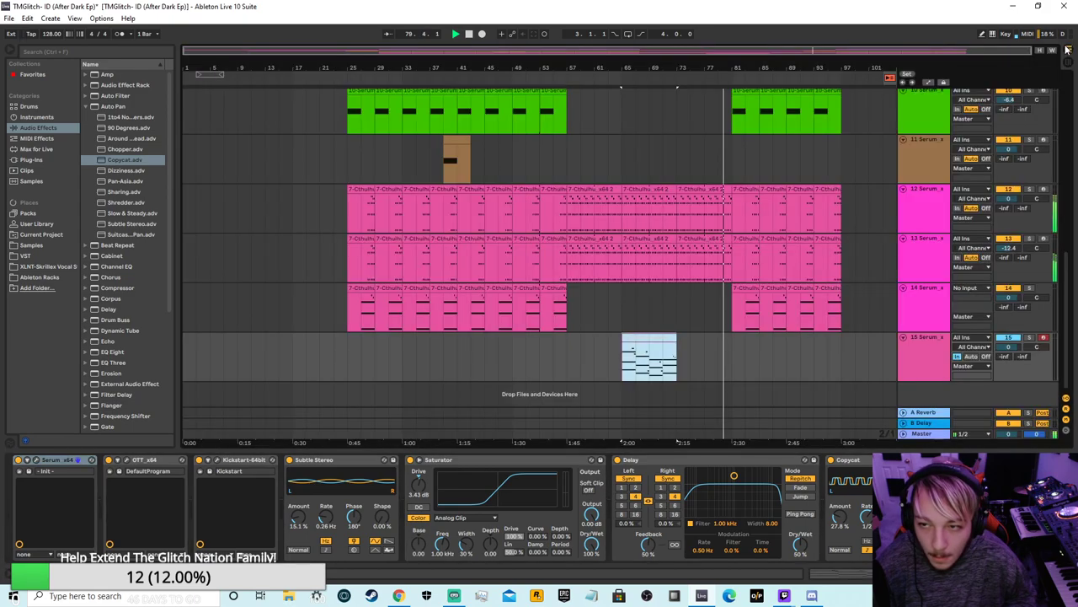
click(1068, 52)
Step: Copy track 15's bar 65 clip into its first session slot and set the track's monitoring to Auto
right_click(660, 347)
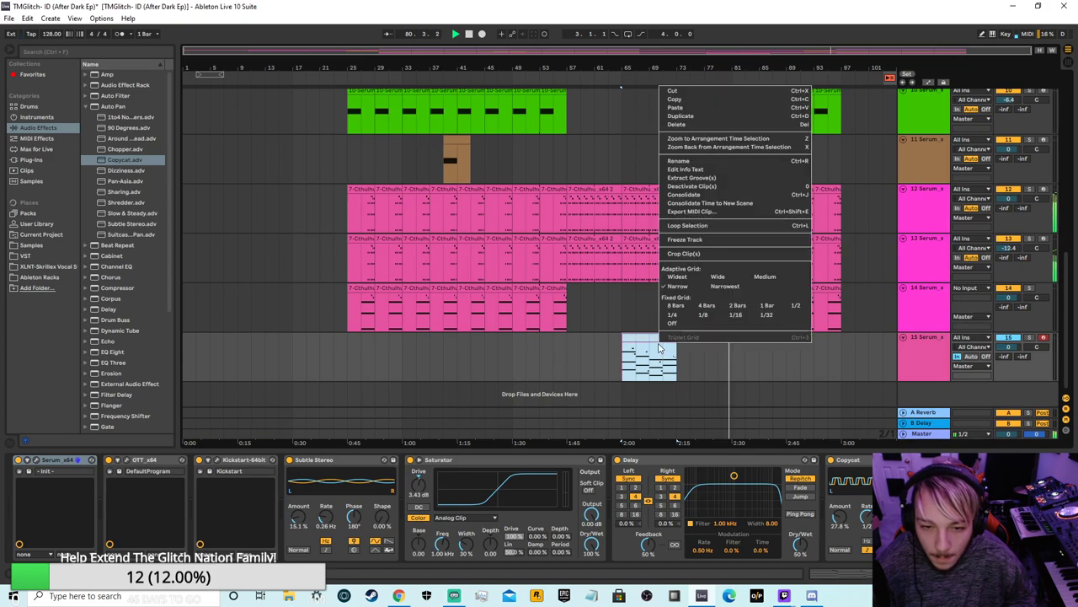
click(675, 98)
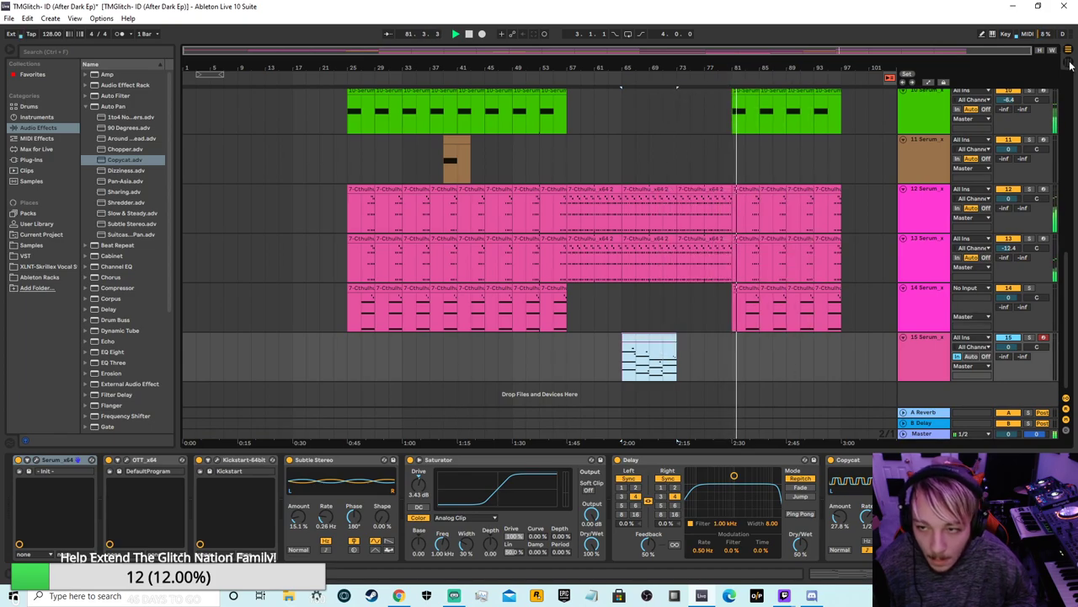
click(1070, 63)
right_click(874, 62)
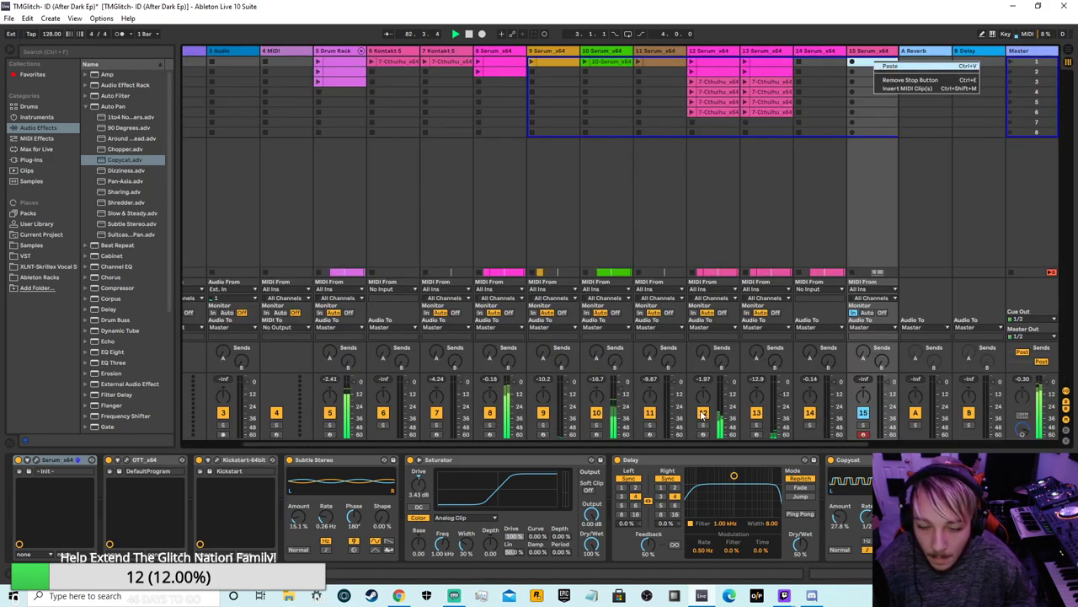
click(744, 442)
drag(858, 442, 893, 443)
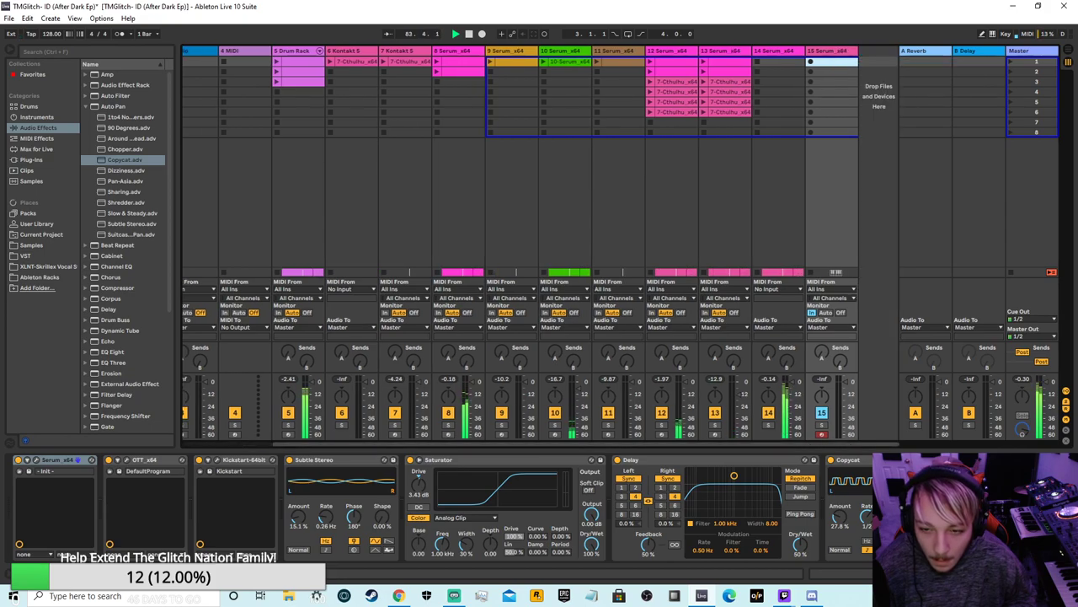
click(827, 312)
right_click(819, 67)
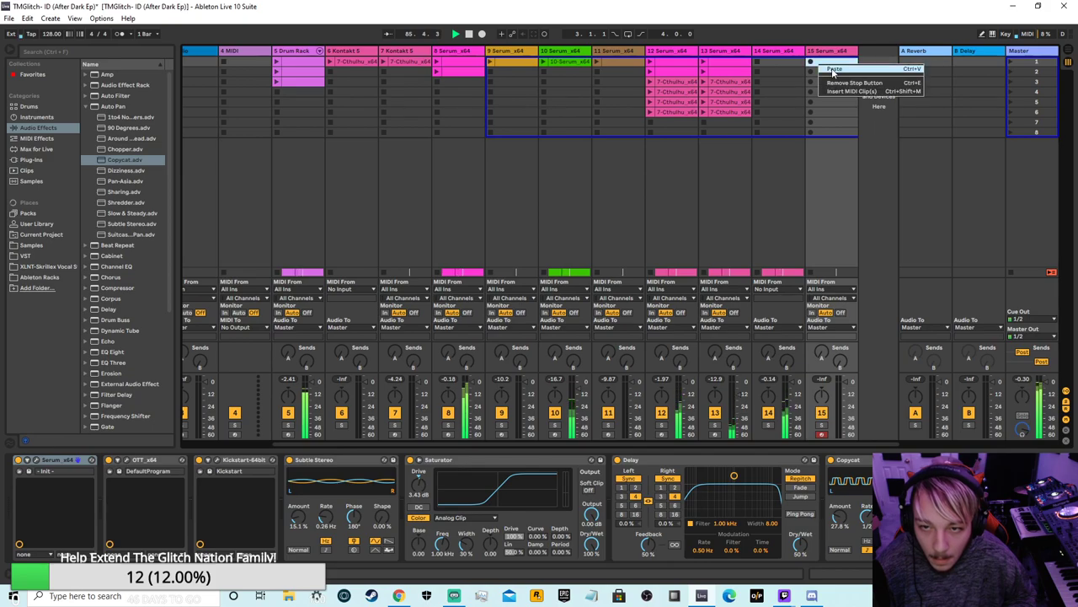
click(833, 69)
click(1068, 54)
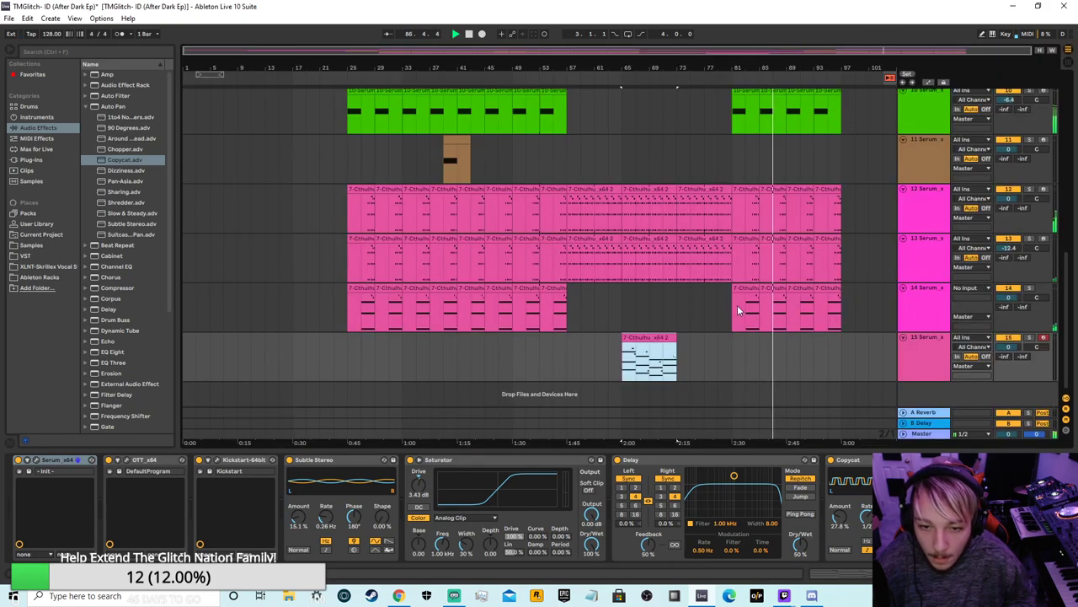
Step: Delete the Kickstart plug-in from track 15's device chain and play the track soloed from bar 65
double_click(918, 342)
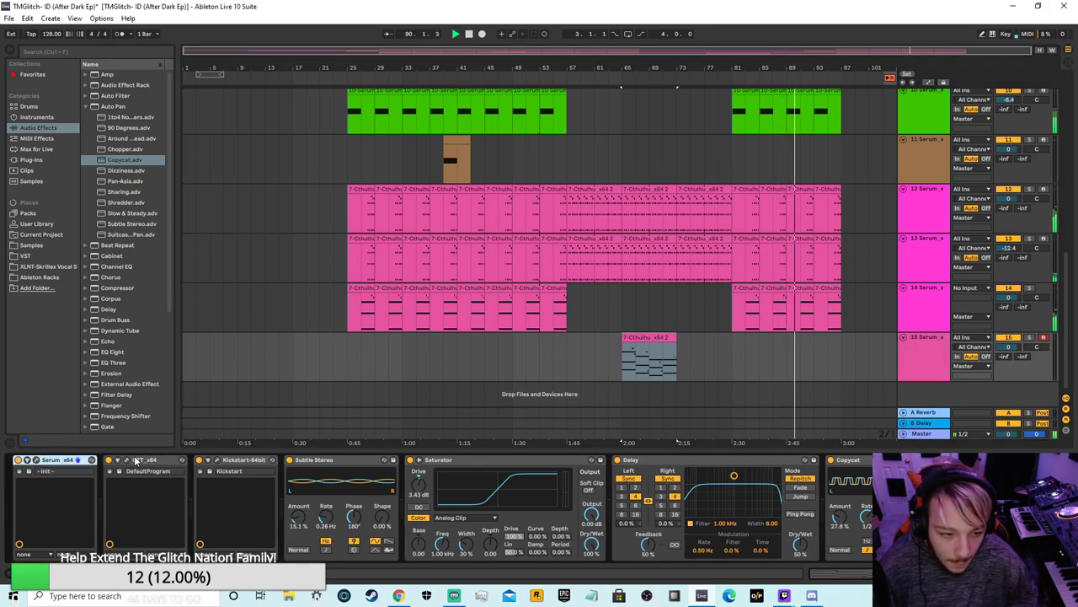
right_click(223, 460)
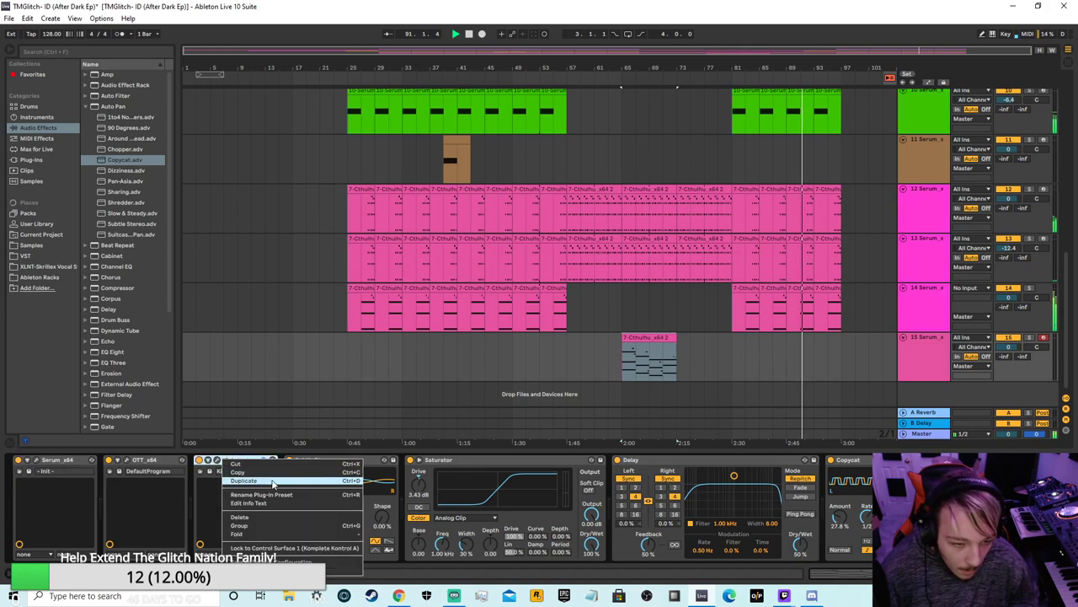
click(253, 517)
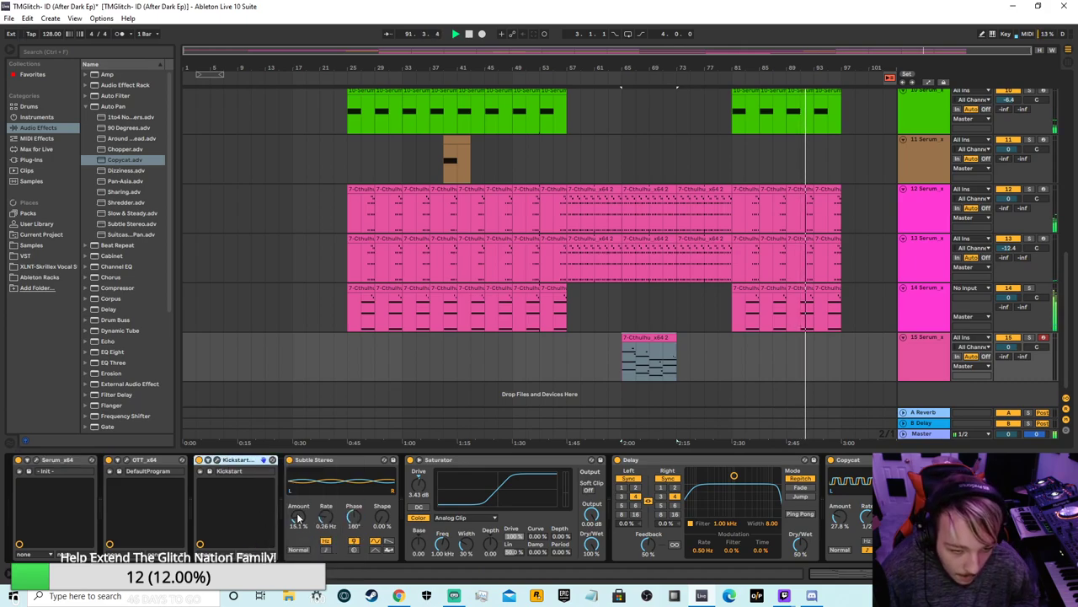
click(1029, 337)
click(620, 81)
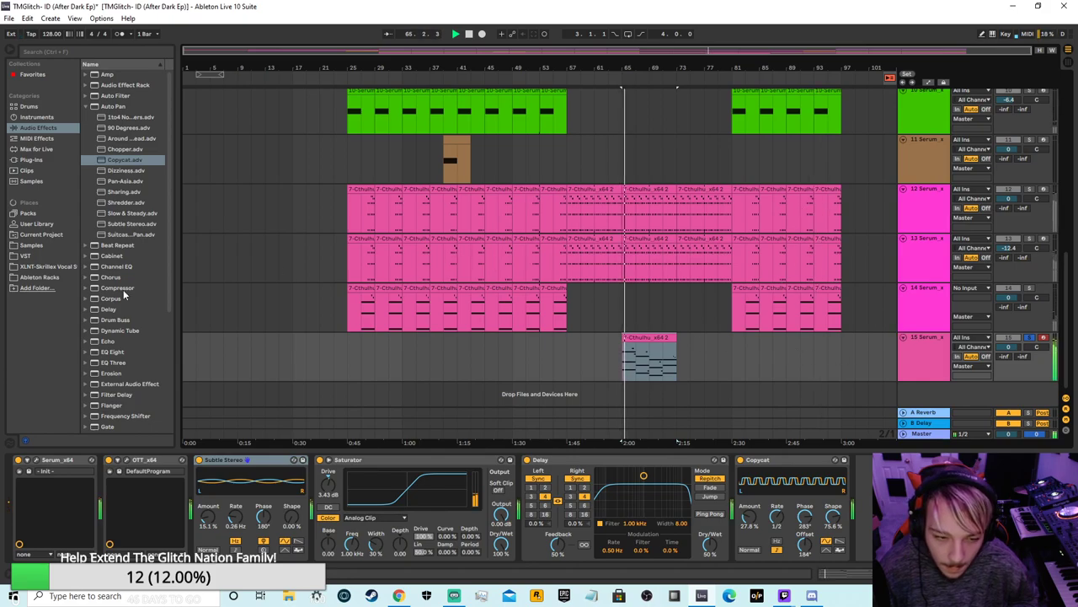
Step: Switch off the Delay on track 15 and delete it from the device chain
click(528, 460)
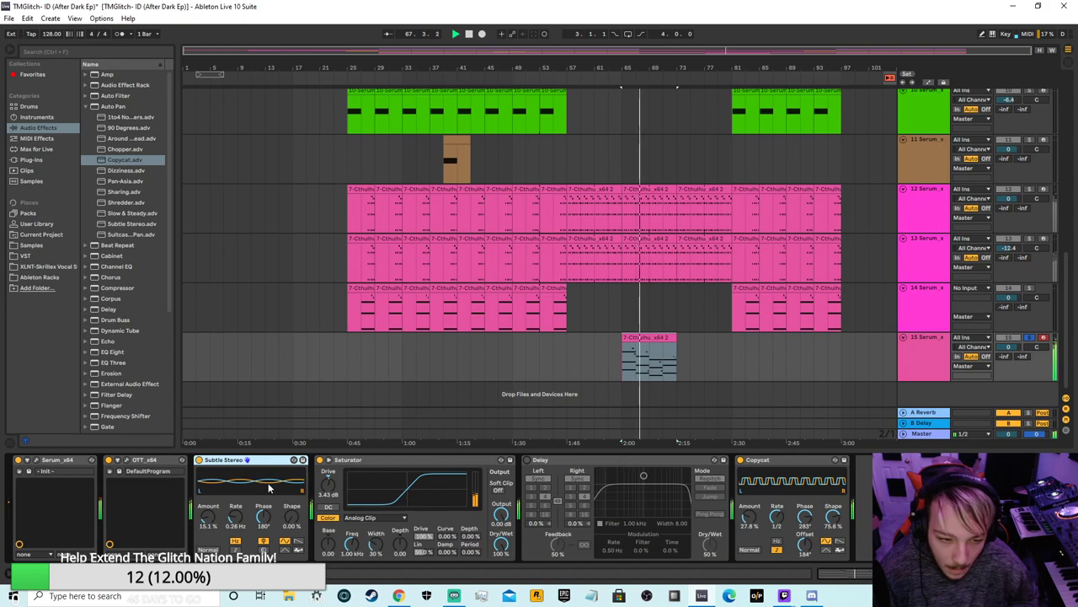
right_click(604, 460)
click(639, 516)
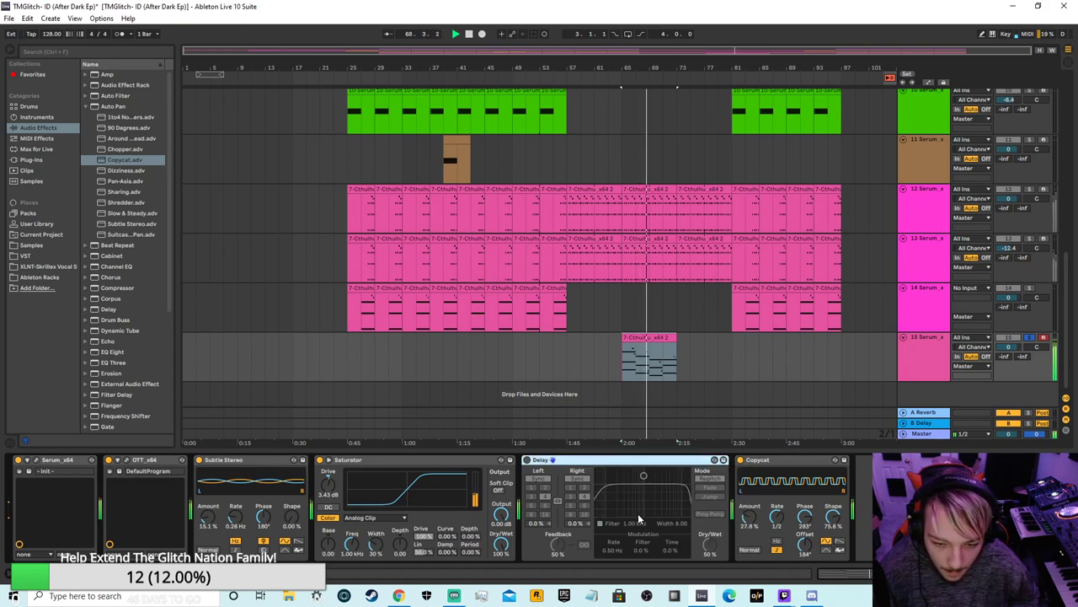
Step: Remove the Delay from track 15 and audition its Serum patch with oscillator A switched off and on again
key(Delete)
click(38, 462)
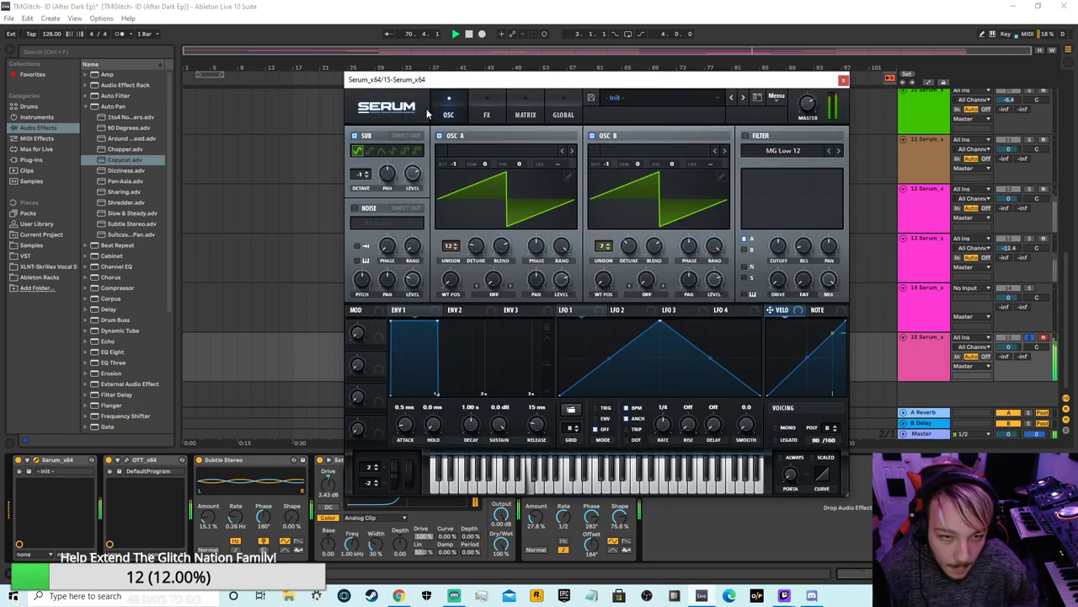
click(488, 112)
click(447, 113)
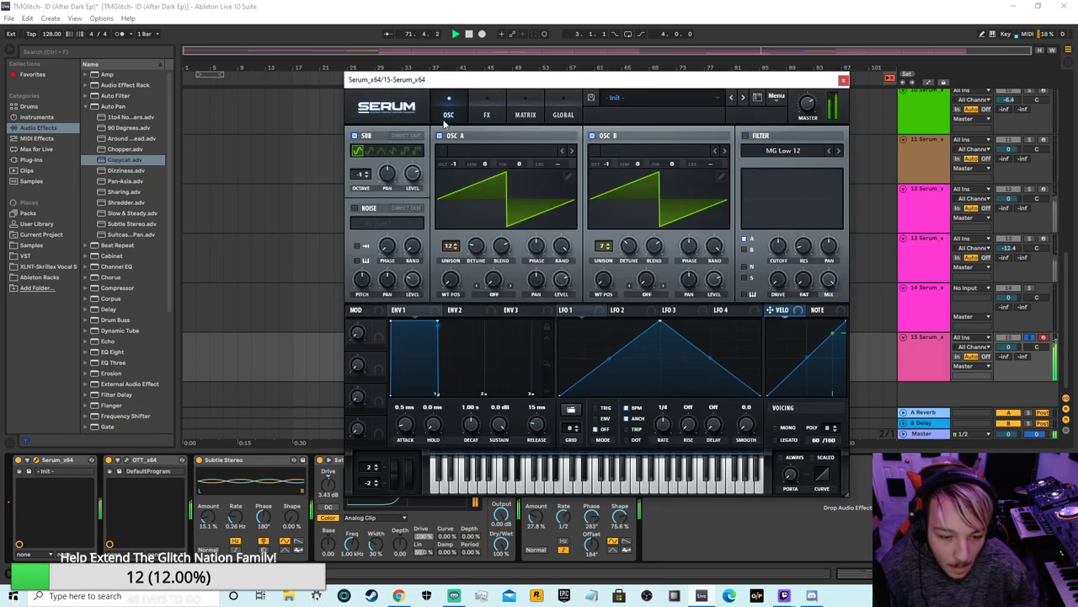
click(451, 136)
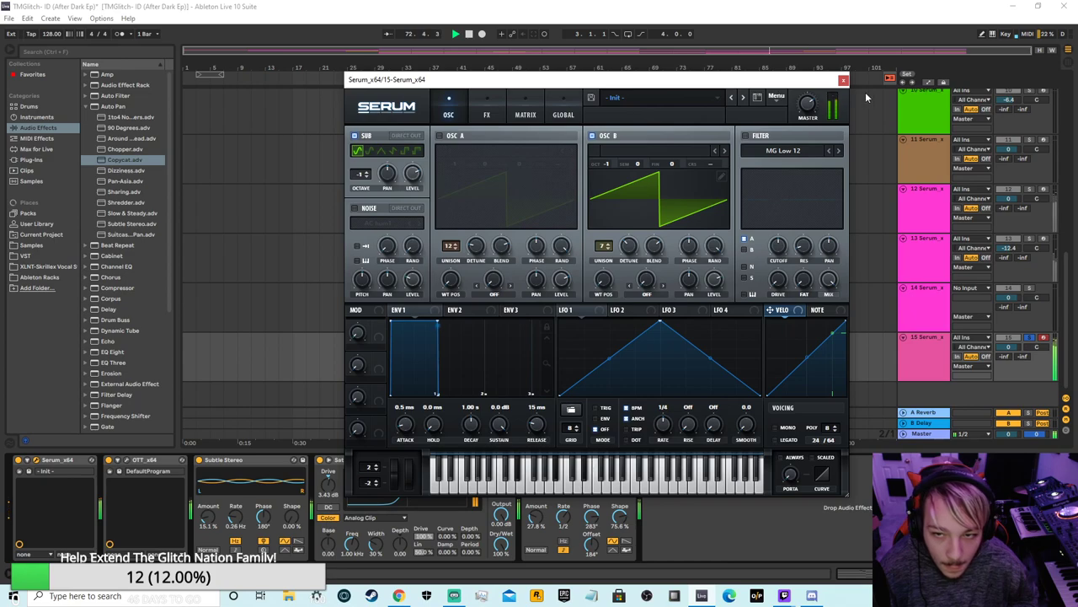
click(439, 136)
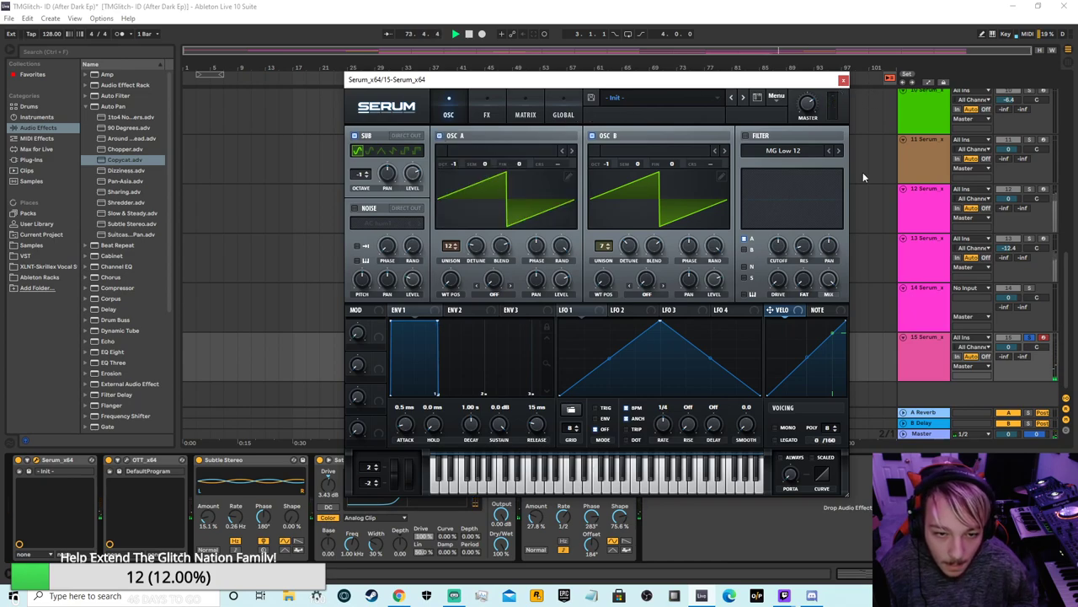
click(843, 80)
Step: Switch off the Copycat auto pan on track 15 and play the soloed track from bar 65
click(527, 460)
click(621, 75)
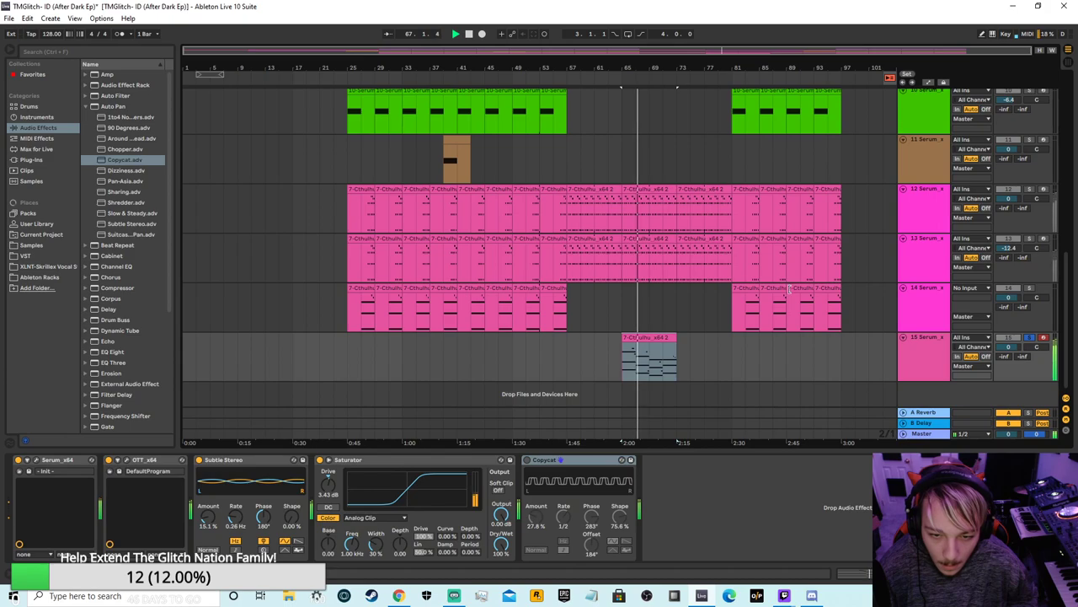
Step: Move track 15's clip to bar 57 and play it unsoloed with the full arrangement from about bar 52
drag(644, 335, 597, 337)
scroll(721, 360, up, 1)
click(534, 75)
click(1029, 360)
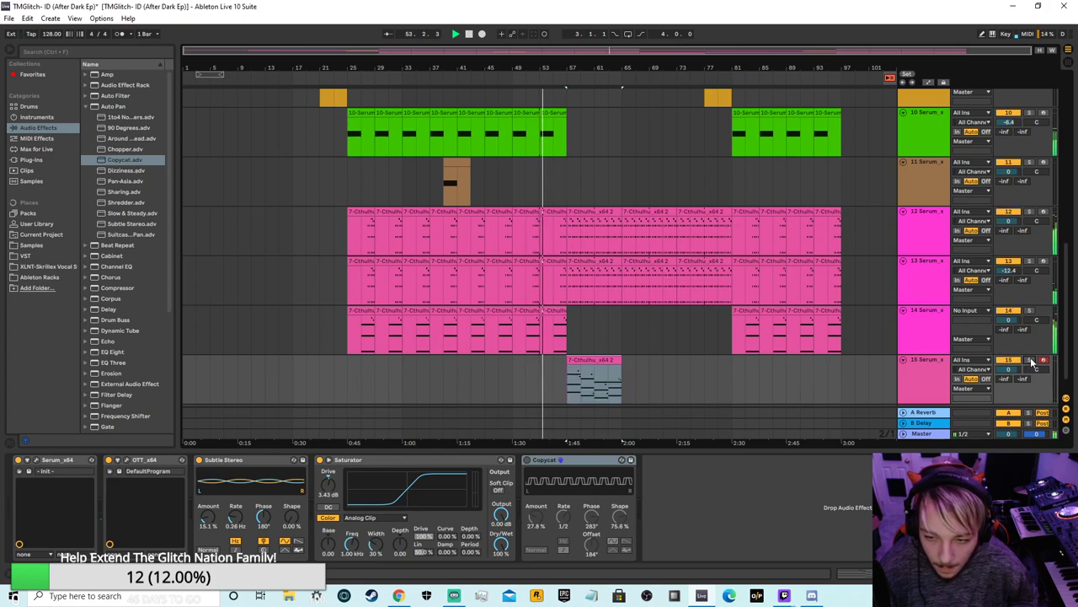
Step: Move track 15's clip back so that it starts at bar 65
scroll(634, 269, down, 1)
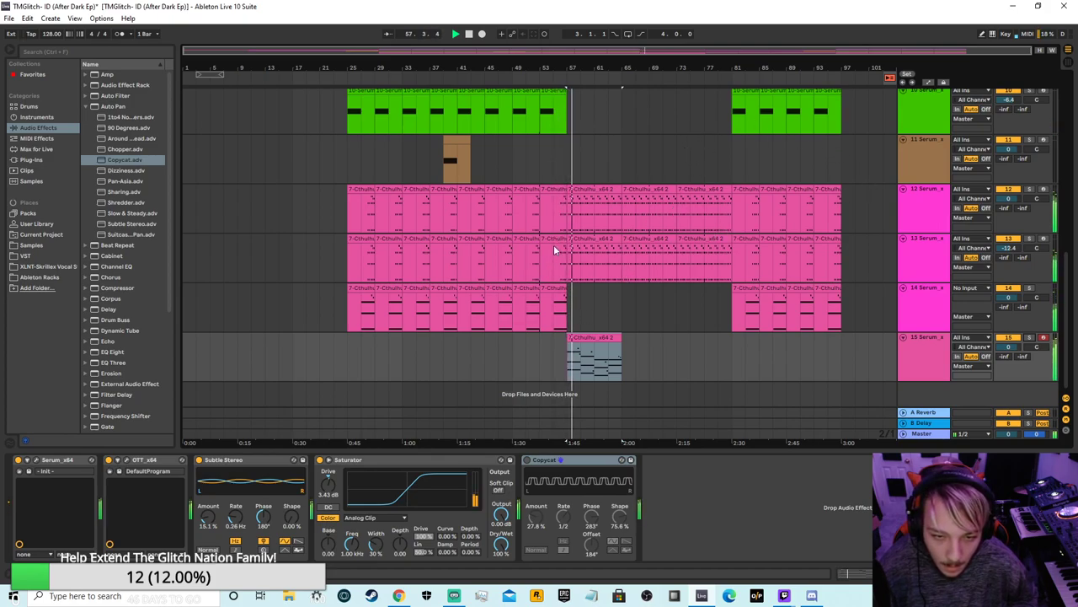
click(588, 340)
drag(604, 341, 660, 341)
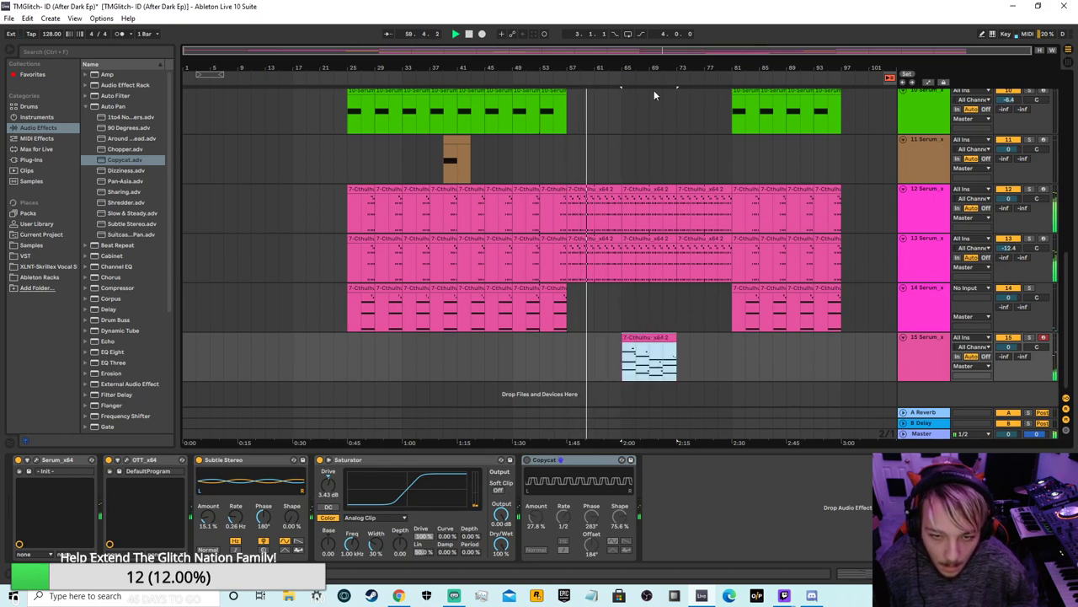
Step: Duplicate the Kontakt clip at bar 57 on track 7 so the copy fills bars 65 to 73
scroll(652, 108, up, 2)
scroll(622, 255, down, 2)
scroll(650, 216, up, 5)
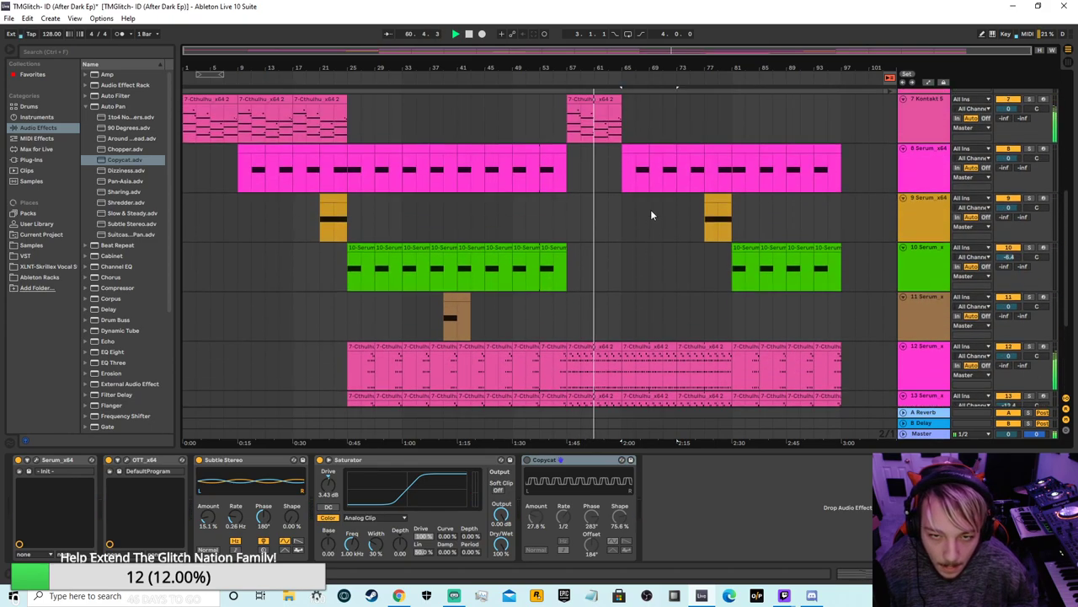
scroll(650, 217, up, 1)
right_click(603, 109)
click(657, 144)
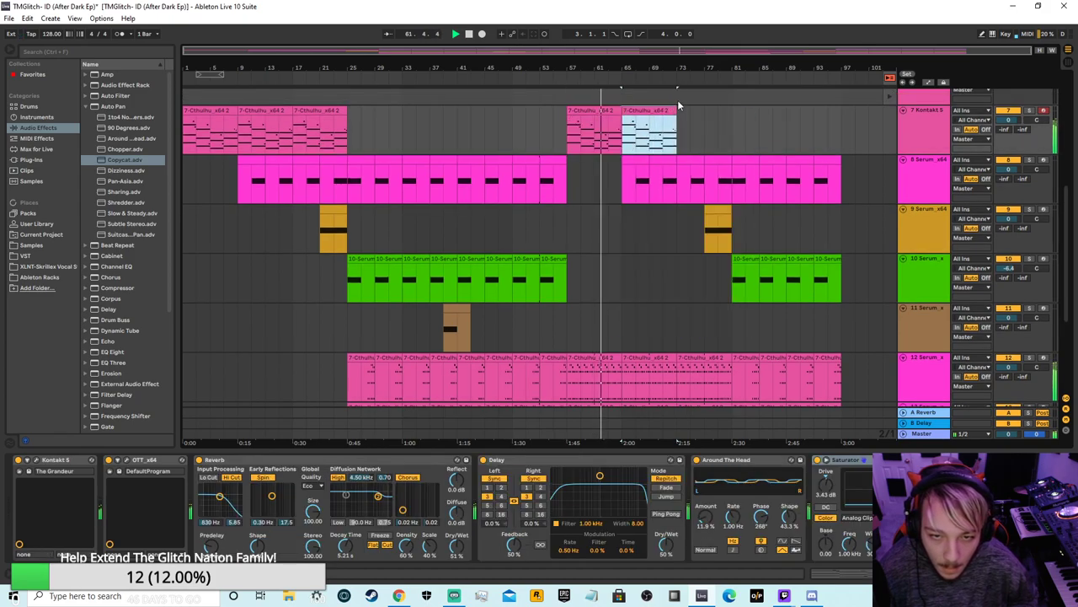
click(729, 112)
Step: Examine tracks 7 to 15 while the breakdown plays through bar 65 with the duplicated Kontakt chords and the Serum layer
scroll(684, 168, down, 5)
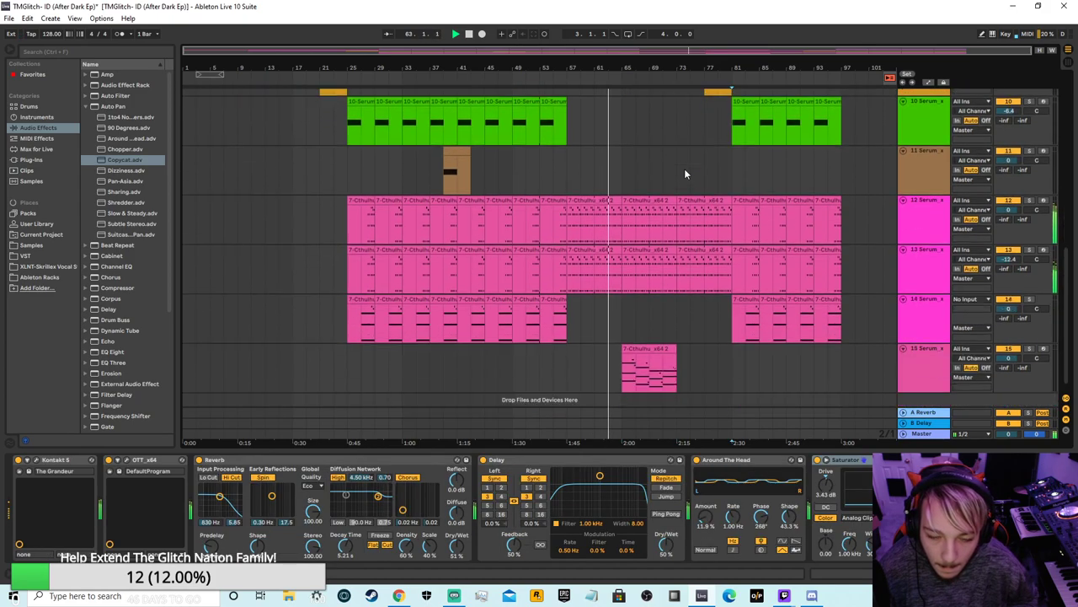
scroll(687, 156, up, 4)
scroll(679, 142, down, 4)
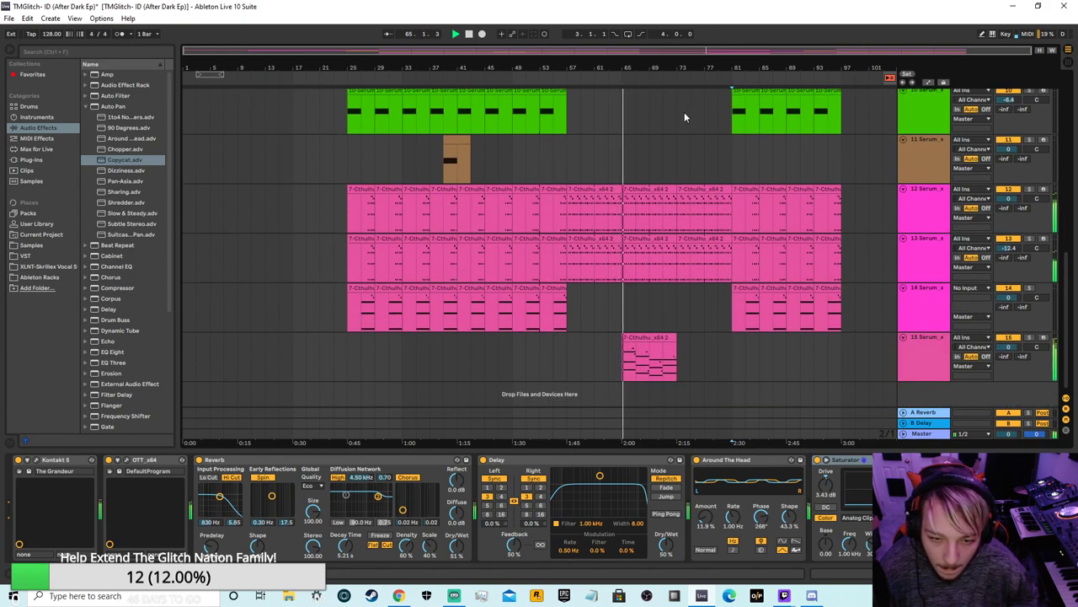
scroll(682, 197, up, 3)
scroll(661, 159, down, 3)
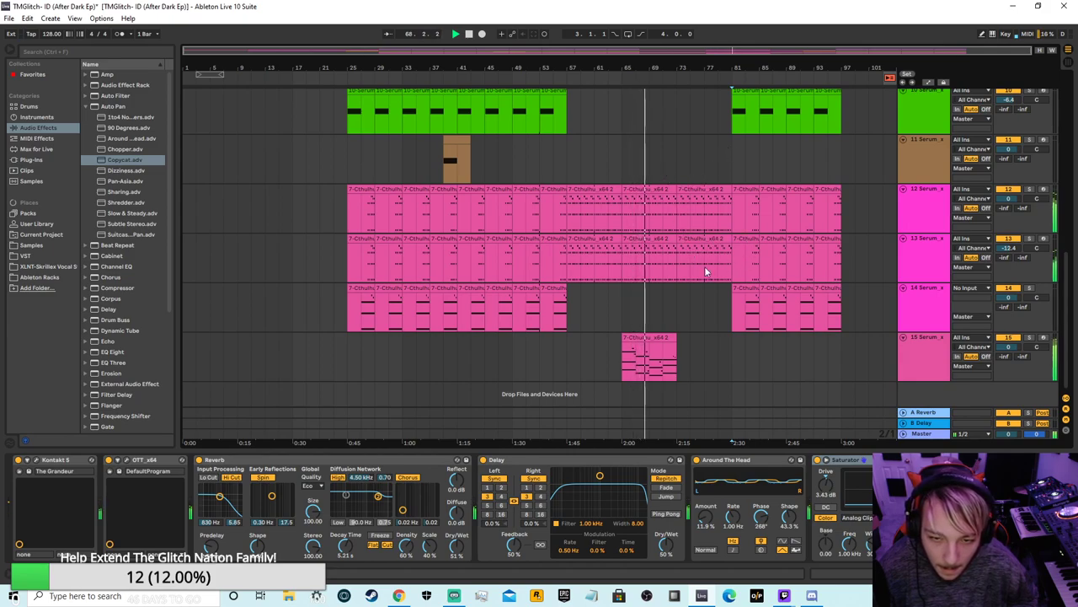
scroll(681, 246, up, 1)
scroll(681, 246, up, 3)
scroll(679, 187, down, 2)
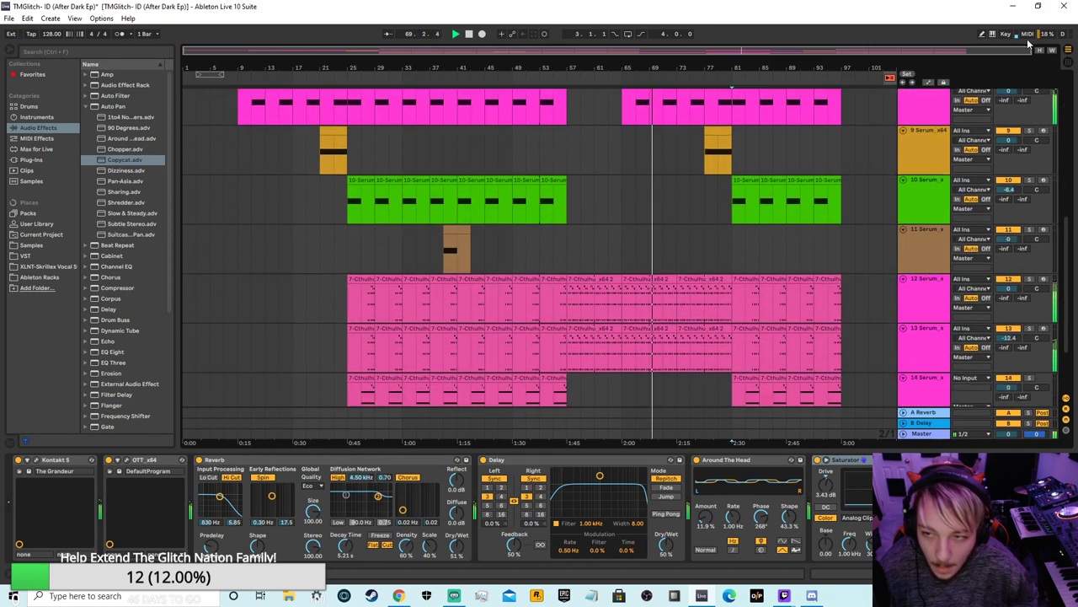
Step: Set track 15's volume to -7.0 dB
click(1067, 64)
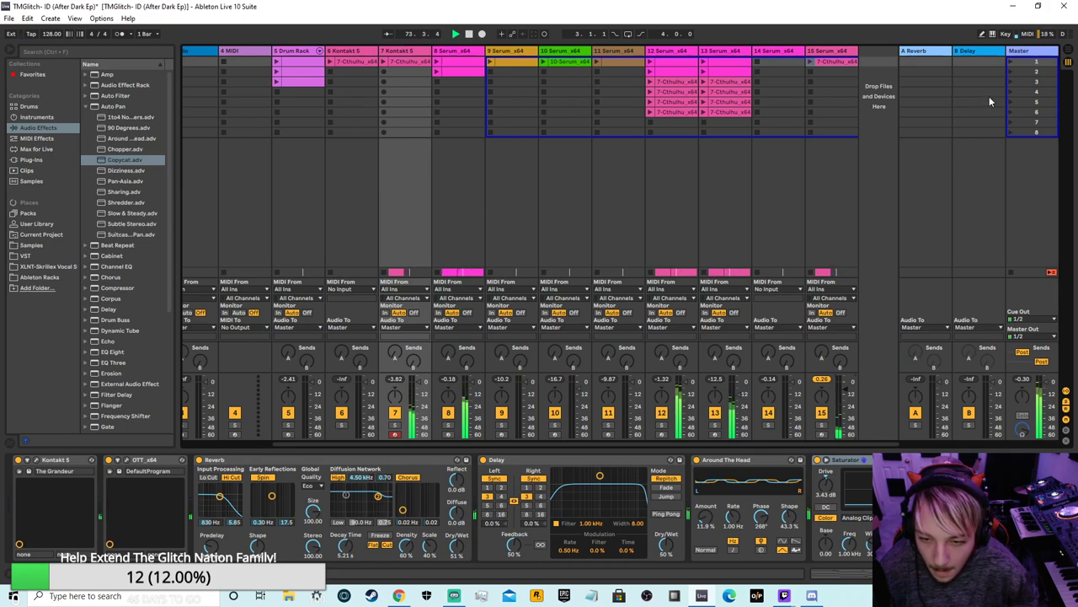
key(Tab)
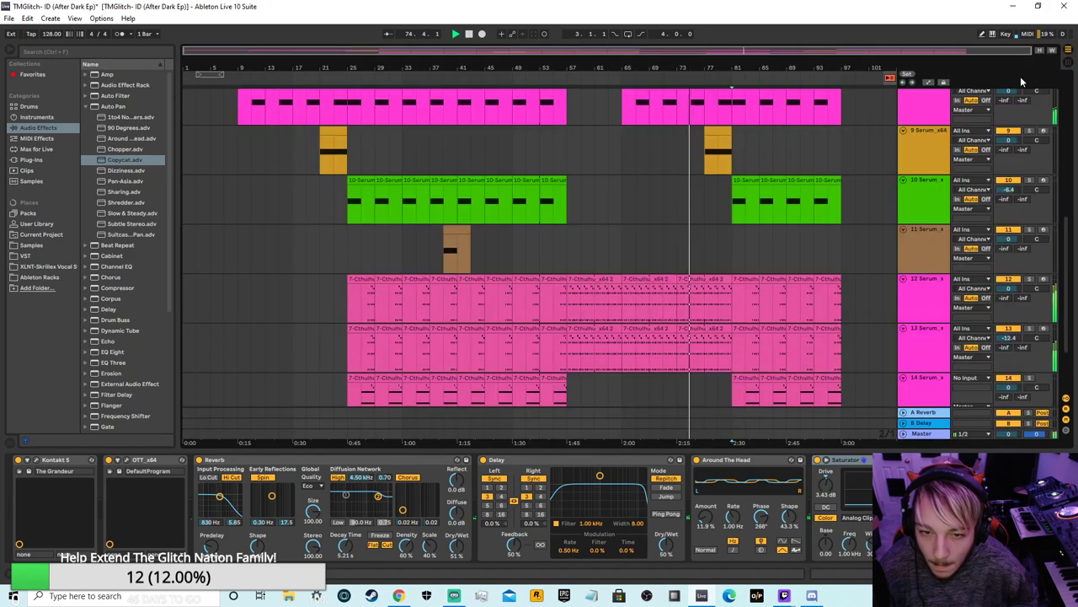
scroll(831, 207, down, 4)
scroll(640, 278, up, 4)
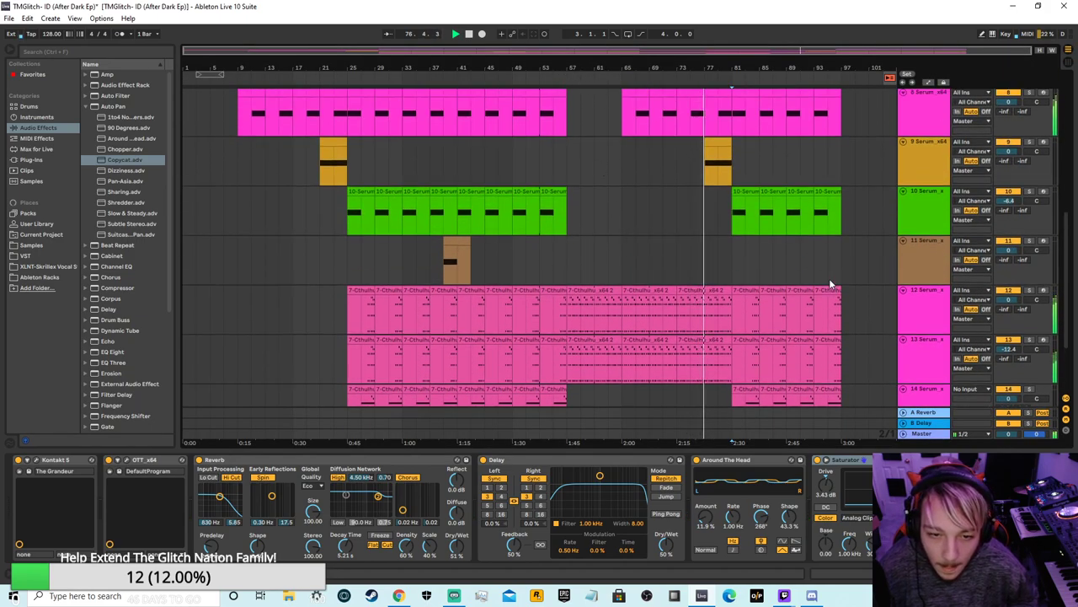
Step: Delete the clips between bars 57 and 65 from Serum tracks 12 and 13 while playing from about bar 54
click(562, 74)
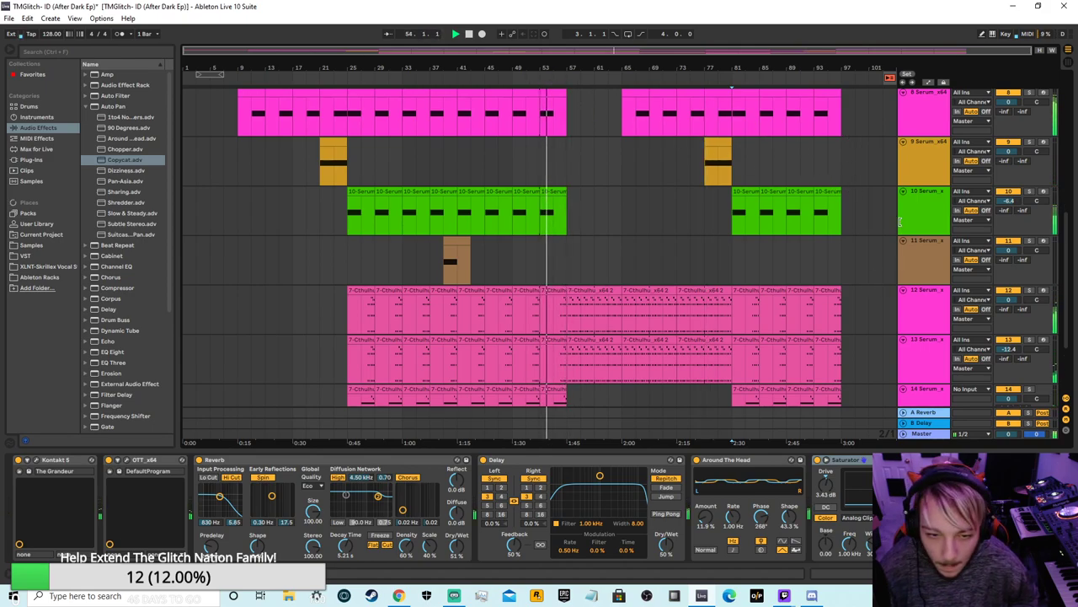
scroll(562, 238, down, 2)
drag(675, 49, 675, 97)
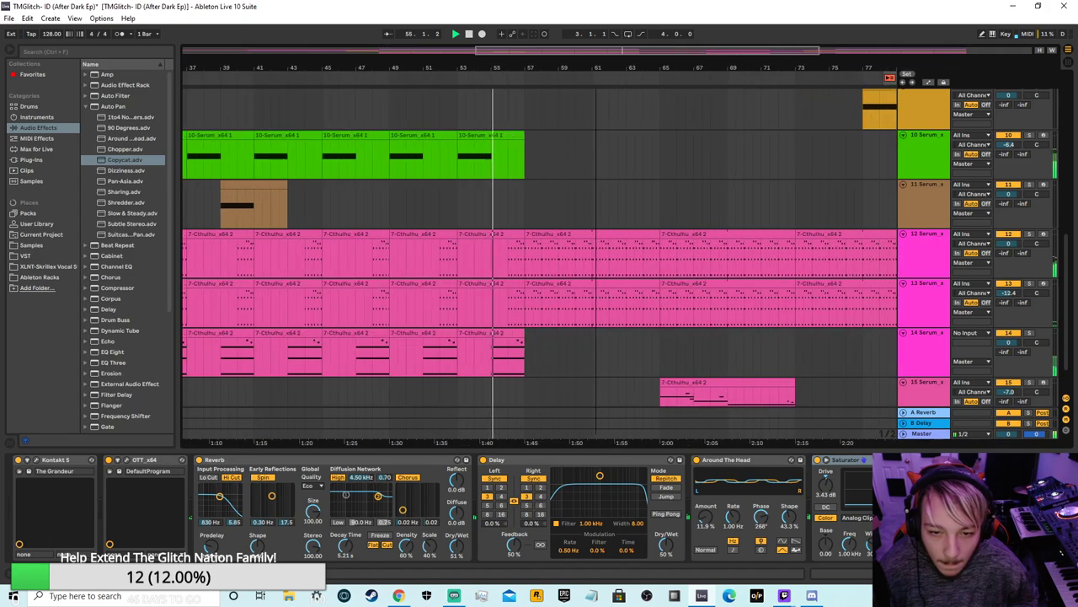
scroll(637, 307, down, 2)
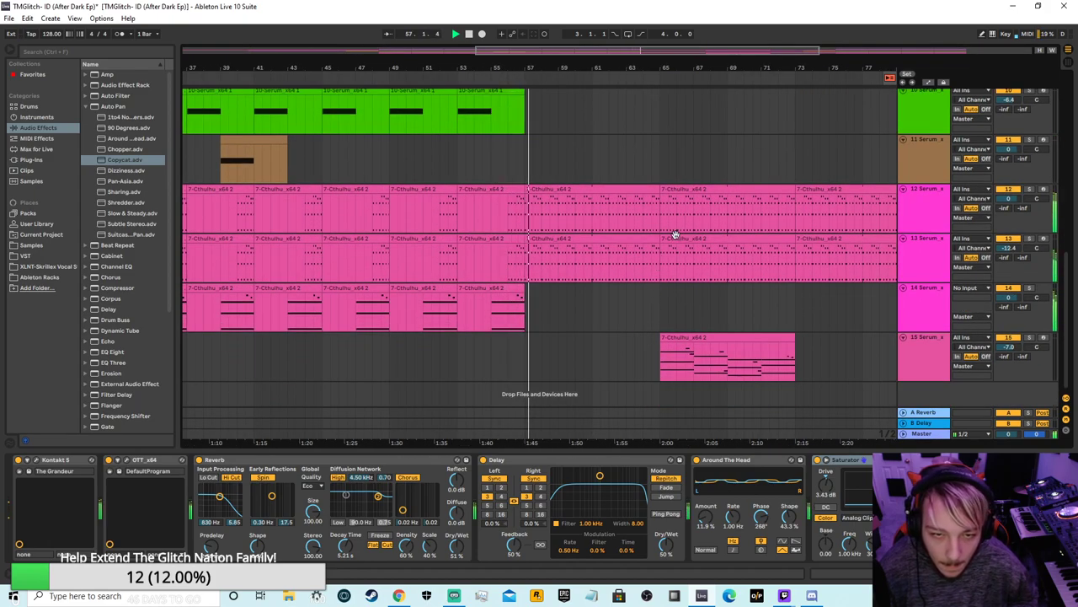
scroll(676, 233, up, 2)
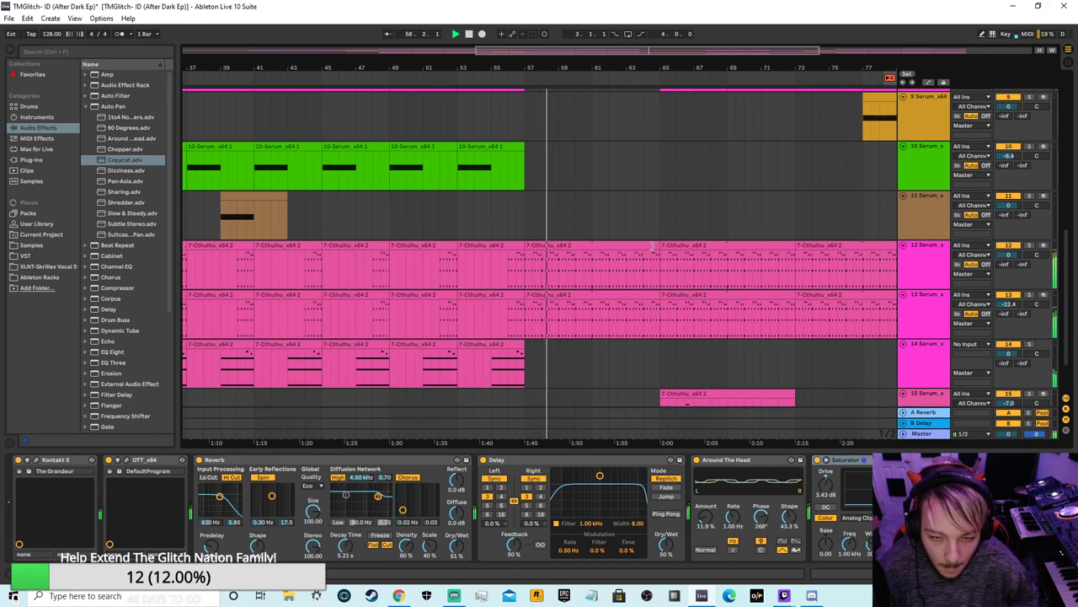
drag(526, 253, 612, 253)
right_click(614, 248)
click(638, 285)
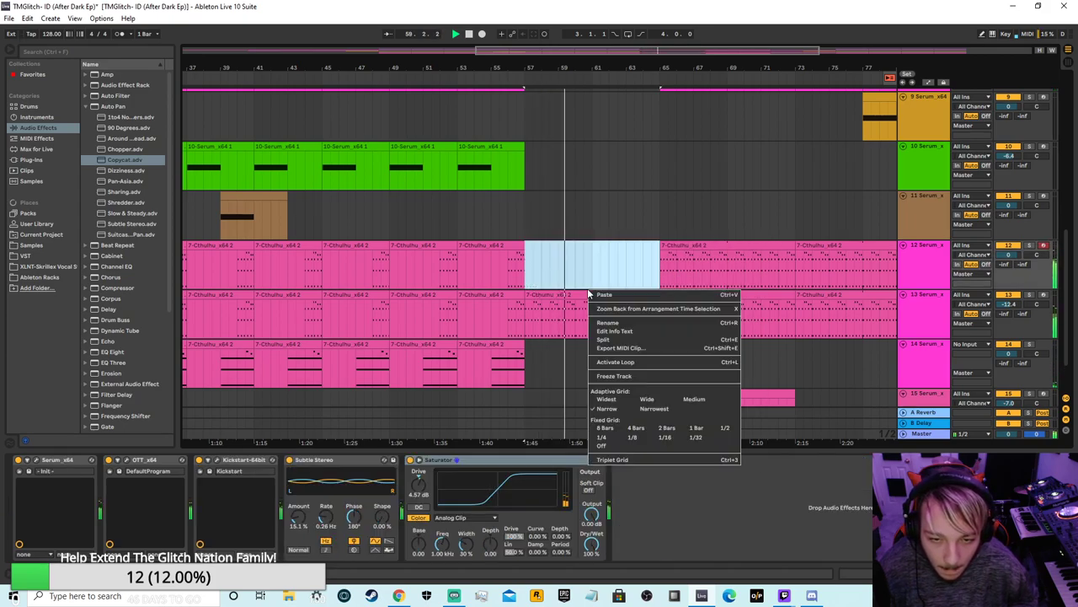
right_click(589, 292)
right_click(557, 295)
click(603, 334)
Step: Delete the clips between bars 65 and 73 from Serum tracks 12 and 13
scroll(610, 309, down, 1)
scroll(592, 283, up, 2)
scroll(583, 255, down, 1)
scroll(582, 225, up, 1)
scroll(582, 230, up, 2)
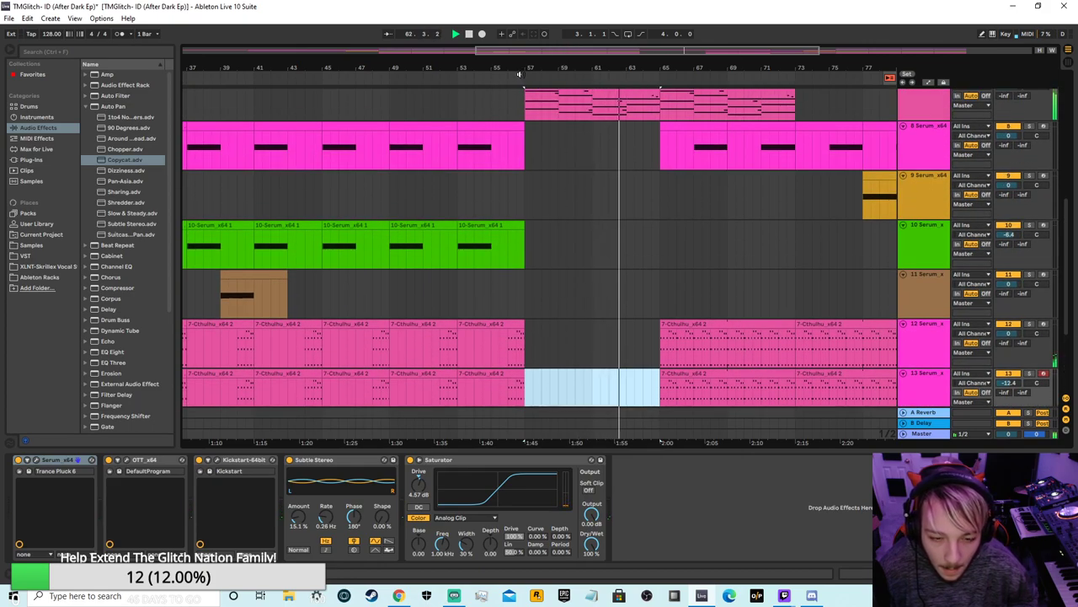
scroll(642, 227, down, 5)
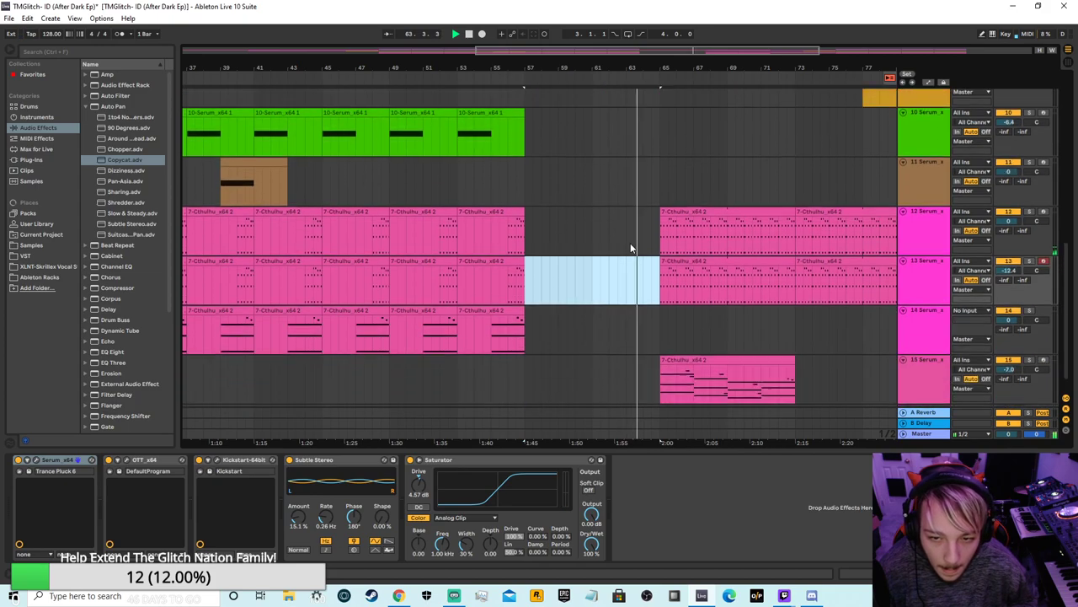
right_click(741, 225)
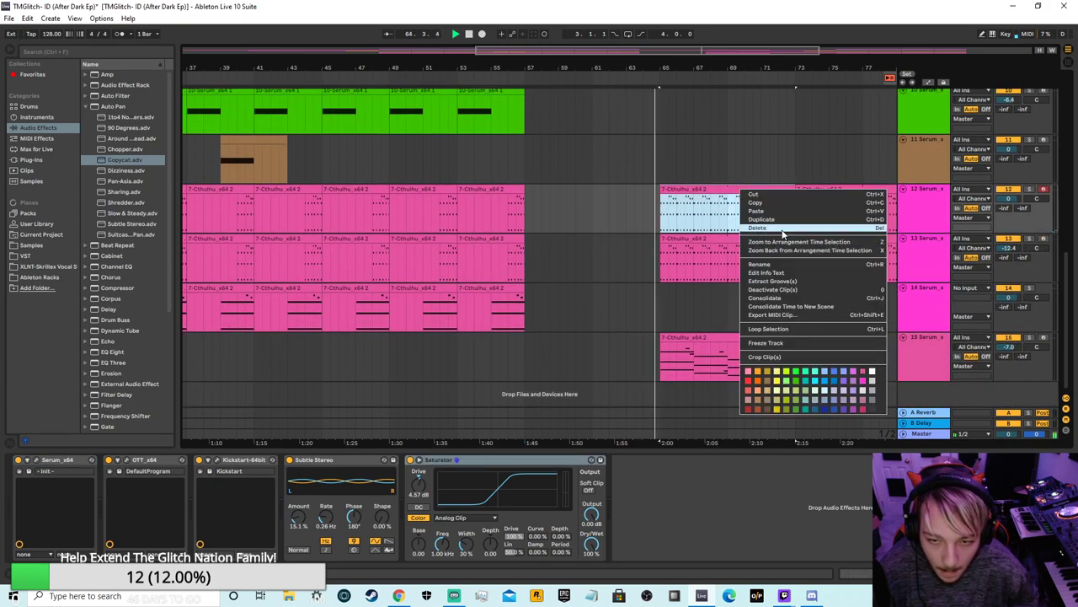
click(751, 263)
right_click(742, 239)
click(749, 276)
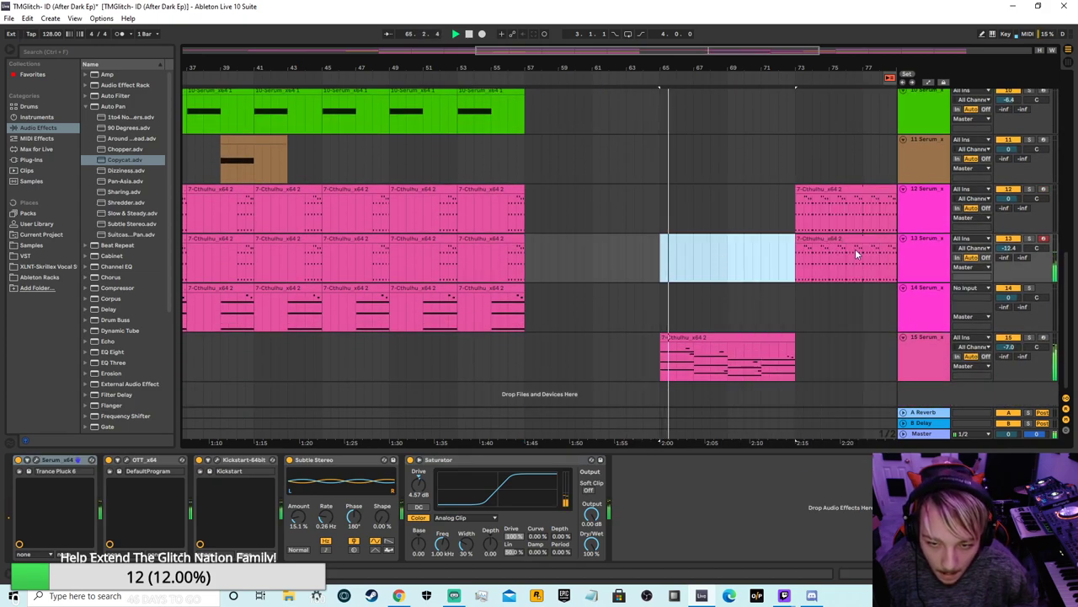
click(695, 303)
Step: Delete the two clips between bars 65 and 73 from Serum track 8
scroll(712, 297, up, 6)
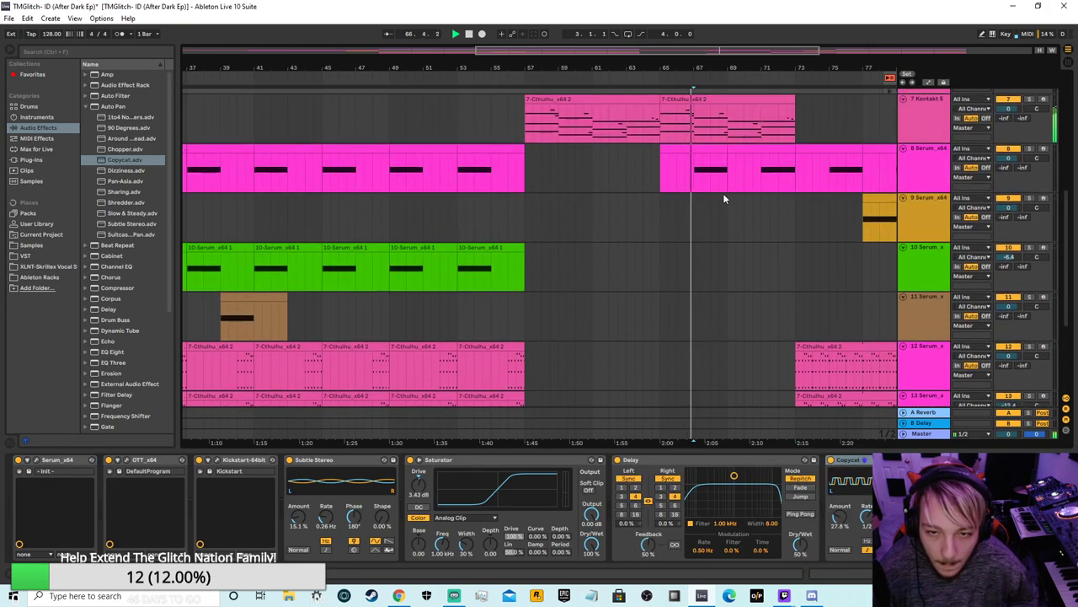
right_click(704, 145)
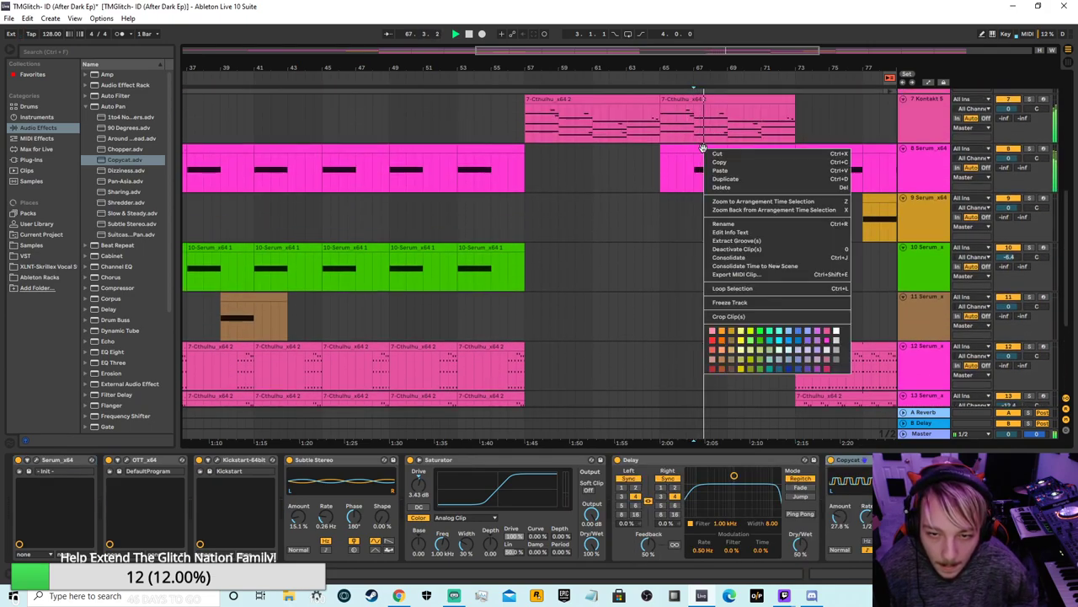
click(742, 188)
right_click(773, 148)
right_click(752, 149)
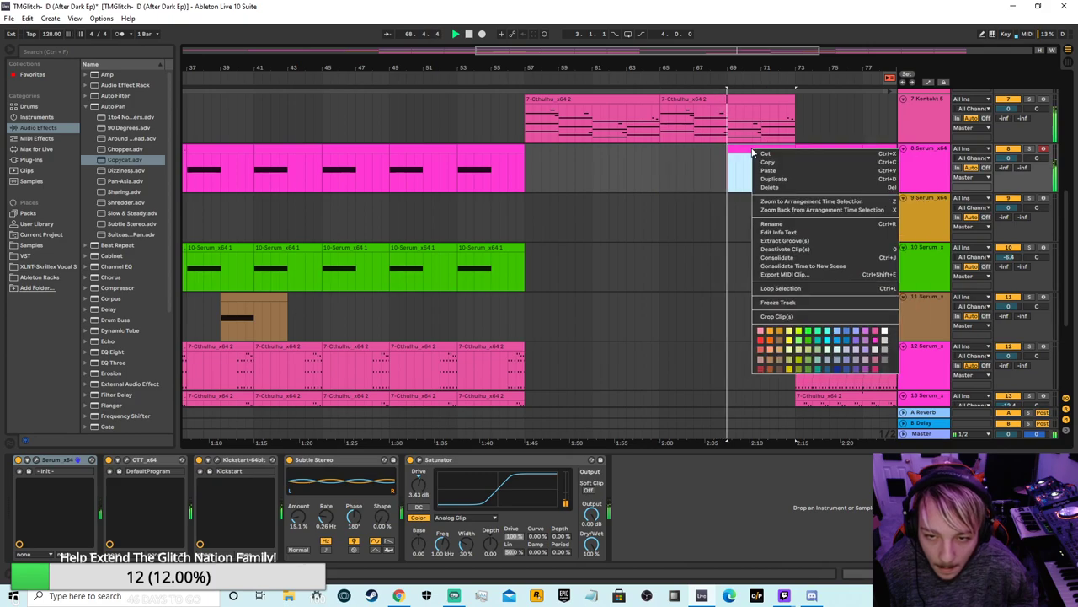
click(783, 188)
scroll(804, 194, down, 2)
Step: Move all clips between bars 73 and 97 to start at bar 90, and play back the breakdown around bar 57
drag(801, 67, 705, 63)
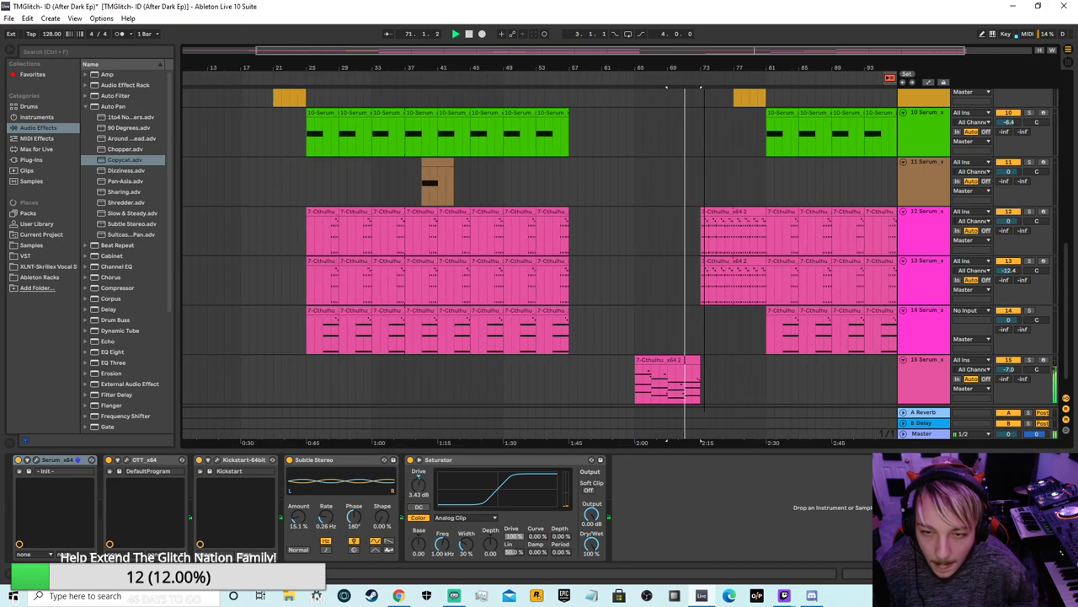
scroll(854, 171, down, 1)
scroll(758, 237, up, 3)
scroll(763, 227, down, 1)
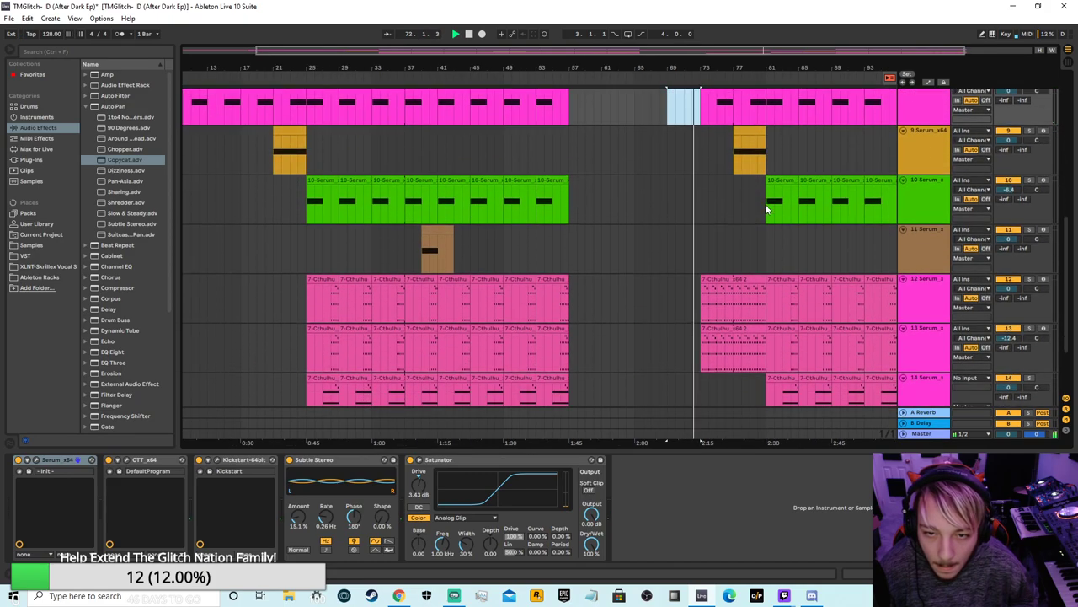
scroll(758, 185, up, 1)
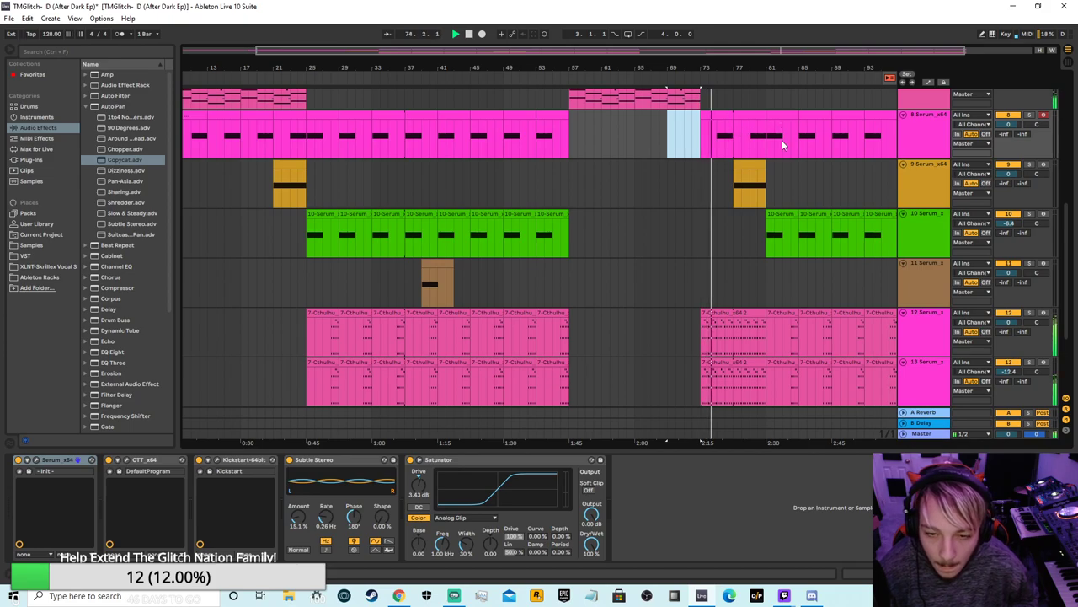
drag(648, 57, 289, 88)
drag(840, 57, 834, 54)
drag(661, 188, 662, 166)
scroll(730, 267, down, 3)
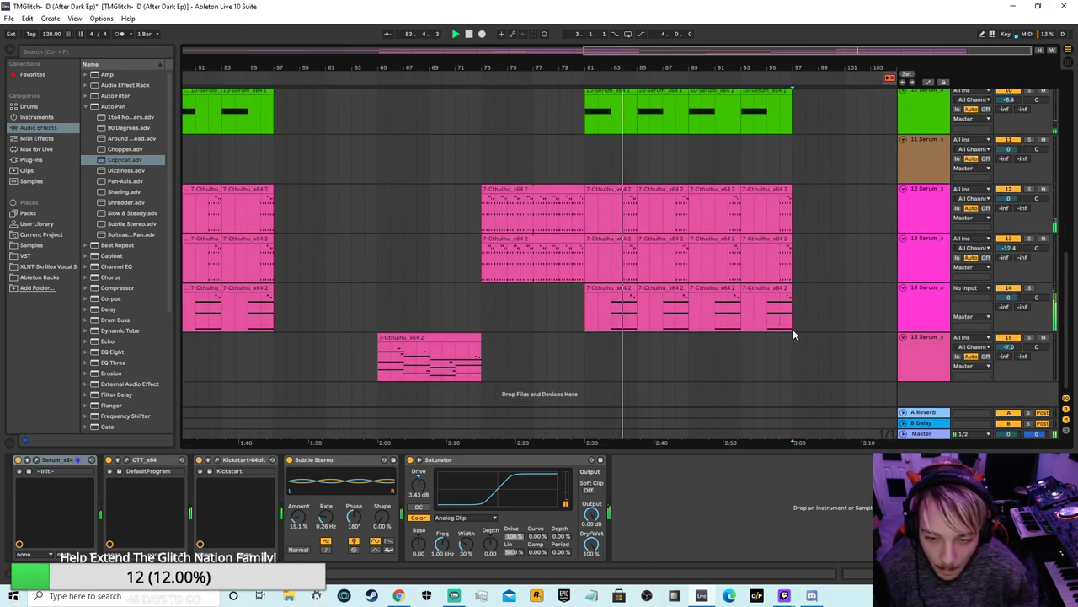
drag(790, 330, 485, 142)
drag(615, 137, 834, 140)
click(246, 94)
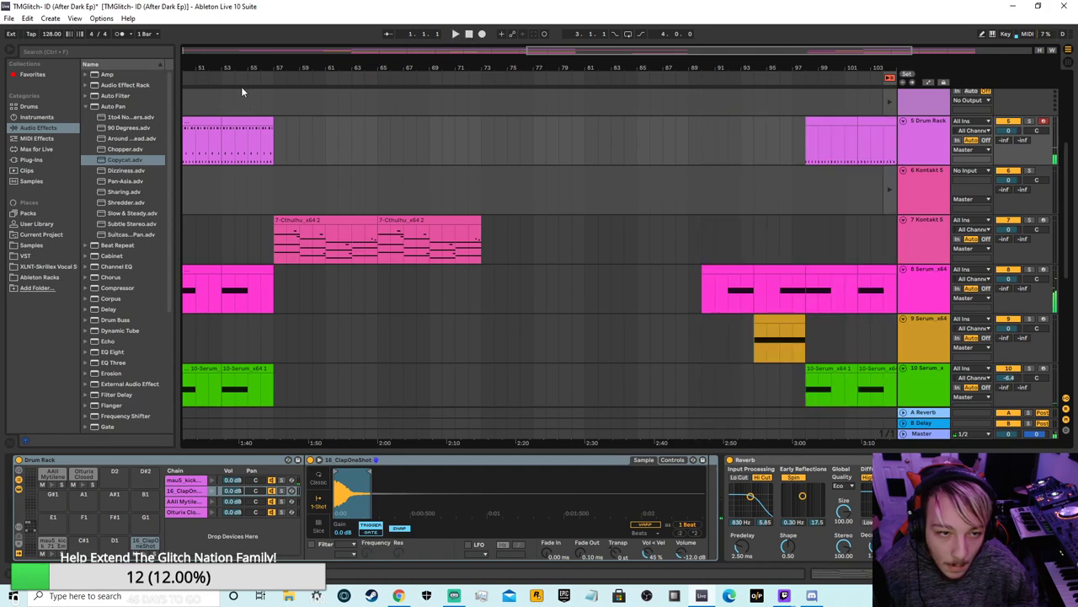
drag(571, 50, 545, 50)
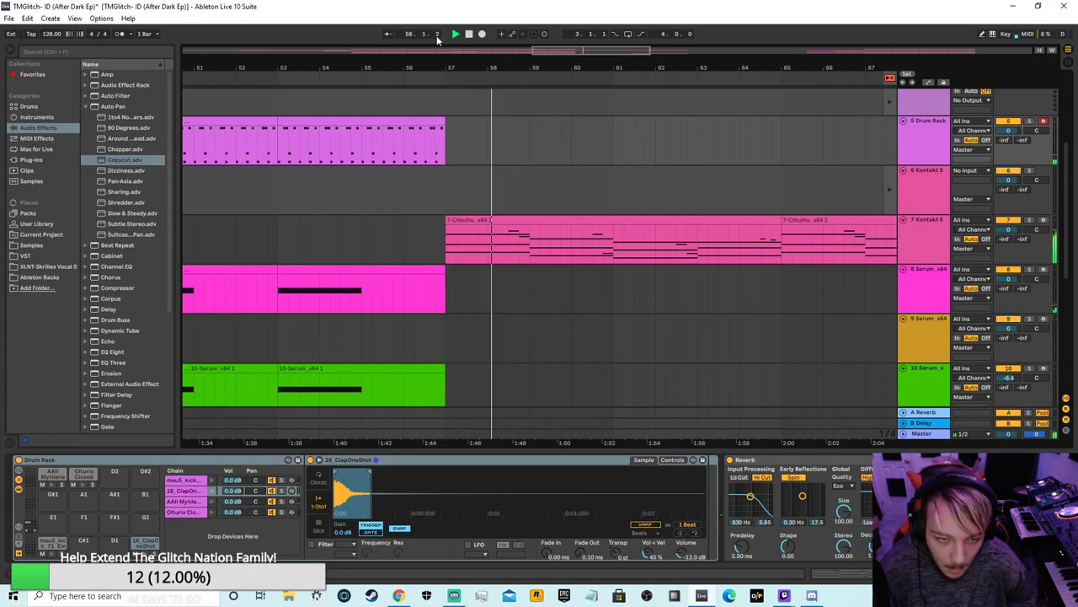
Step: Duplicate the Serum track 15 clip between bars 65 and 73 so the layer continues from bar 73 to 81
scroll(619, 121, down, 1)
scroll(618, 126, down, 6)
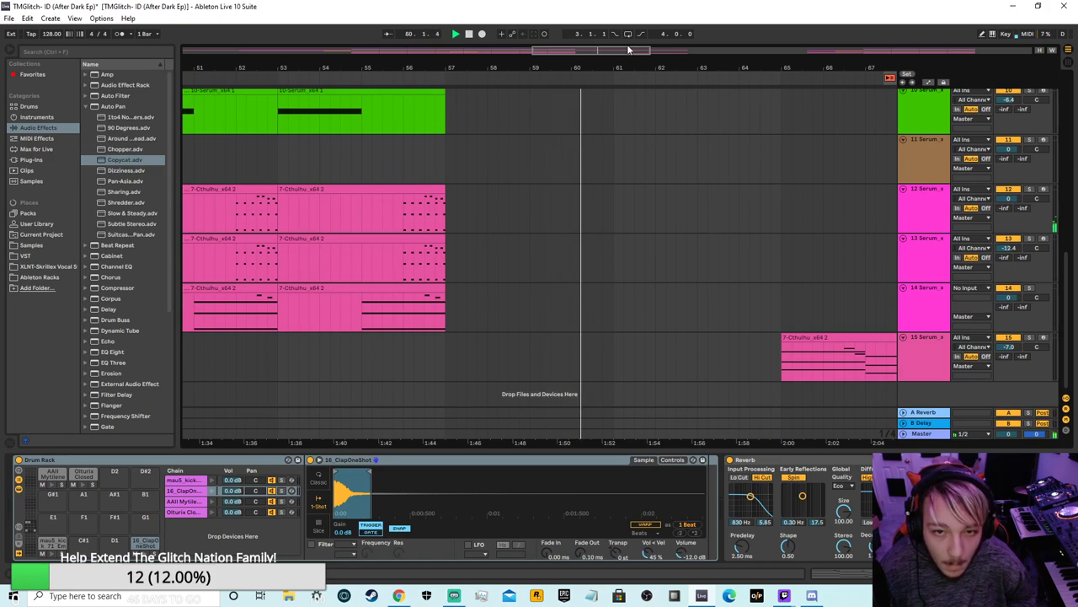
drag(756, 68, 766, 38)
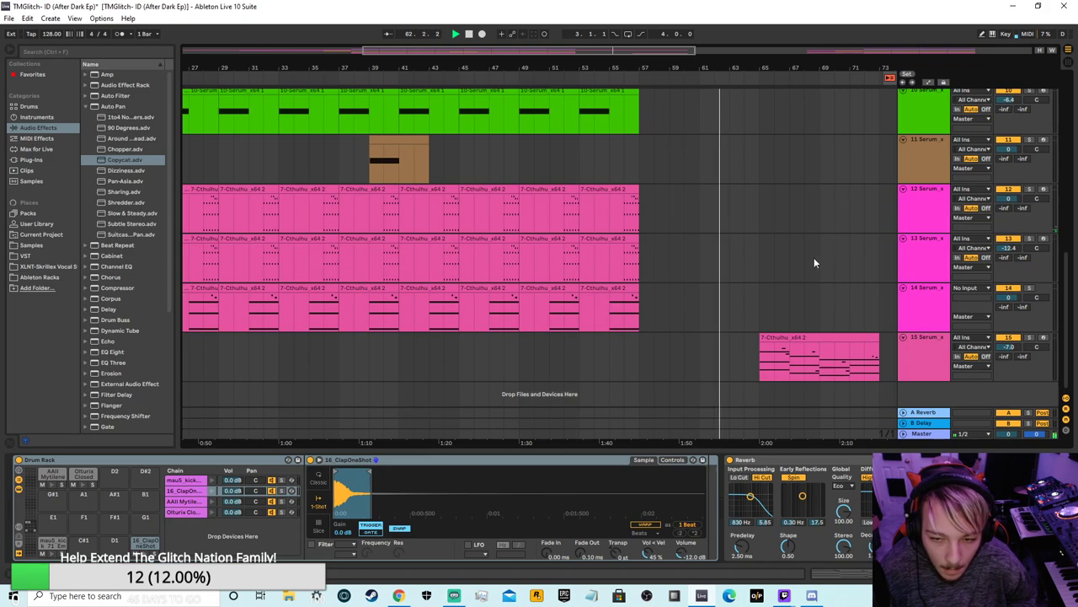
scroll(810, 236, up, 5)
scroll(775, 182, down, 4)
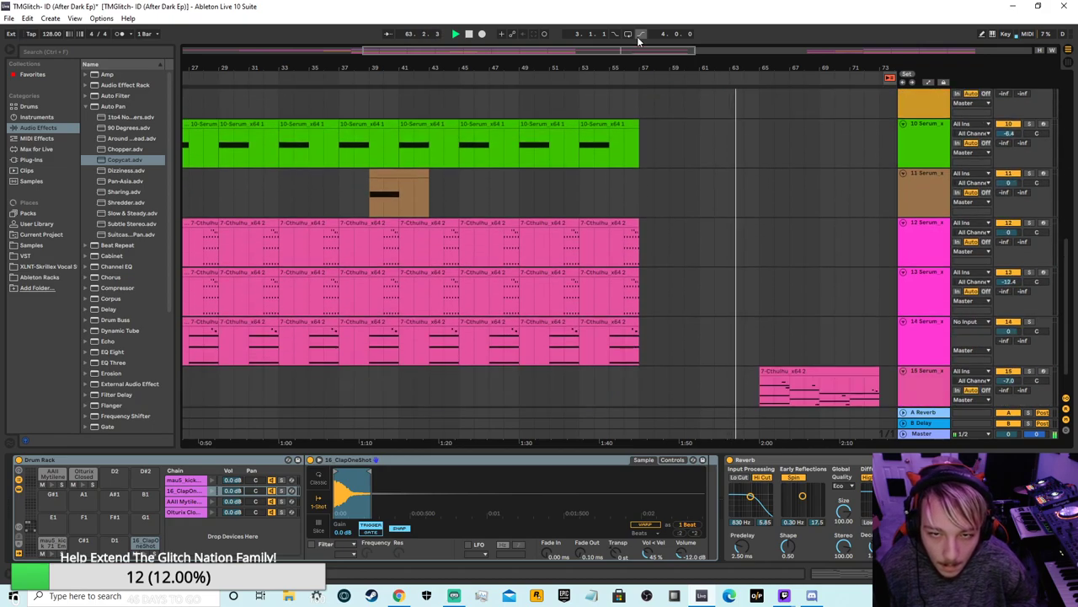
drag(649, 51, 317, 56)
drag(761, 51, 760, 53)
click(812, 381)
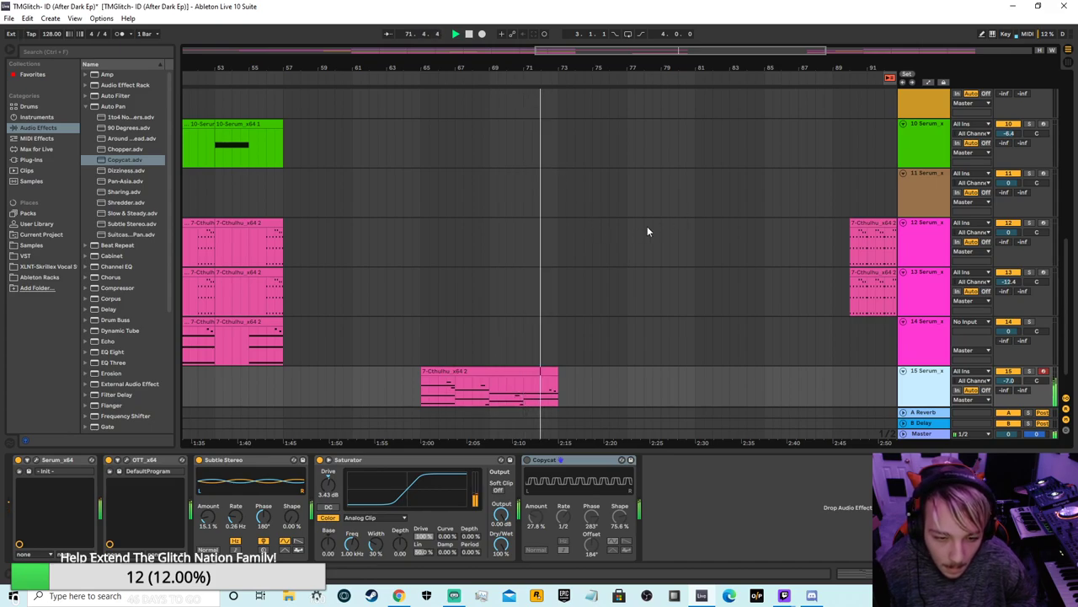
right_click(510, 369)
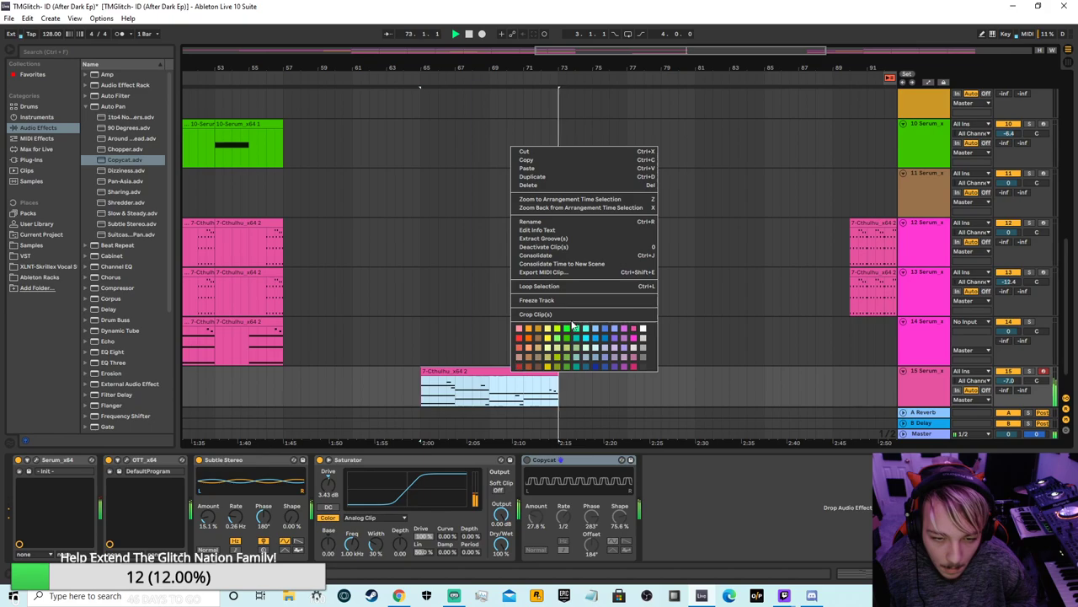
click(558, 188)
scroll(657, 195, down, 1)
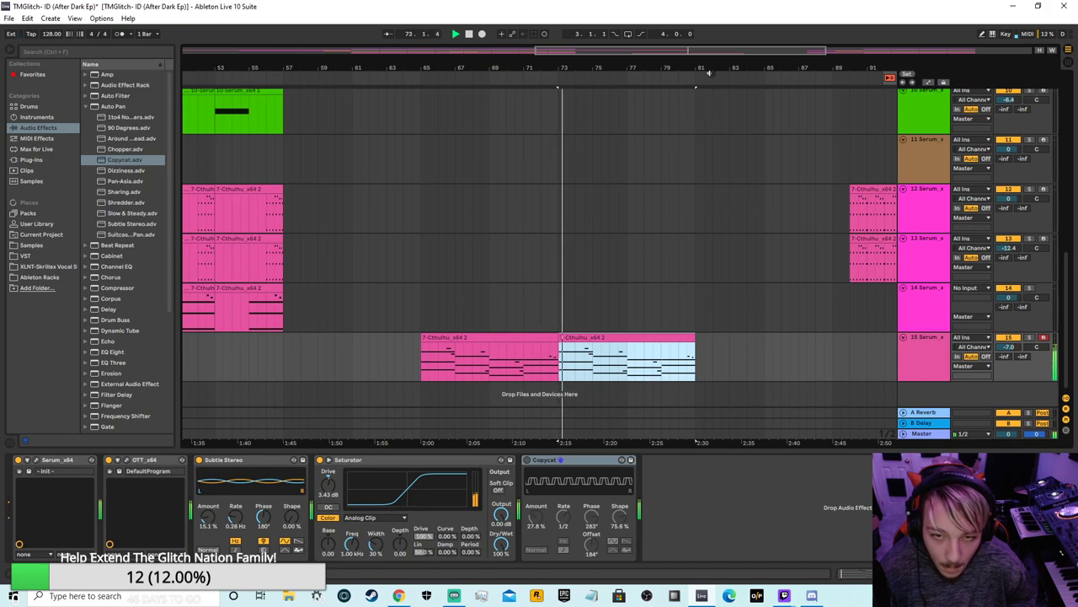
Step: Duplicate the Kontakt track 7 clip between bars 65 and 73 to extend the chords from bar 73 to 81
drag(714, 49, 712, 20)
scroll(668, 270, up, 8)
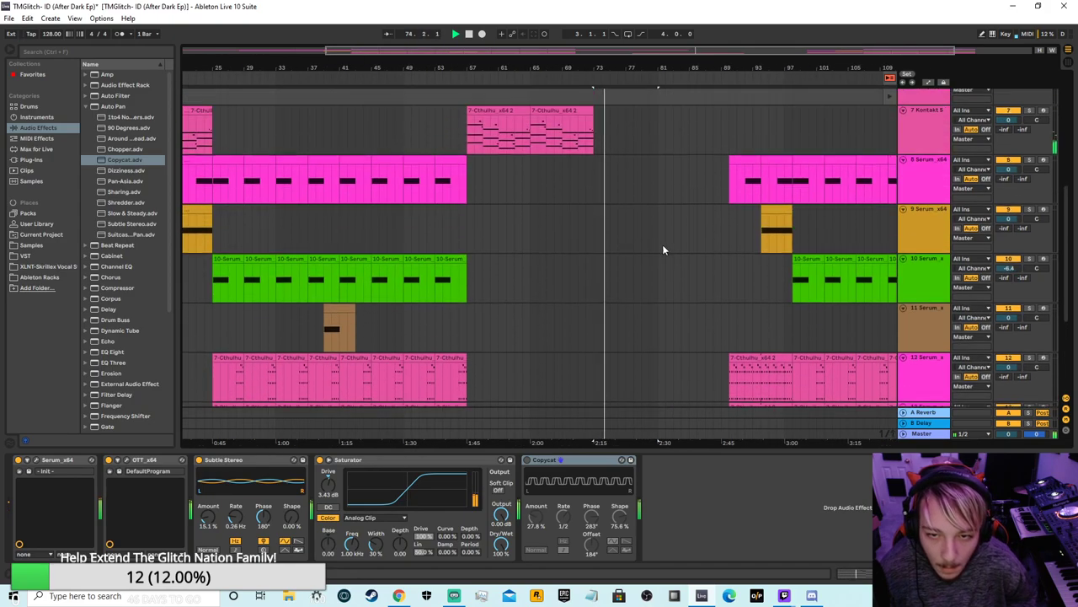
right_click(583, 244)
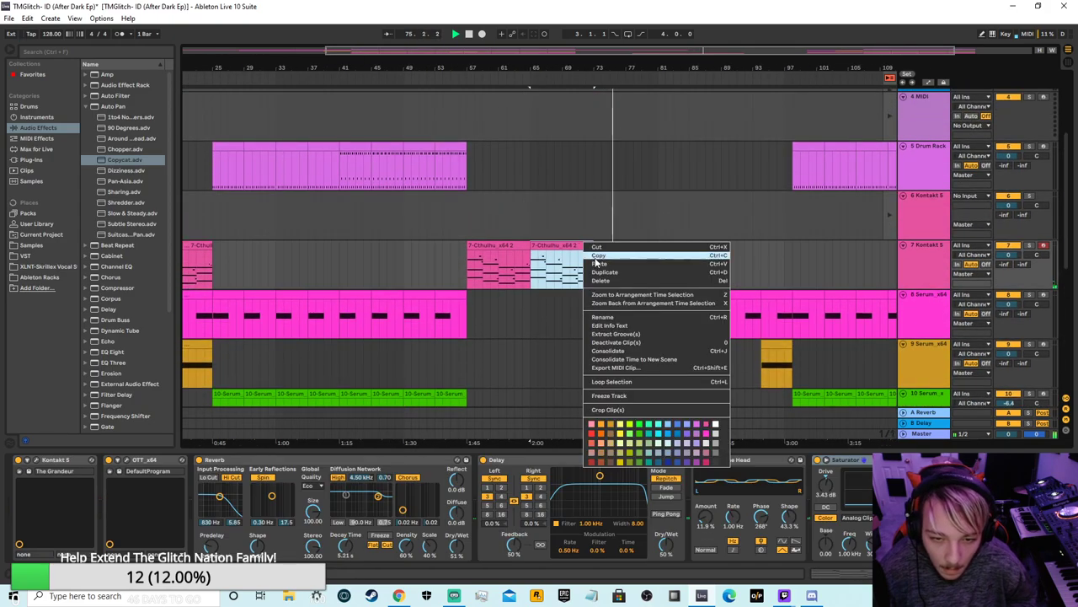
click(600, 270)
scroll(690, 245, down, 8)
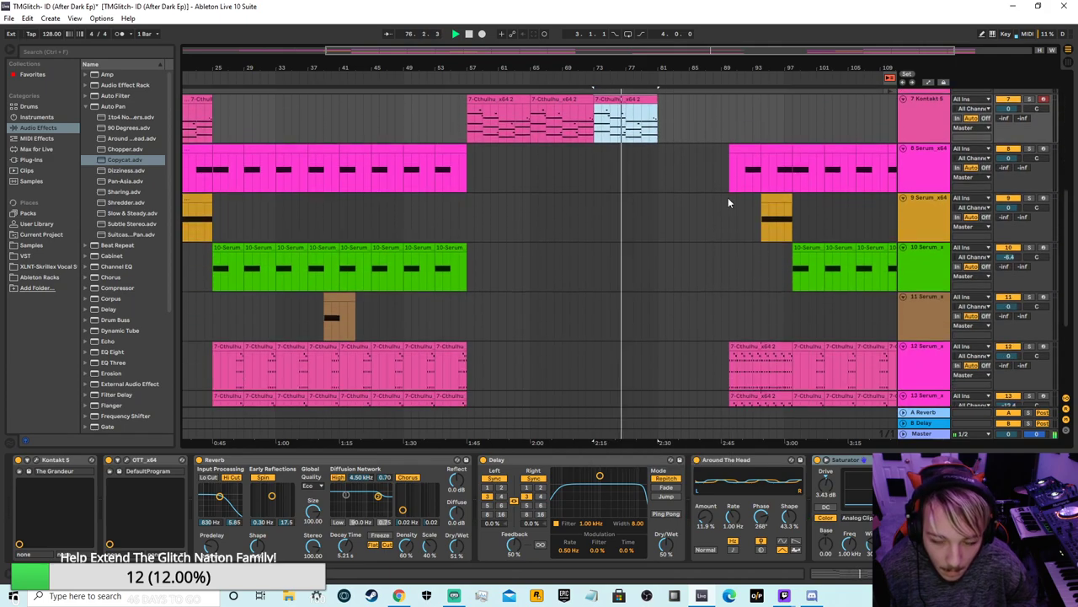
scroll(693, 260, up, 6)
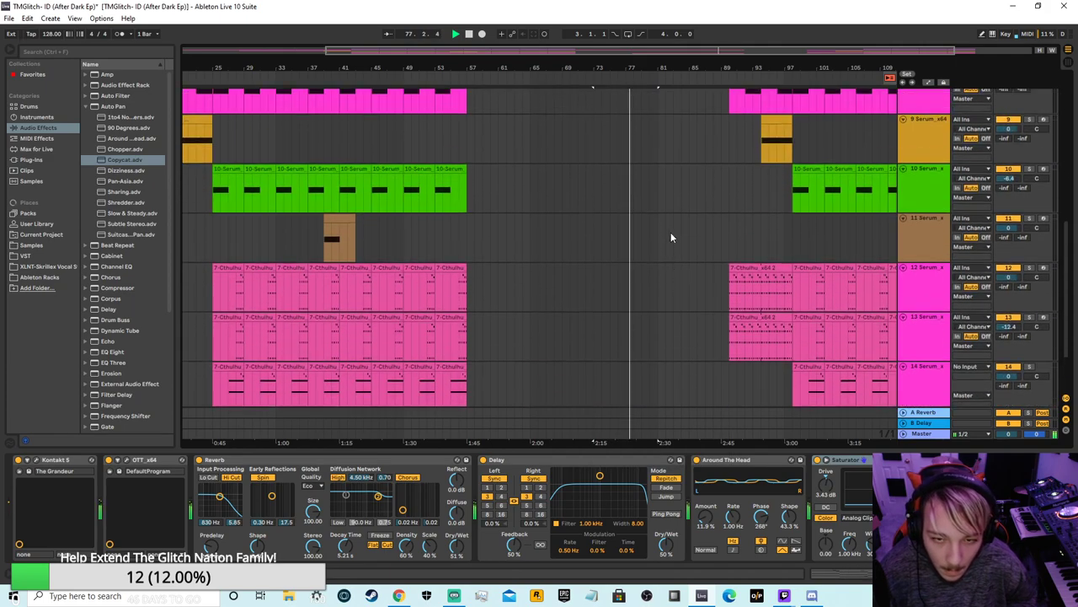
scroll(716, 169, down, 1)
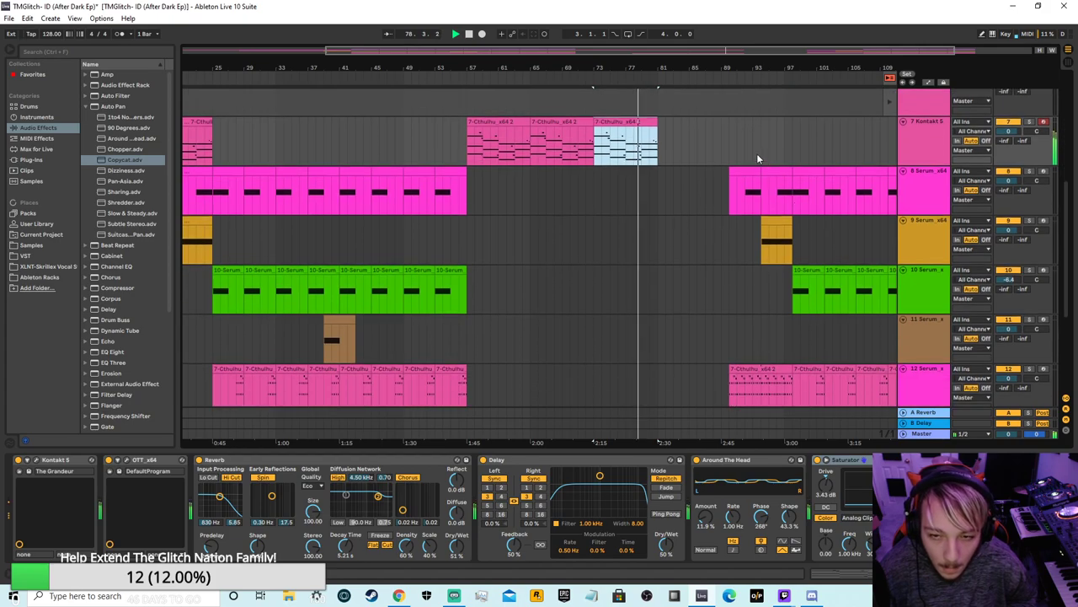
scroll(733, 136, down, 1)
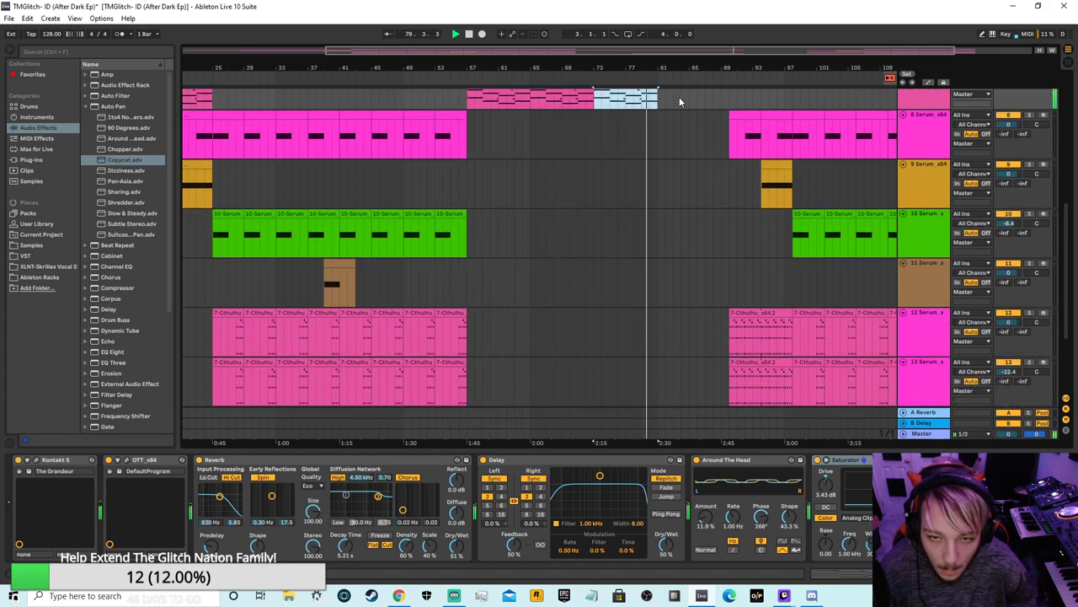
scroll(679, 101, down, 3)
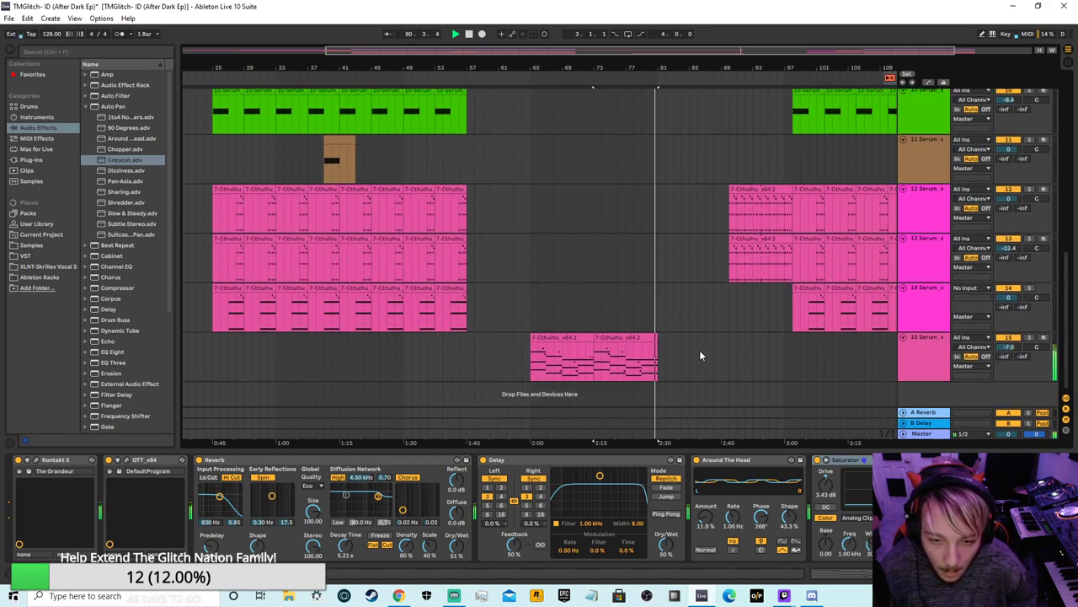
scroll(674, 295, up, 3)
click(481, 36)
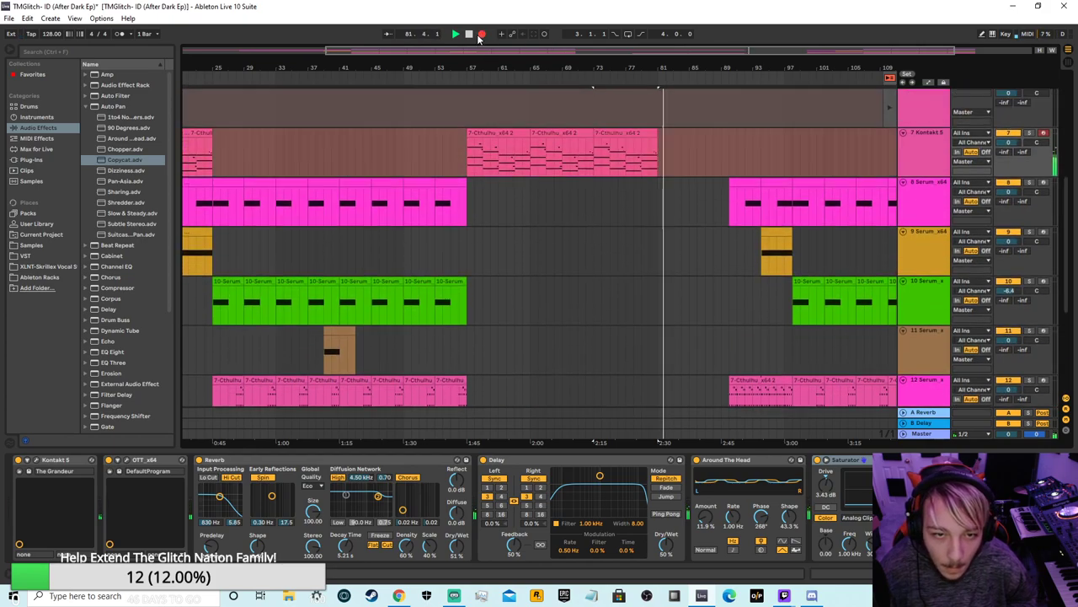
click(481, 36)
drag(704, 151, 660, 162)
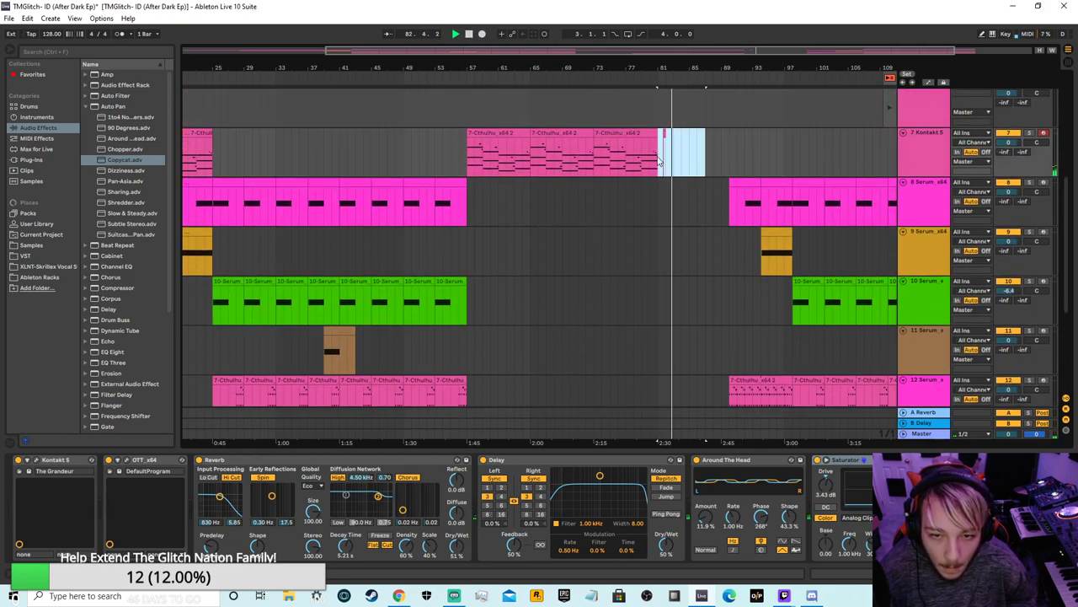
key(Delete)
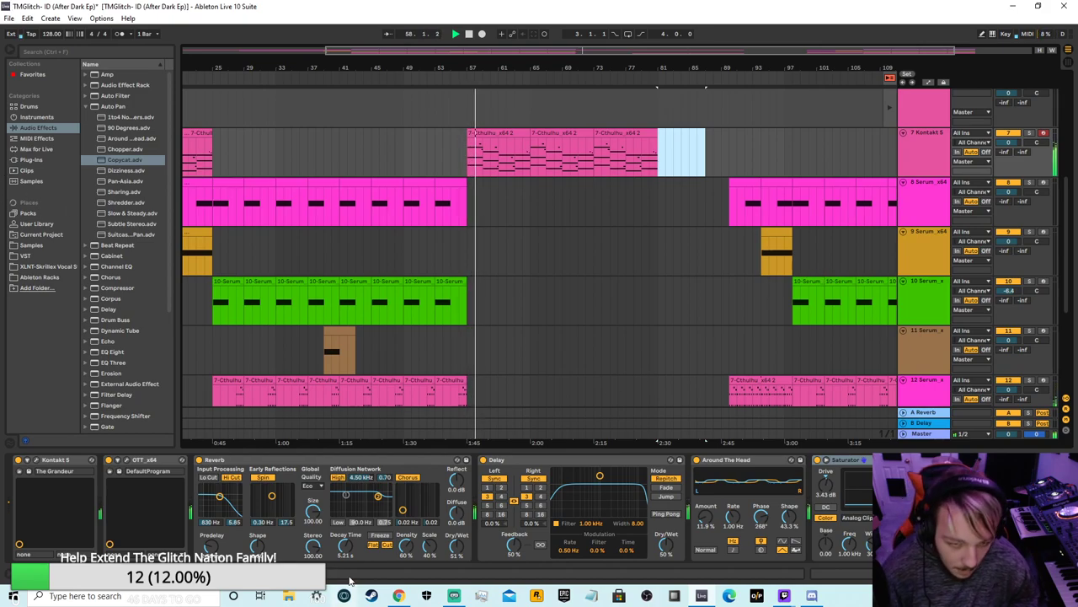
Step: Open the Serum instrument on track 15, adjust oscillator B's detune during playback, and close the plug-in
scroll(553, 283, down, 5)
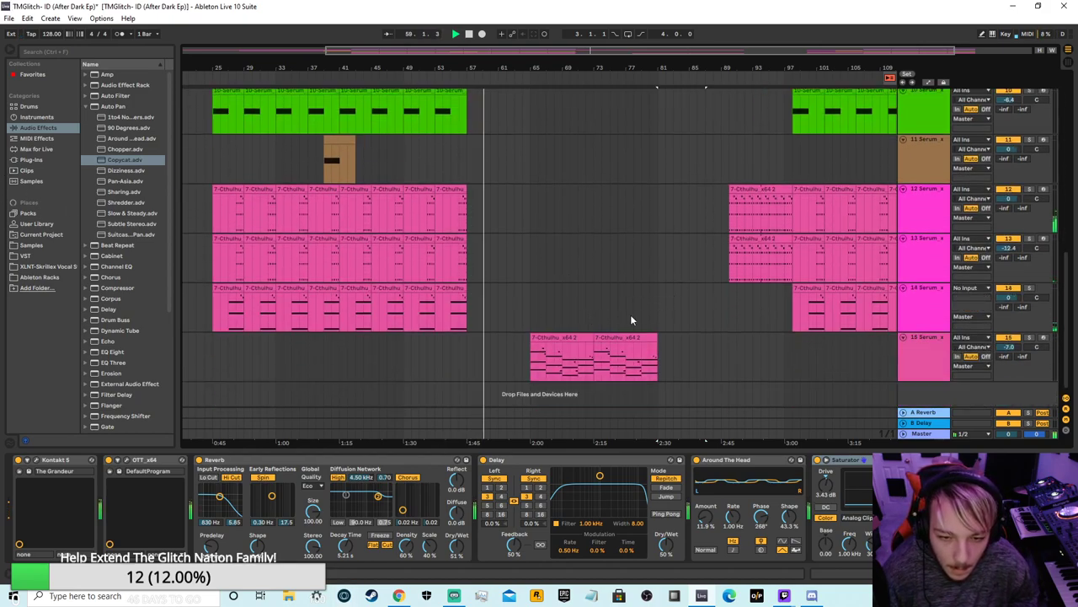
click(921, 341)
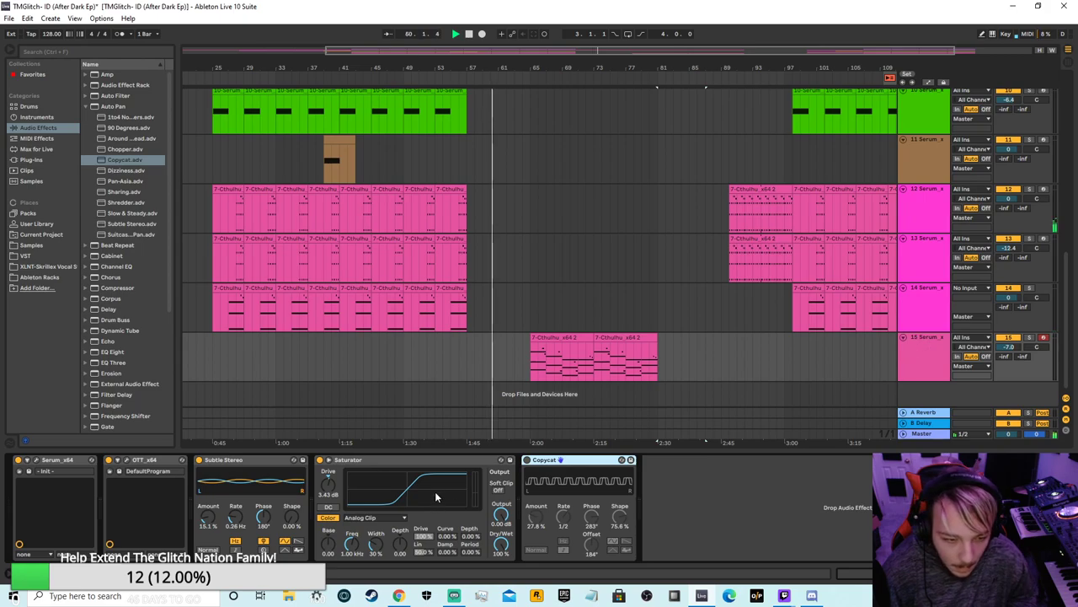
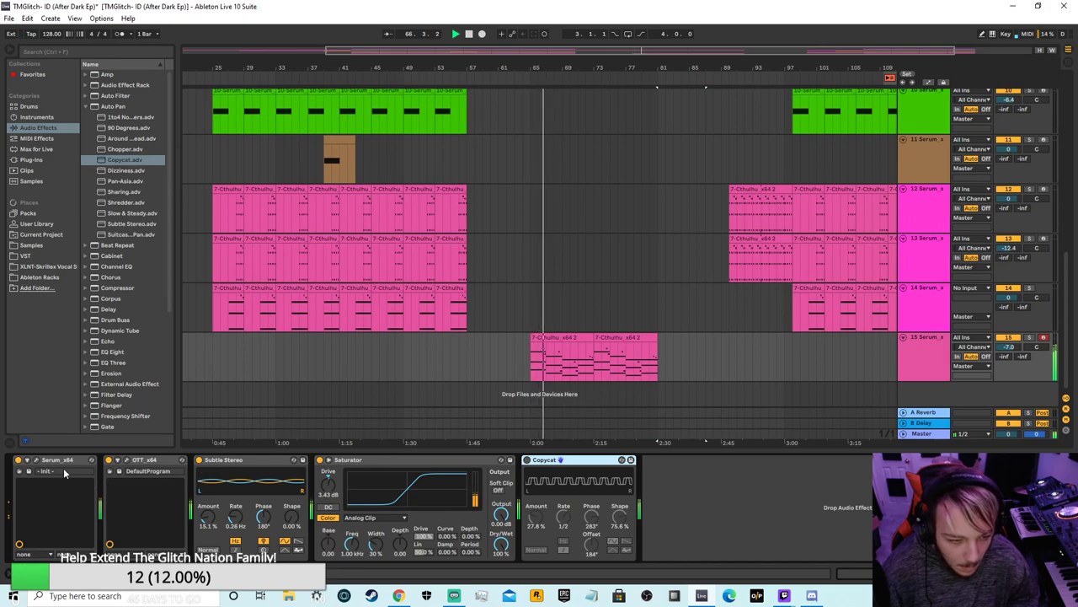
click(28, 470)
click(483, 99)
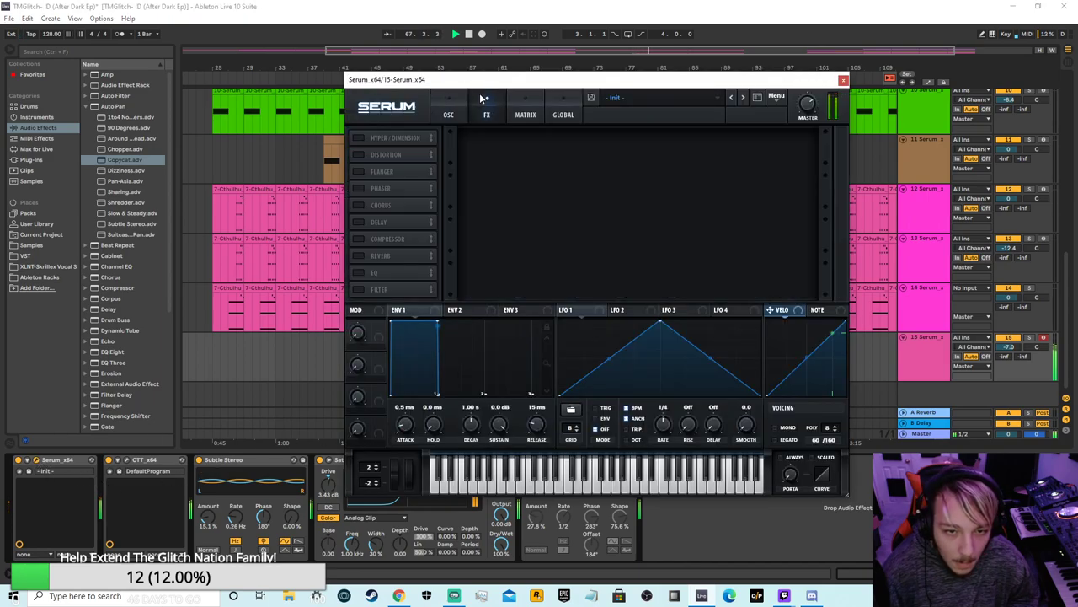
click(449, 105)
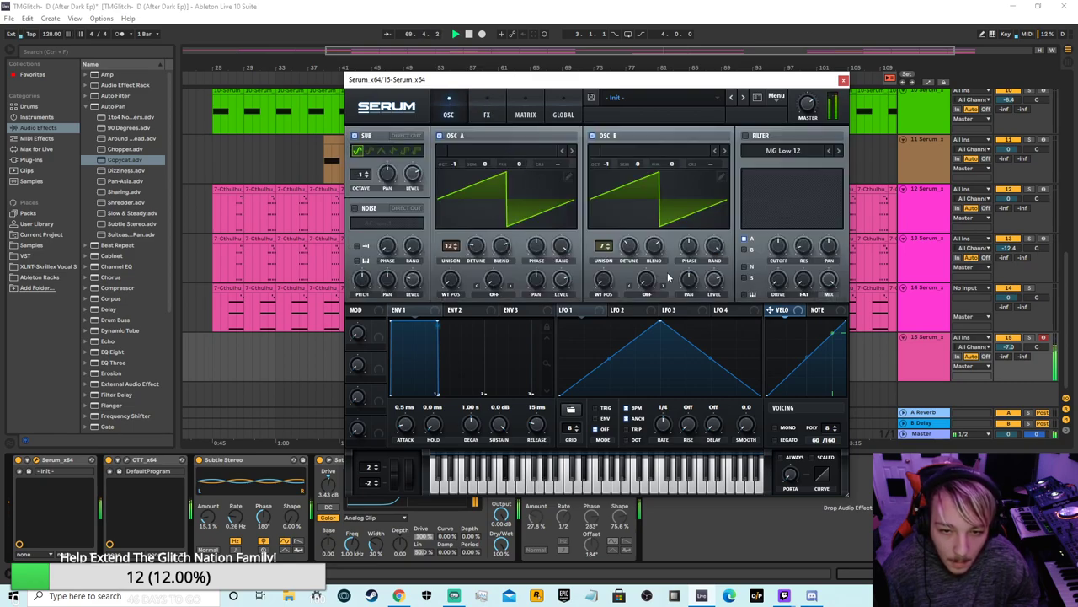
drag(628, 250, 612, 267)
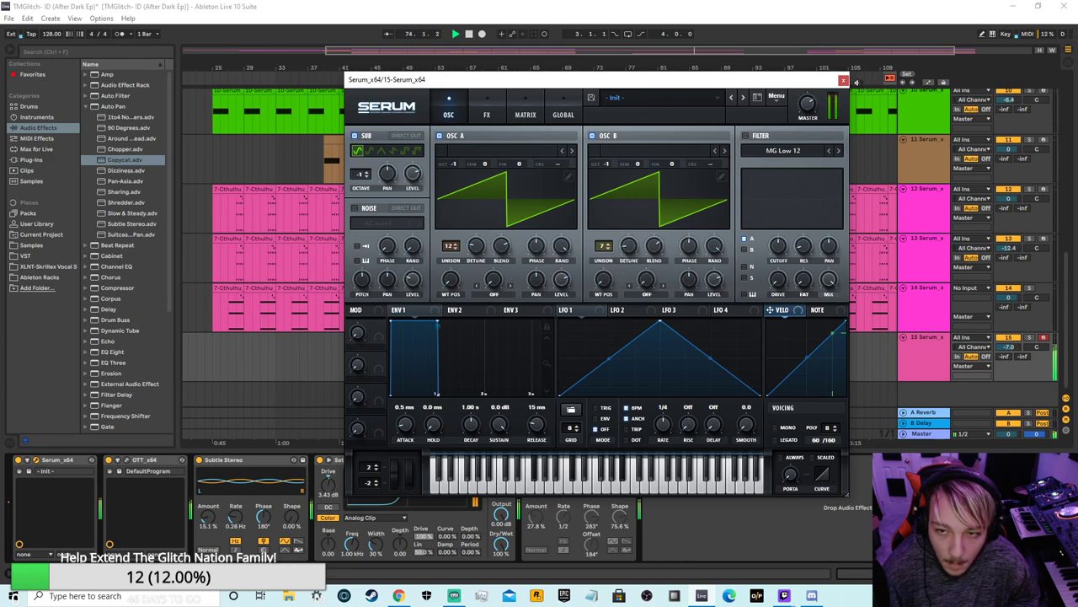
click(843, 80)
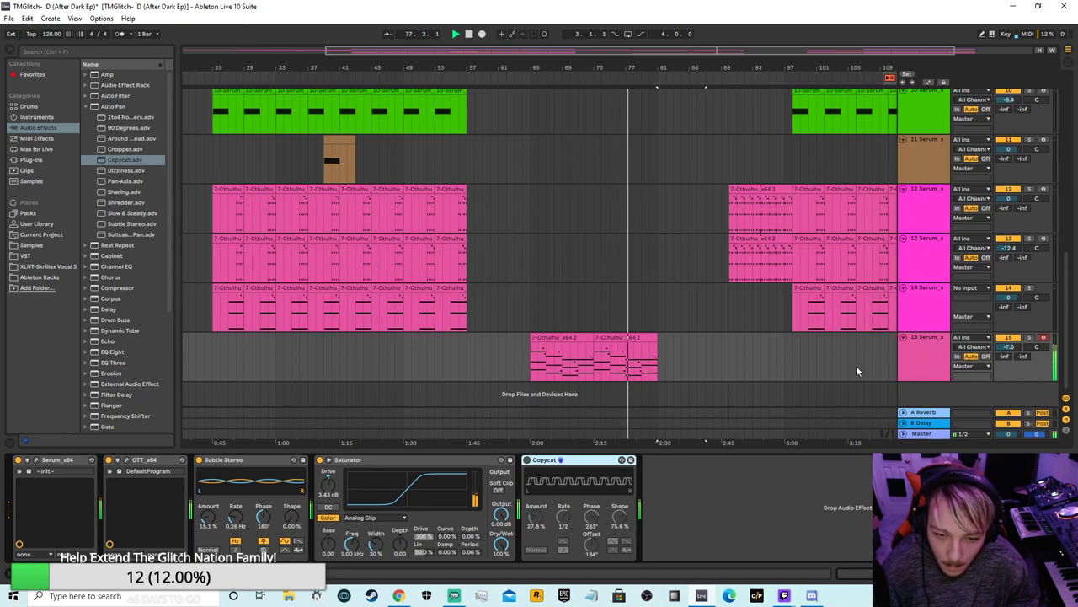
Step: Move all build-up and second-drop clips from bar 90 onward on tracks 5 to 14 to start at bar 81
mouse_move(708, 50)
mouse_down()
mouse_move(707, 127)
mouse_move(707, 49)
mouse_up()
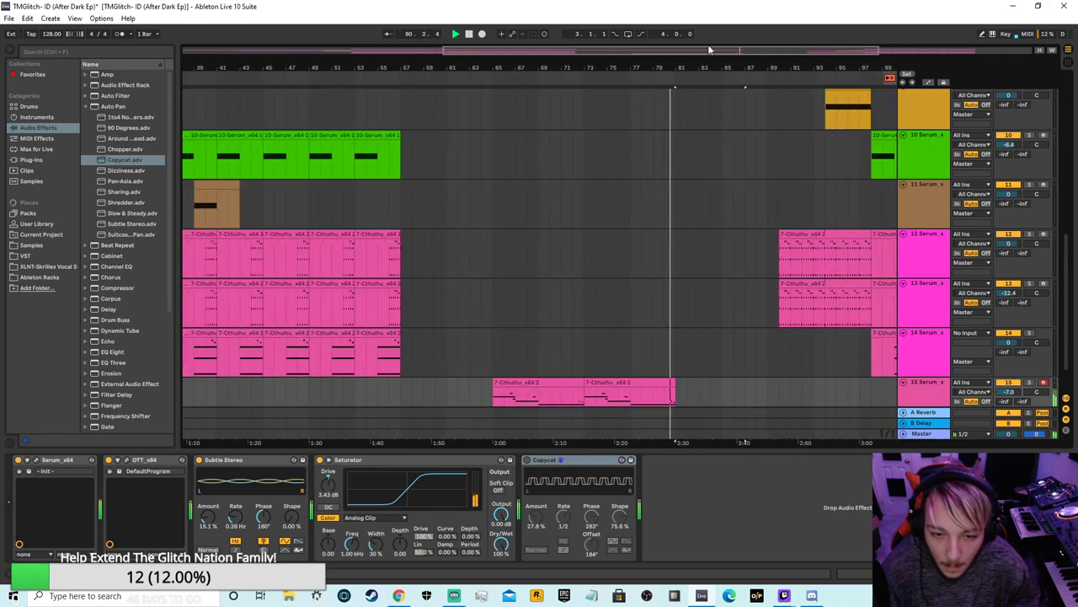
scroll(672, 210, down, 1)
scroll(683, 220, up, 4)
click(393, 77)
scroll(830, 198, down, 1)
click(764, 78)
scroll(816, 145, down, 4)
scroll(812, 152, up, 2)
drag(796, 48, 797, 16)
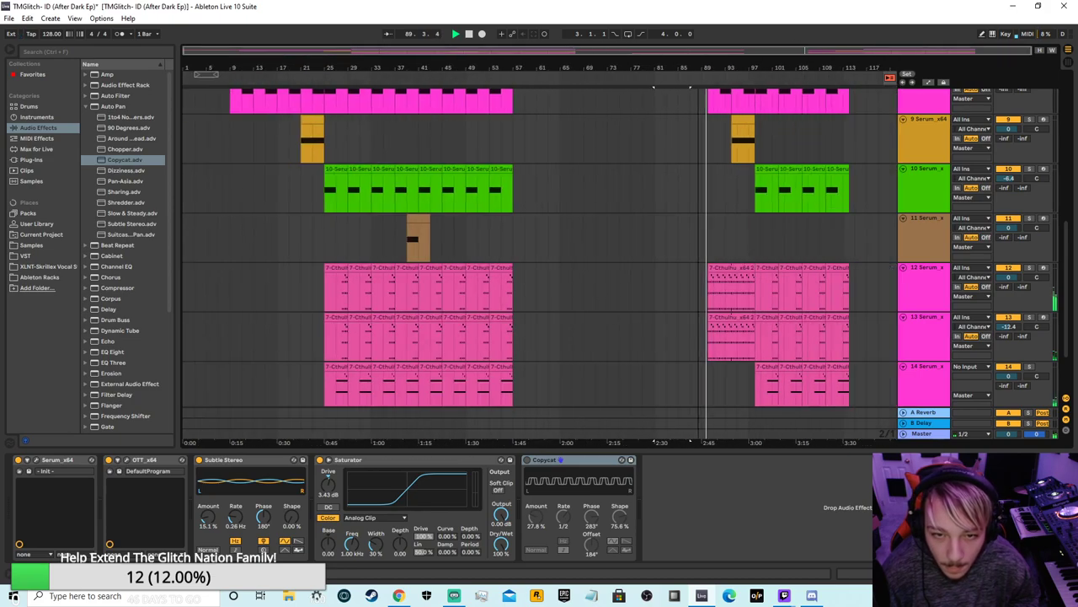
scroll(839, 315, up, 4)
scroll(719, 221, down, 6)
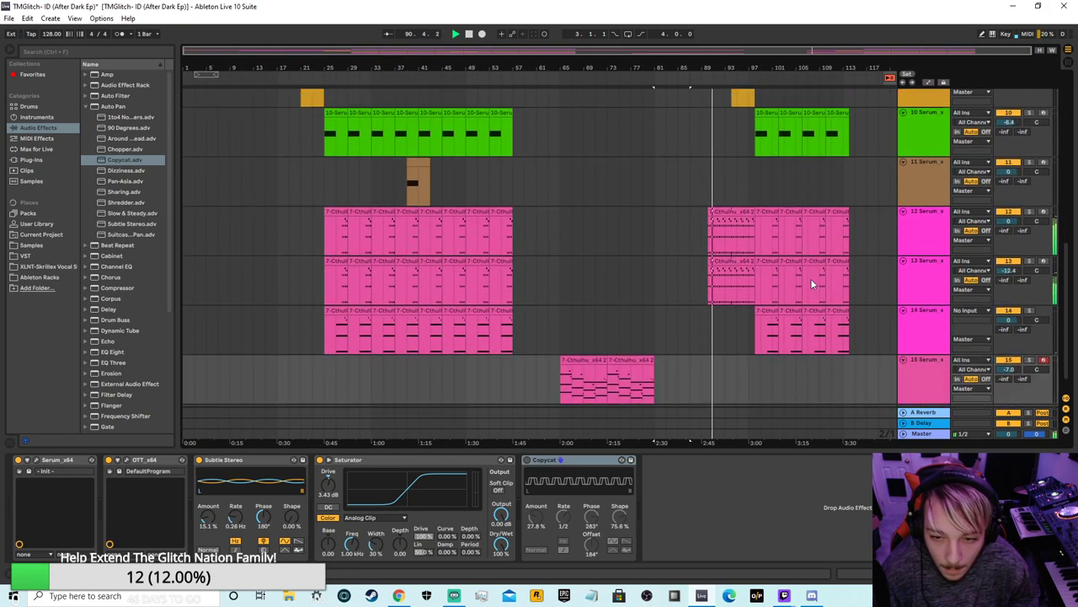
scroll(843, 302, down, 1)
drag(849, 330, 714, 128)
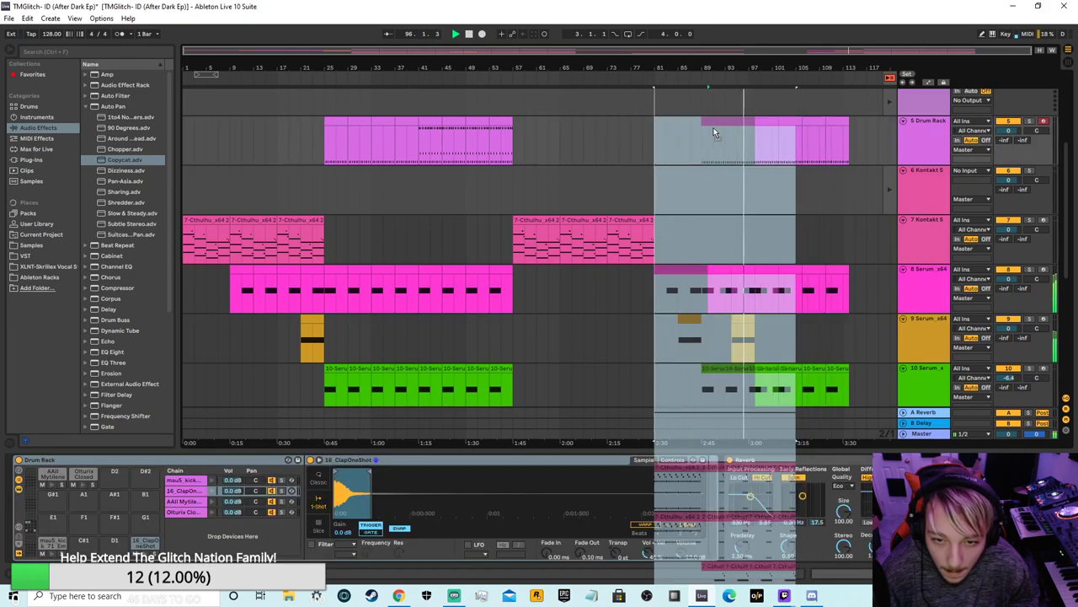
Step: Play the breakdown from bar 57 and examine how the Kontakt and Serum tracks lead into the build-up at bar 81
scroll(667, 205, down, 5)
scroll(671, 270, down, 1)
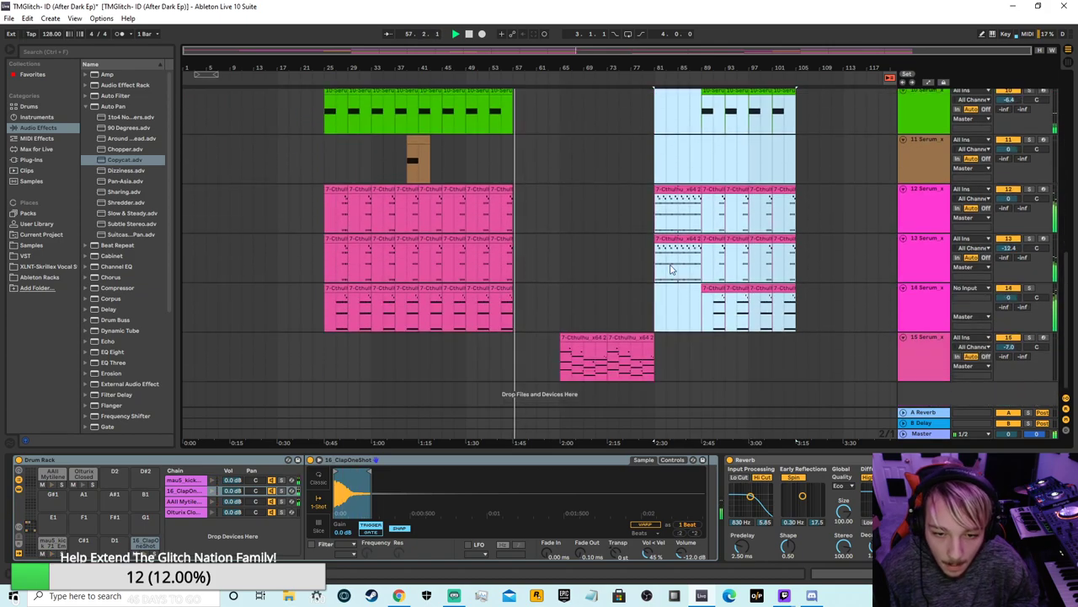
scroll(672, 270, up, 5)
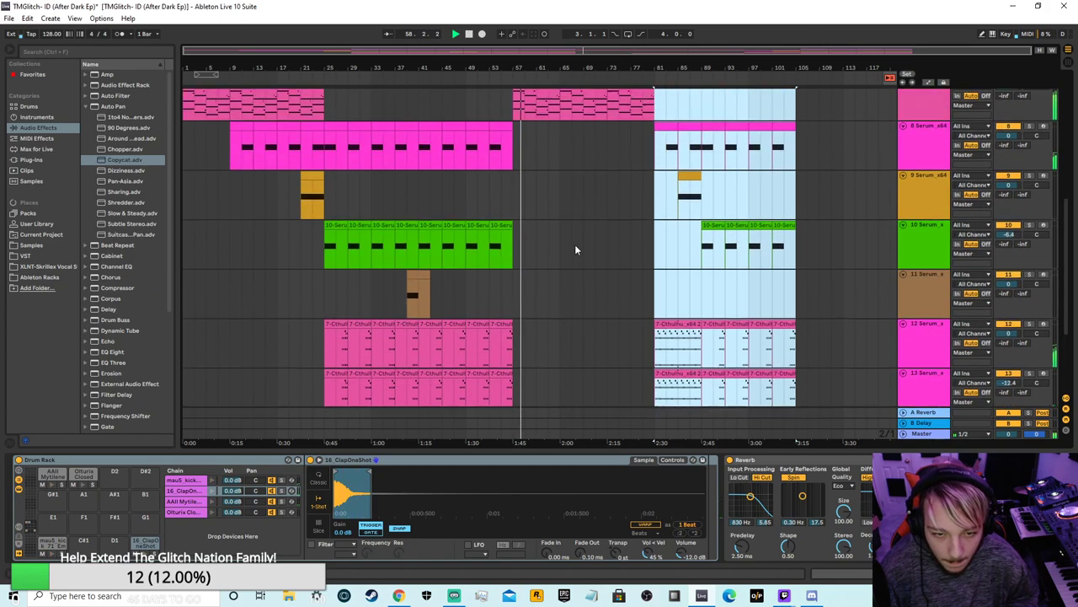
scroll(536, 221, down, 5)
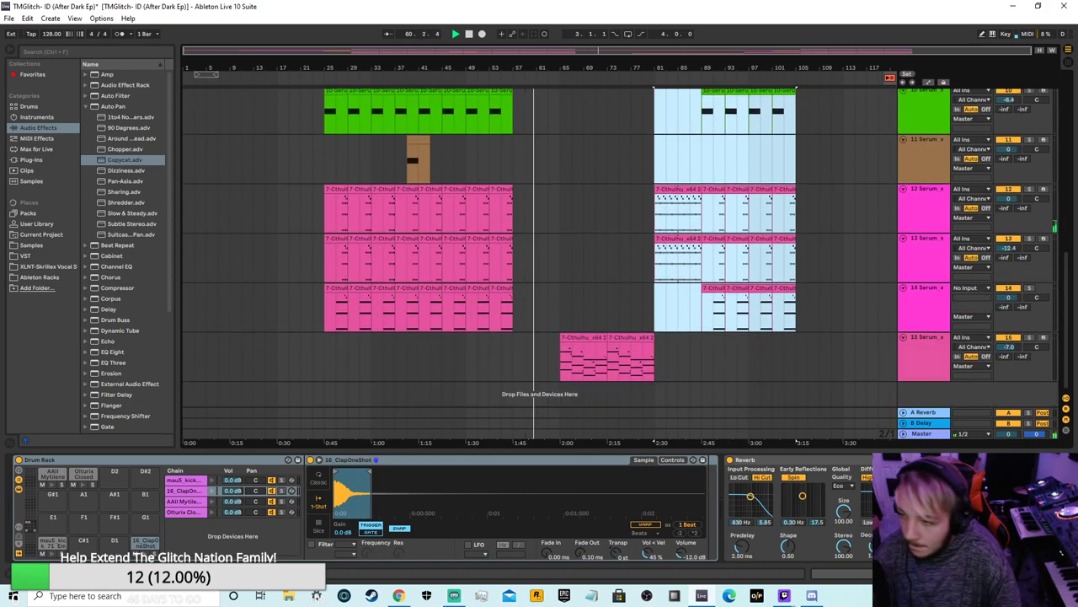
click(698, 359)
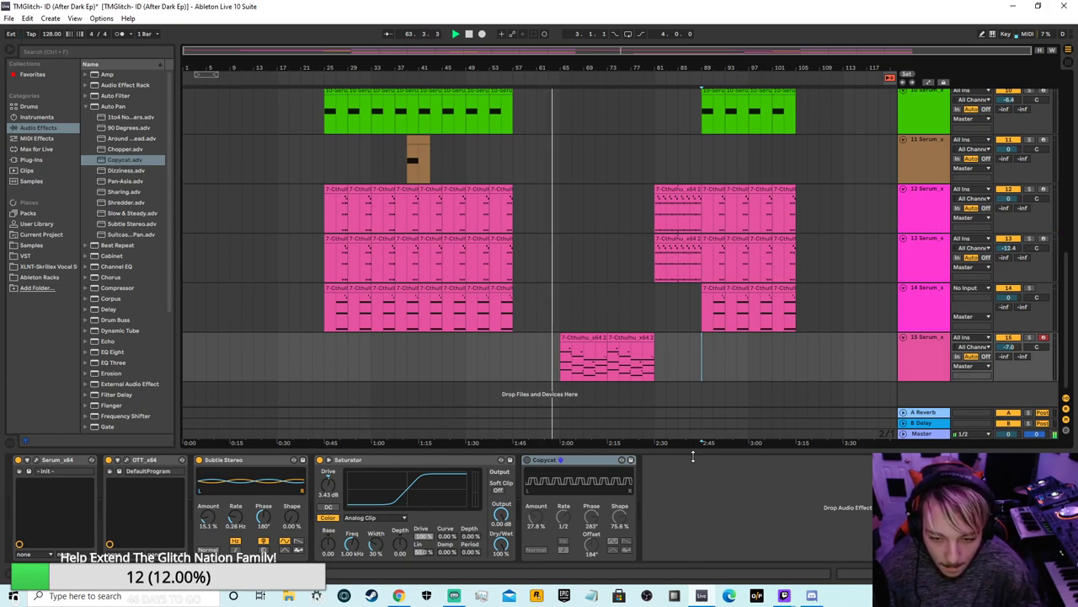
scroll(605, 406, up, 10)
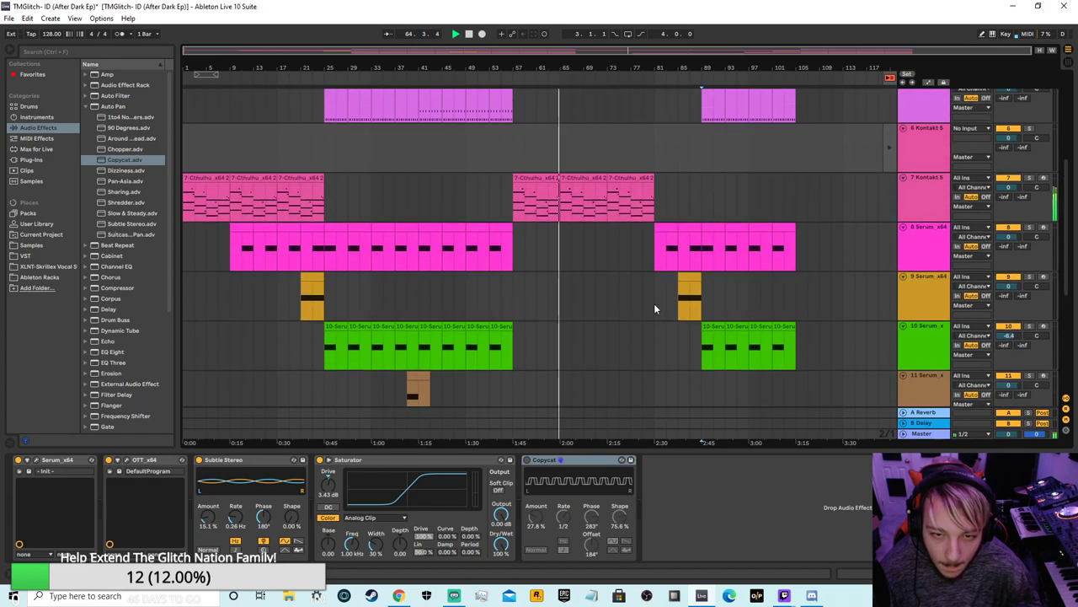
scroll(712, 211, down, 10)
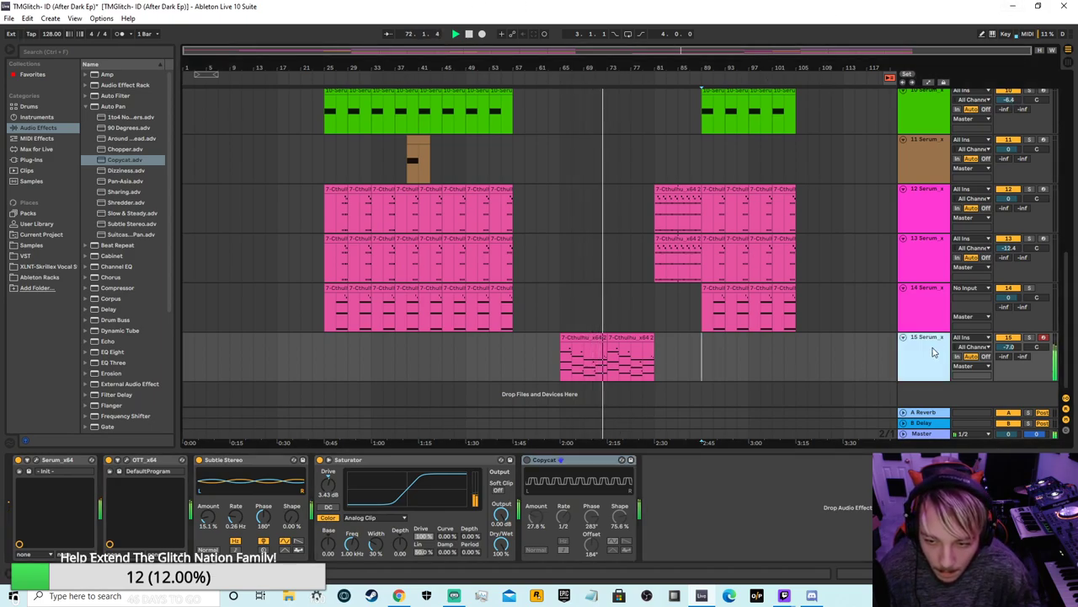
scroll(930, 346, up, 5)
scroll(717, 292, up, 3)
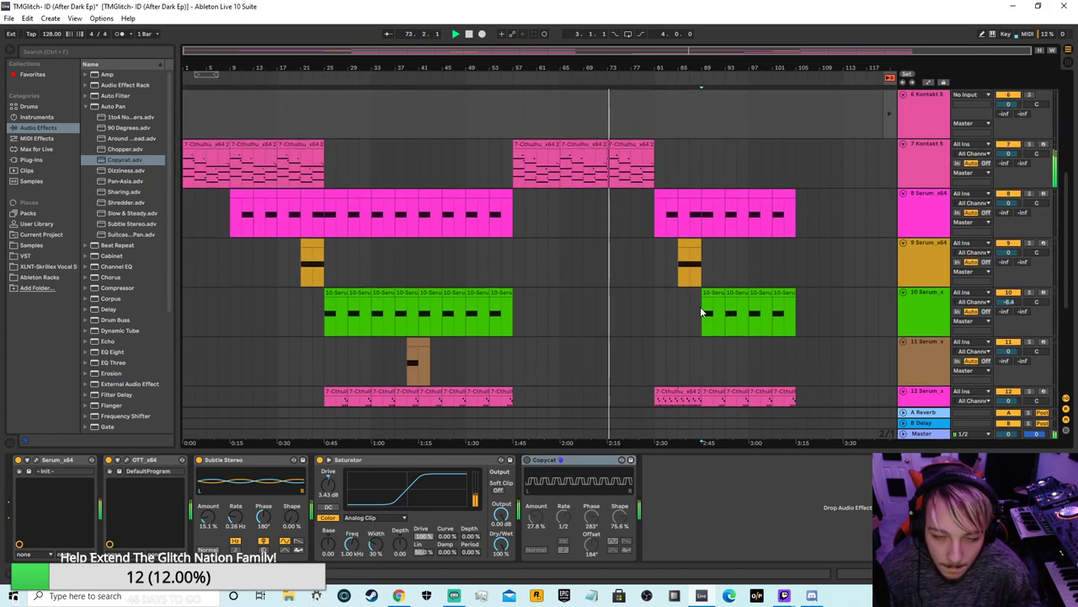
scroll(698, 316, down, 4)
scroll(647, 144, up, 3)
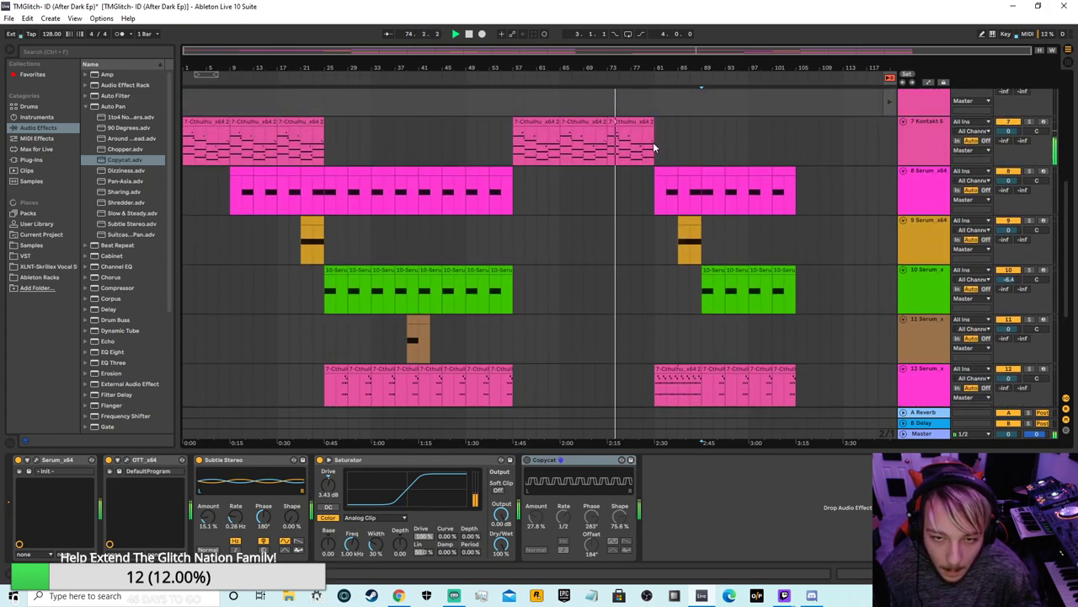
Step: Paste a copy of the four-bar clip onto Serum track 8 at bar 73, and move it to start at about bar 111
right_click(656, 181)
key(Escape)
right_click(611, 187)
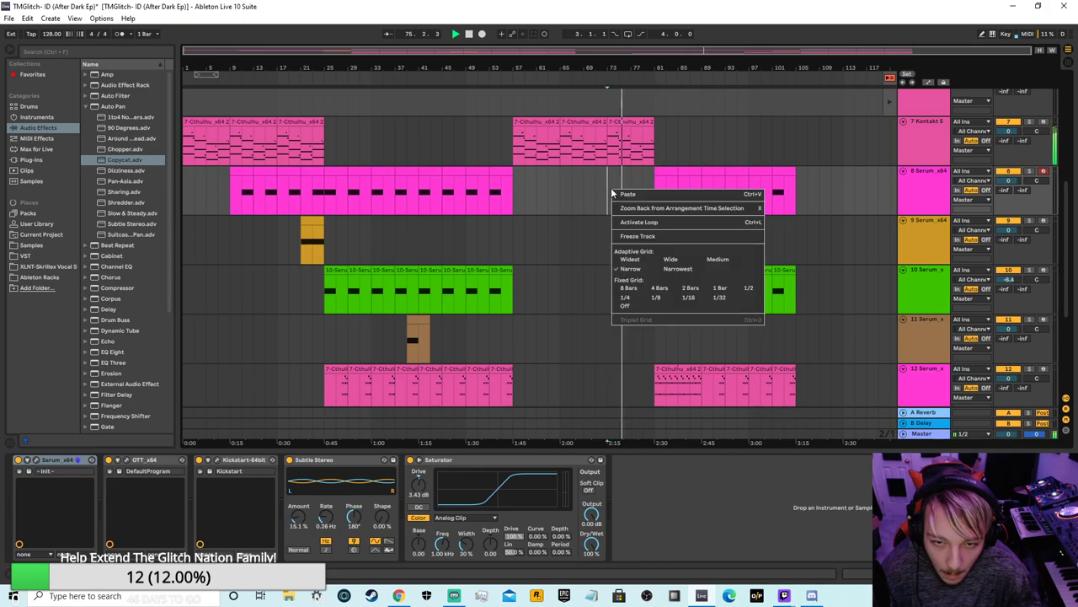
click(624, 193)
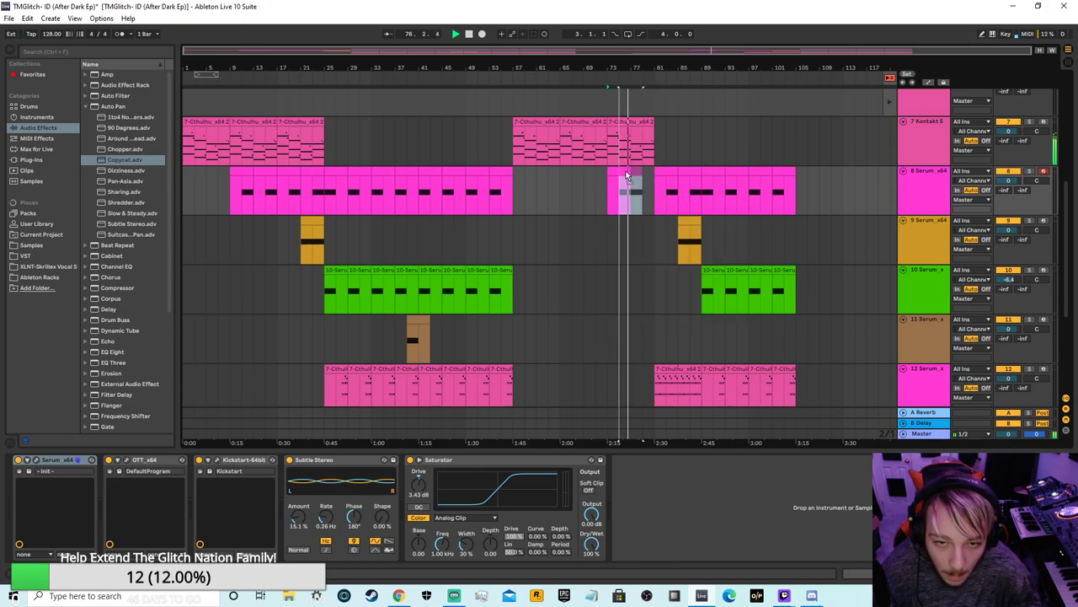
mouse_move(821, 135)
mouse_down()
mouse_move(835, 163)
mouse_move(821, 182)
mouse_move(618, 209)
mouse_move(635, 201)
mouse_move(835, 221)
mouse_move(826, 212)
mouse_move(615, 162)
mouse_move(814, 354)
mouse_move(863, 257)
mouse_move(844, 184)
mouse_up()
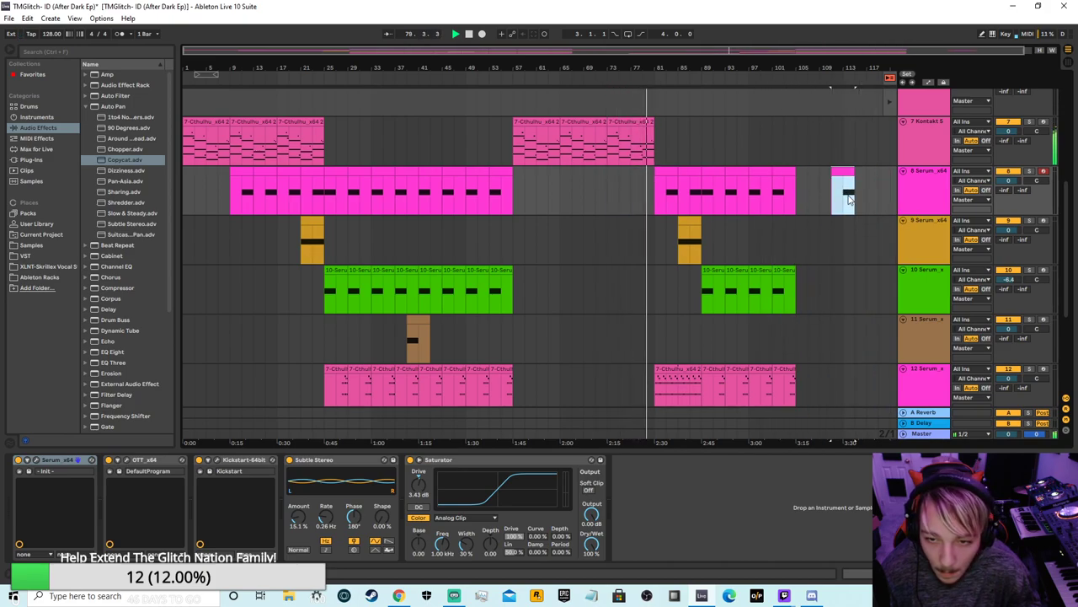
Step: Remove the isolated clip at bar 111 on the 8 Serum track
right_click(831, 168)
click(837, 172)
click(819, 171)
right_click(843, 175)
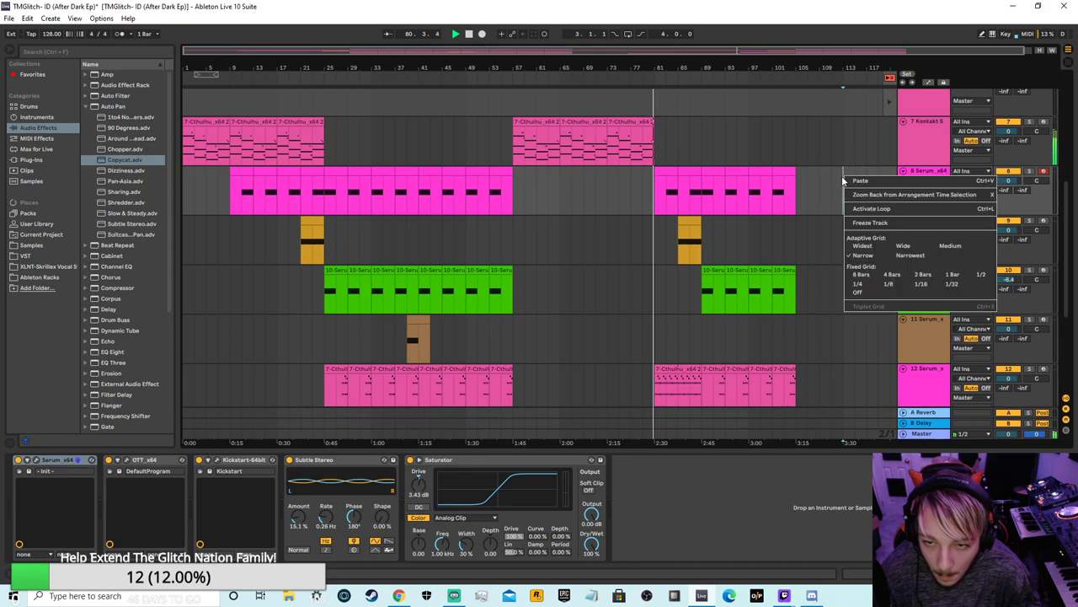
click(731, 59)
mouse_move(730, 51)
mouse_down()
mouse_move(722, 110)
mouse_move(724, 71)
mouse_up()
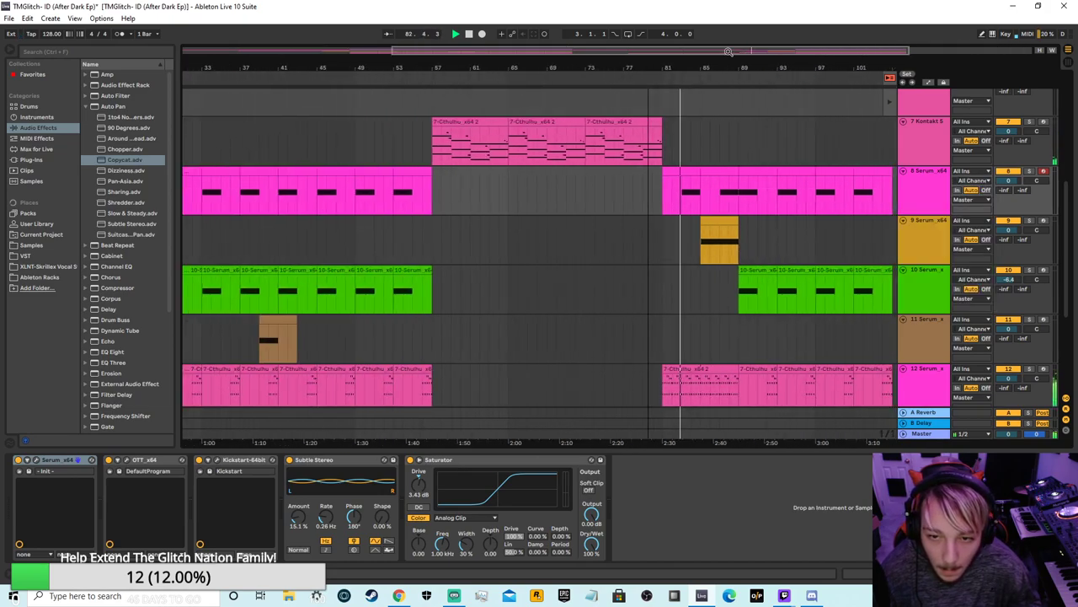
scroll(734, 311, down, 4)
right_click(638, 339)
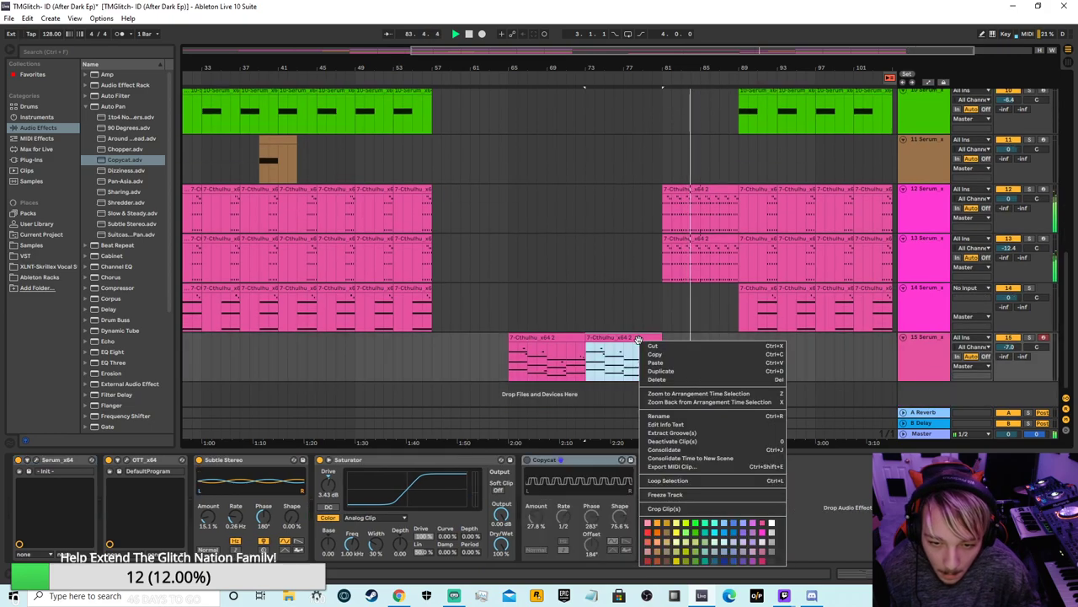
click(697, 335)
Step: Select all clips from bar 81 onward across the tracks and move the whole block to start at bar 109
scroll(768, 211, up, 1)
drag(738, 53, 734, 24)
drag(845, 346, 695, 95)
drag(756, 110, 888, 117)
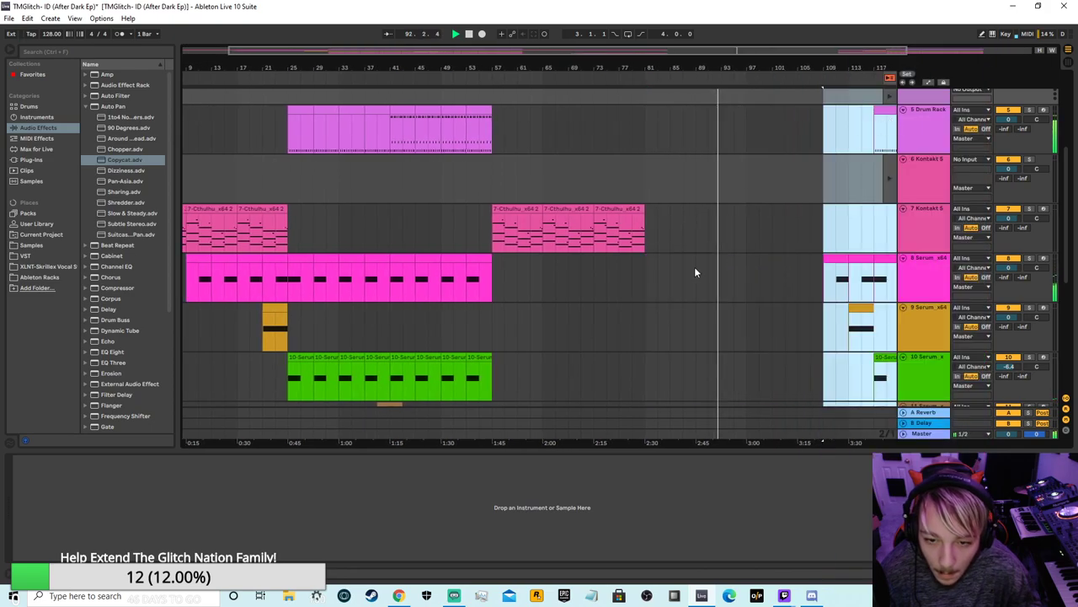
Step: Duplicate the last 7-Cthulhu clip on the 15 Serum track so the copy starts at bar 81
scroll(654, 363, down, 5)
scroll(647, 351, up, 5)
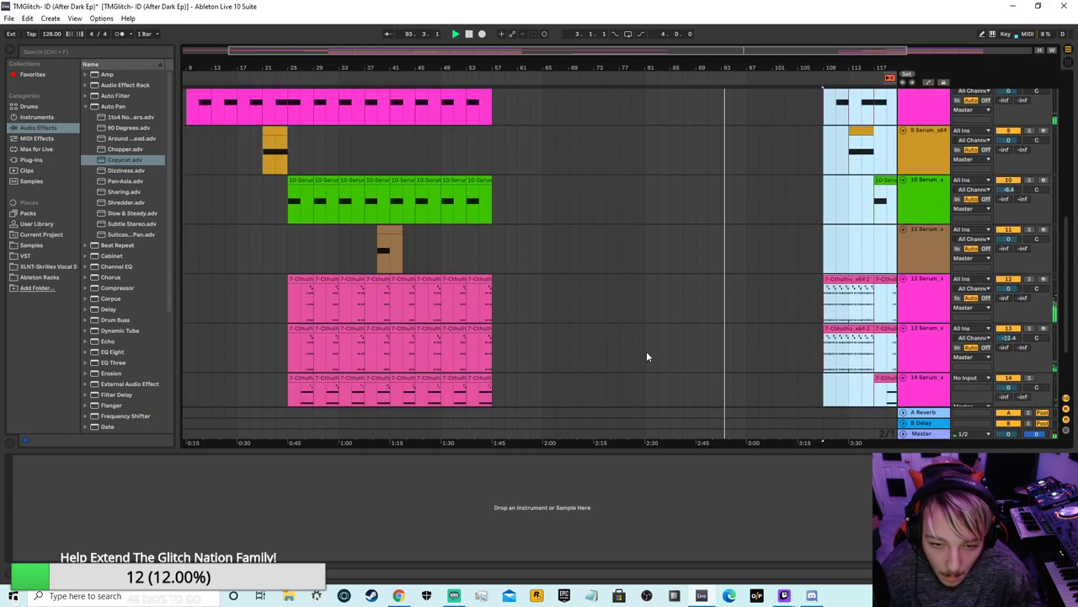
right_click(634, 165)
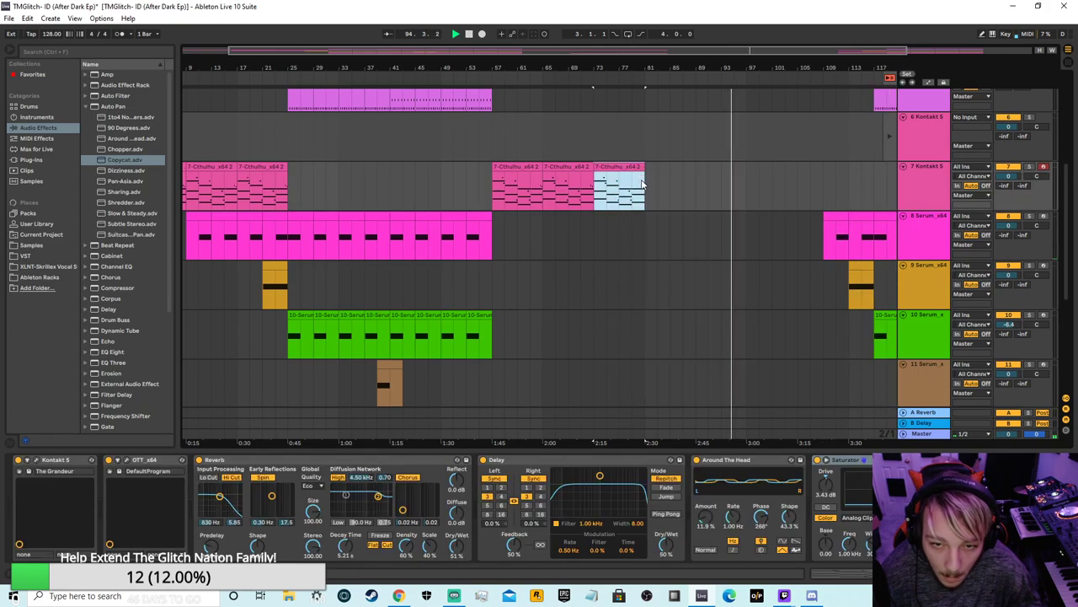
scroll(636, 222, down, 5)
right_click(624, 337)
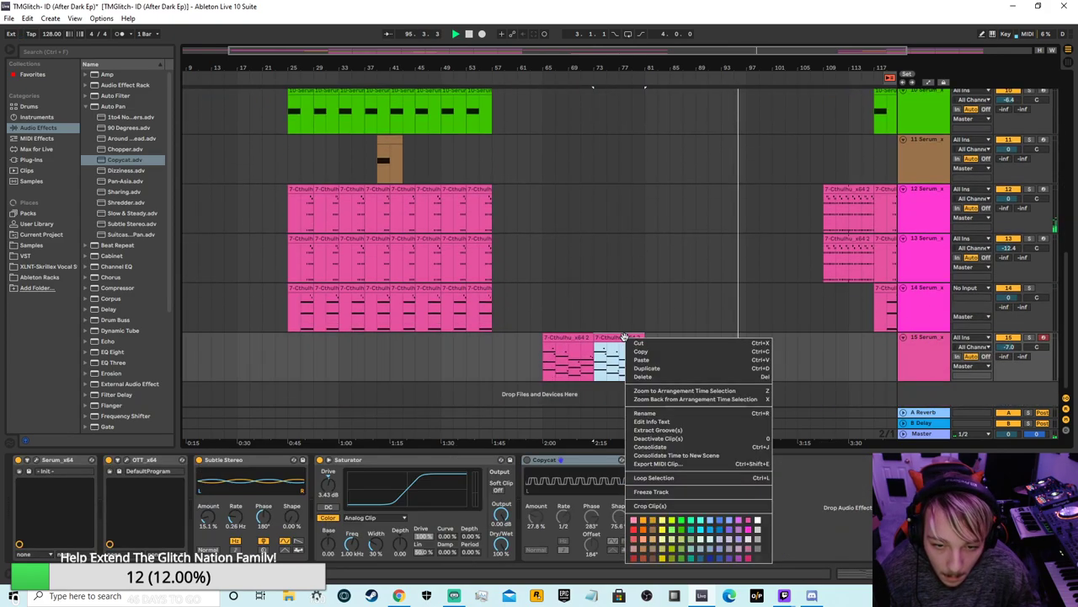
click(670, 352)
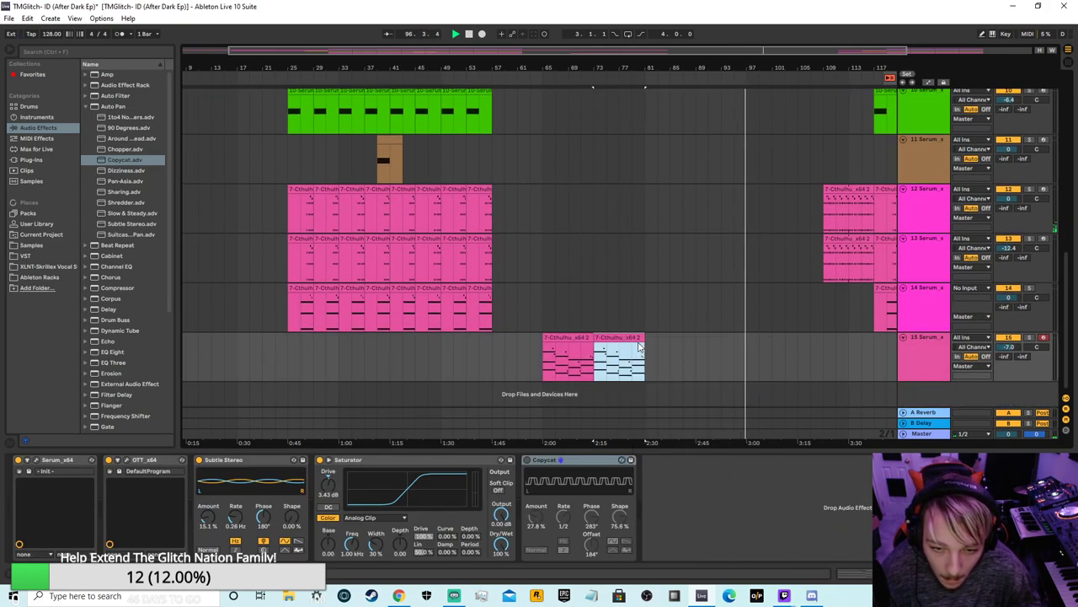
right_click(638, 338)
click(656, 377)
Step: Duplicate the last 7-Cthulhu clip on the 7 Kontakt track so the copy starts at bar 81
scroll(660, 210, up, 5)
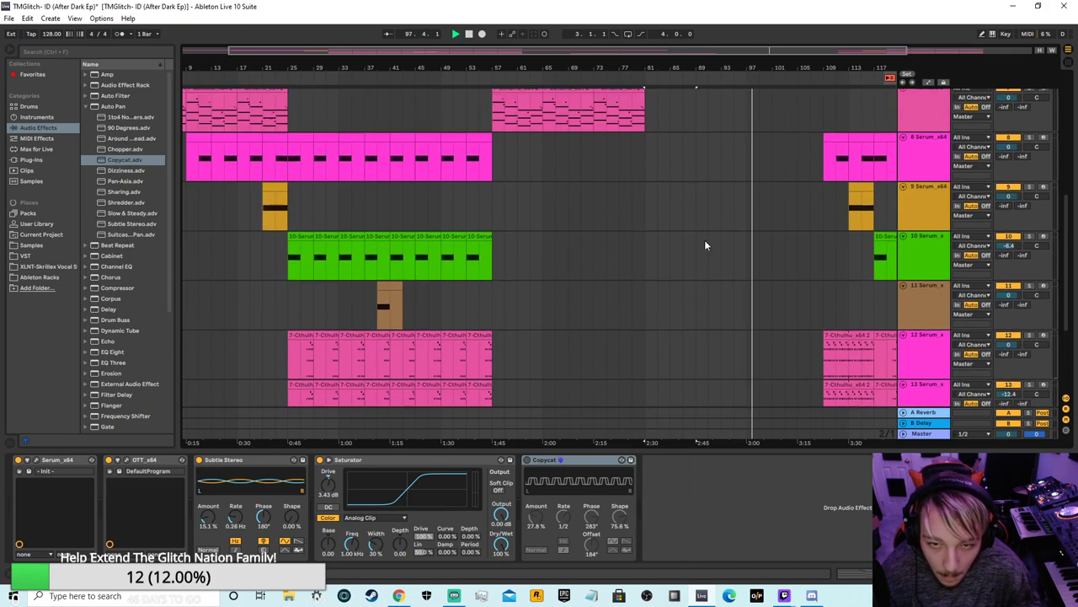
right_click(625, 148)
click(649, 176)
Step: Copy the clip at bar 109 on the 8 Serum track and paste it at bar 81 on the same track
scroll(797, 198, down, 4)
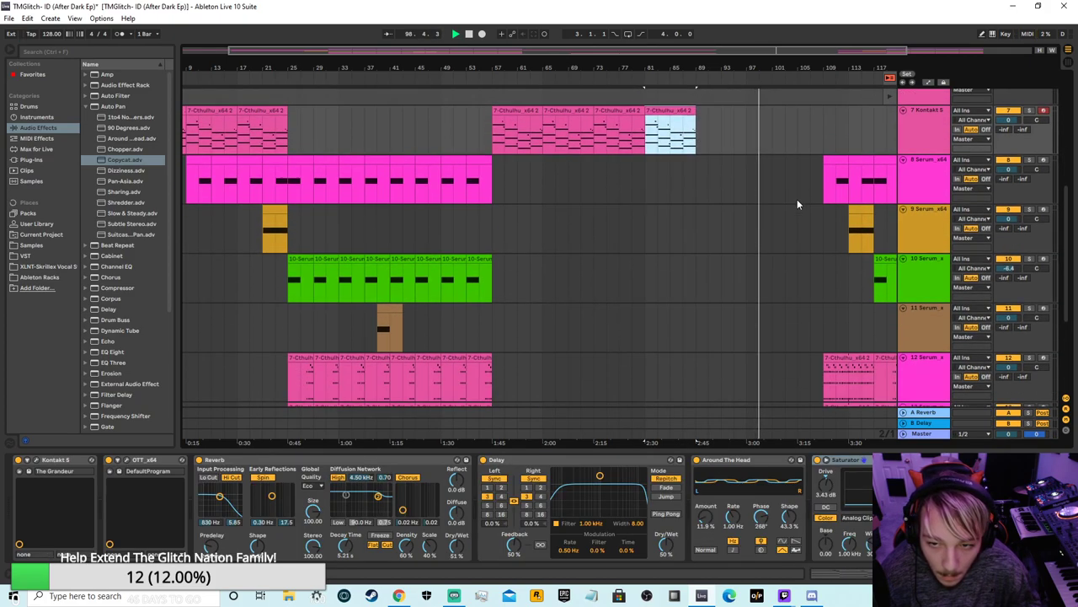
right_click(840, 92)
click(849, 109)
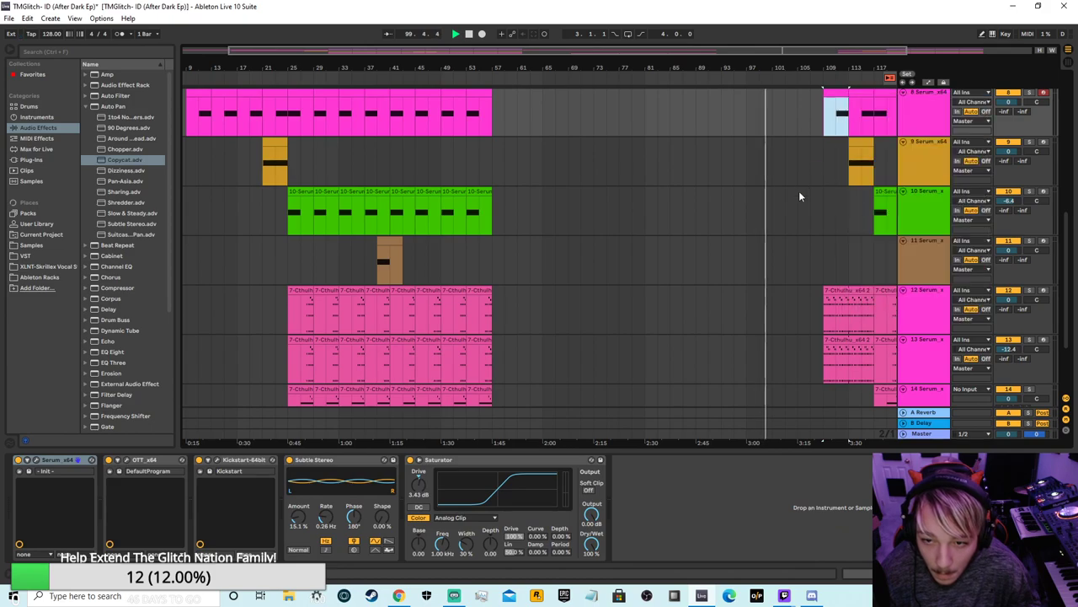
scroll(837, 228, down, 2)
scroll(837, 223, up, 5)
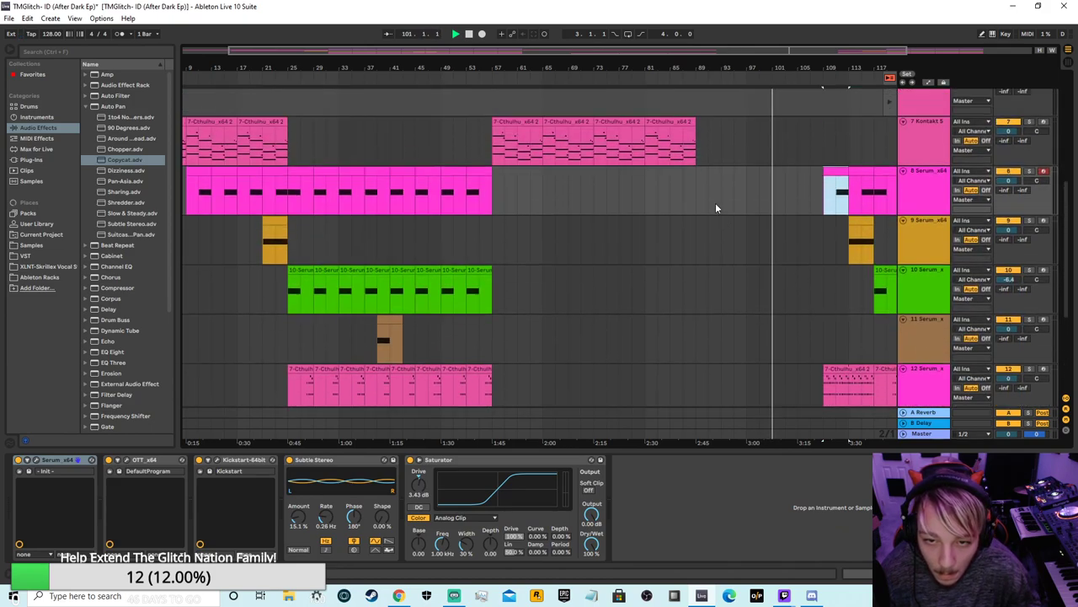
right_click(649, 175)
click(666, 182)
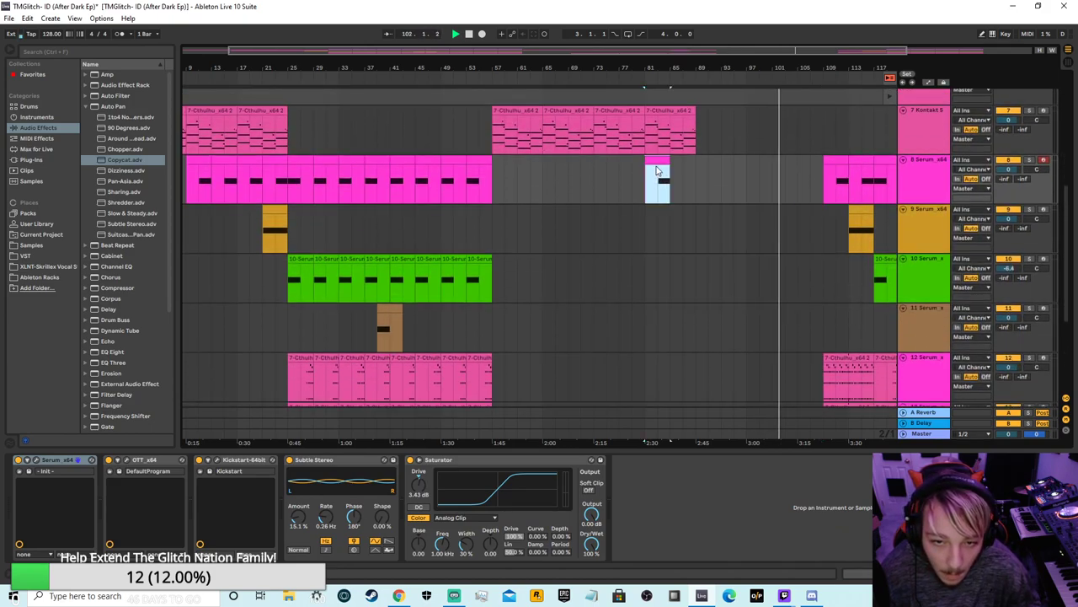
Step: Duplicate the clip at bar 81 on the 8 Serum track to extend the part up to bar 89
right_click(686, 168)
right_click(662, 160)
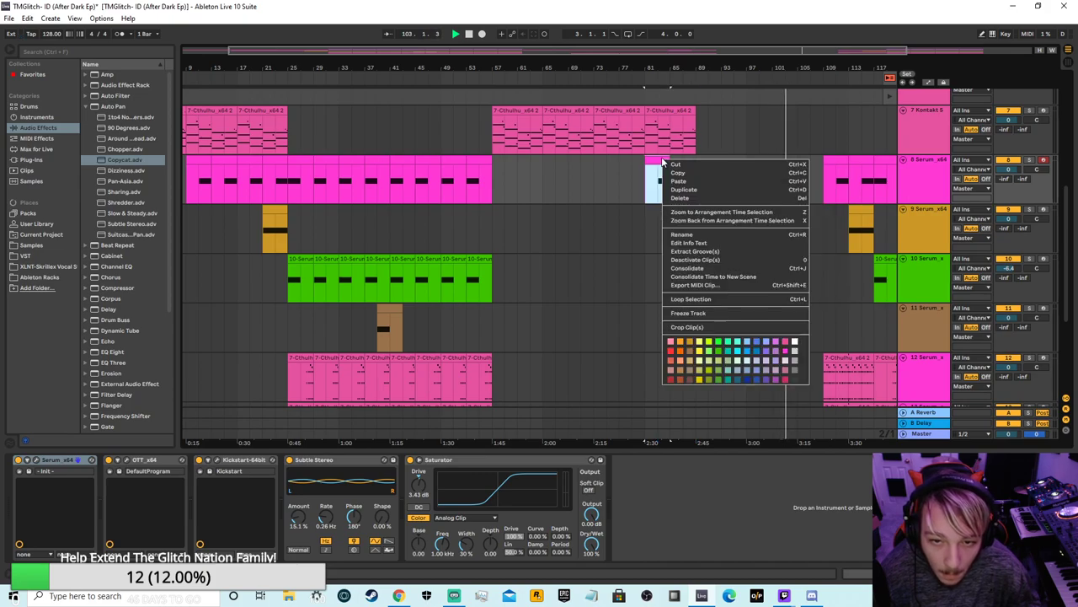
click(685, 191)
click(734, 179)
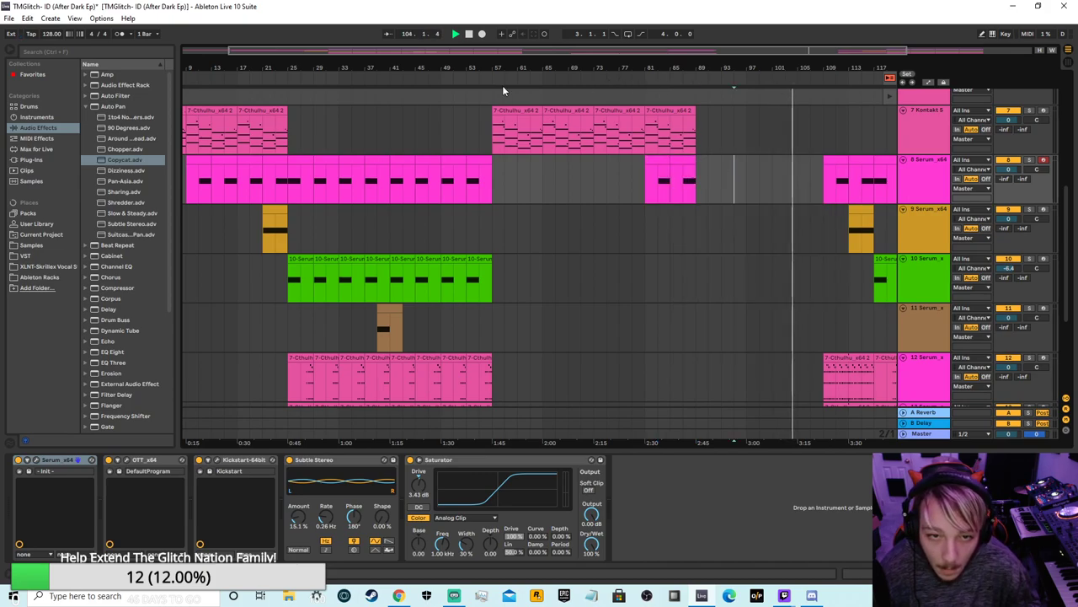
Step: Play the arrangement from bar 57 and review the extended breakdown across all tracks
click(485, 77)
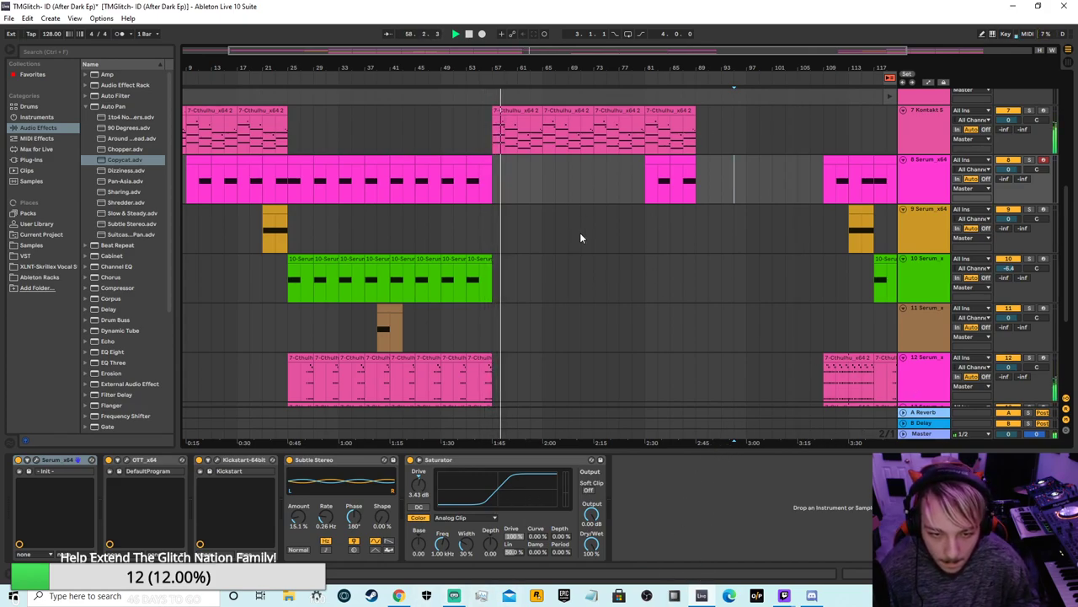
scroll(577, 291, down, 5)
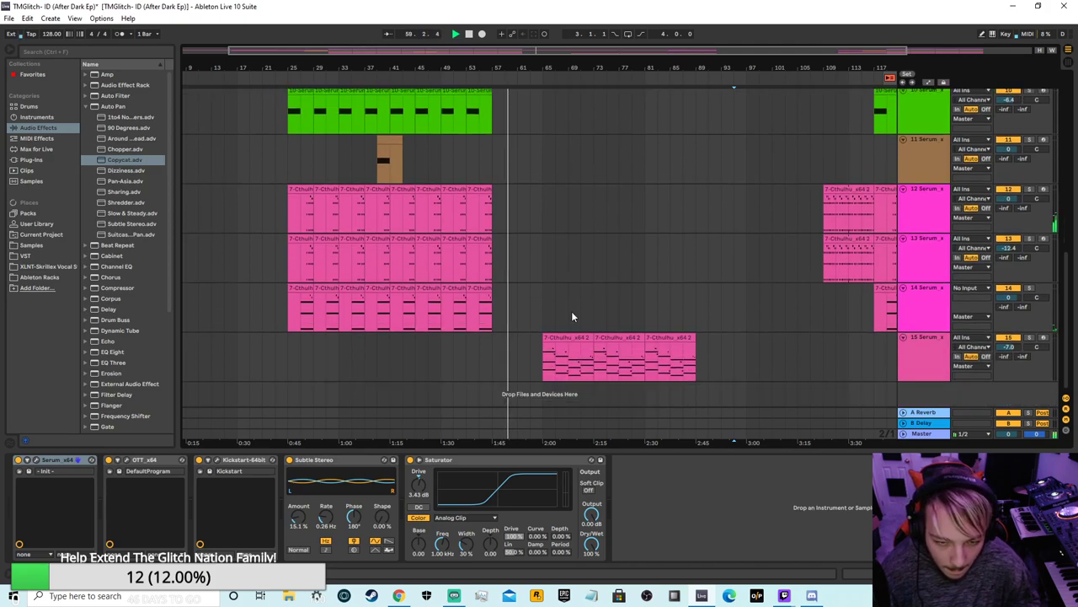
scroll(571, 316, up, 2)
ctrl+scroll(563, 339, up, 5)
drag(557, 70, 580, 78)
scroll(643, 304, up, 1)
scroll(644, 303, down, 1)
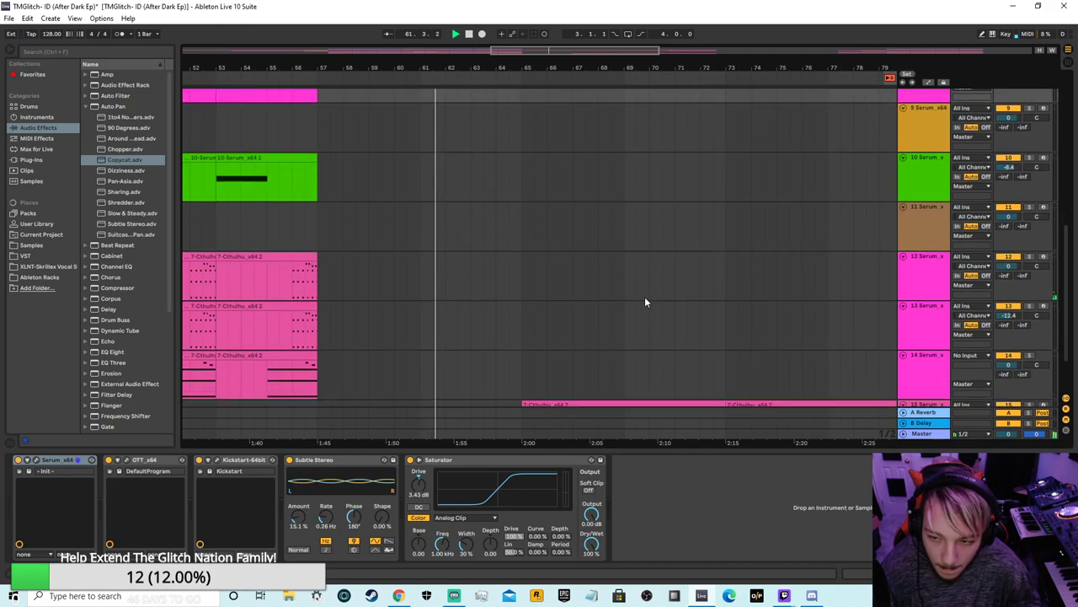
scroll(640, 300, down, 2)
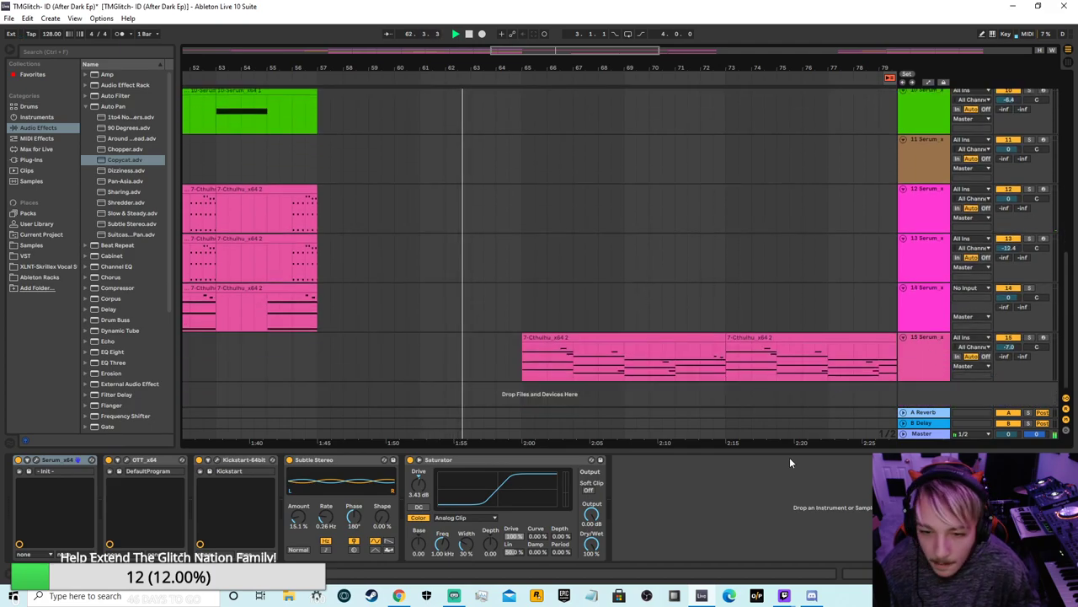
scroll(650, 183, up, 1)
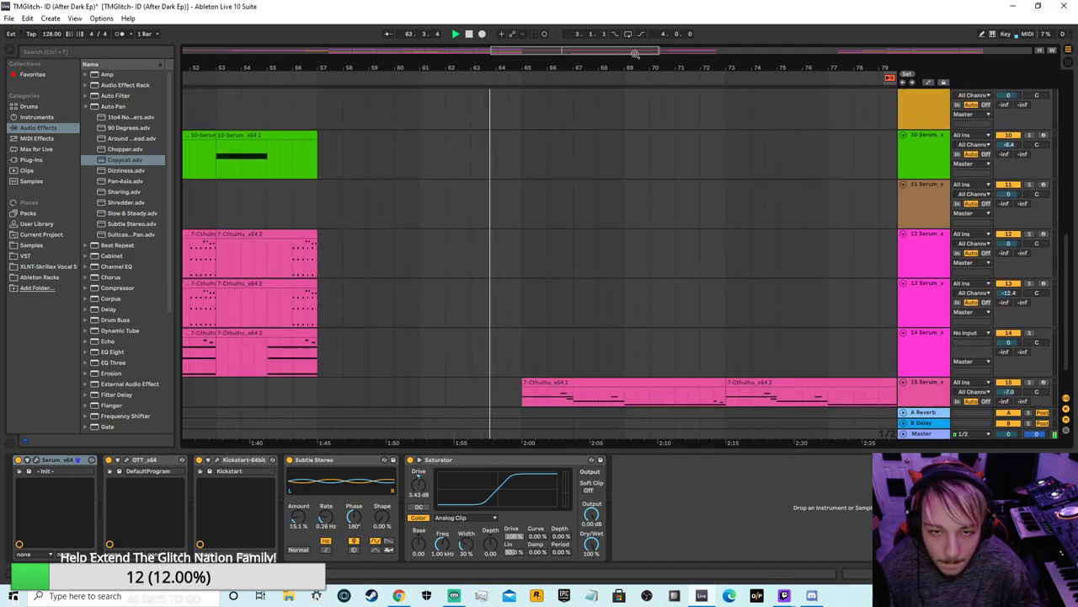
drag(635, 55, 636, 13)
scroll(876, 364, up, 3)
scroll(730, 306, up, 2)
scroll(707, 294, down, 7)
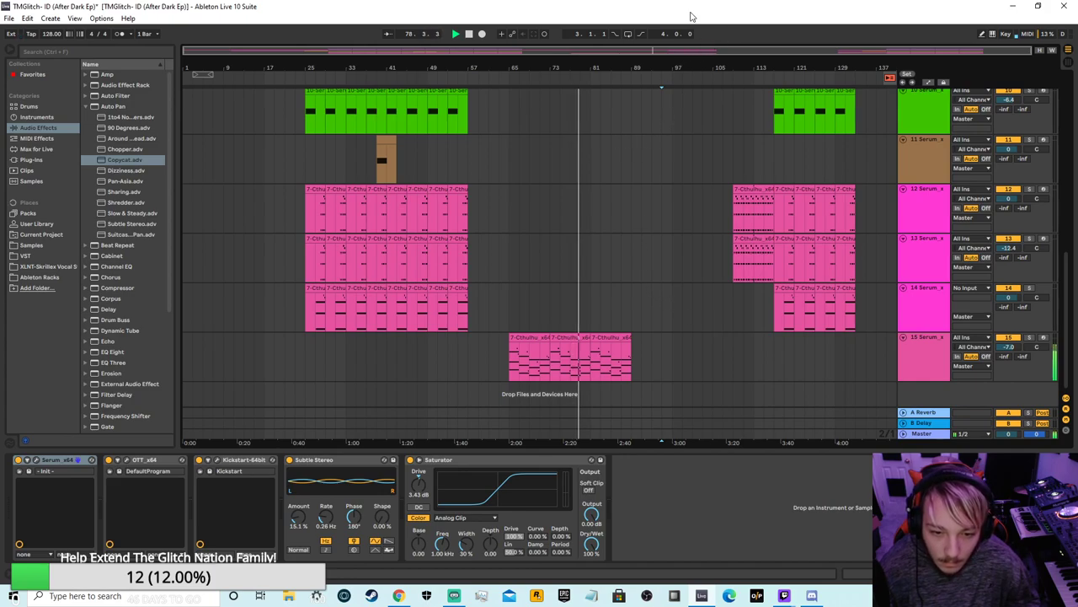
scroll(662, 335, up, 5)
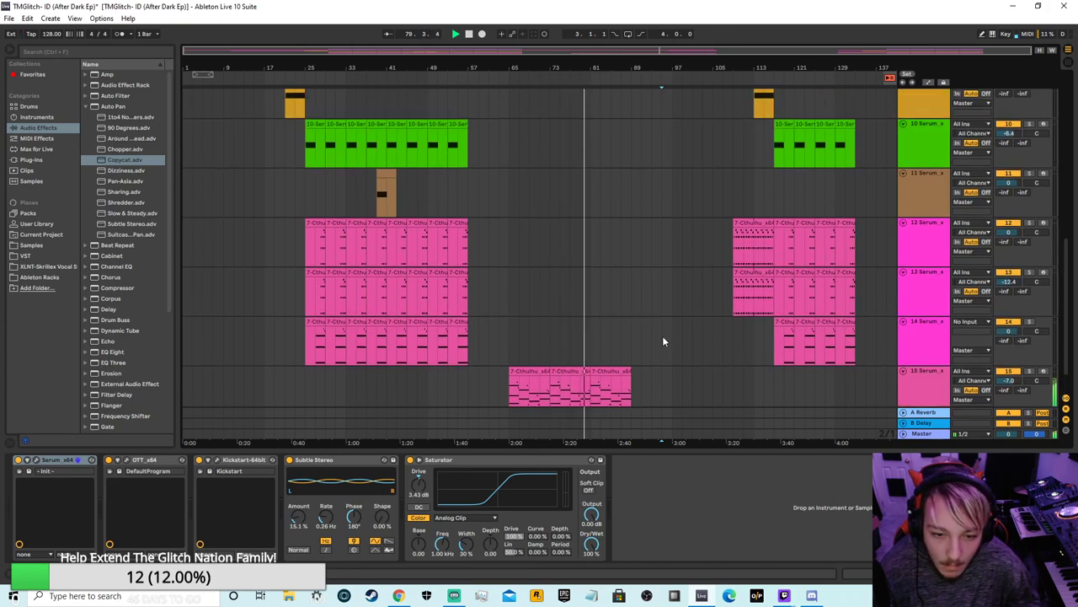
scroll(673, 331, up, 1)
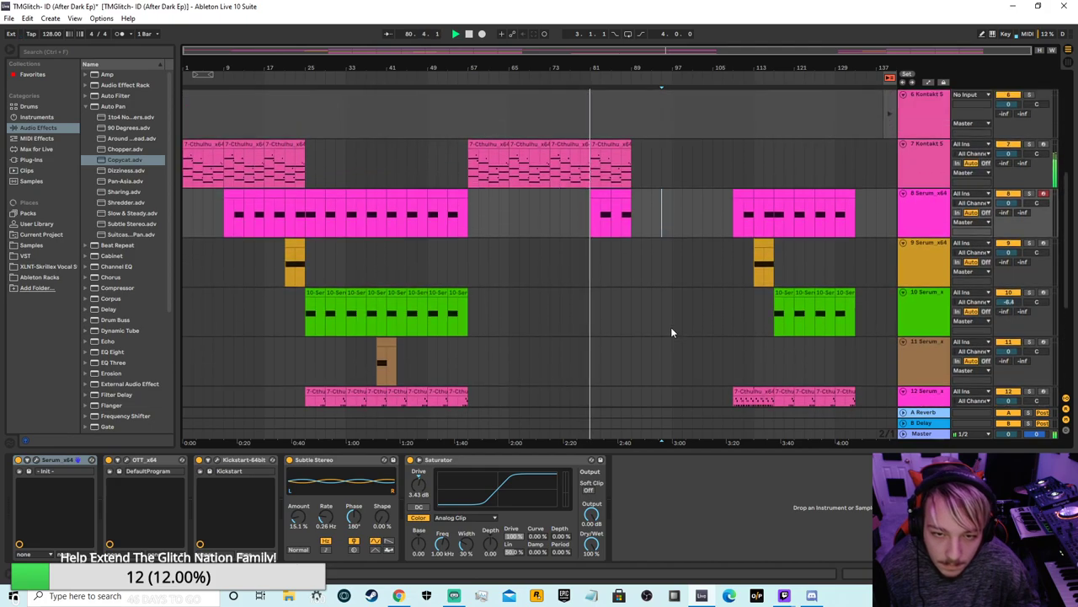
scroll(640, 214, down, 2)
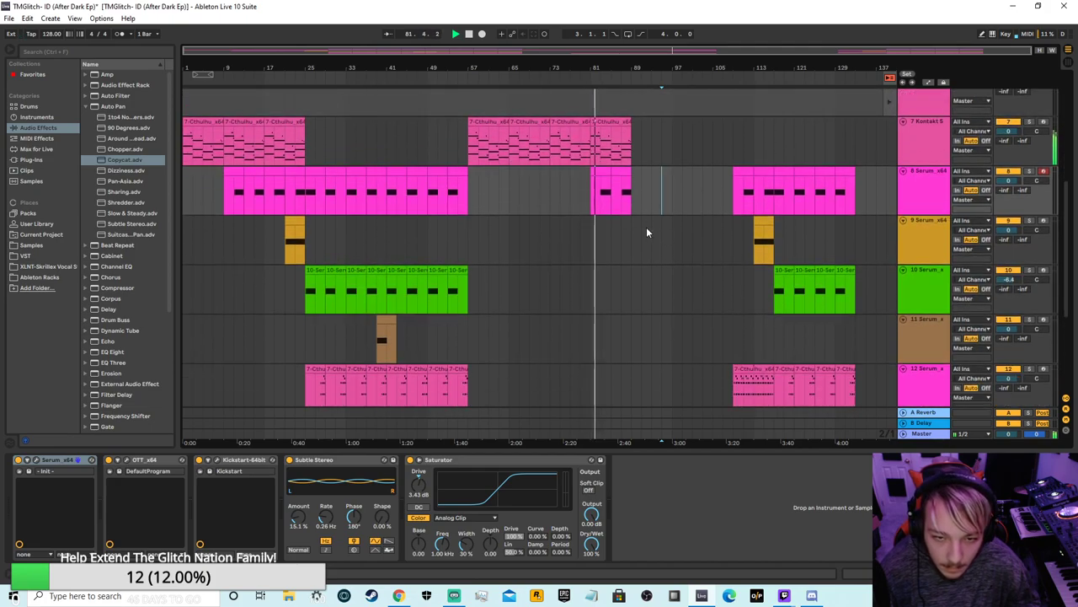
scroll(647, 229, down, 1)
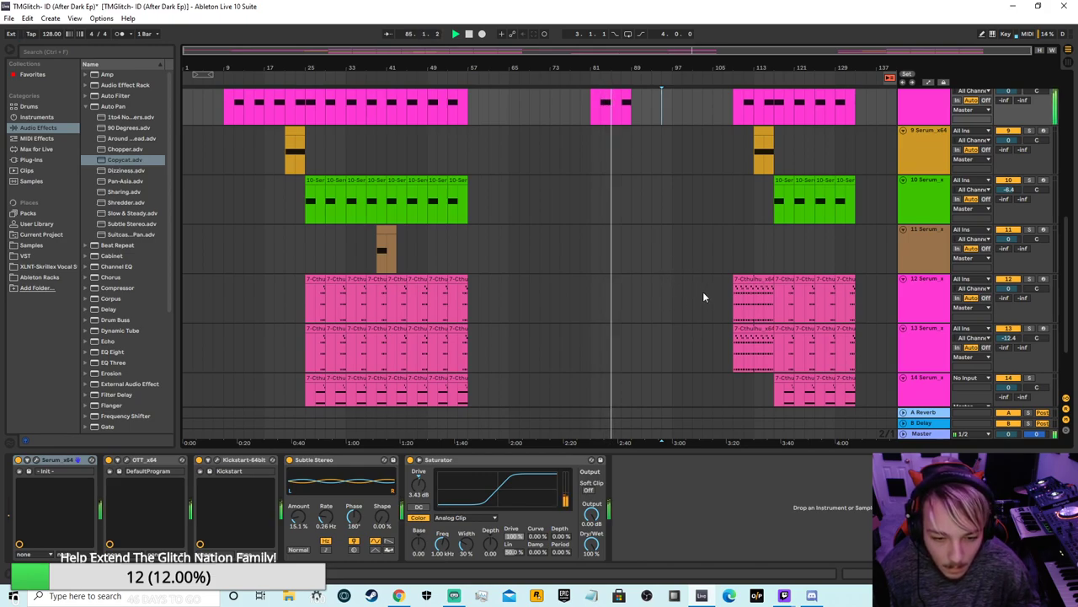
scroll(637, 327, up, 1)
scroll(640, 322, up, 2)
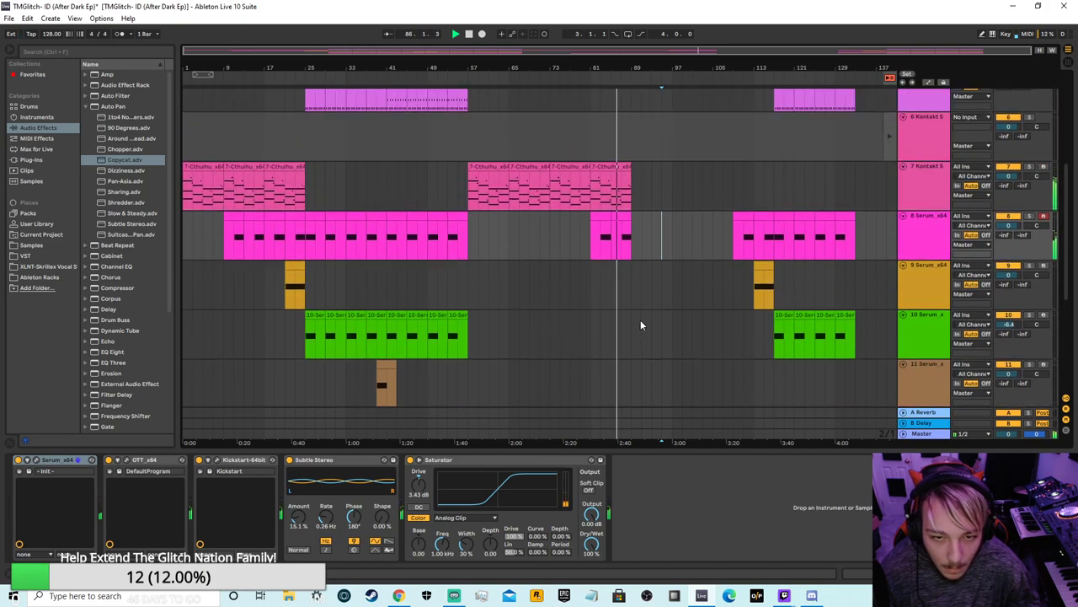
scroll(631, 289, down, 3)
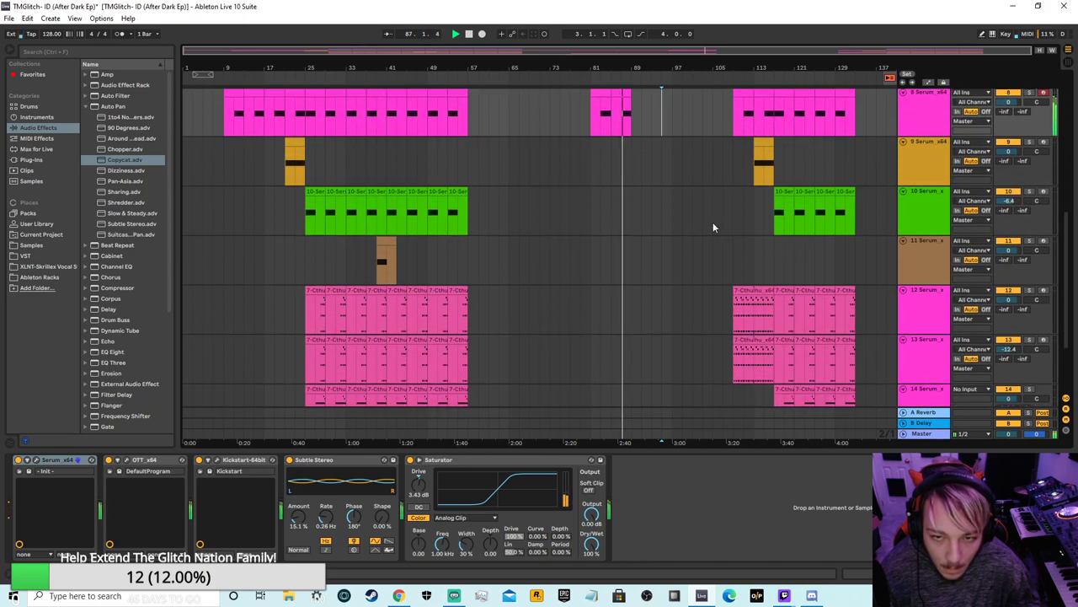
Step: Select the block of clips starting at bar 109 across all tracks and move it to start at bar 89
scroll(716, 252, down, 2)
drag(845, 322, 734, 59)
scroll(718, 153, up, 2)
scroll(718, 157, up, 3)
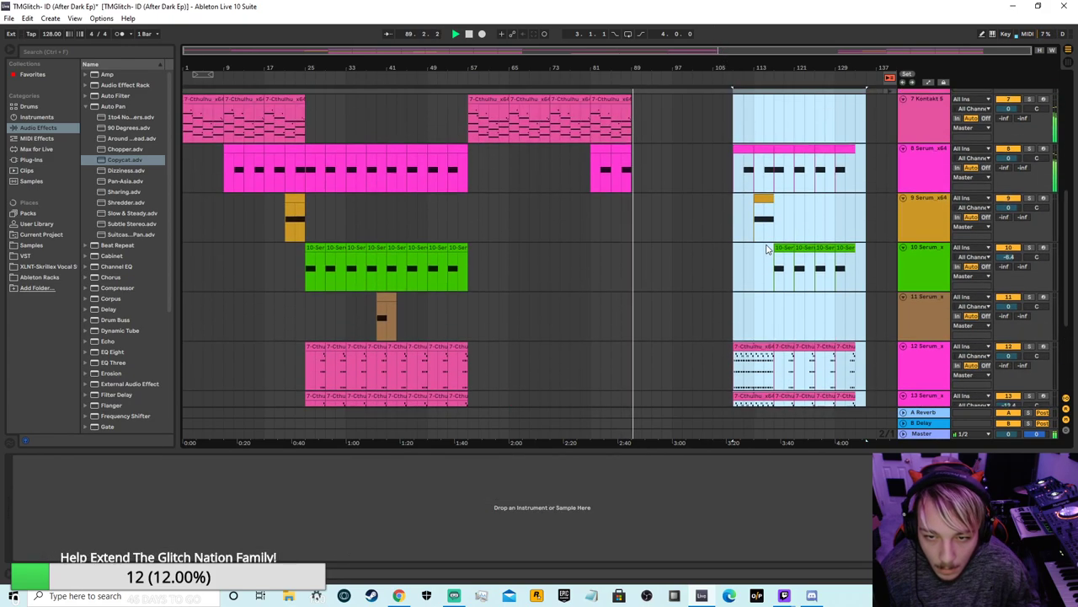
scroll(743, 181, up, 3)
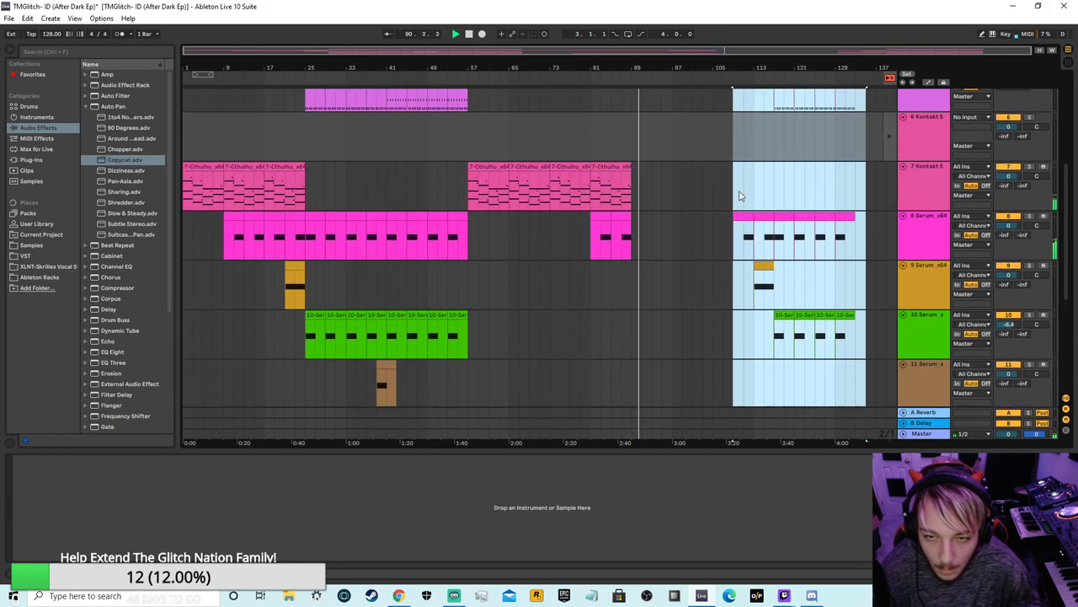
drag(748, 274, 649, 290)
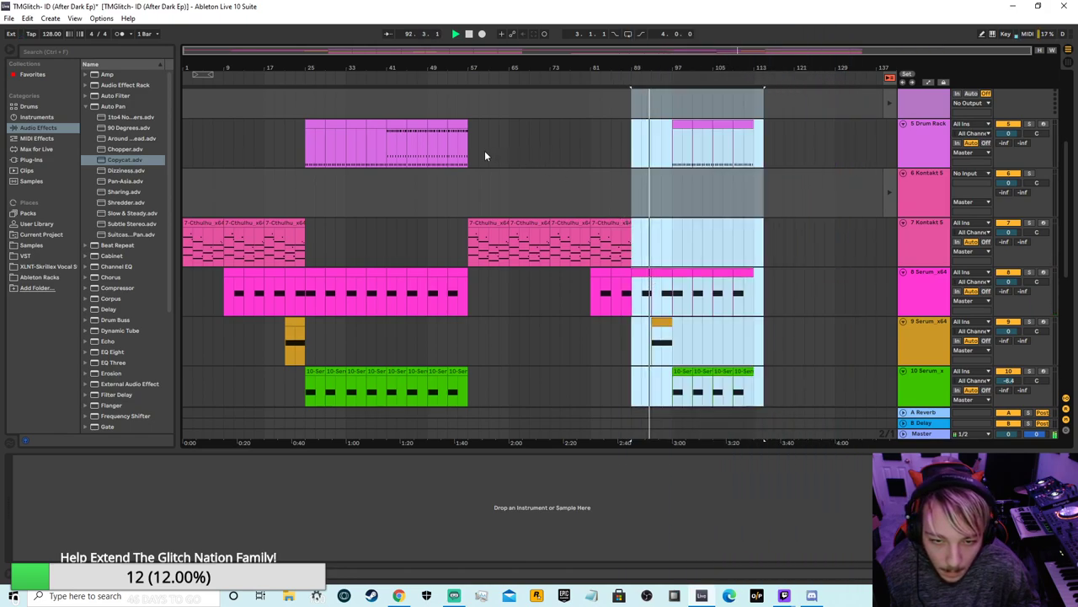
scroll(526, 230, down, 6)
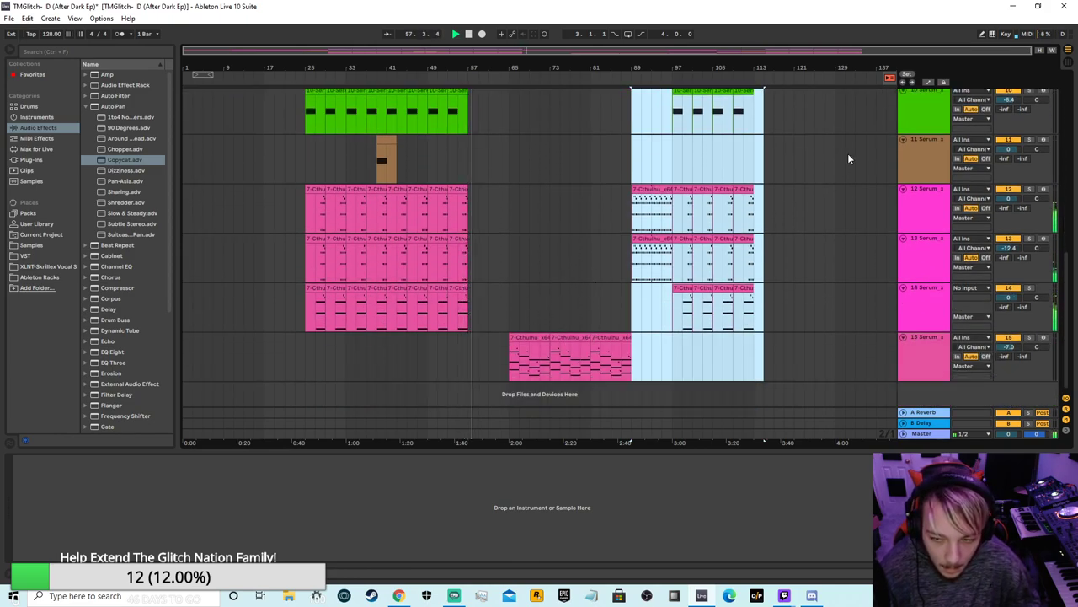
click(783, 164)
Step: Check the rearranged clips across the tracks and save the Live Set
scroll(713, 388, up, 4)
mouse_move(609, 66)
mouse_down()
mouse_move(604, 118)
mouse_move(610, 74)
mouse_up()
scroll(573, 284, up, 6)
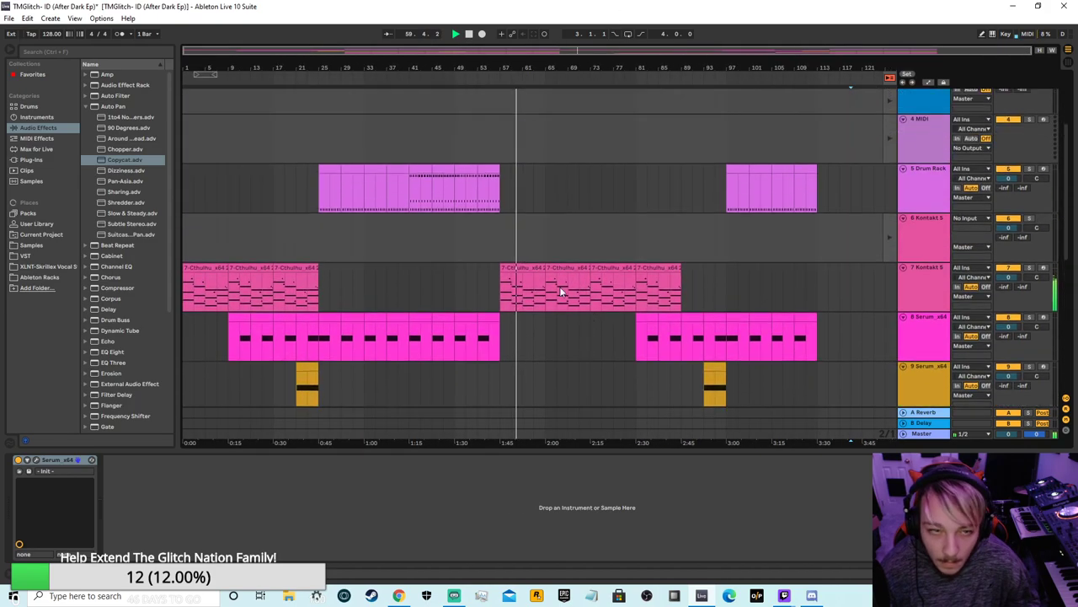
click(8, 19)
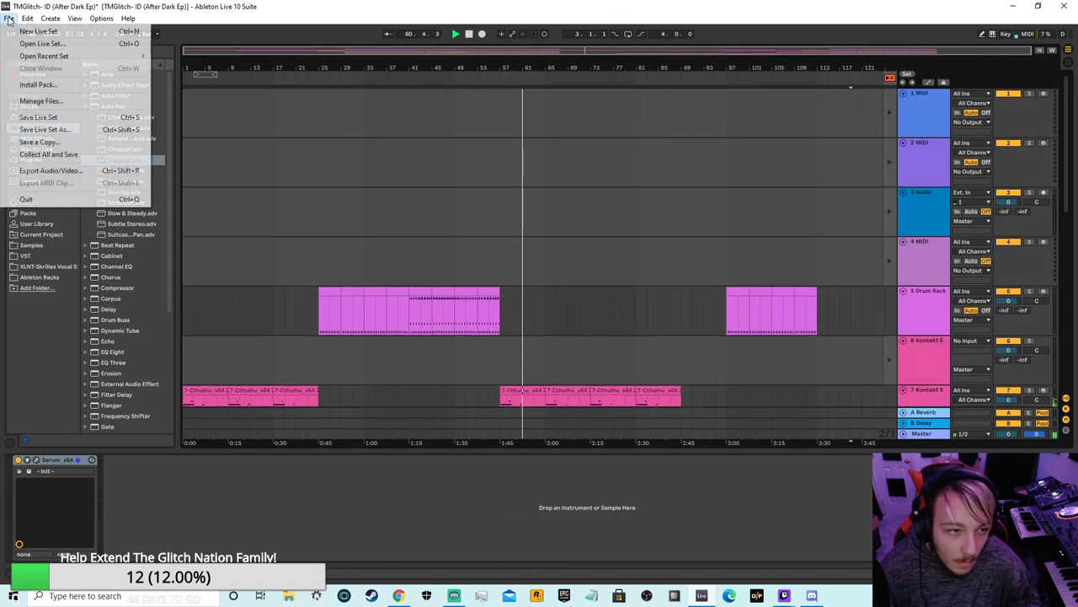
click(38, 118)
drag(480, 68, 481, 114)
scroll(637, 218, down, 2)
scroll(637, 220, down, 2)
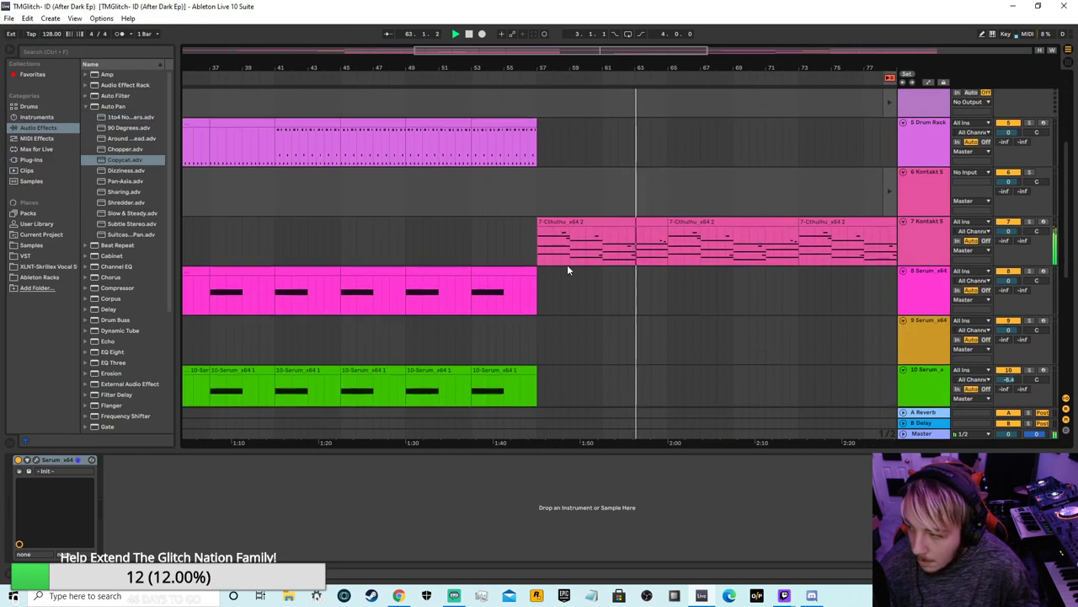
scroll(640, 253, down, 2)
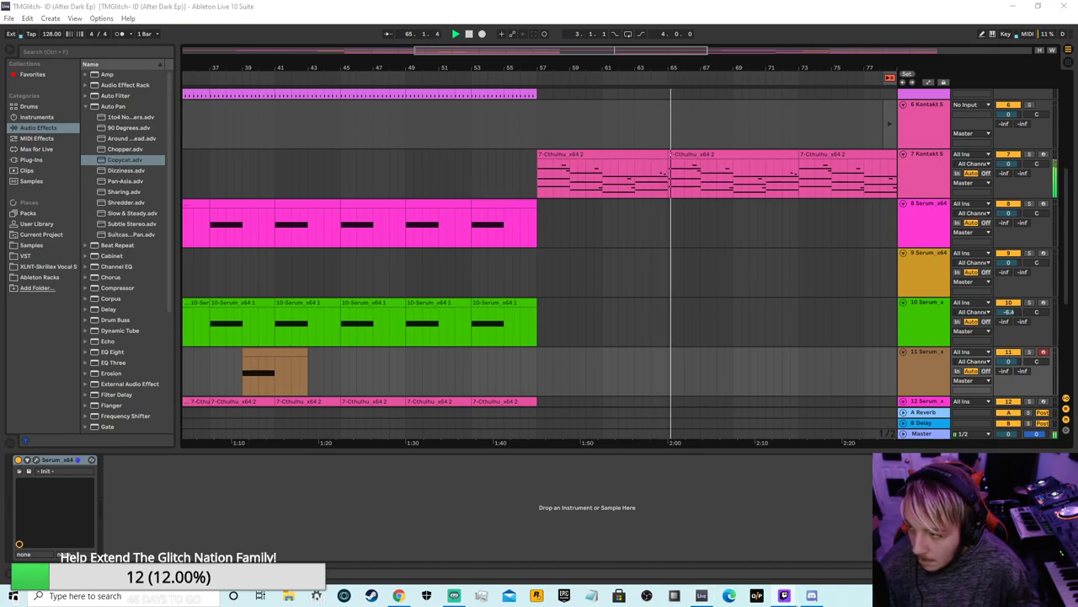
Step: Review the clip layout of the whole arrangement across all tracks during playback, down to the 15 Serum track
scroll(707, 278, down, 2)
scroll(706, 278, down, 2)
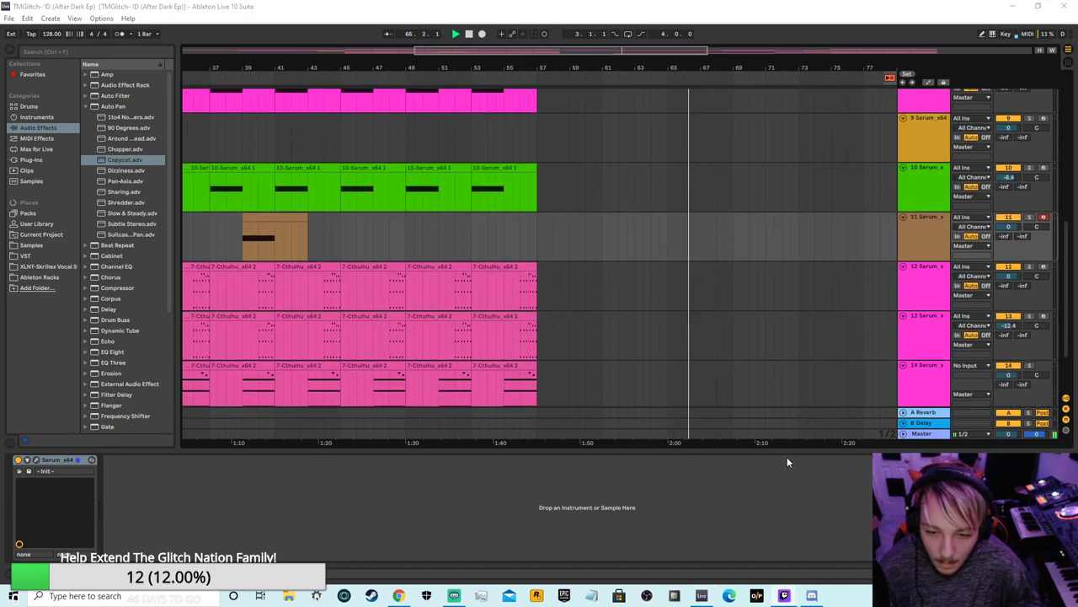
drag(684, 55, 968, 52)
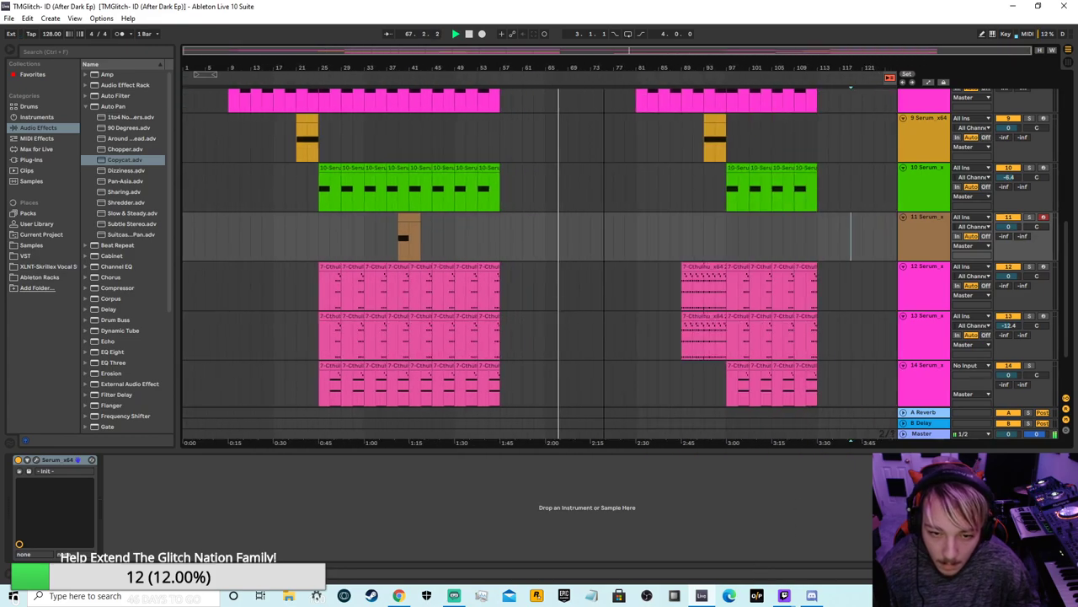
scroll(861, 292, down, 3)
scroll(843, 268, up, 3)
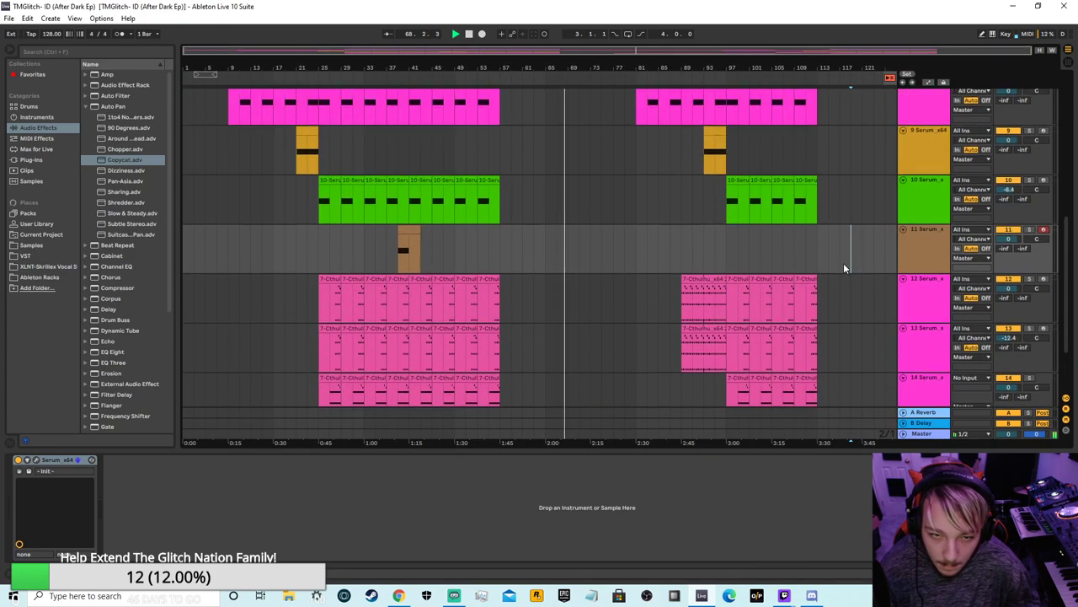
scroll(843, 320, down, 2)
scroll(842, 317, down, 1)
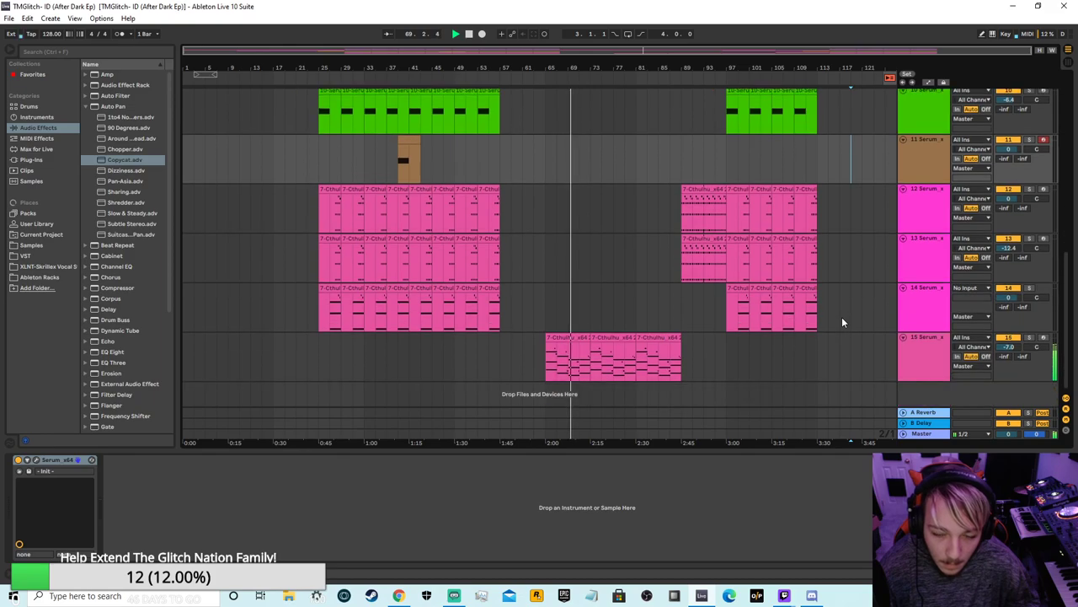
scroll(846, 310, up, 5)
scroll(849, 303, up, 1)
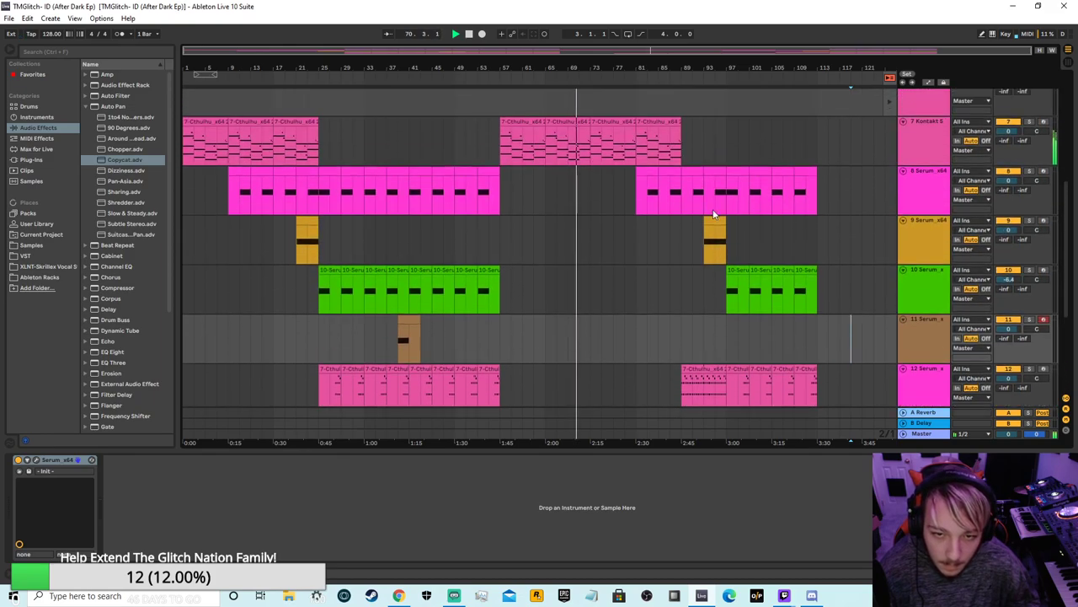
scroll(816, 287, down, 2)
scroll(716, 252, down, 5)
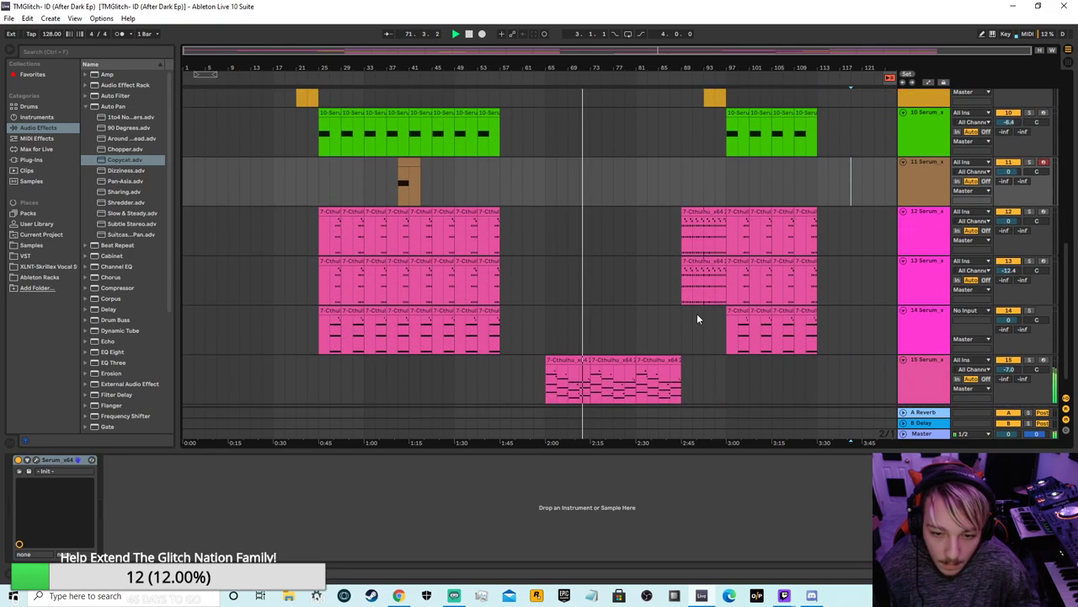
Step: Inspect the 15 Serum track's device chain and its clip starting at bar 81
click(910, 348)
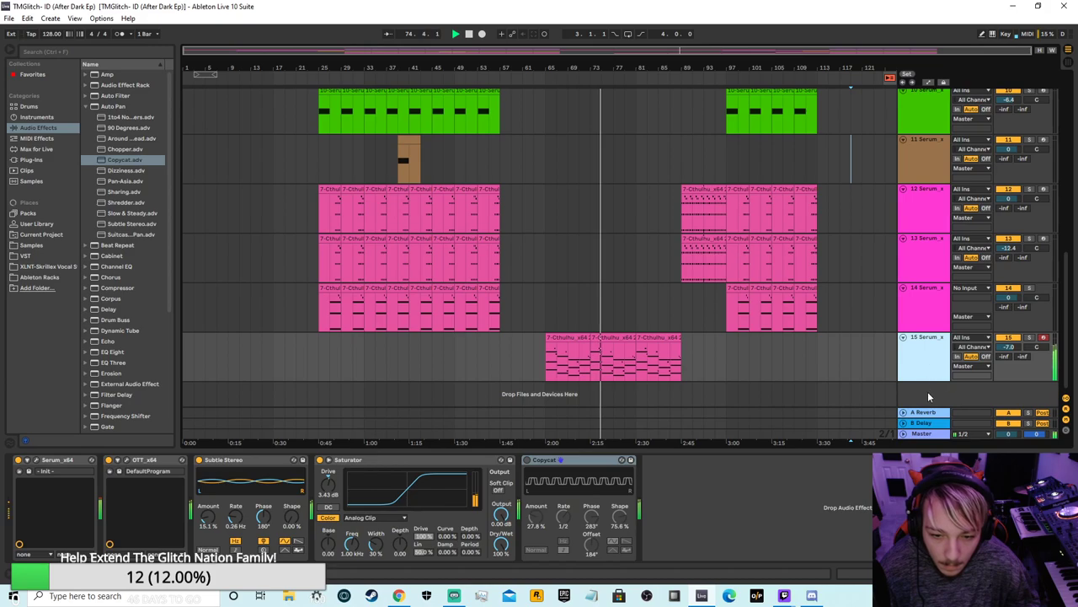
scroll(735, 354, up, 7)
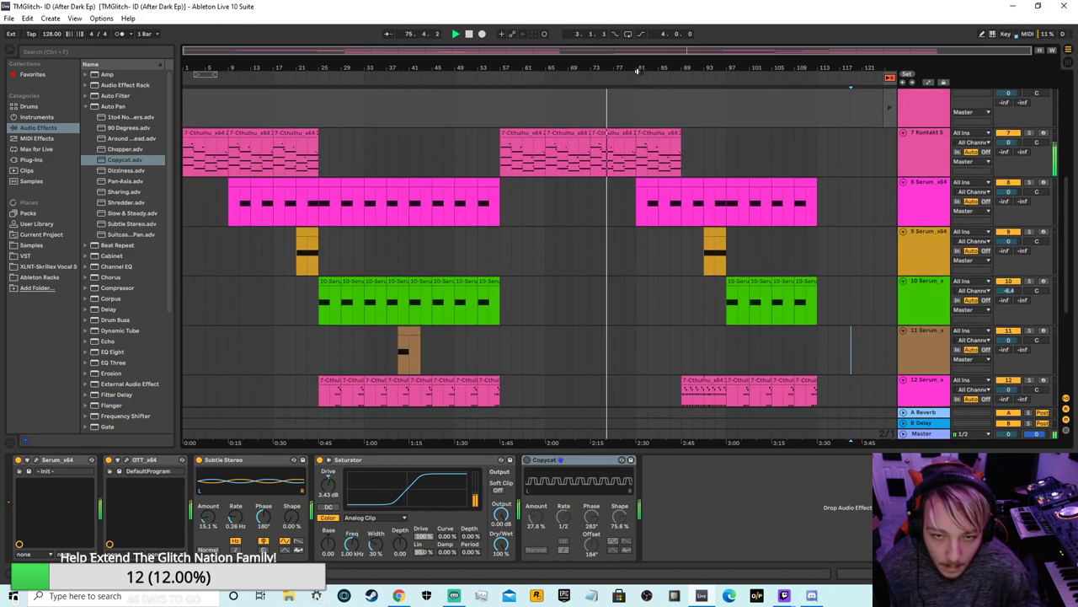
scroll(749, 256, down, 5)
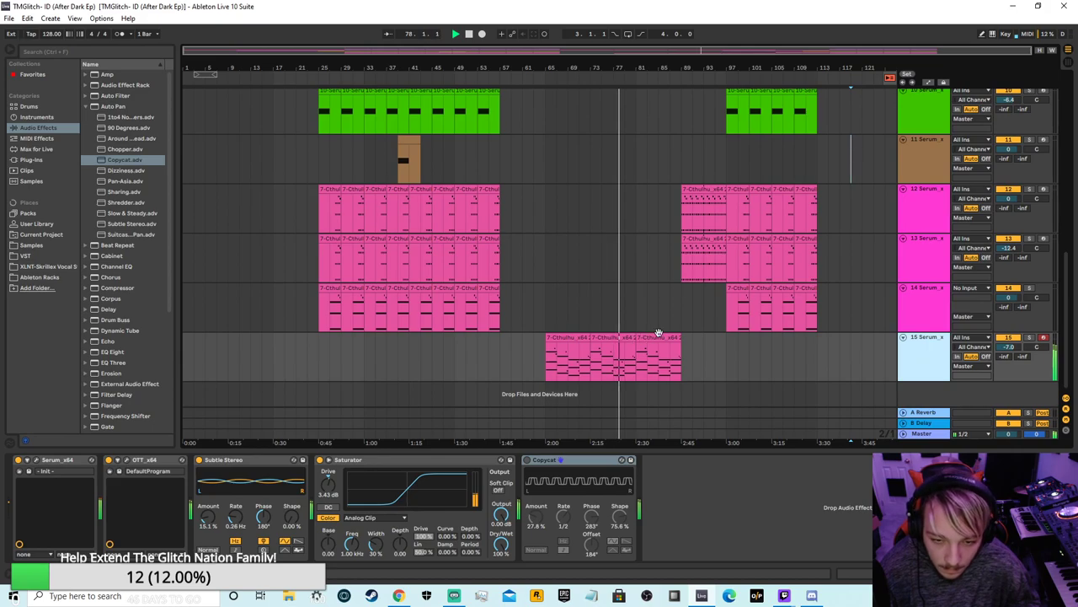
right_click(654, 338)
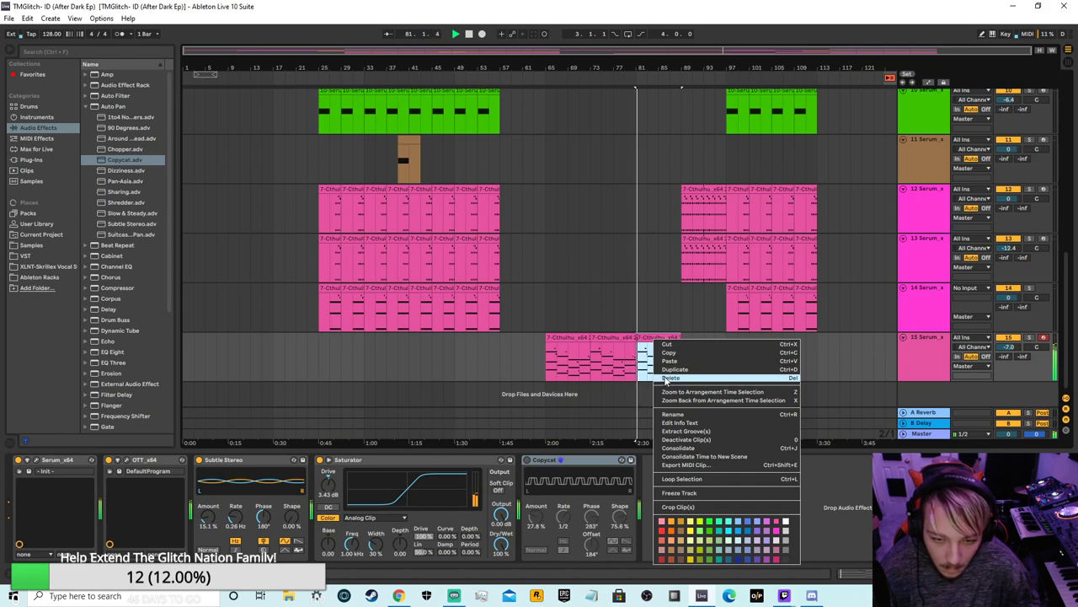
scroll(647, 220, up, 4)
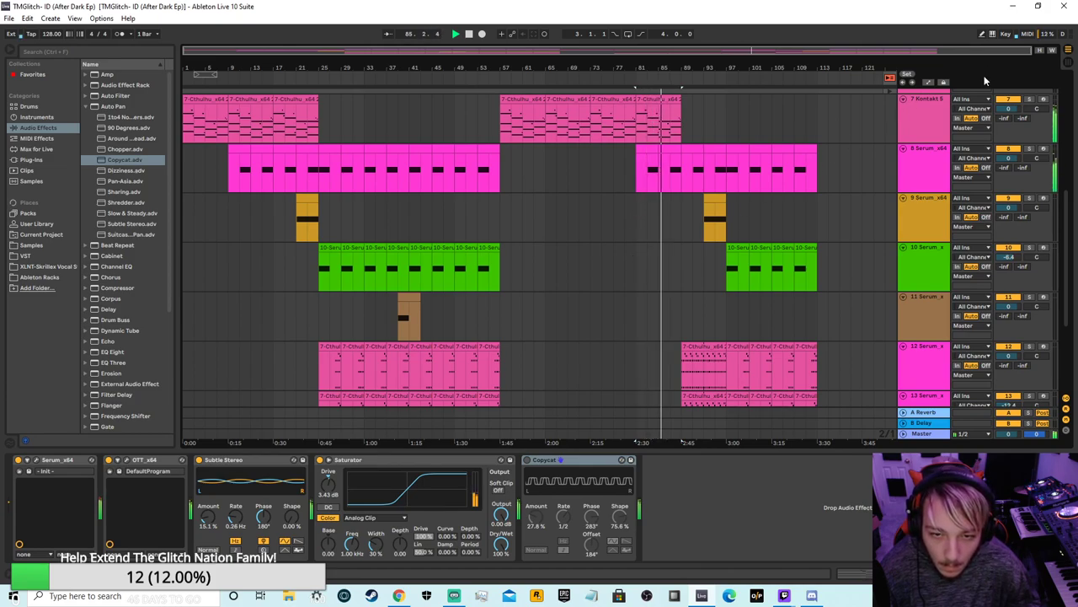
Step: Check the track levels in Session View and examine the second drop from bar 89 to 113 across the arrangement's tracks
click(1066, 64)
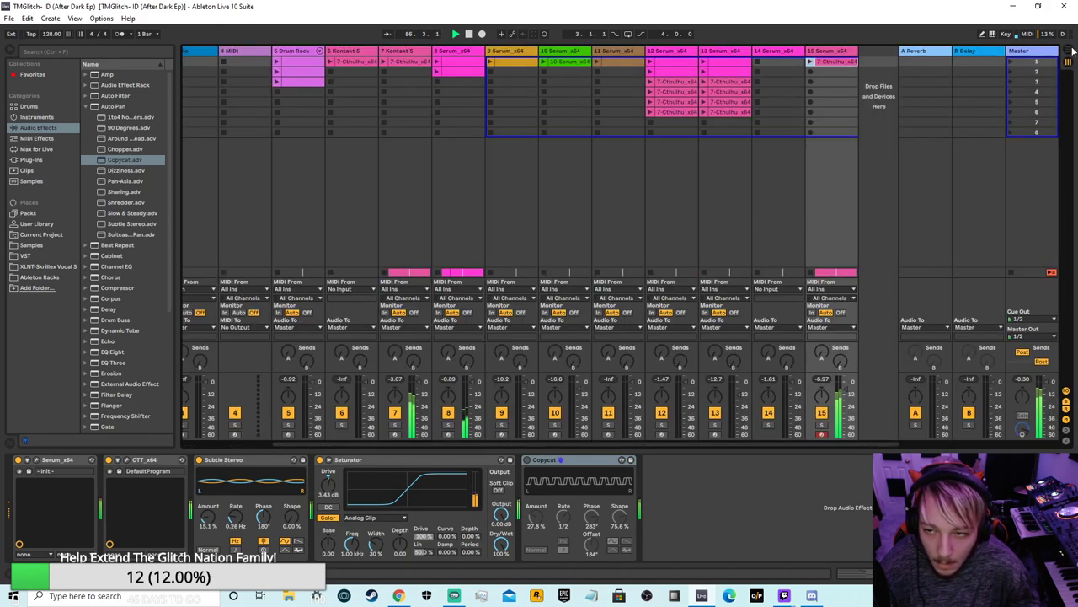
click(1070, 52)
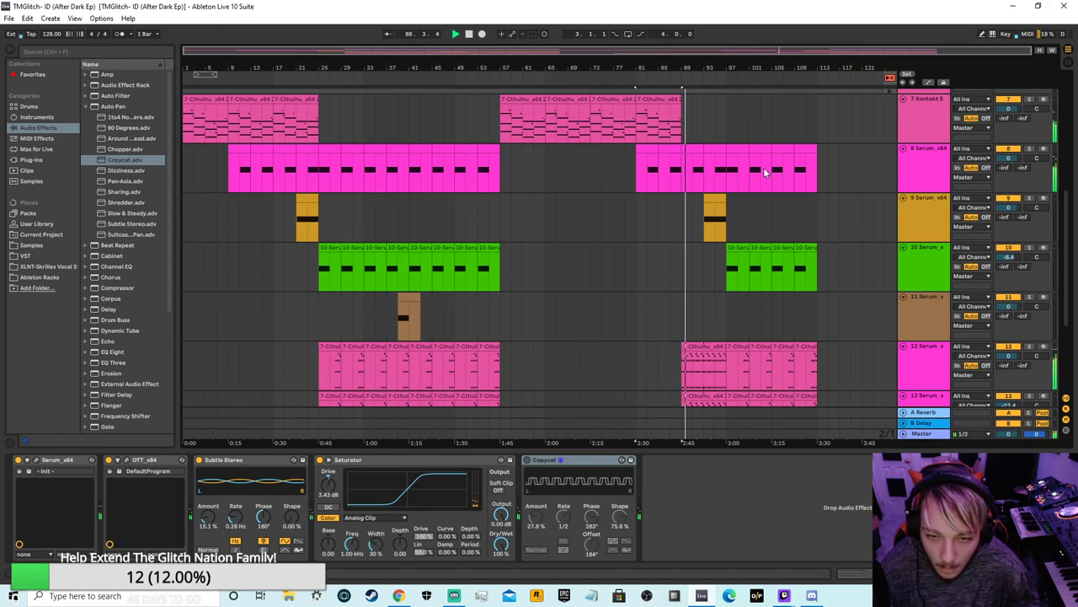
drag(714, 51, 790, 117)
drag(403, 69, 425, 15)
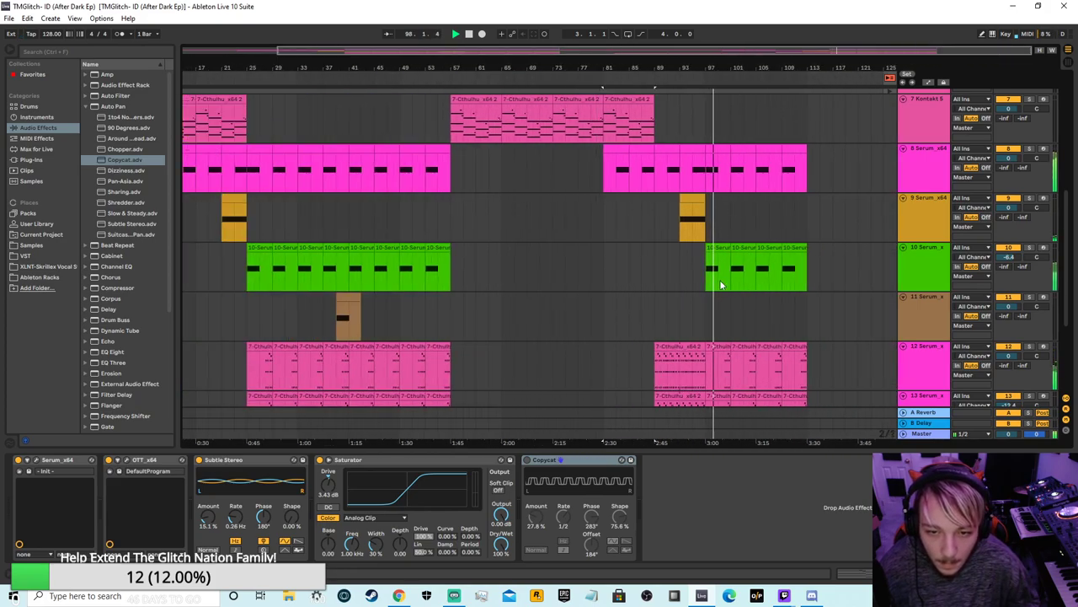
scroll(745, 250, up, 4)
scroll(659, 124, down, 4)
drag(685, 50, 831, 51)
scroll(755, 250, down, 3)
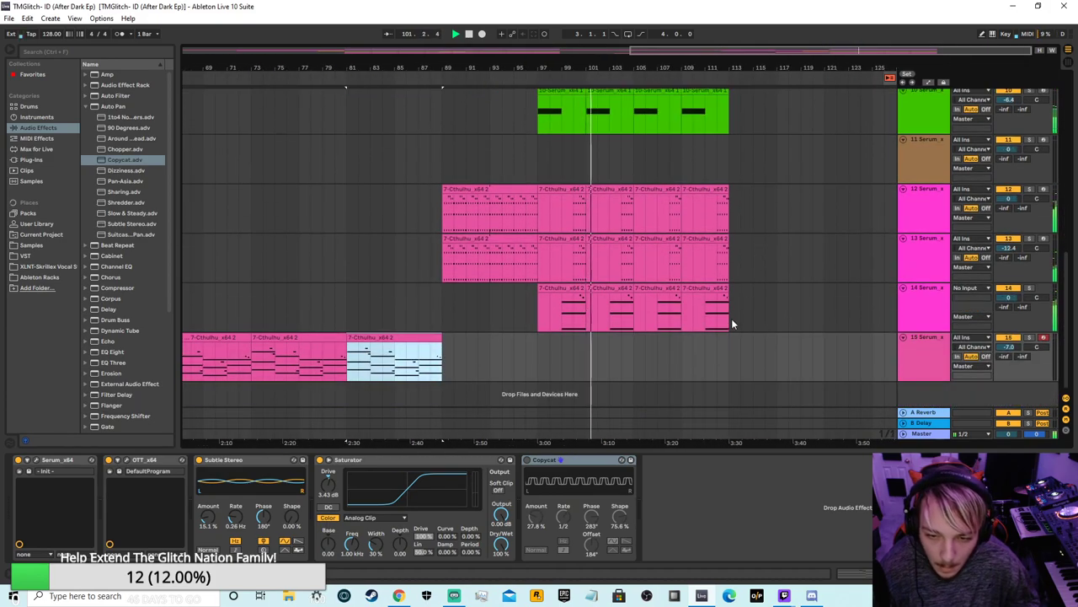
scroll(692, 284, up, 4)
drag(718, 68, 876, 35)
scroll(413, 217, up, 2)
scroll(413, 217, up, 2)
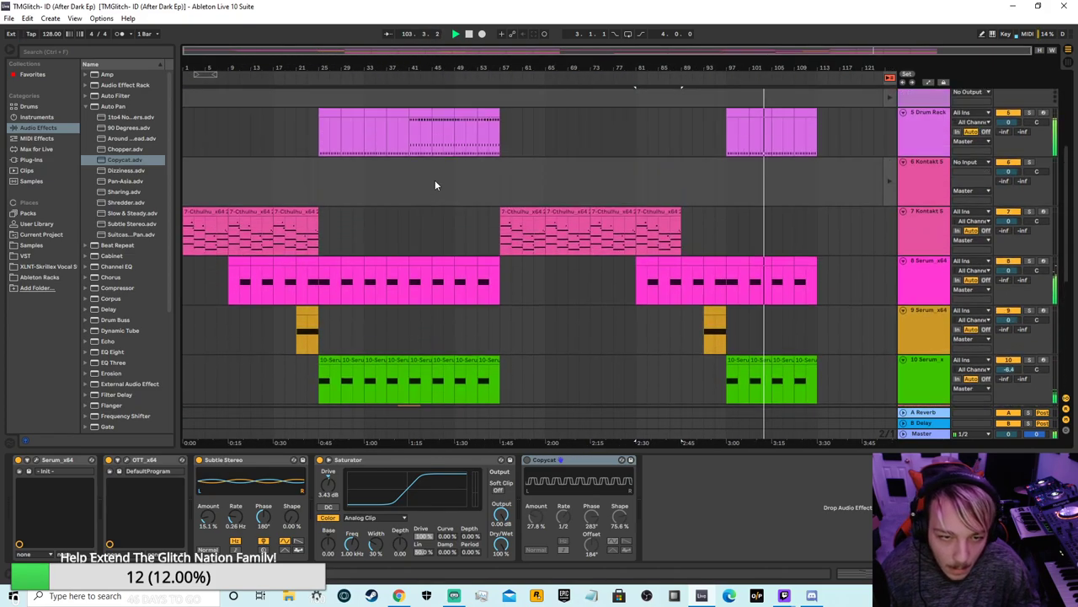
Step: Copy the first drop's section from bar 41 to 57 across tracks 5 to 15 and paste it at bar 121
drag(499, 118, 408, 384)
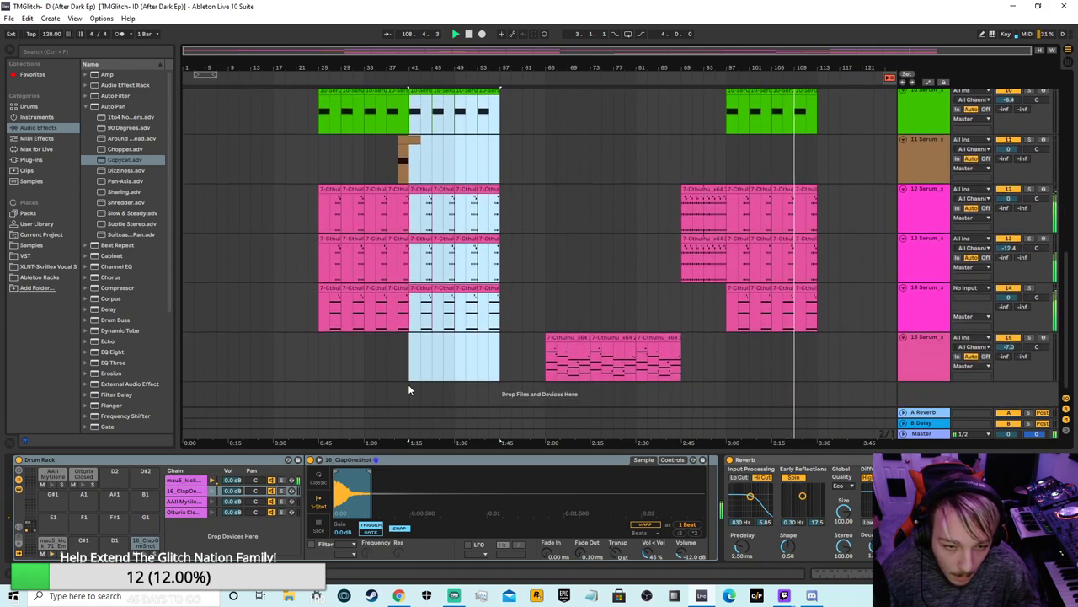
right_click(442, 357)
click(562, 53)
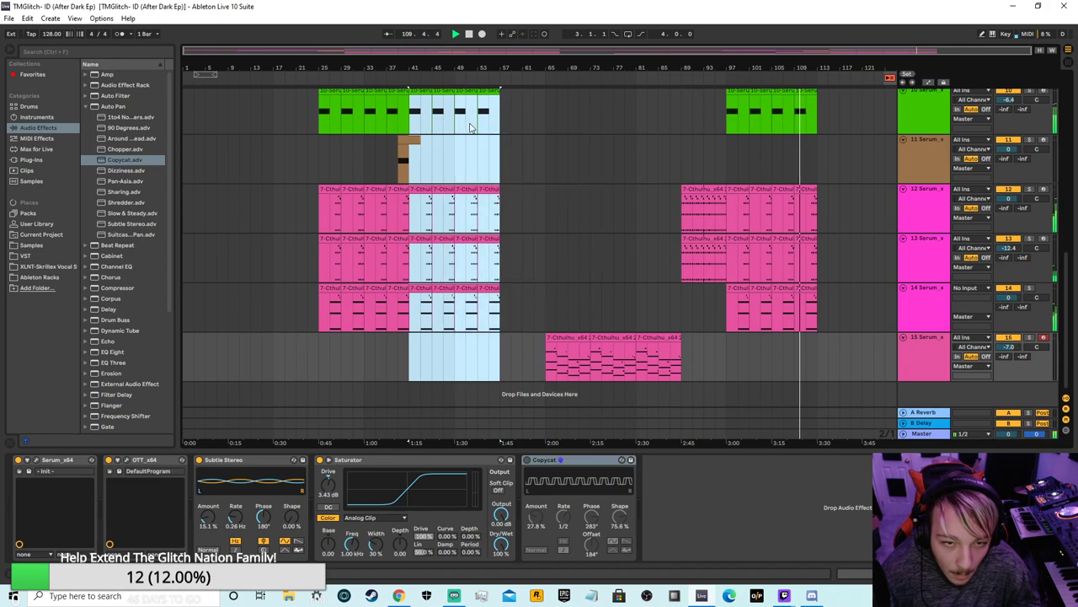
right_click(868, 120)
click(875, 126)
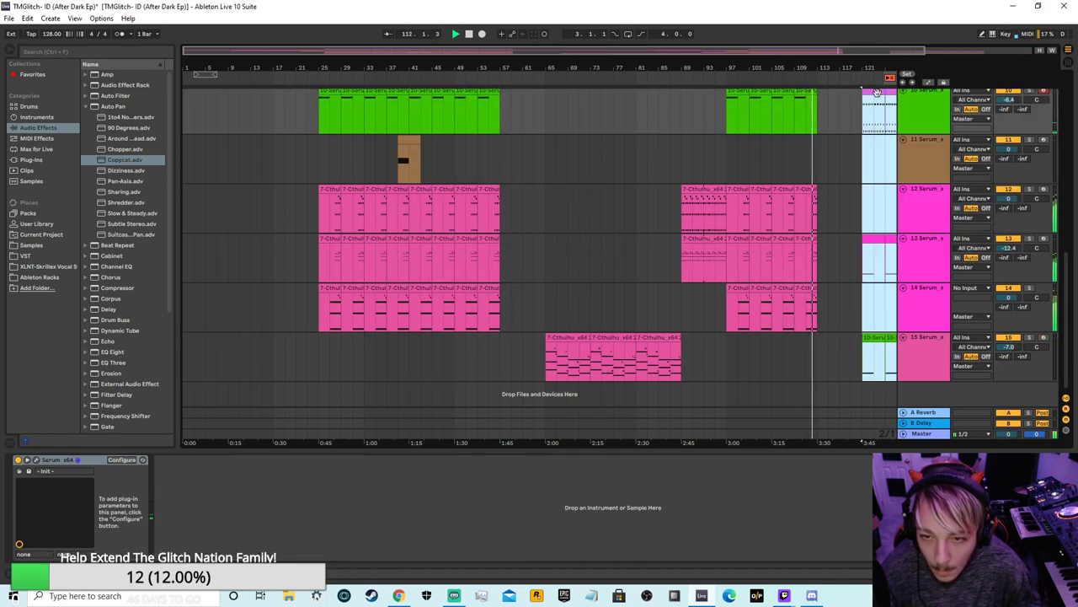
Step: Move the pasted block to start at bar 113, with its drum clips aligned to the 5 Drum Rack track
scroll(876, 91, up, 2)
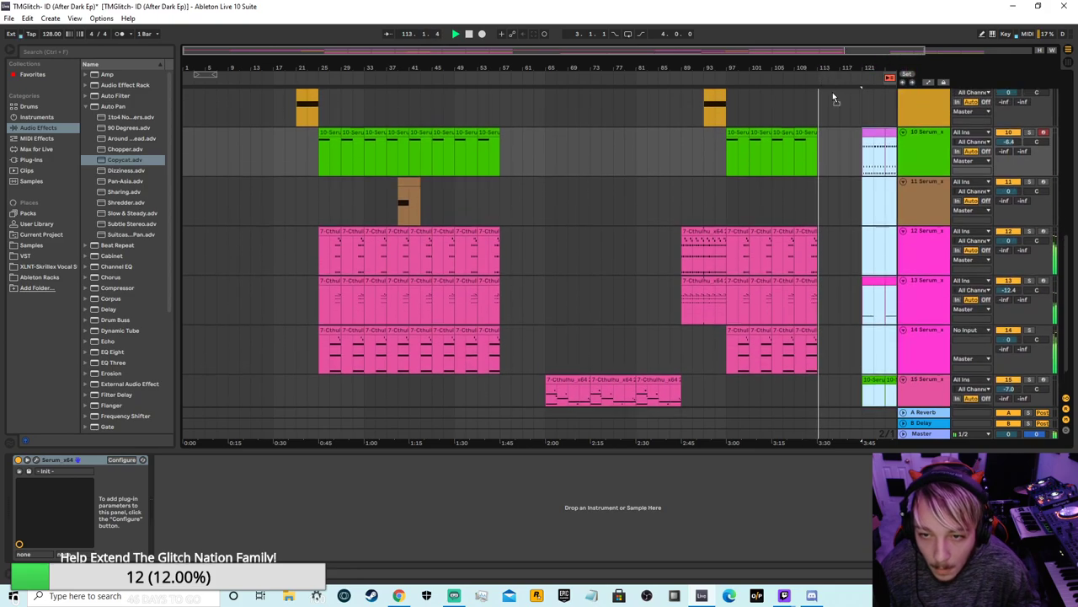
scroll(834, 93, up, 4)
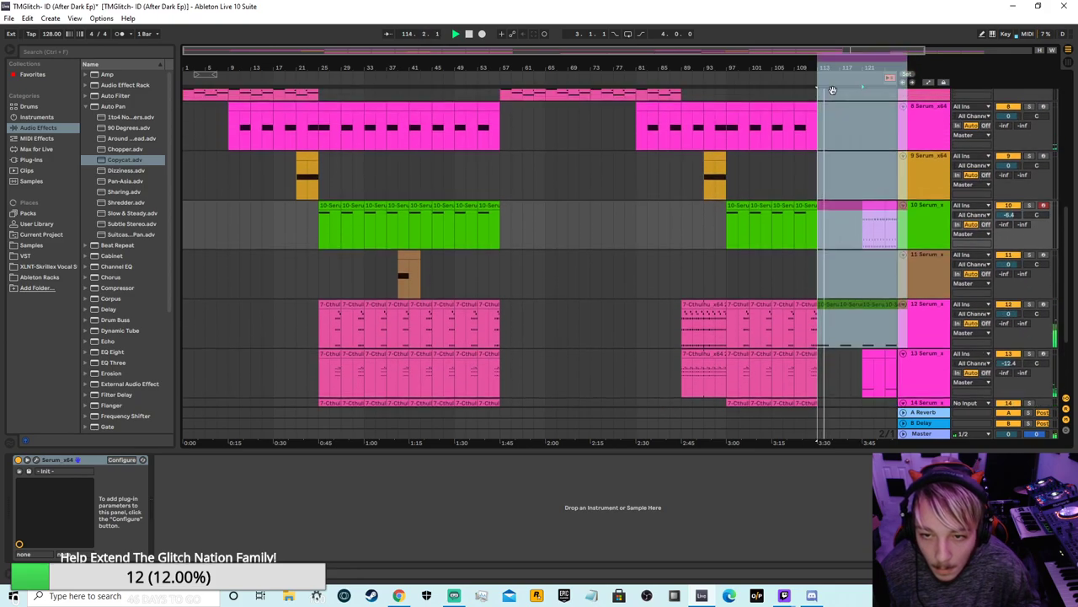
scroll(834, 101, up, 3)
drag(843, 156, 837, 118)
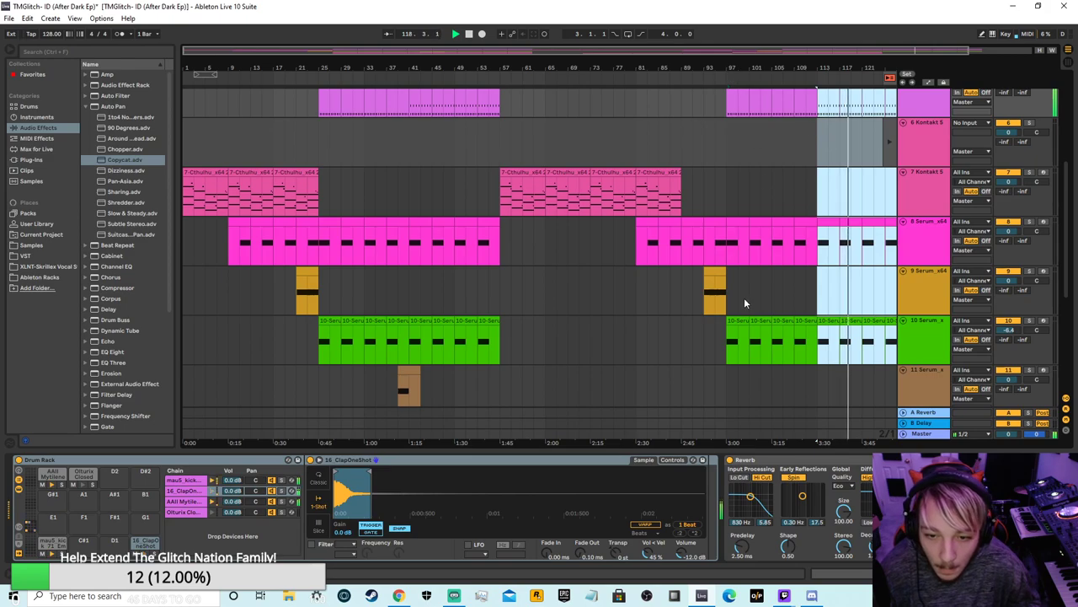
Step: Duplicate the clips between bars 97 and 113 on Serum tracks 12, 13 and 14 to extend them up to bar 129
scroll(750, 288, down, 5)
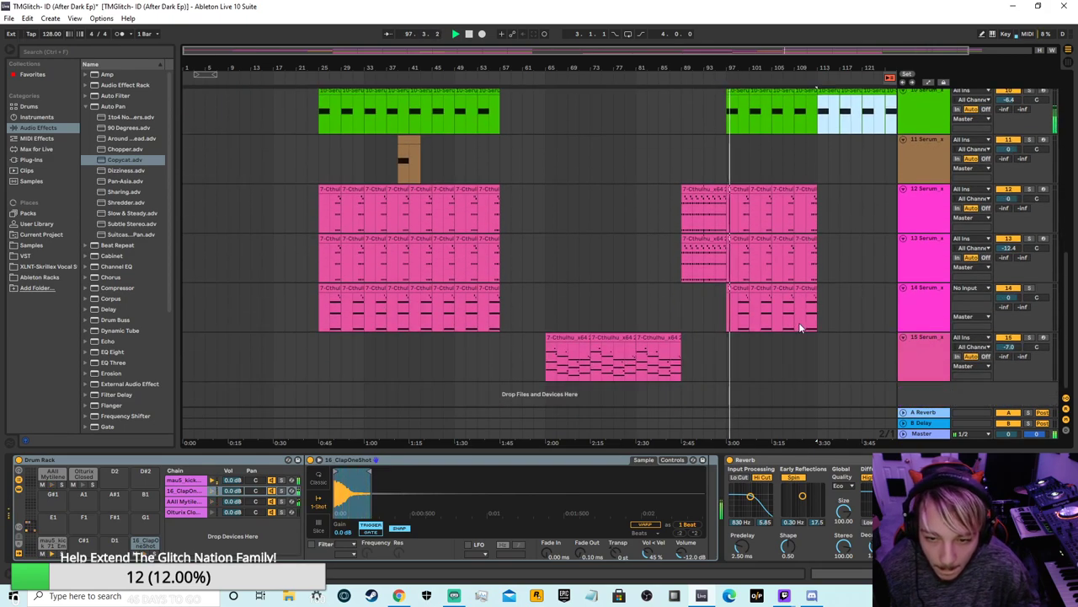
drag(703, 50, 766, 50)
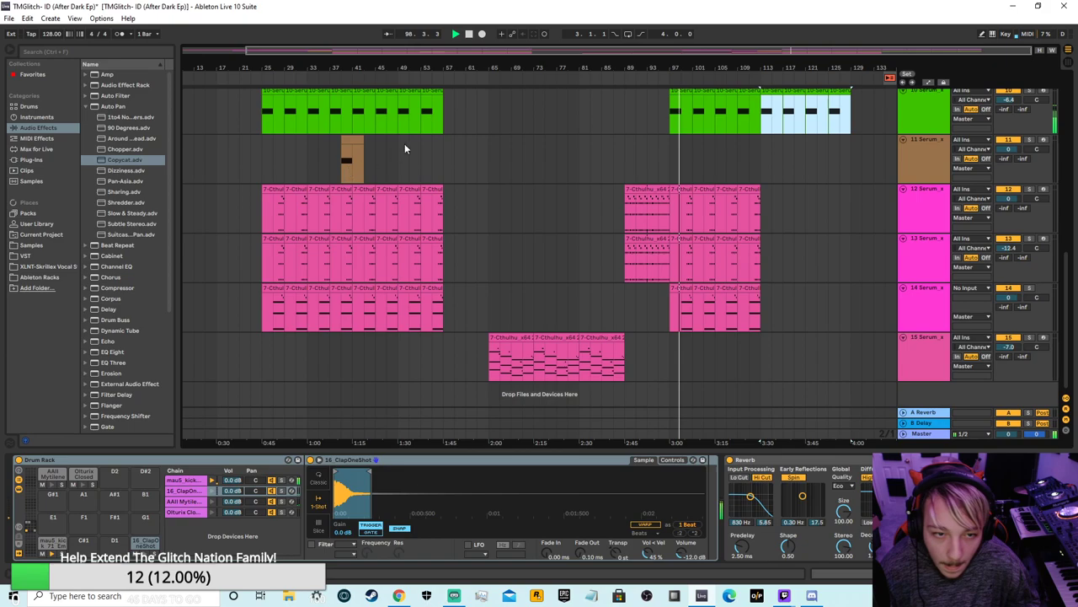
scroll(619, 370, up, 4)
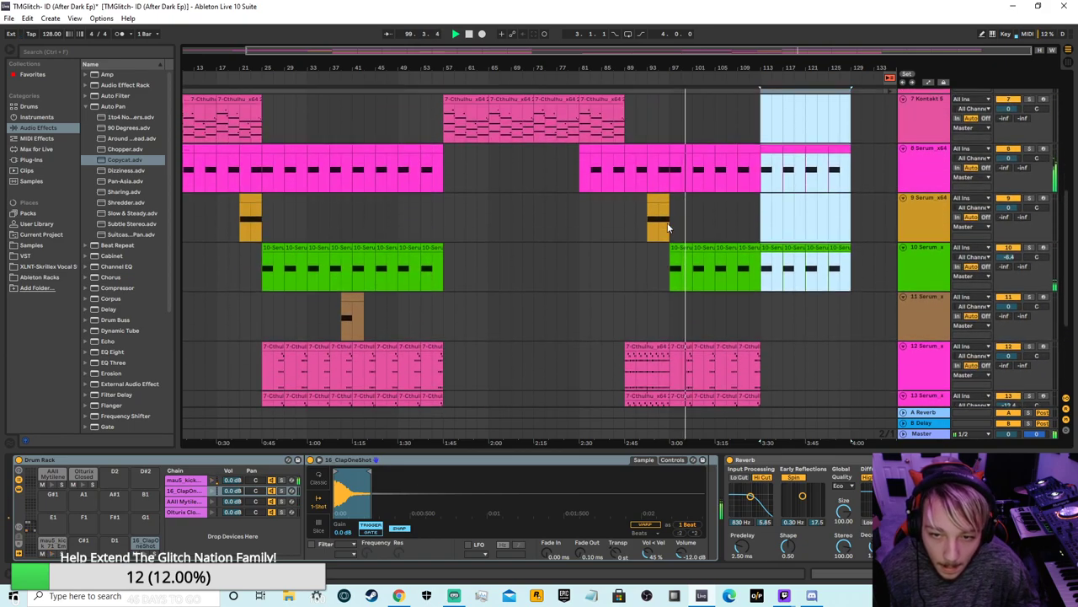
scroll(666, 226, up, 2)
scroll(474, 226, down, 5)
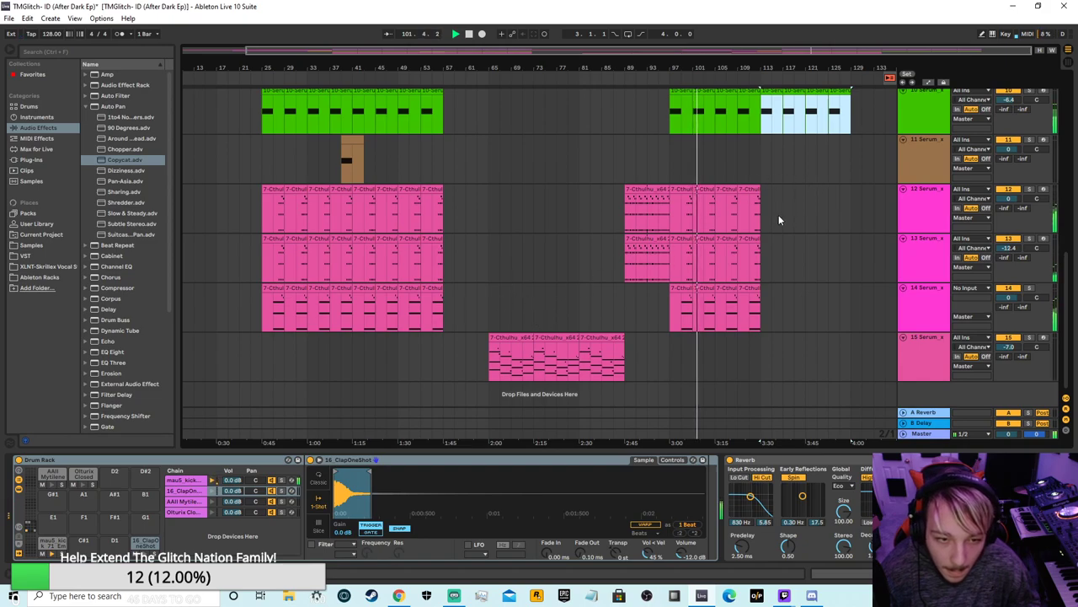
click(771, 324)
drag(762, 326, 672, 217)
right_click(673, 216)
click(701, 221)
click(706, 379)
scroll(636, 383, up, 2)
scroll(636, 384, down, 4)
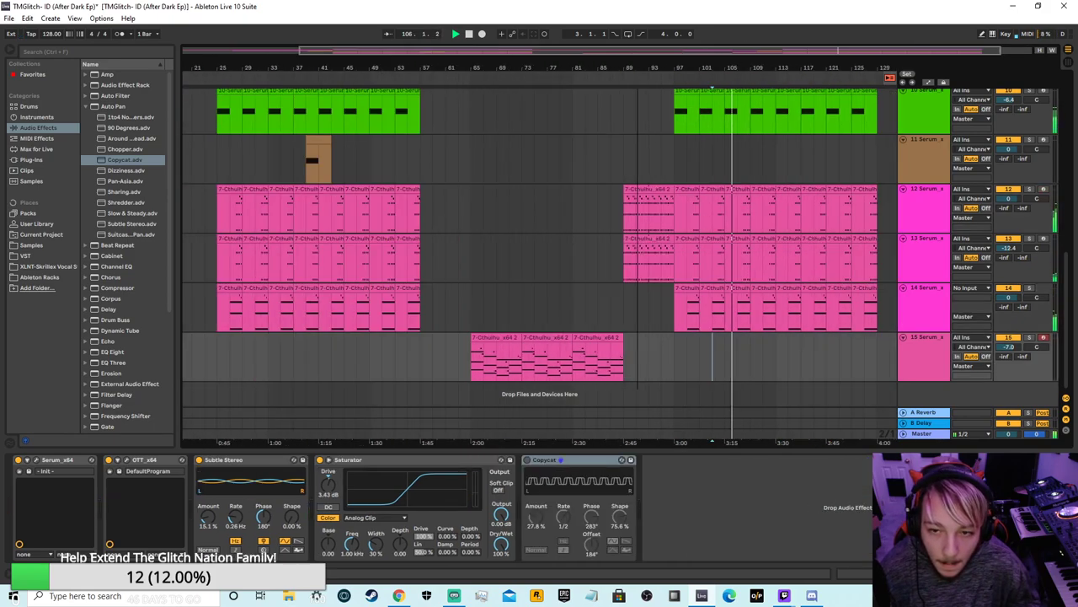
Step: Check the extended second drop on the drum and synth tracks, and hide the device view to enlarge the arrangement
click(644, 288)
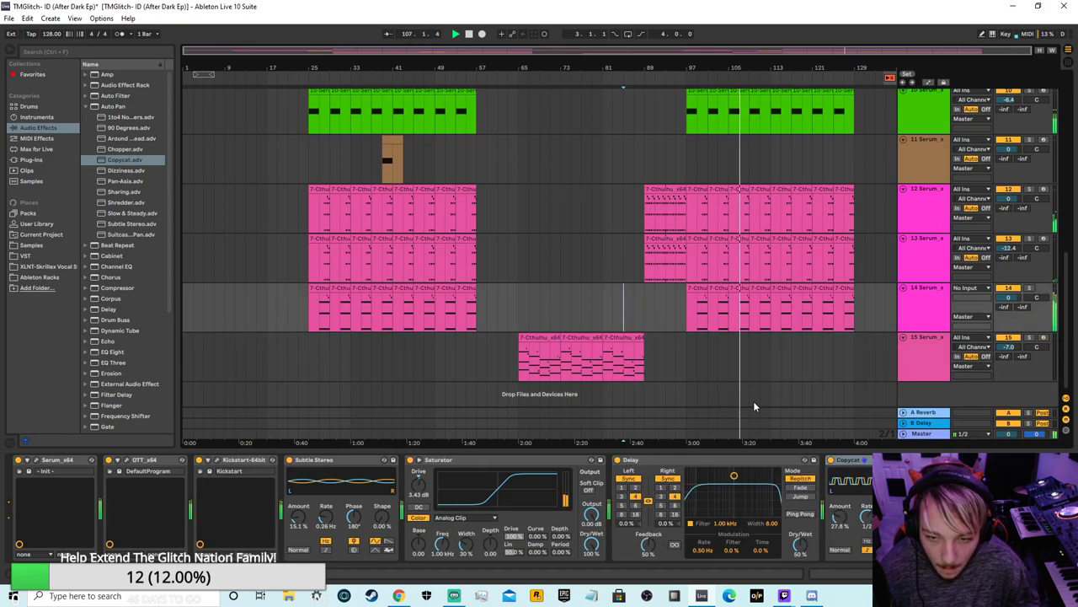
scroll(763, 221, up, 4)
scroll(762, 221, up, 6)
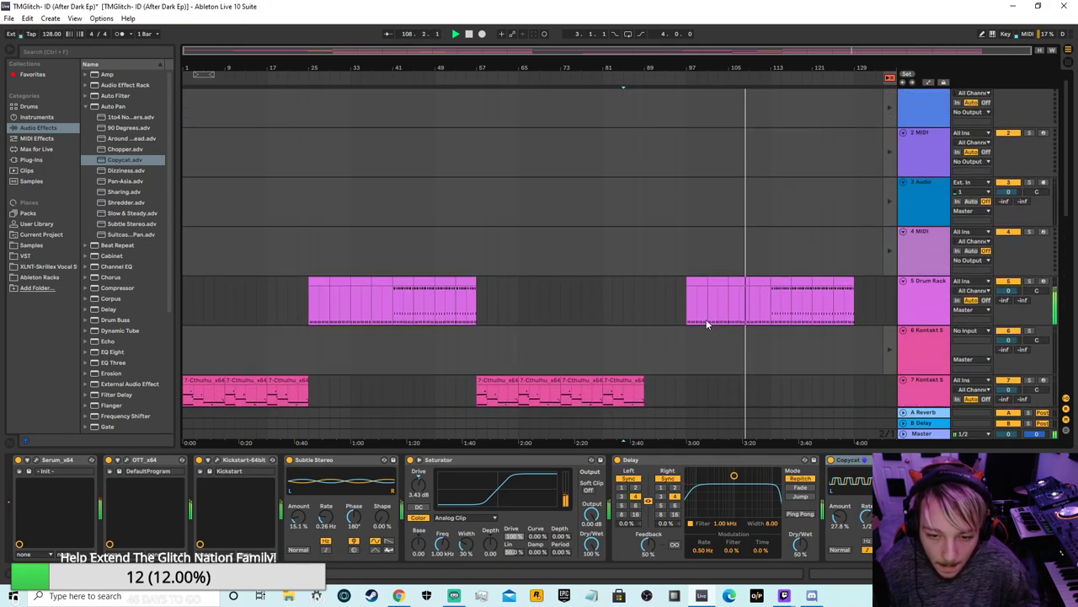
drag(785, 54, 782, 78)
scroll(736, 227, down, 2)
scroll(736, 227, down, 4)
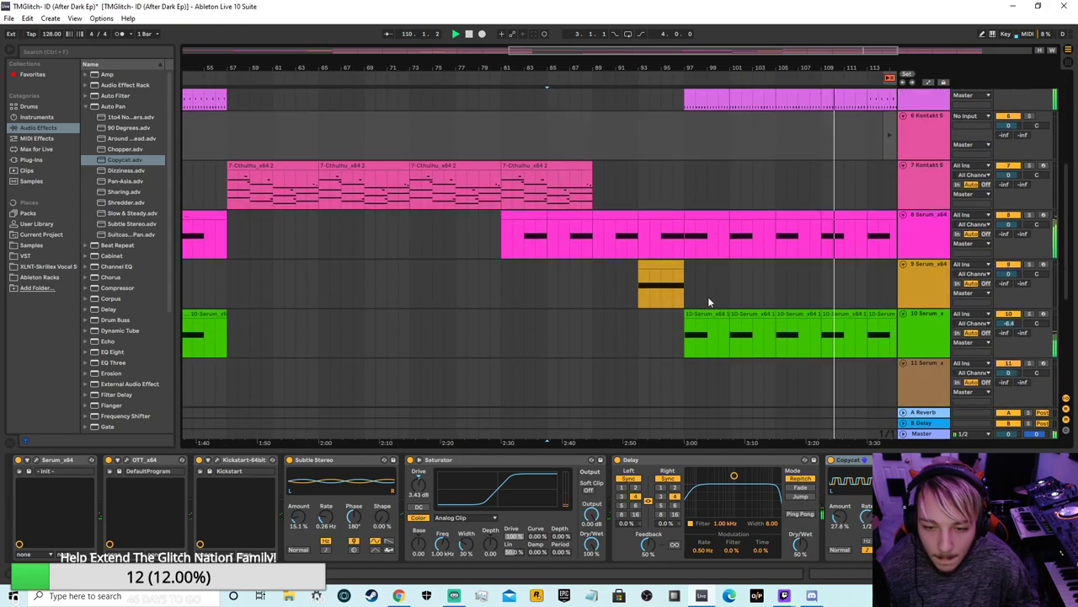
click(730, 449)
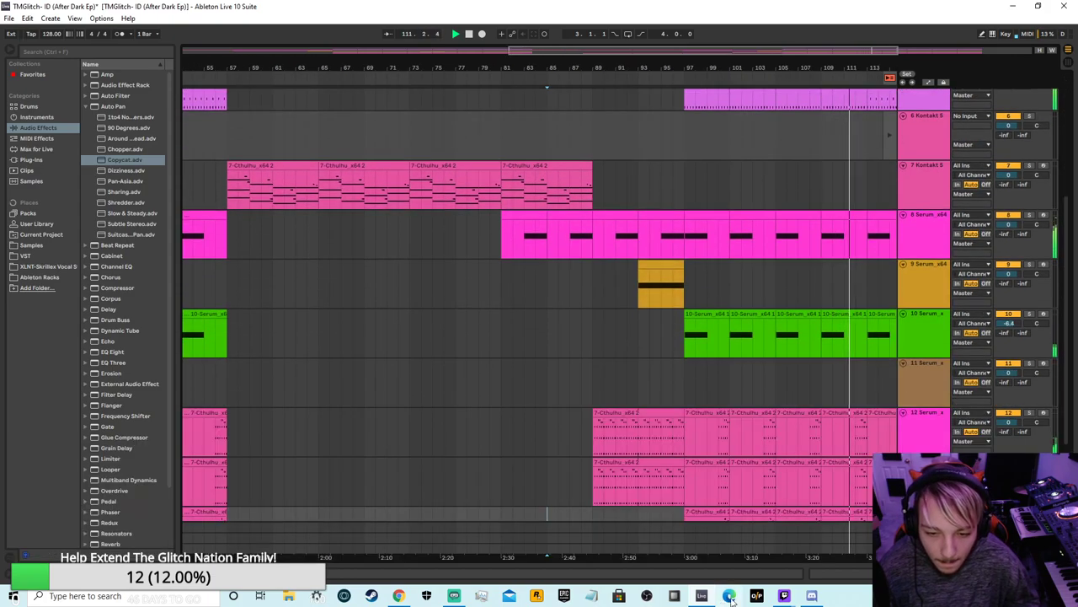
Step: Review the full arrangement, comparing the second drop with the first across the Serum tracks
scroll(715, 440, down, 3)
double_click(650, 51)
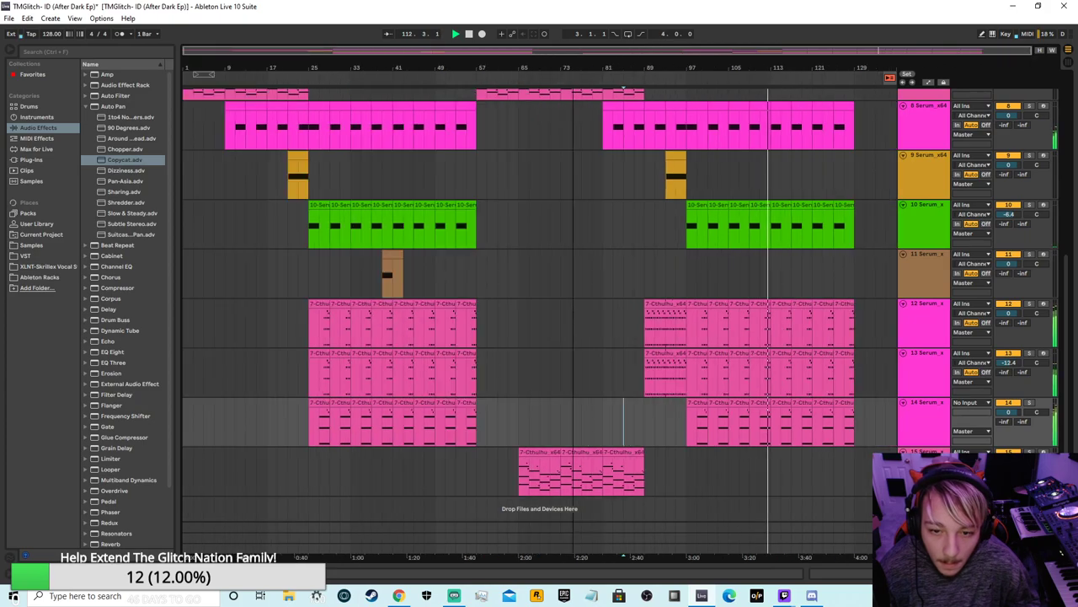
scroll(656, 423, up, 2)
scroll(599, 404, up, 2)
click(599, 404)
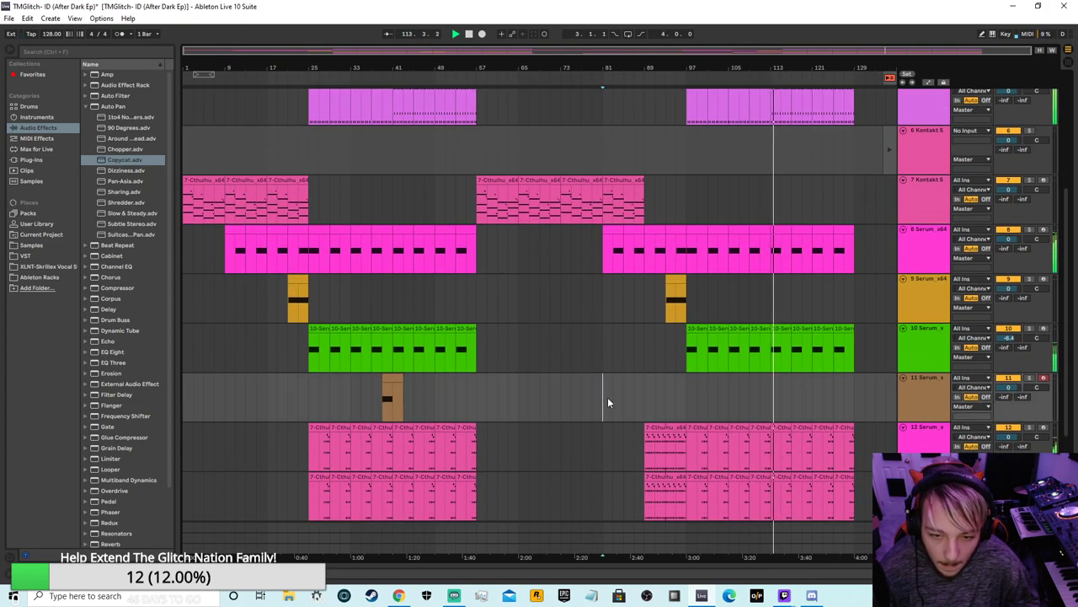
scroll(605, 399, down, 3)
scroll(571, 439, down, 2)
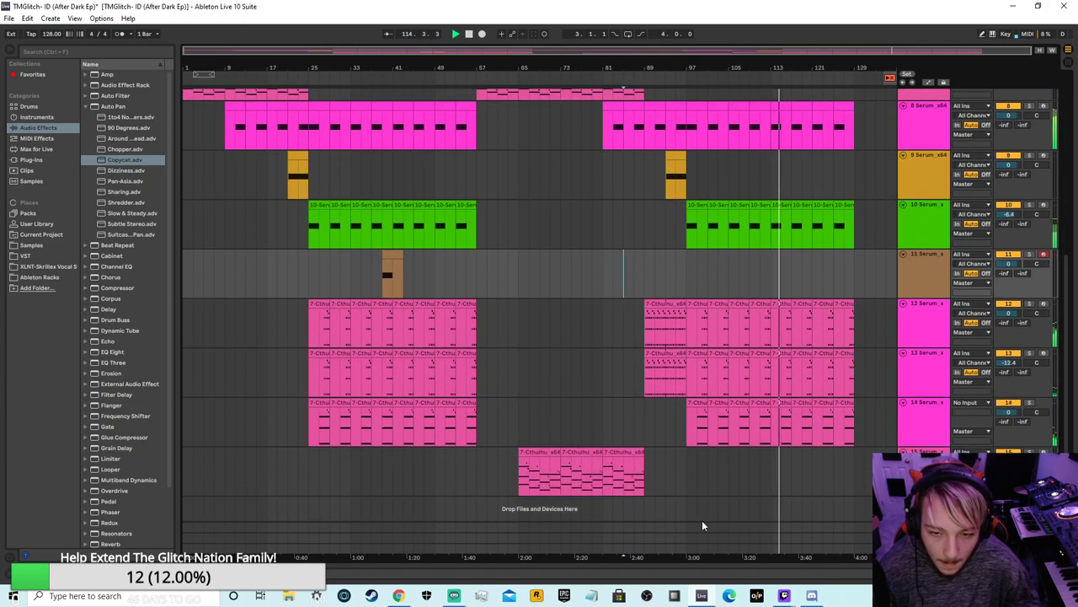
click(710, 487)
click(753, 486)
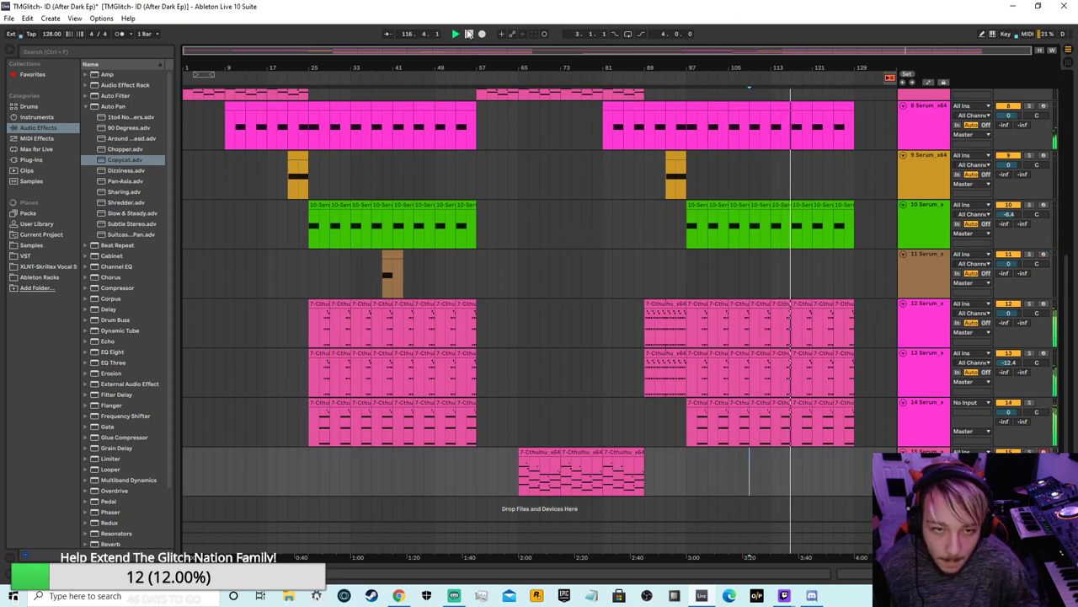
Step: Find and launch the Splice app to get samples for the track
click(146, 596)
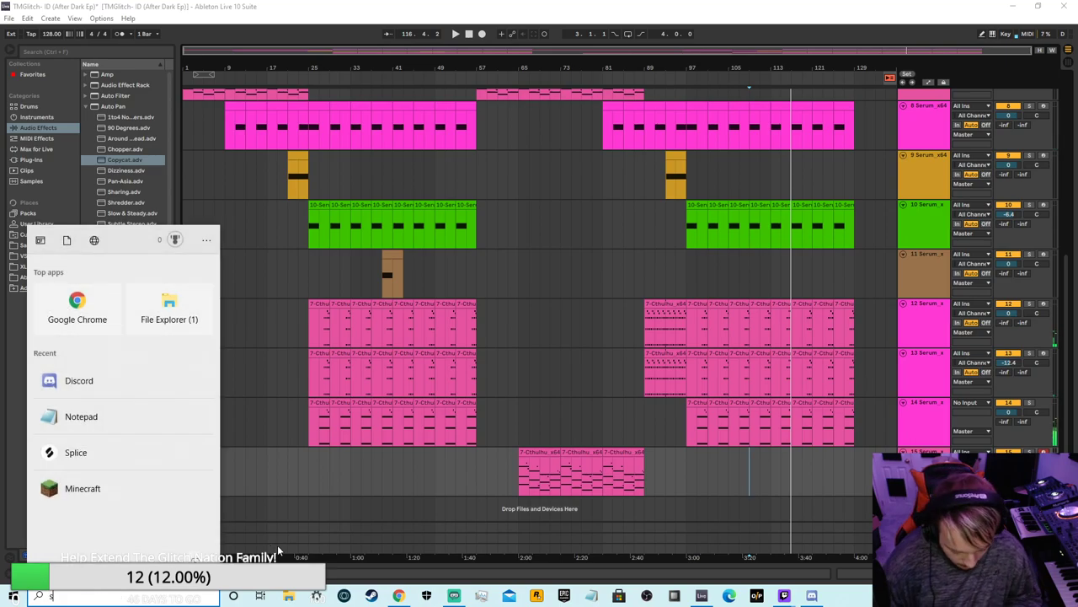
text(splice)
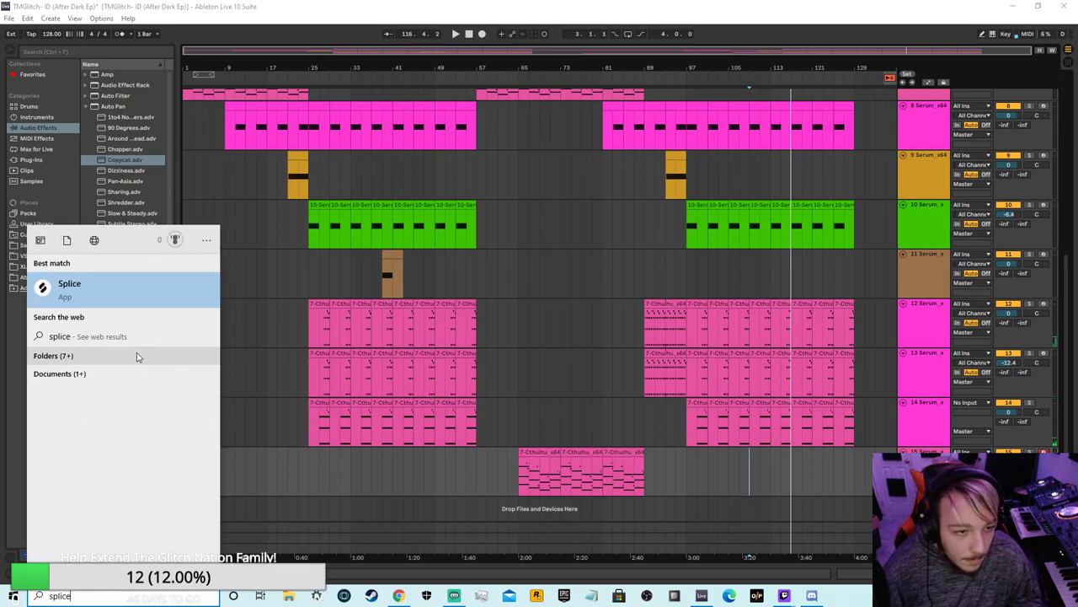
click(117, 301)
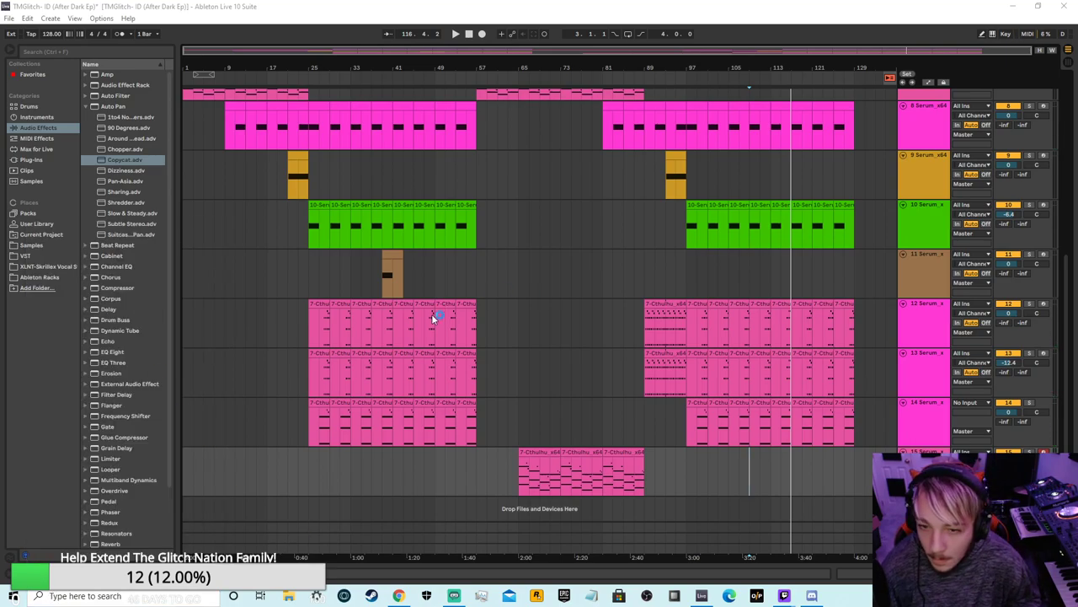
Step: Duplicate the 14 Serum track together with its clips and device chain
double_click(918, 409)
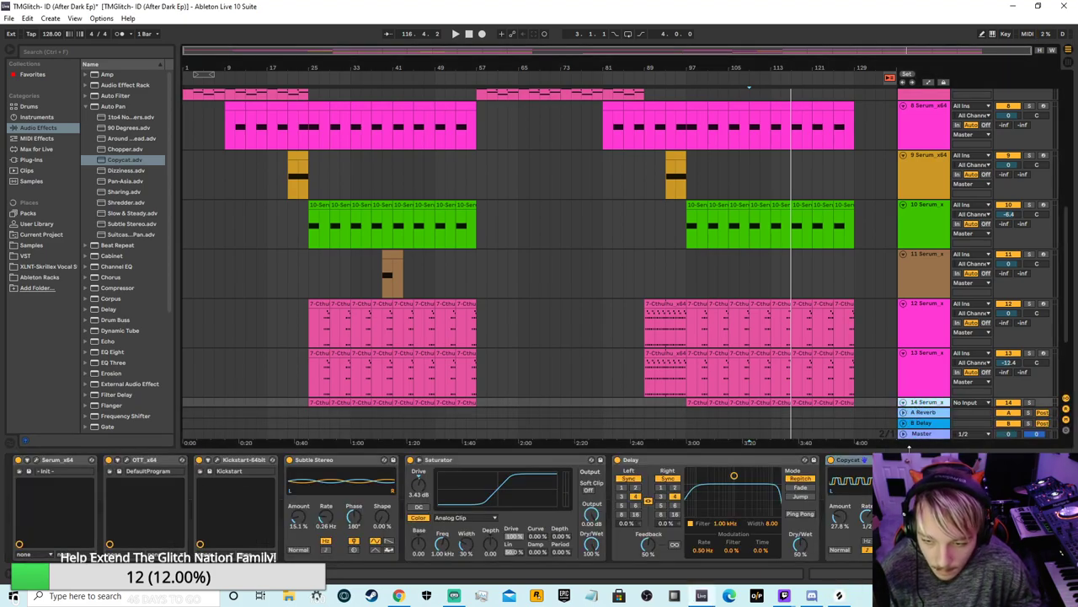
scroll(878, 406, down, 3)
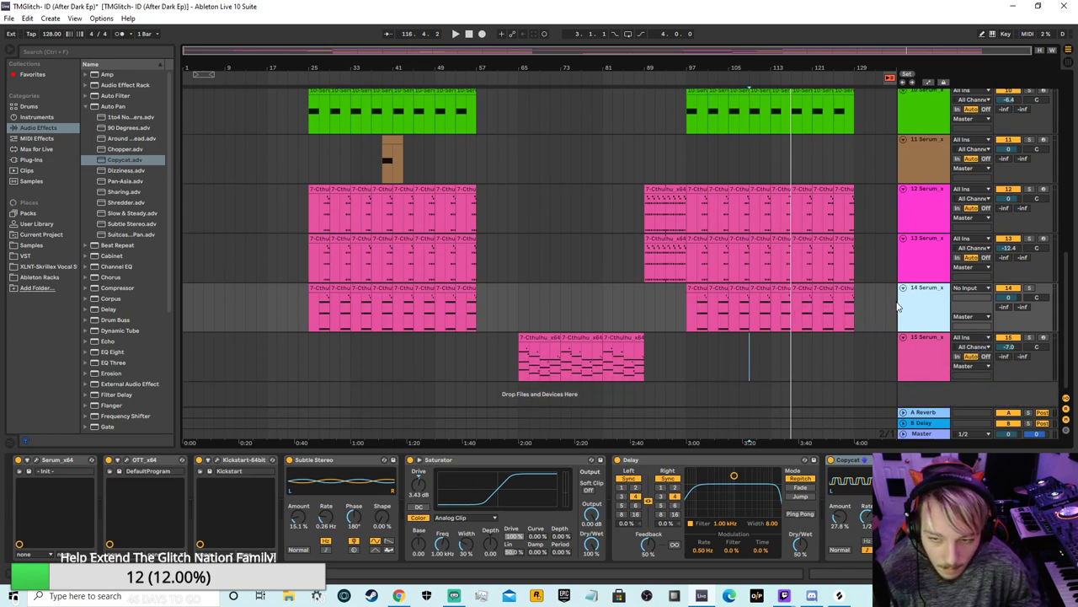
right_click(926, 298)
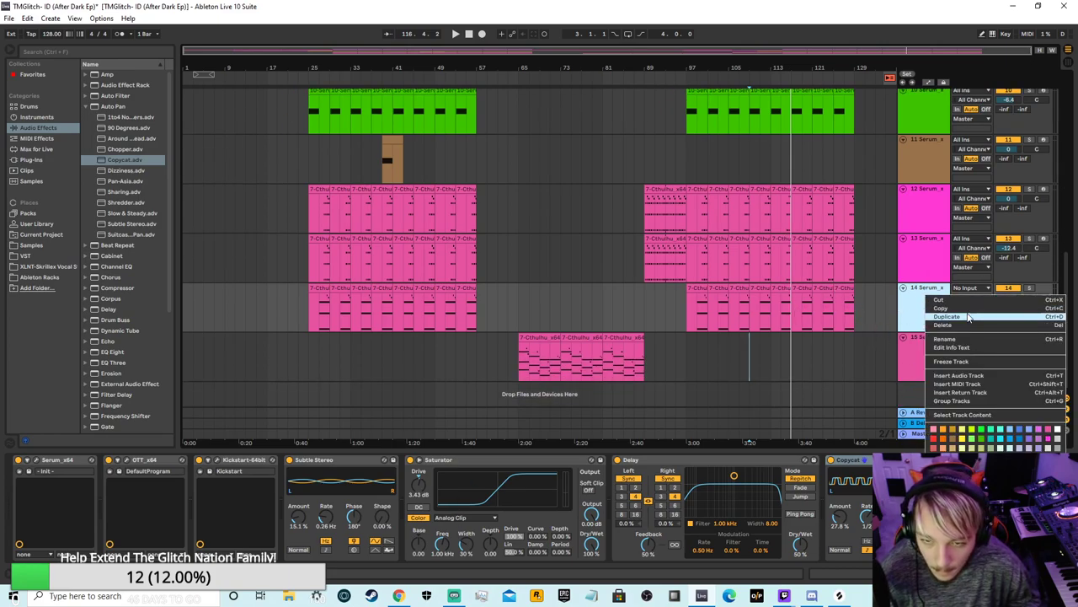
click(969, 317)
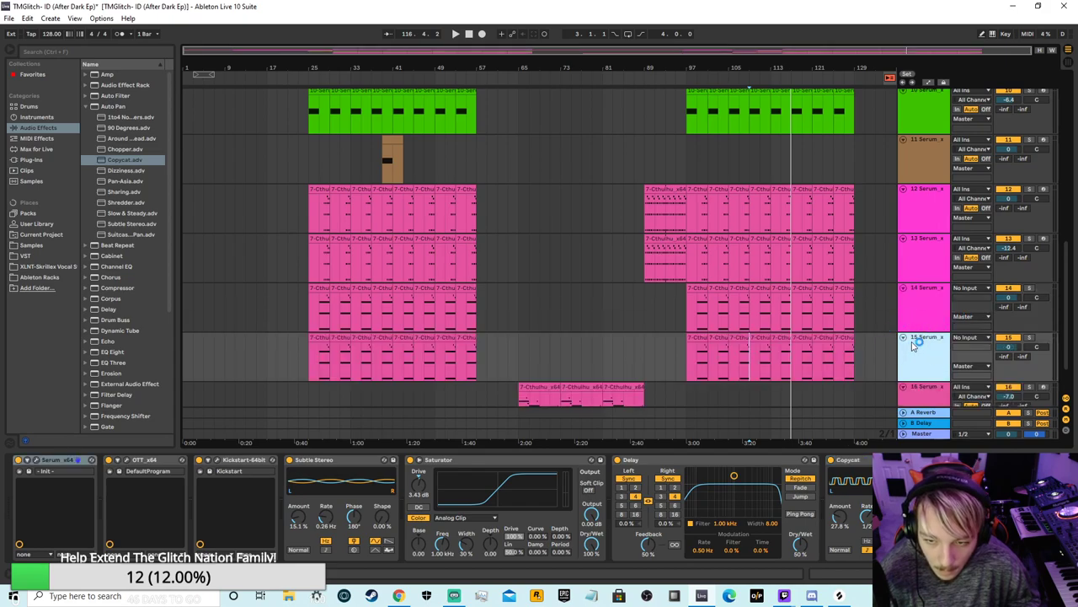
Step: Recolor the duplicated Serum track 15 and all of its clips blue
right_click(933, 345)
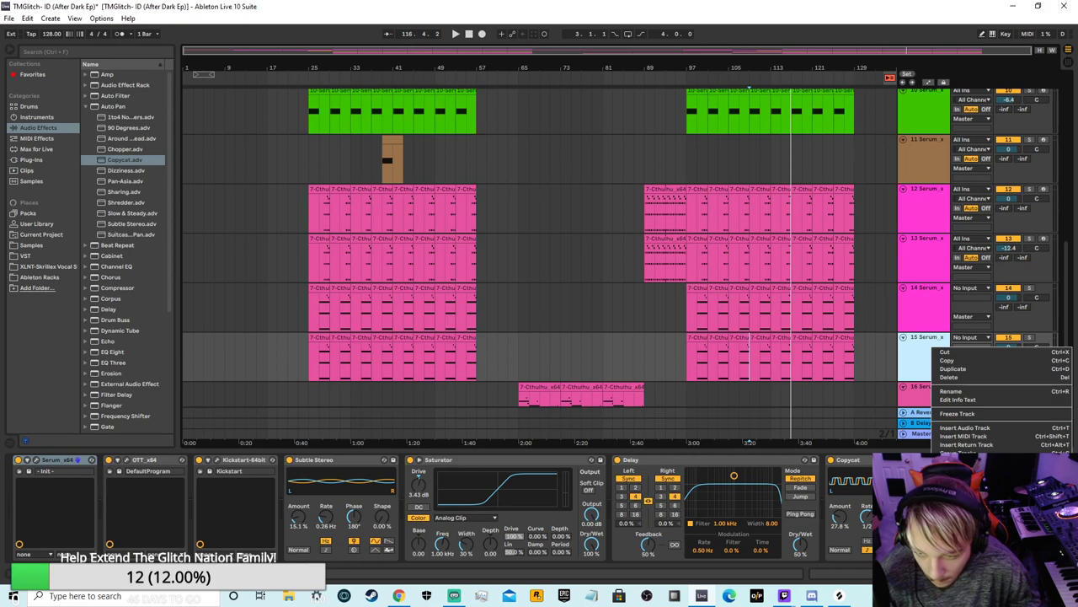
key(Escape)
right_click(923, 355)
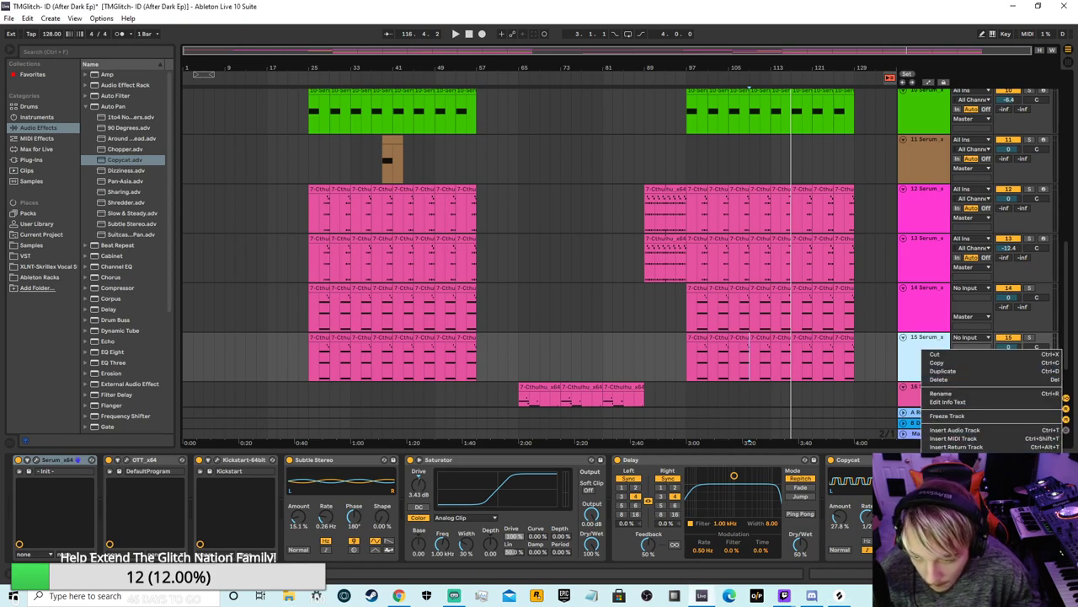
click(1006, 483)
right_click(815, 340)
click(814, 339)
drag(877, 344, 268, 345)
right_click(719, 336)
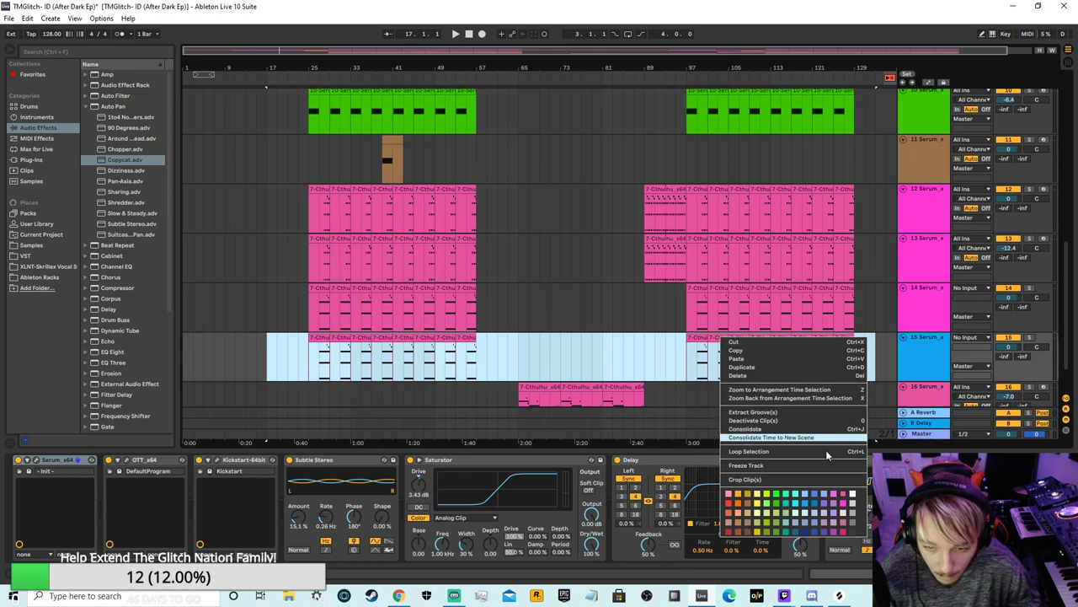
click(812, 501)
click(874, 363)
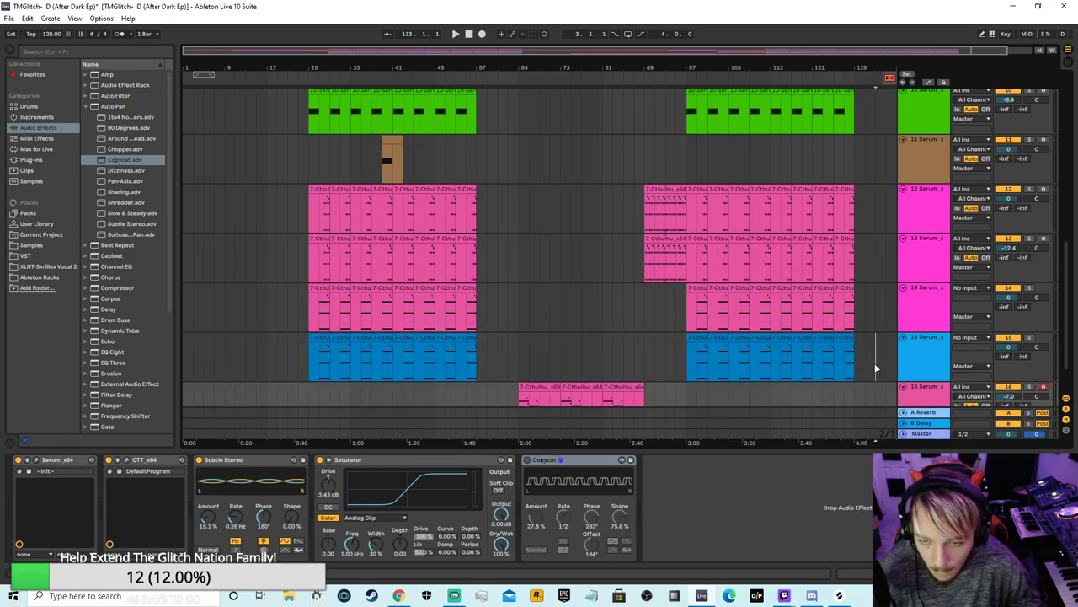
Step: Open Serum on track 15 and load the FL_150_BPM_Kit_03_Vox_Pad_D#m sample from Splice into oscillator A
click(44, 463)
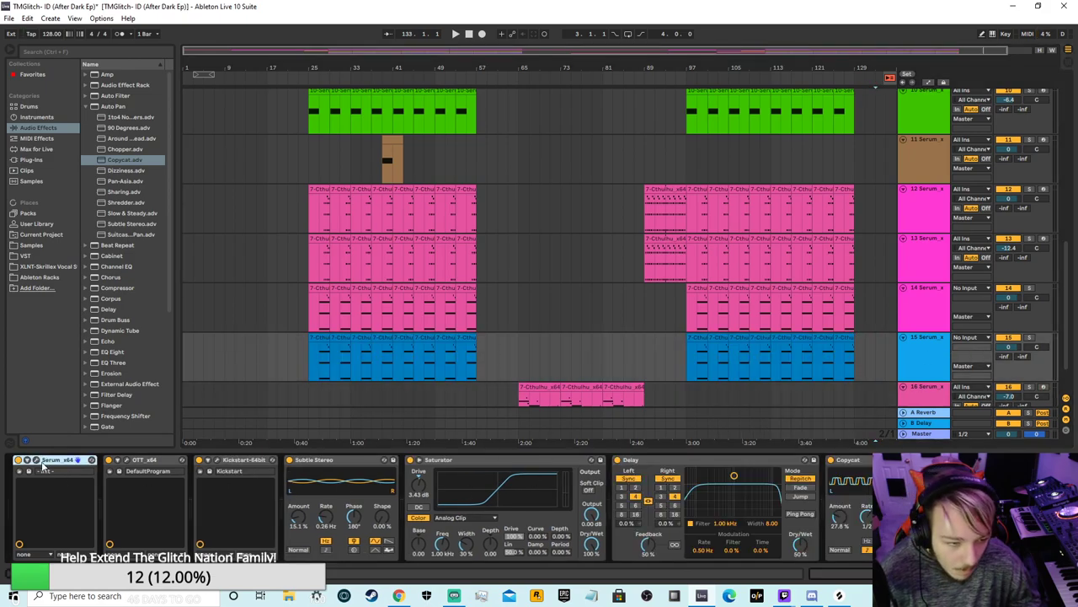
click(37, 463)
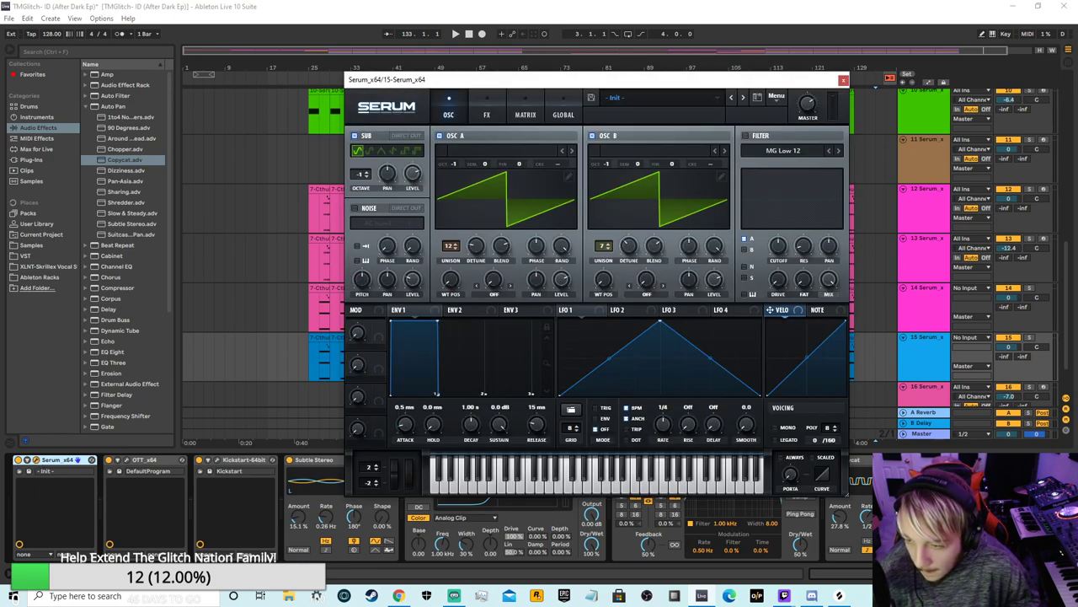
key(alt+Tab)
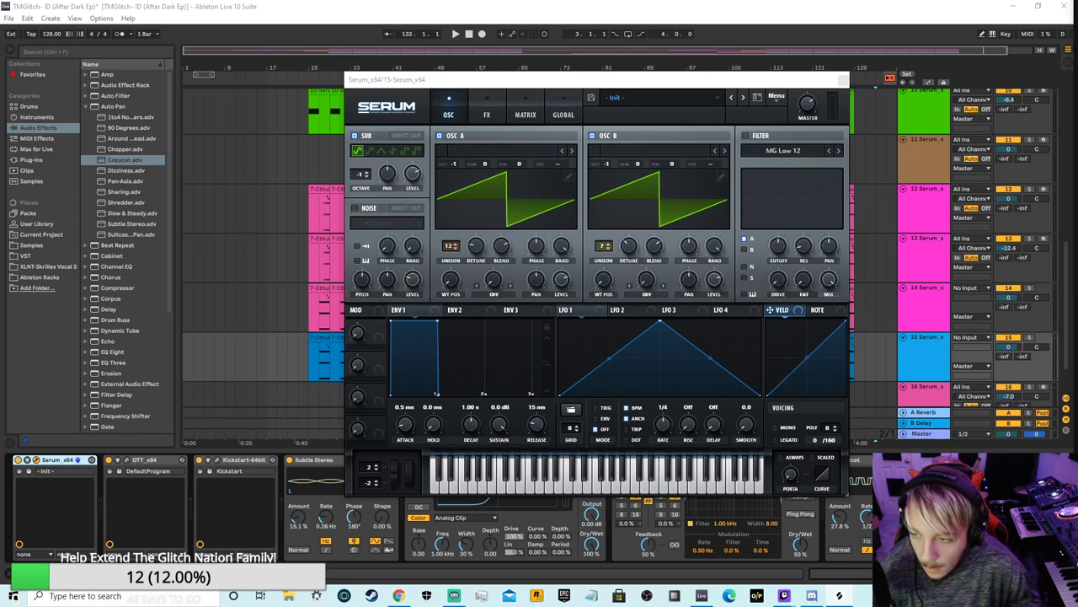
drag(360, 235, 503, 194)
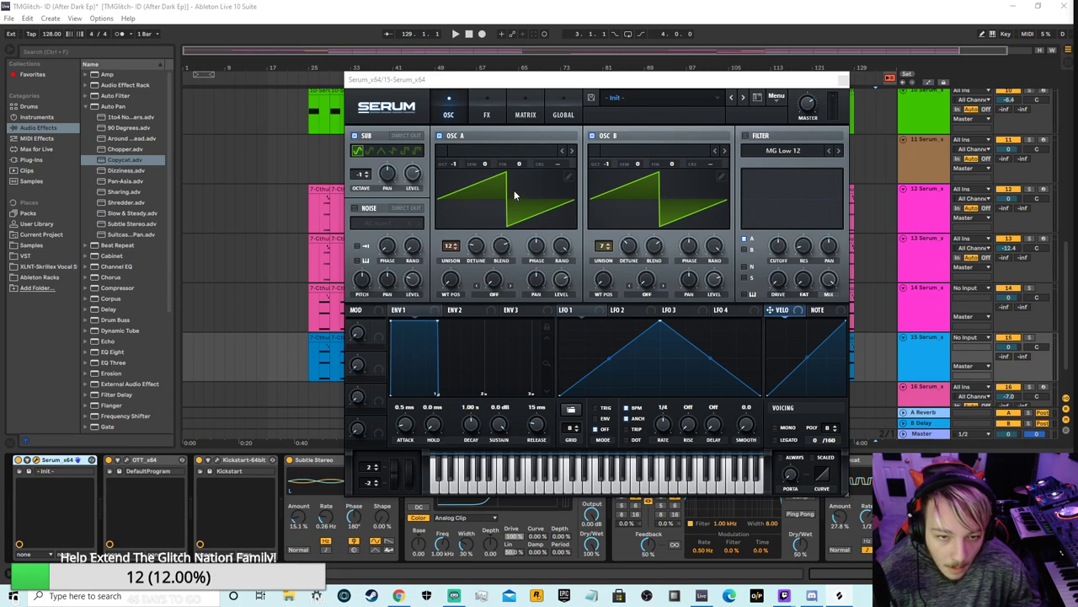
Step: Solo track 15, play it from bar 25 and turn off oscillator B in Serum to audition the vox pad
drag(530, 82, 539, 164)
click(1032, 337)
click(319, 77)
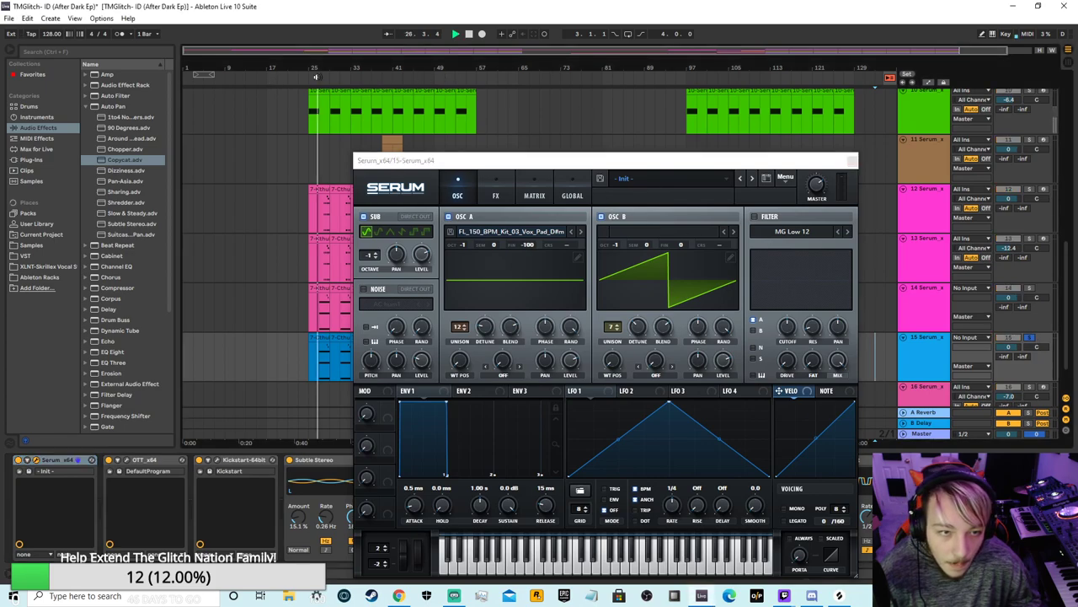
click(601, 216)
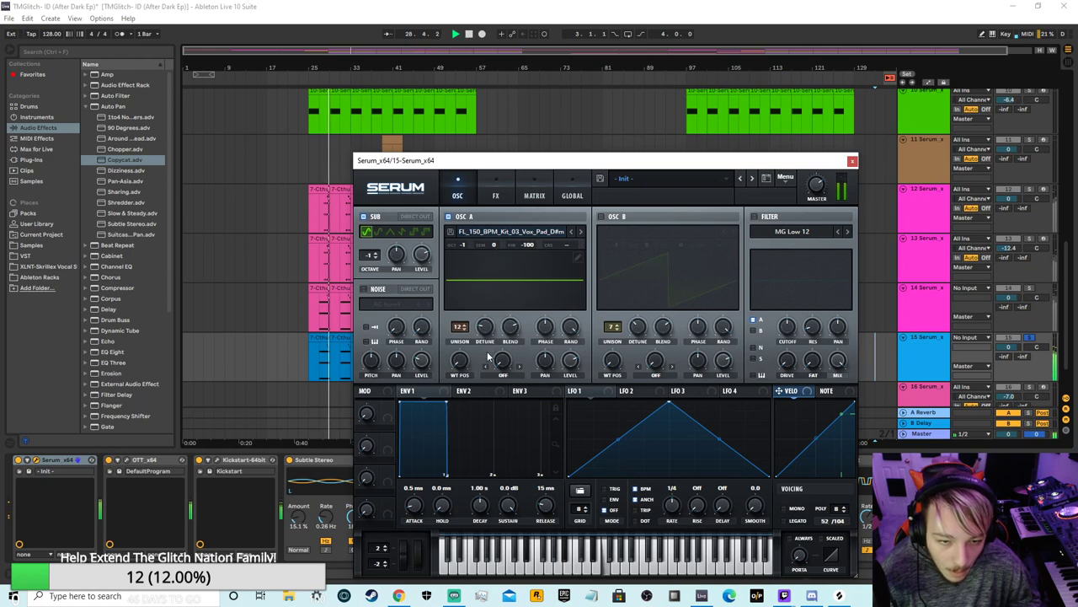
drag(481, 263, 482, 302)
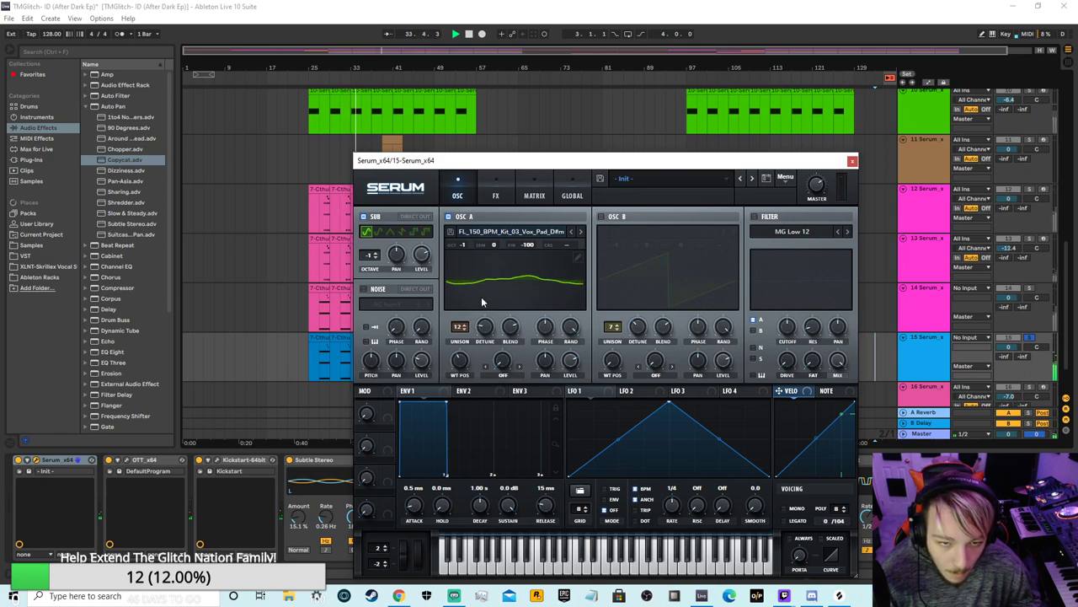
Step: Turn off oscillator A and load the MK_VOX sample from Splice into the enabled noise oscillator
click(449, 217)
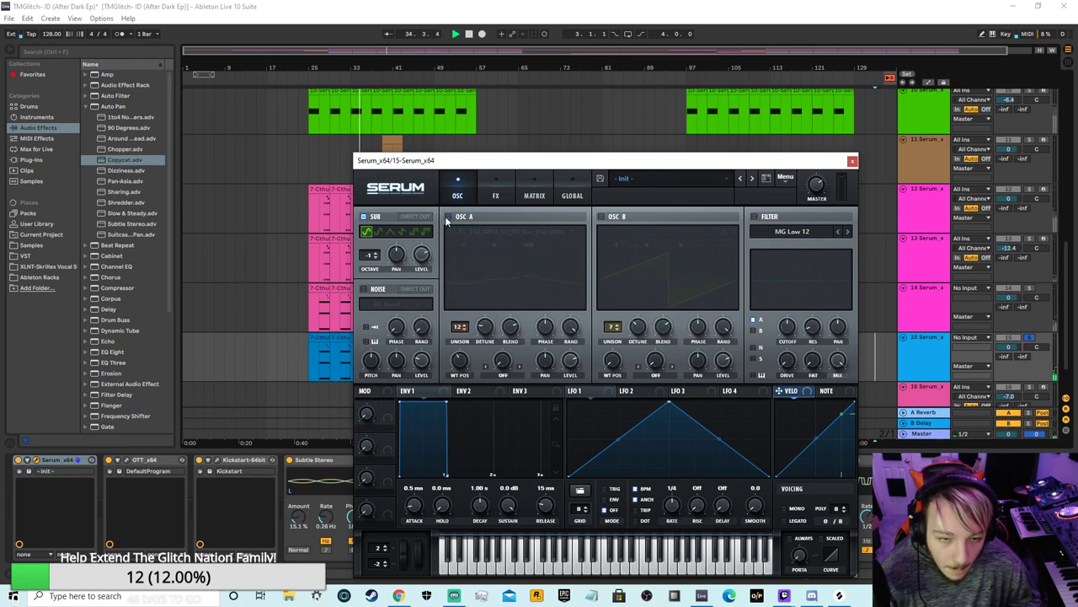
click(364, 289)
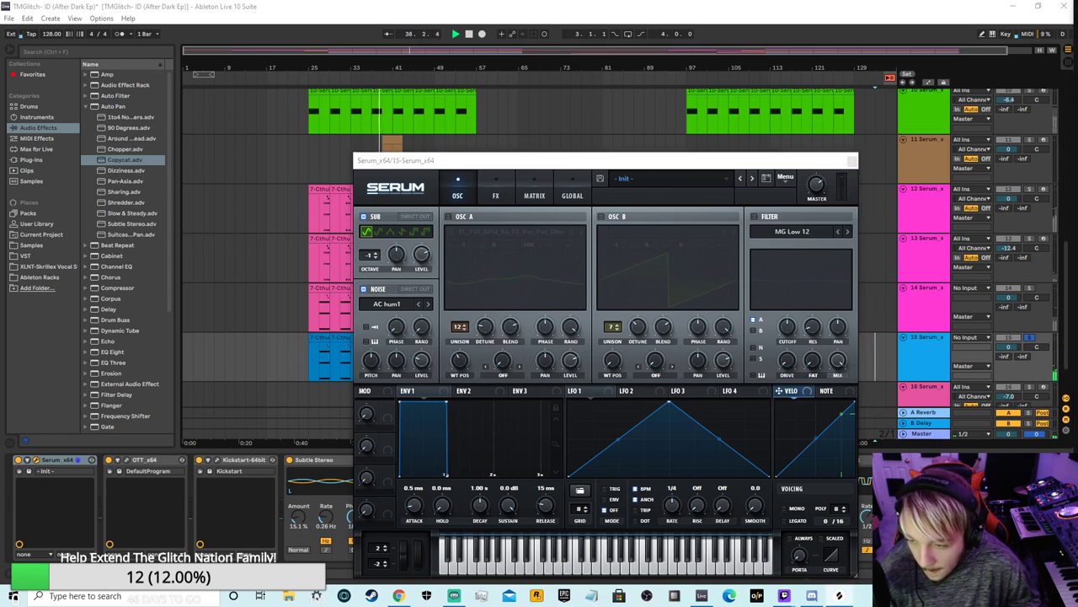
drag(1077, 362, 397, 308)
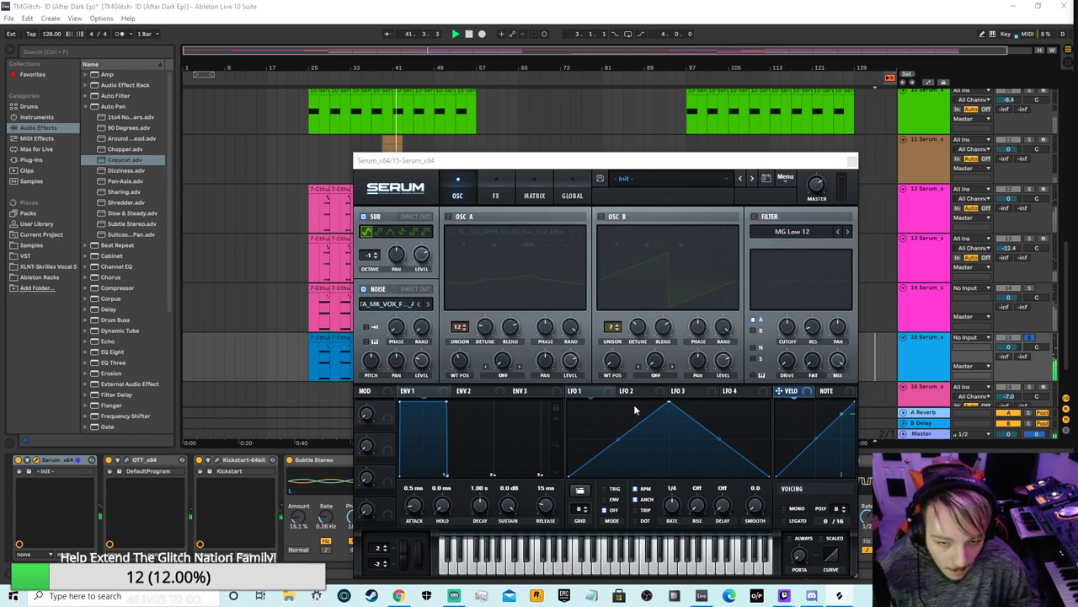
Step: Assign LFO 1 to the noise level and adjust the noise pitch while replaying from bar 25
drag(572, 390, 422, 359)
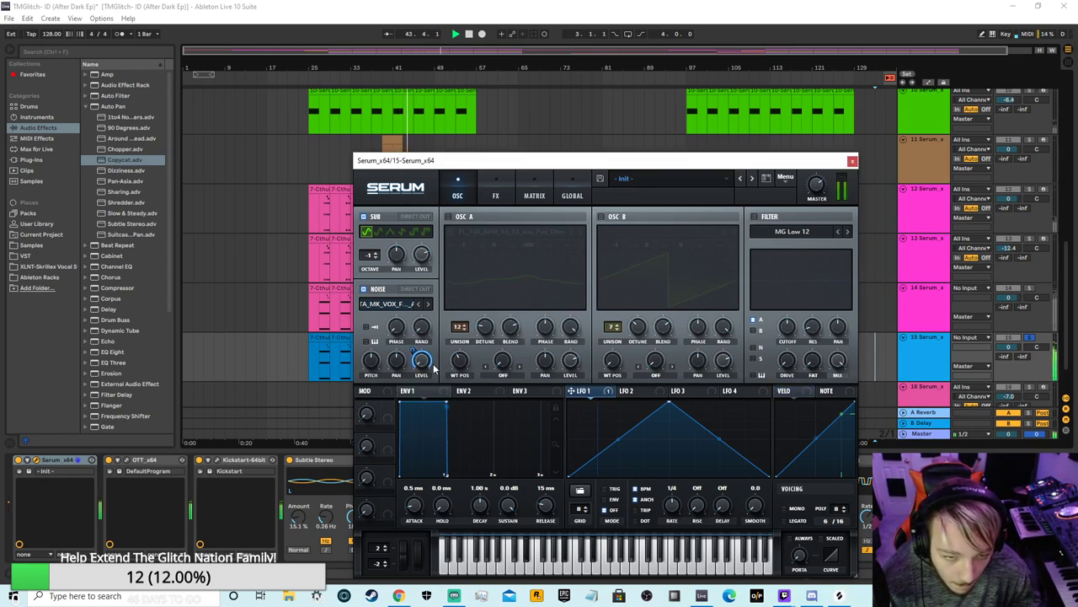
mouse_move(376, 357)
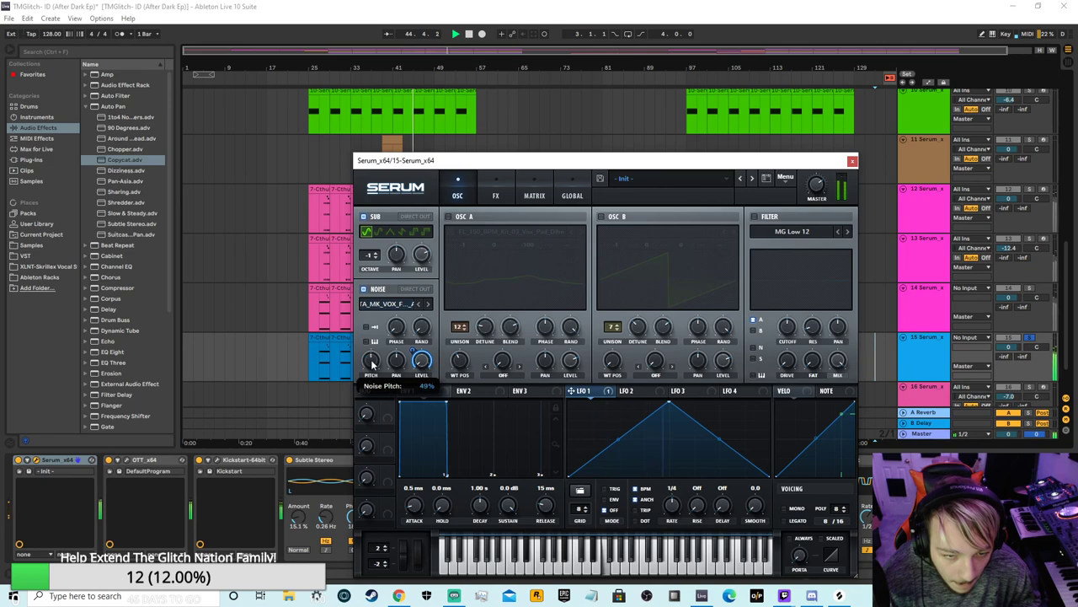
scroll(377, 355, up, 3)
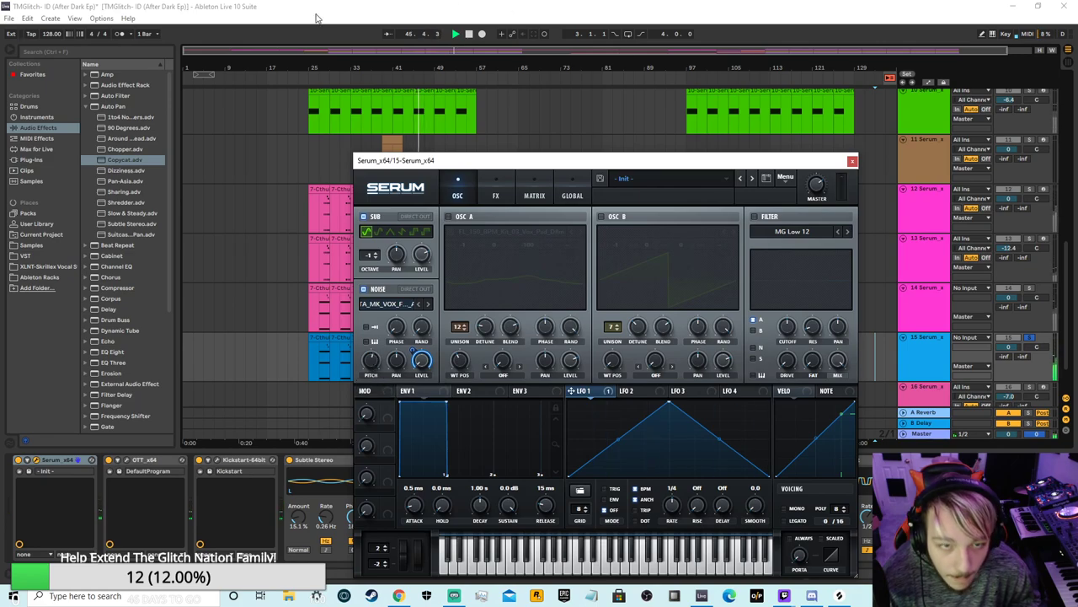
click(308, 79)
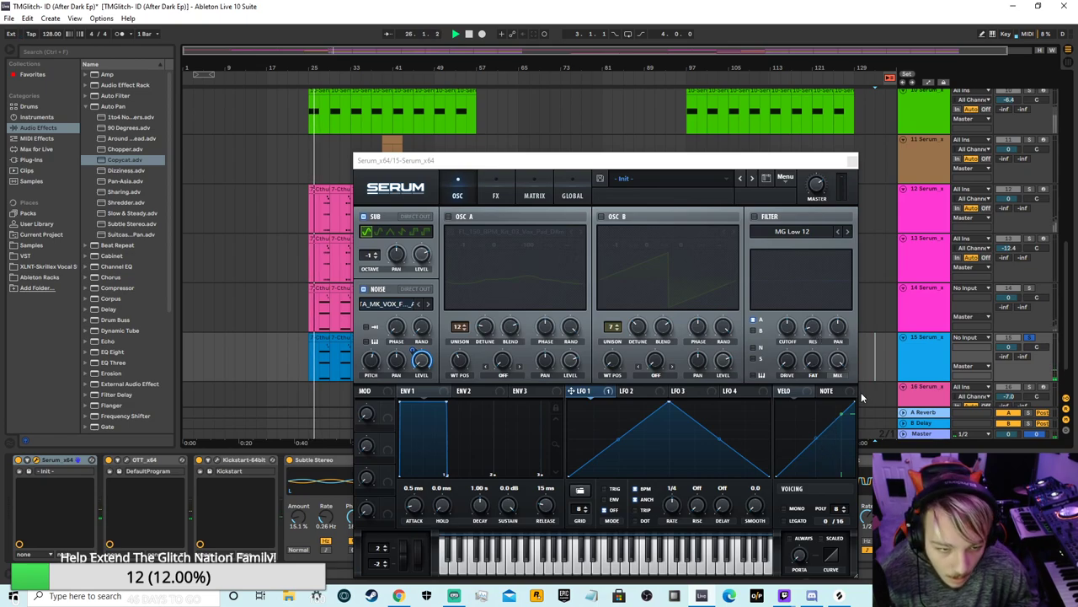
click(368, 373)
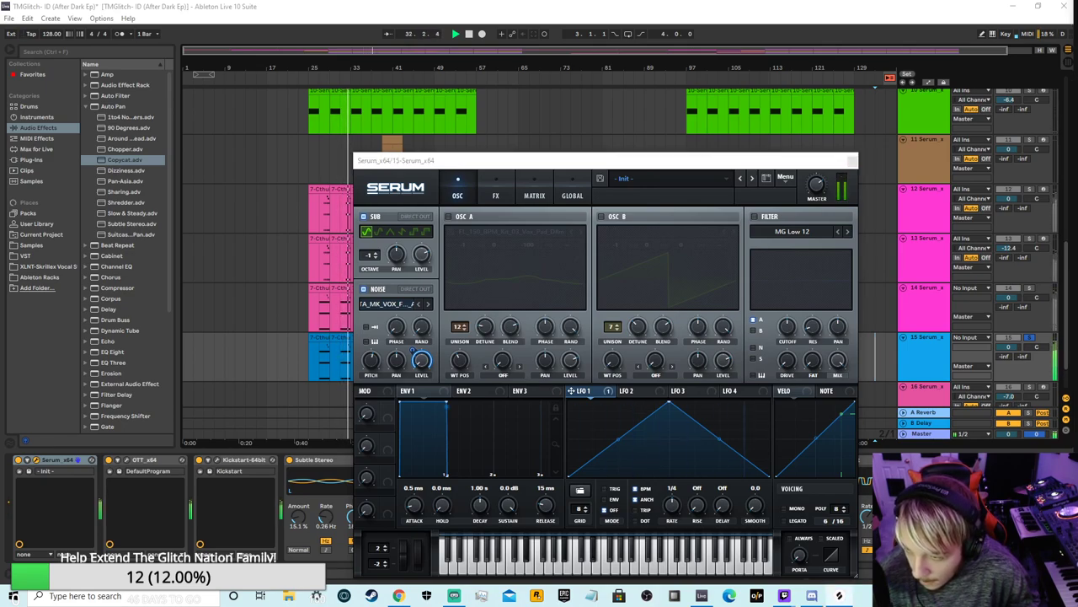
Step: Replace the noise sample with the cw_vox100 Dm vocal from Splice and adjust the noise pitch
drag(1077, 421, 391, 304)
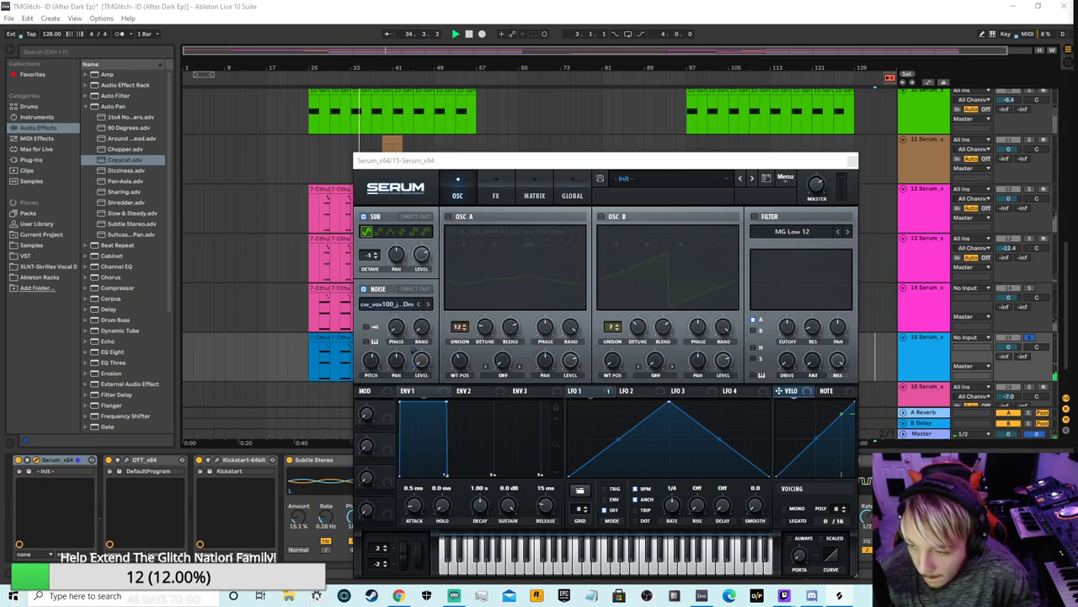
click(369, 361)
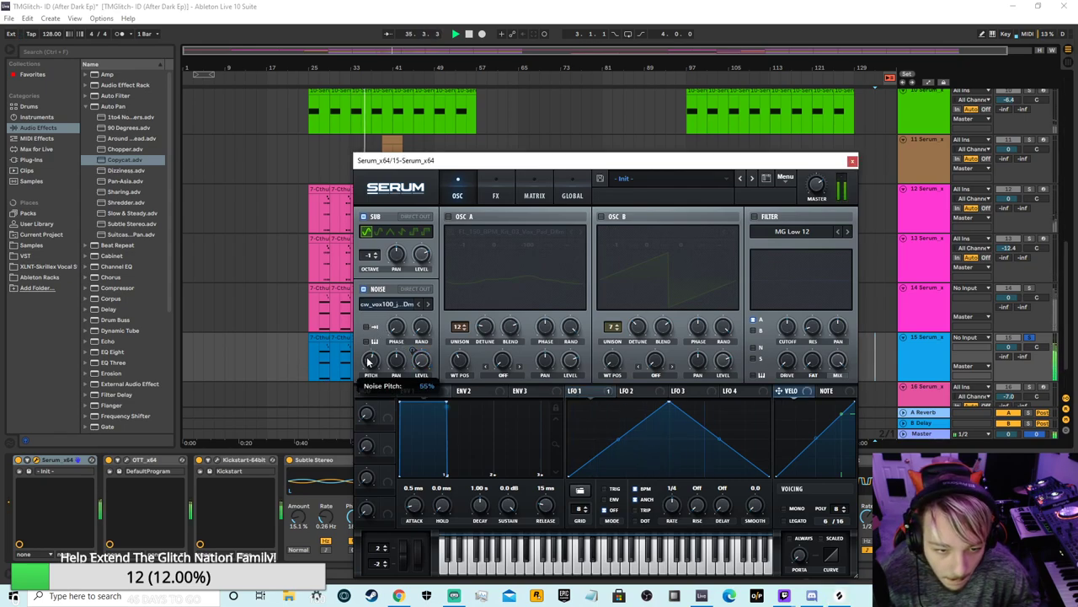
mouse_move(369, 361)
mouse_down()
mouse_move(363, 372)
mouse_move(368, 362)
mouse_up()
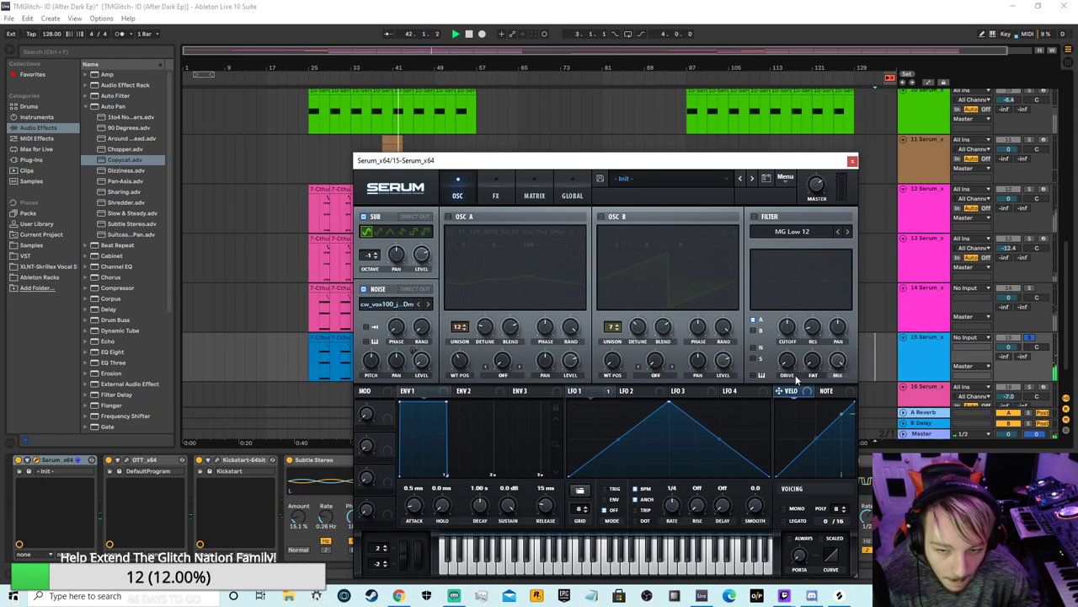
Step: Enable Serum's filter and set its type to Low 18
click(754, 217)
click(797, 239)
click(795, 238)
click(796, 239)
mouse_move(783, 244)
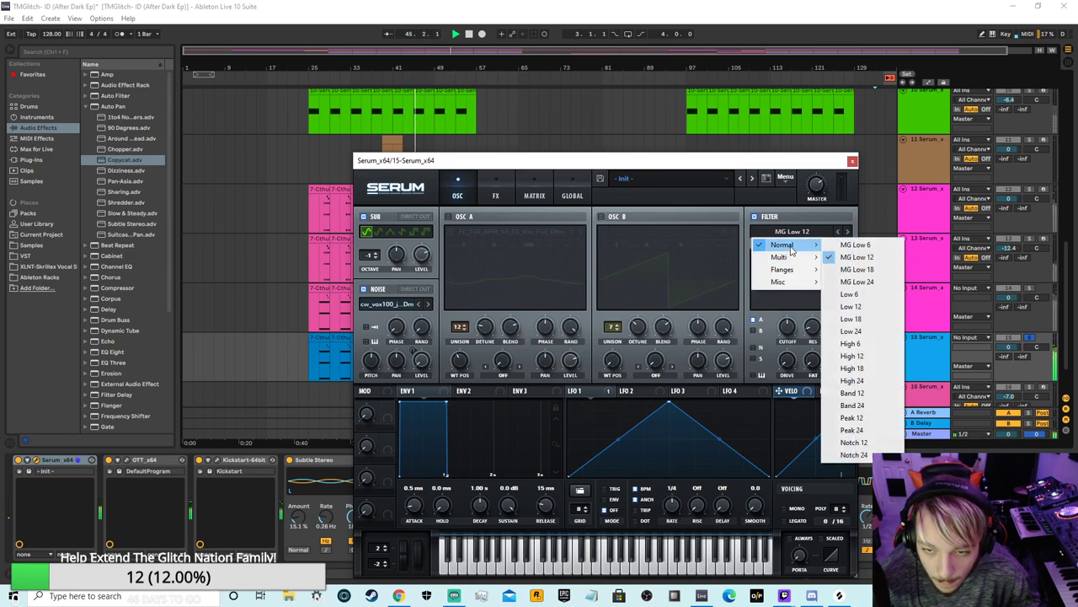
click(874, 324)
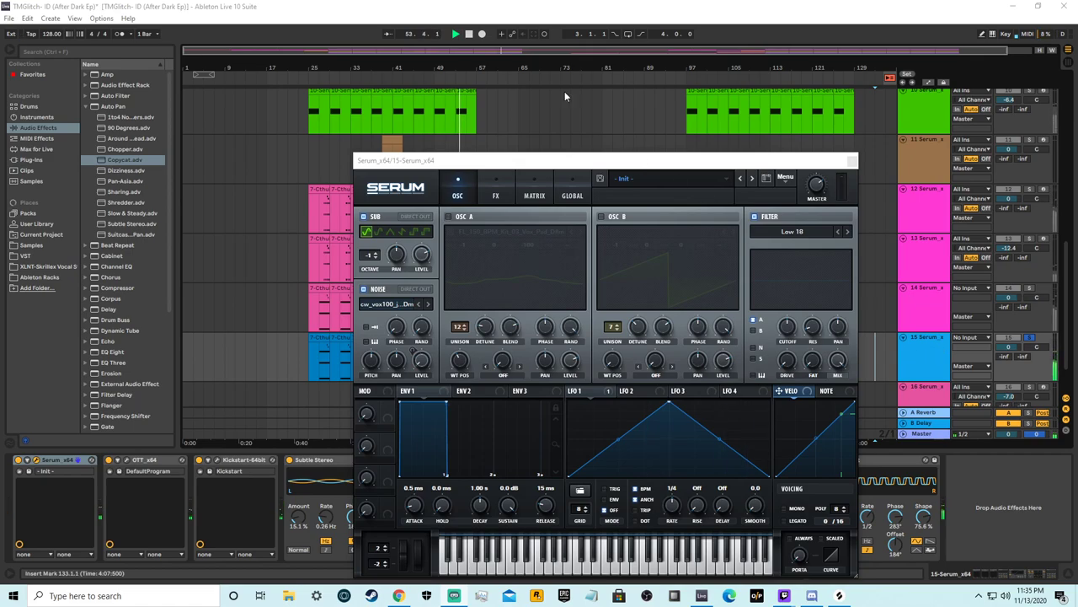
drag(549, 160, 605, 76)
click(840, 94)
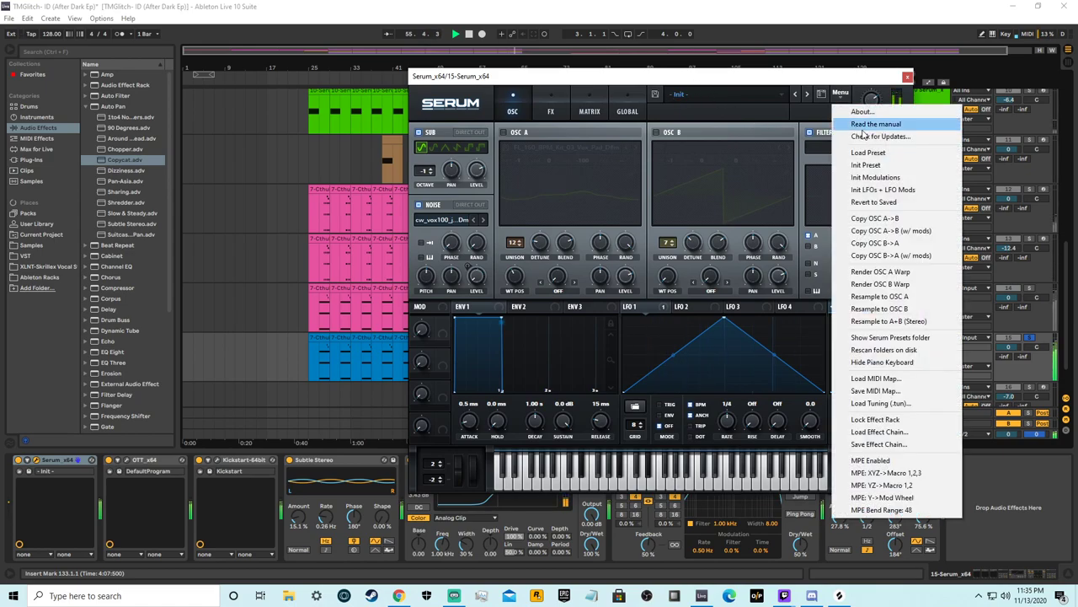
click(859, 157)
click(537, 233)
double_click(531, 245)
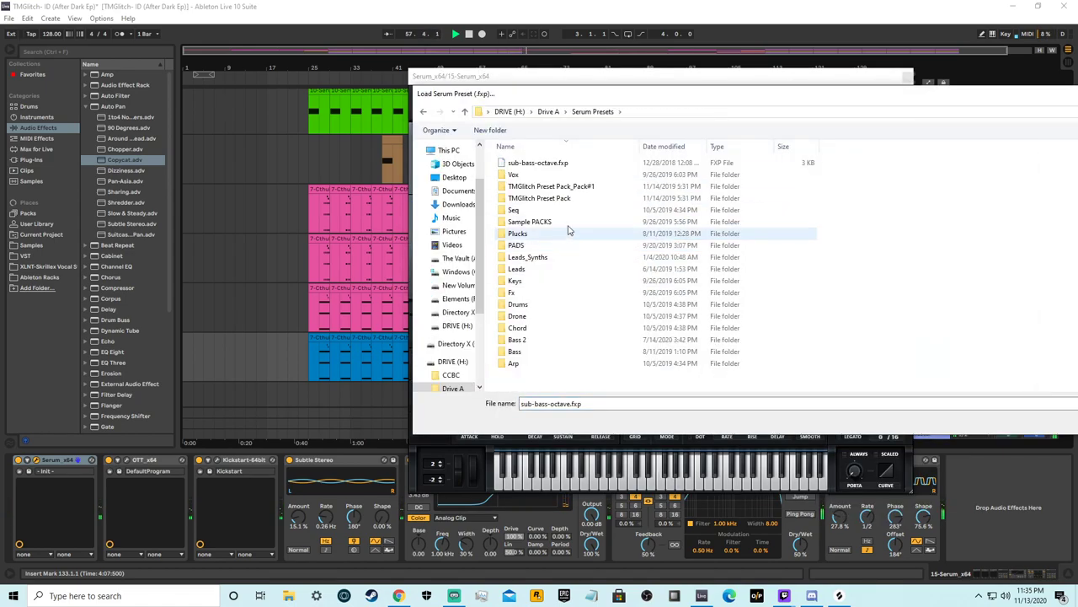
double_click(550, 186)
click(544, 187)
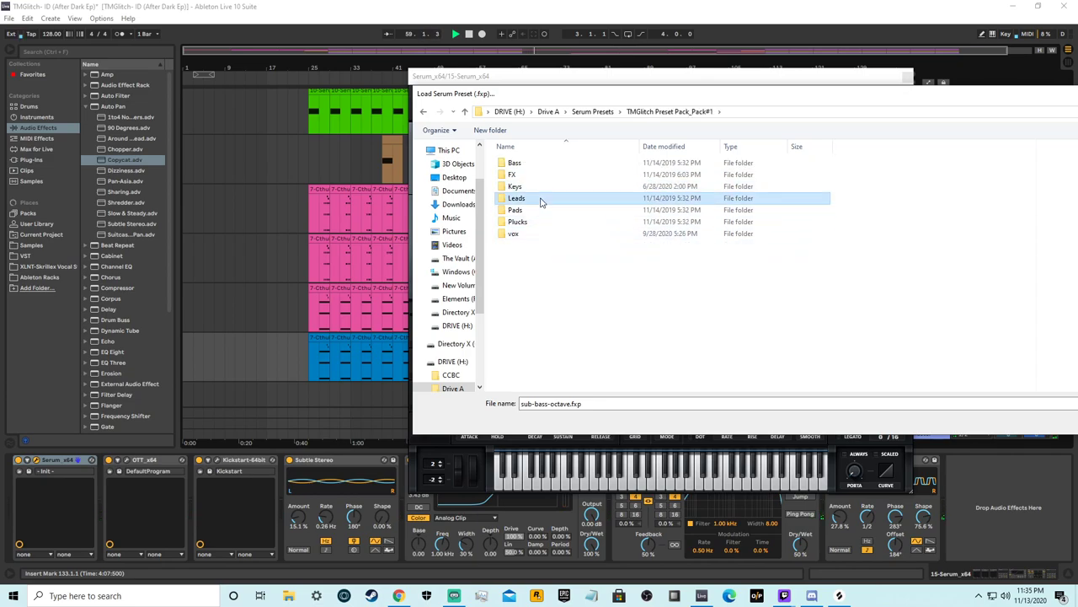
double_click(540, 198)
drag(1050, 95, 752, 96)
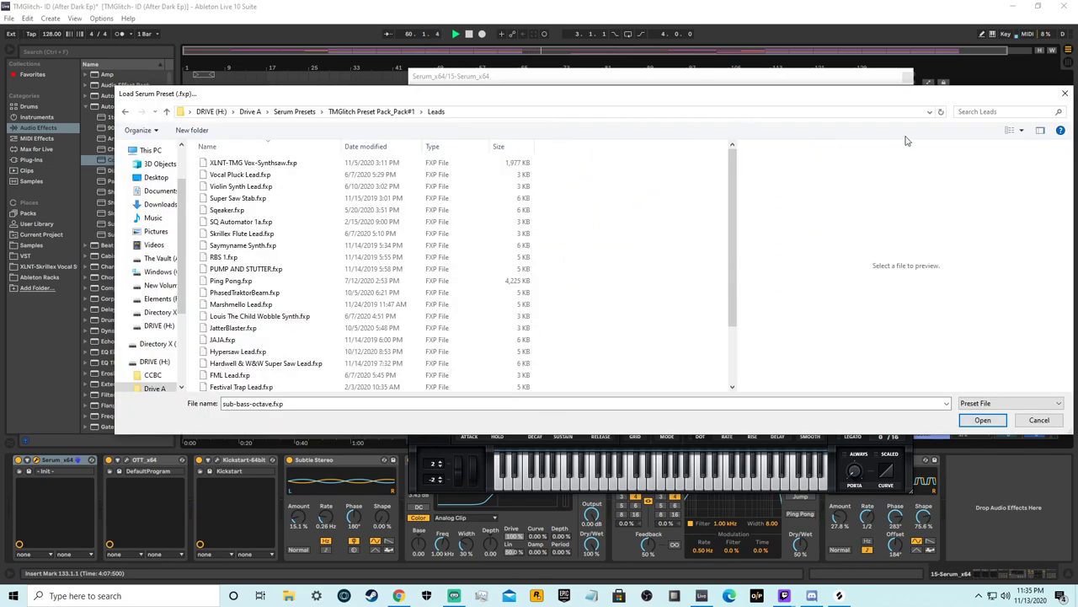
click(1065, 94)
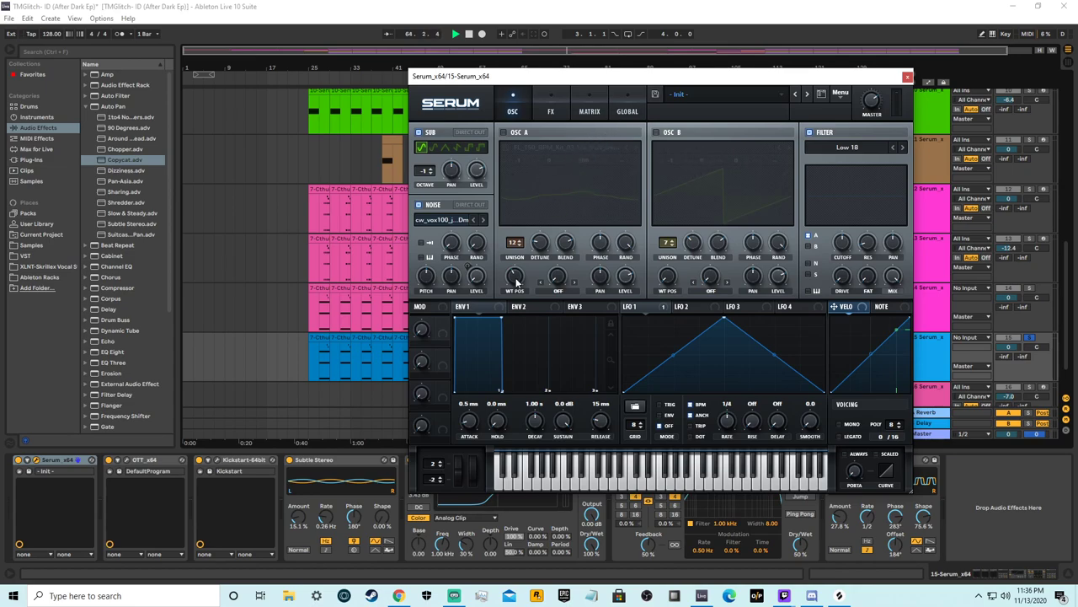
Step: Load the XLNT-CHORD Voco Sawz EDITED preset into Serum from the Serum Presets folder
click(843, 94)
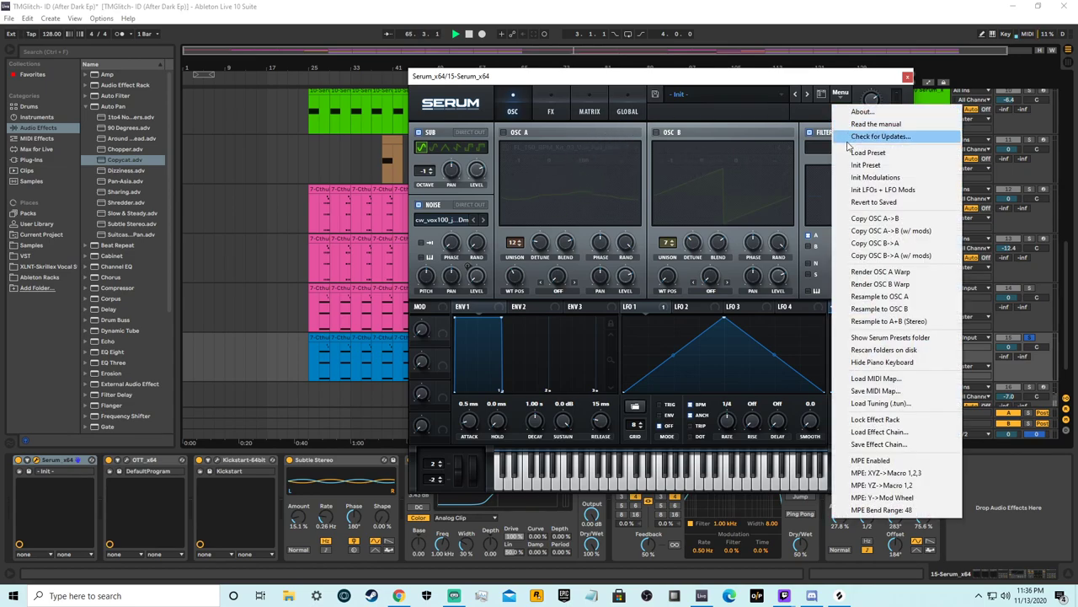
click(851, 154)
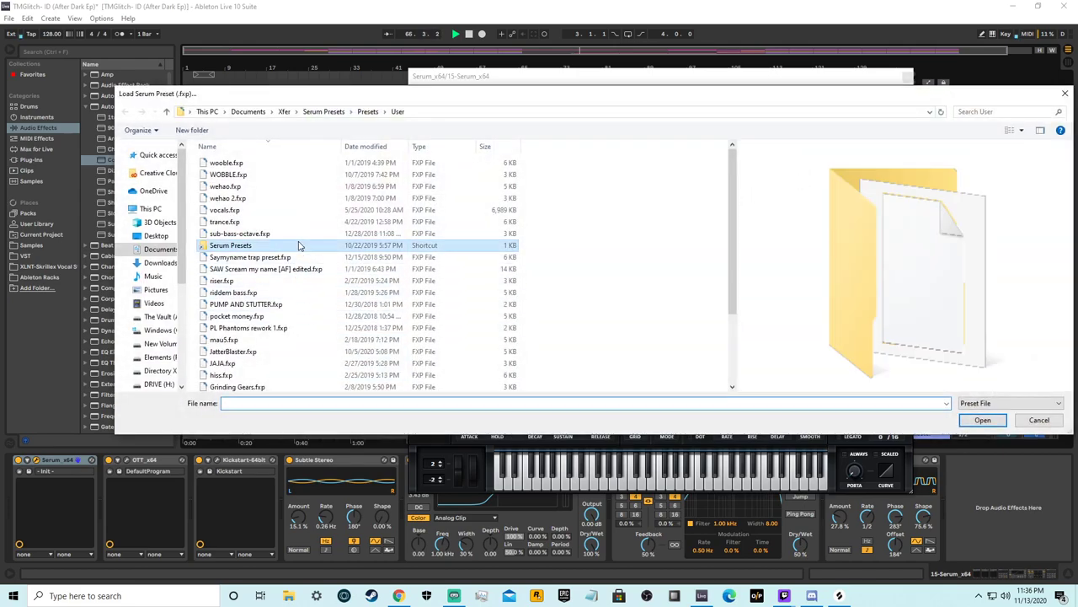
double_click(253, 246)
double_click(316, 257)
double_click(333, 177)
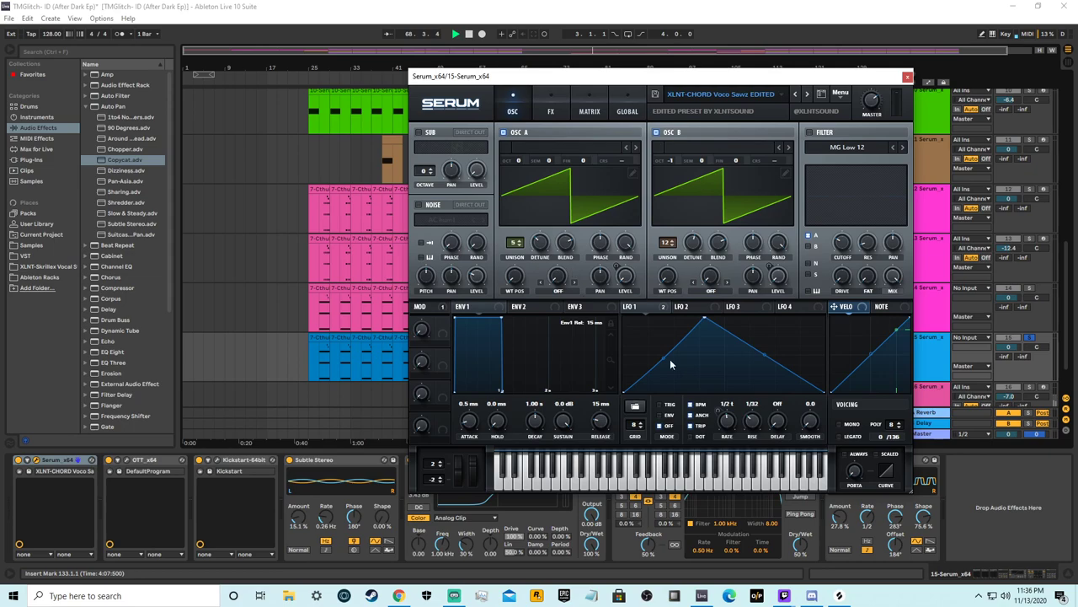
Step: Turn off oscillators A and B and assign LFO 1 to the noise level
click(513, 134)
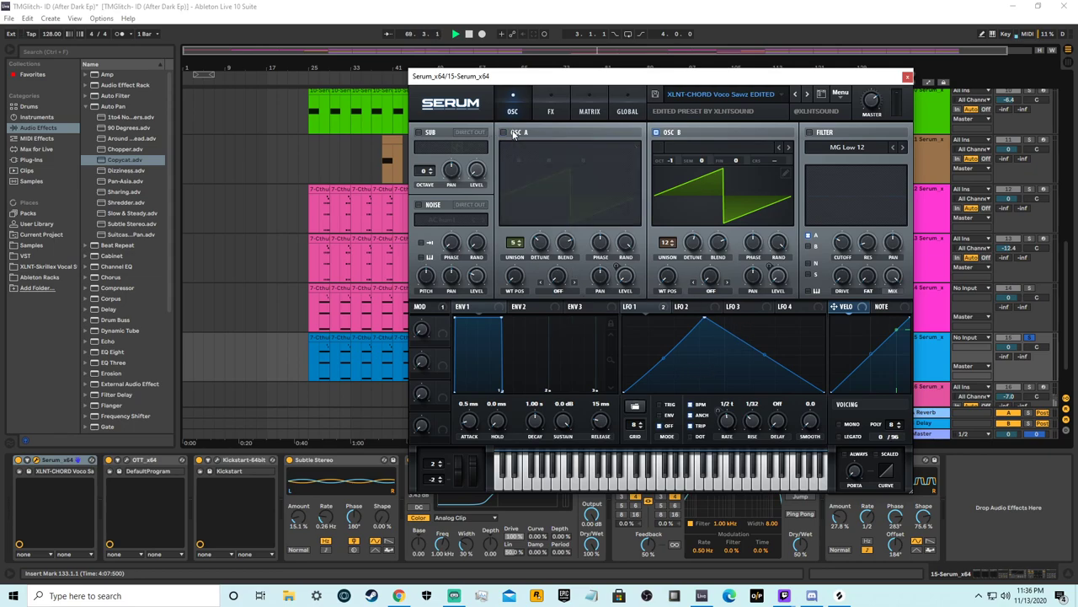
click(657, 133)
drag(476, 281, 477, 281)
drag(476, 280, 451, 386)
drag(468, 267, 463, 219)
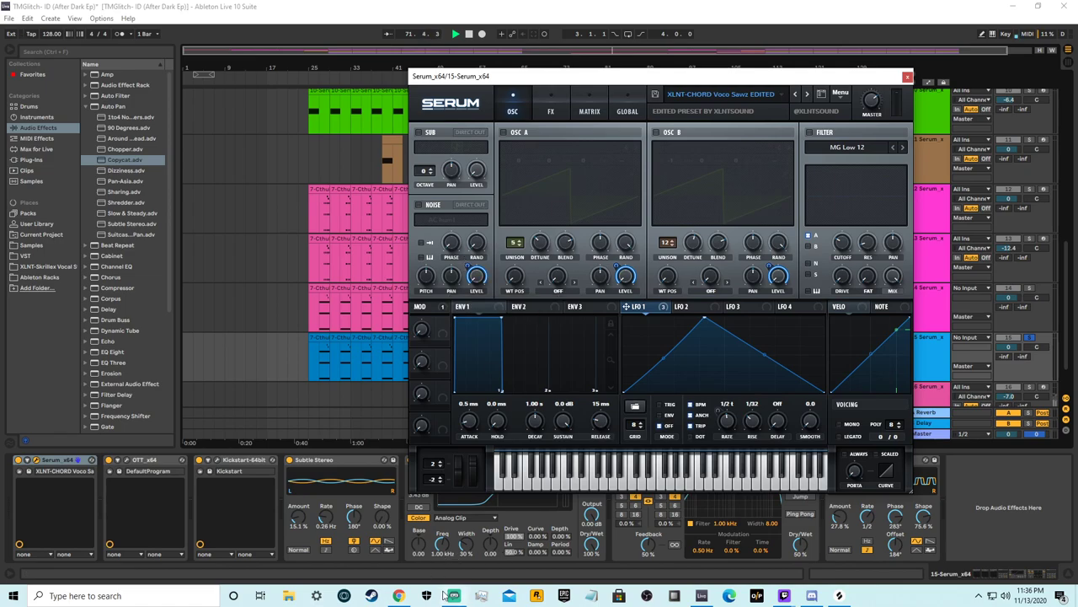
Step: Enable the noise oscillator and load the cw_vox100 Dm vocal into it from Splice
click(839, 596)
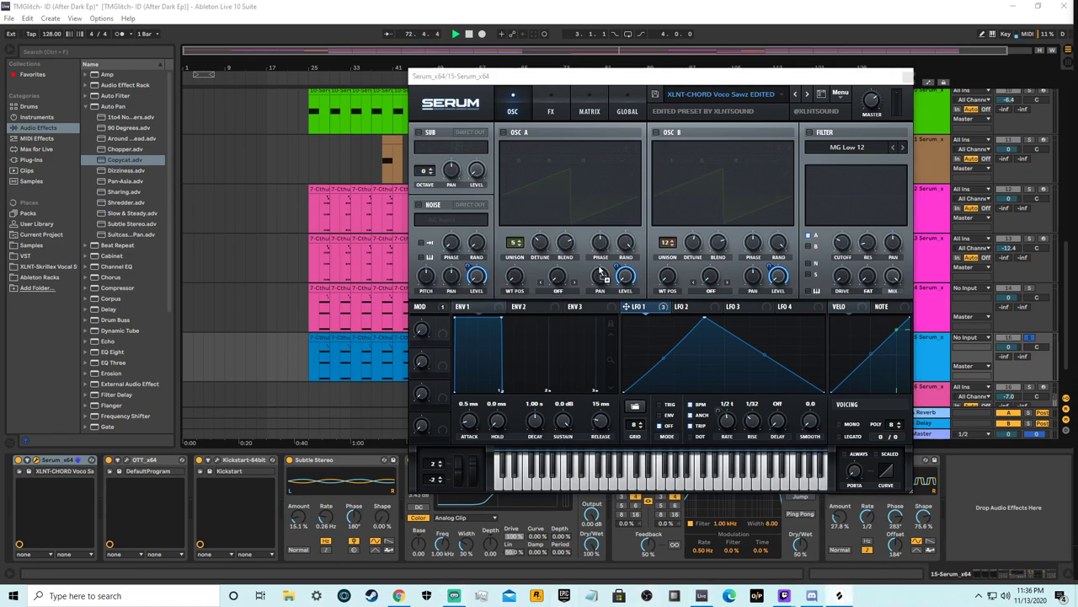
click(419, 205)
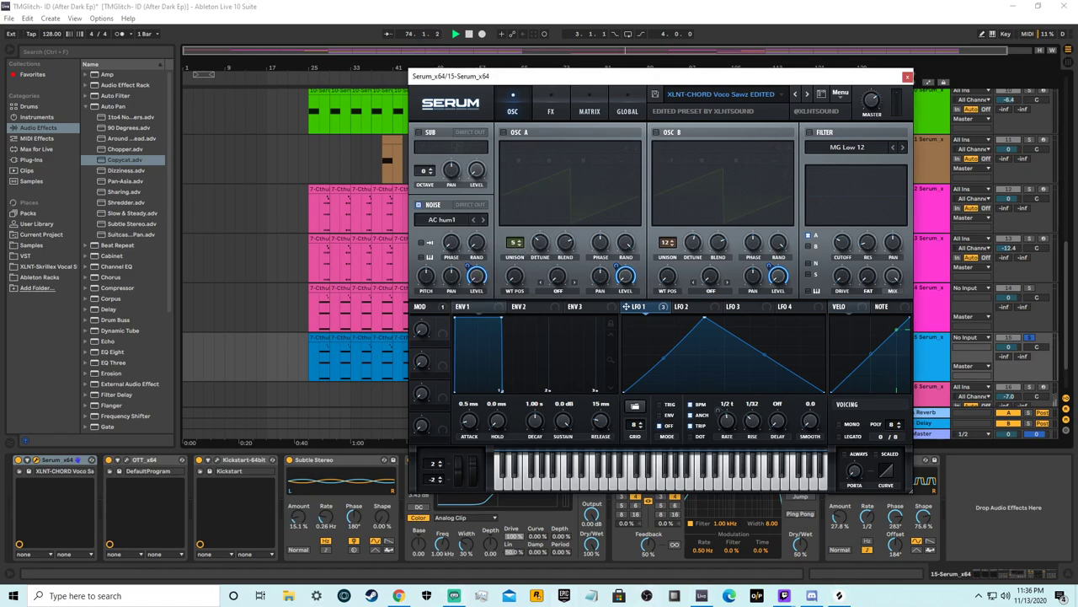
key(alt+Tab)
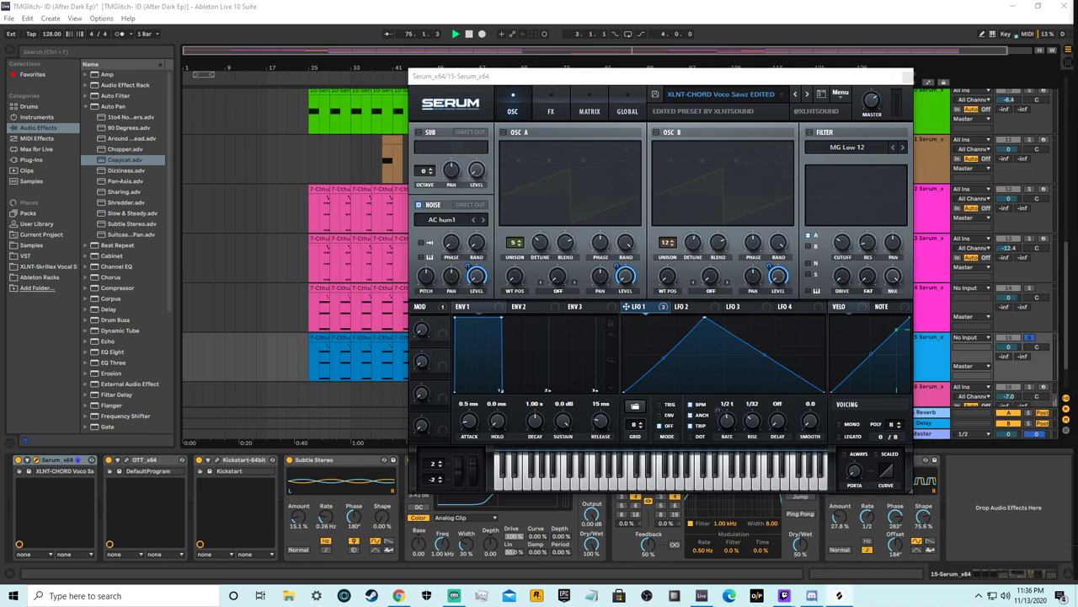
drag(1077, 221, 445, 220)
Step: Adjust the noise pitch and replay the track from bar 25
click(432, 282)
click(465, 37)
click(466, 37)
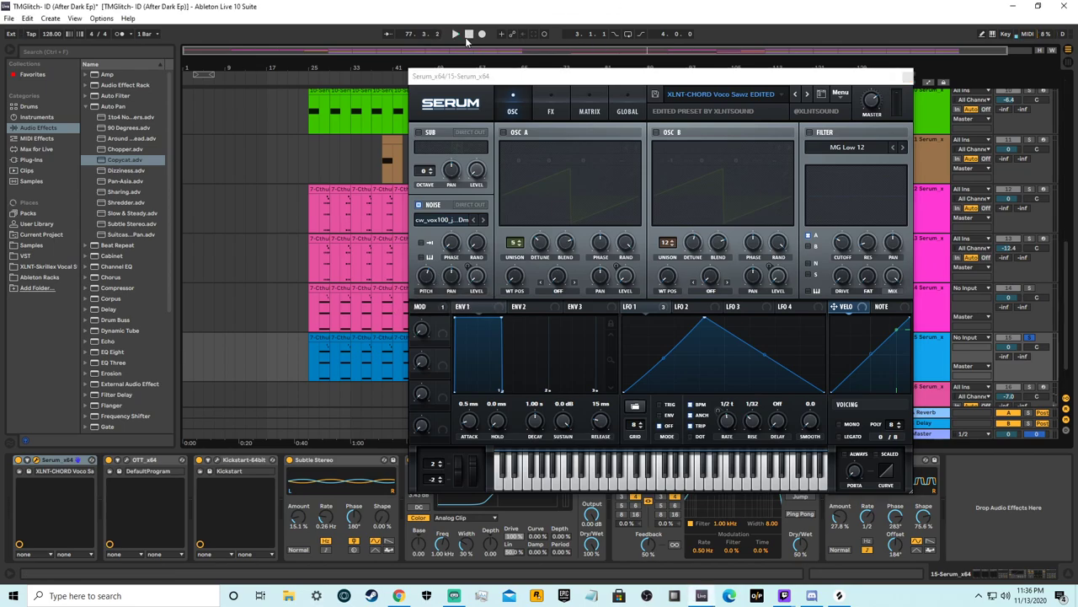
click(306, 78)
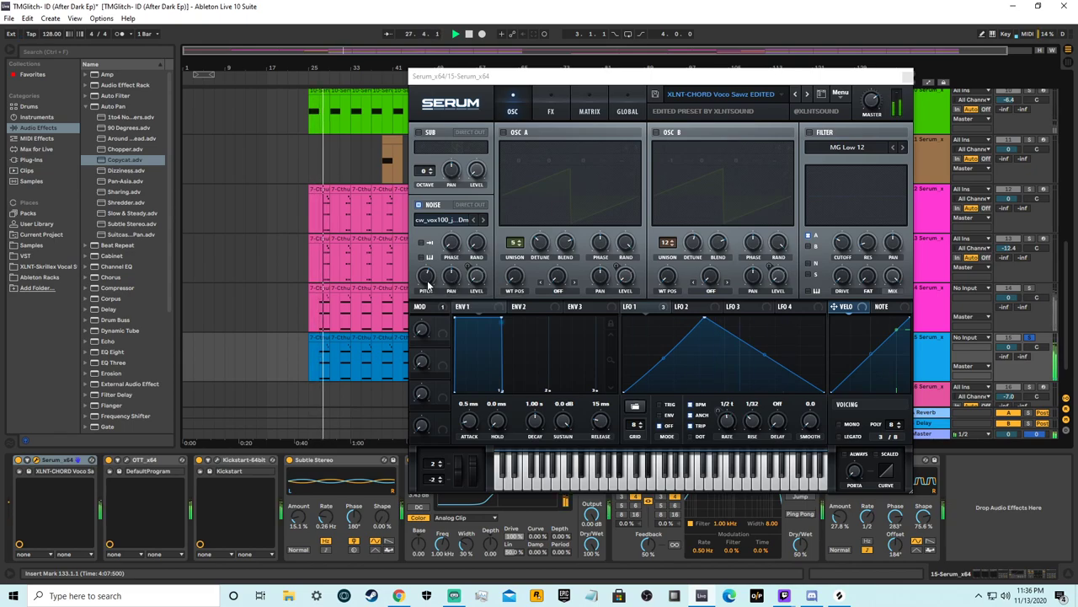
mouse_move(425, 287)
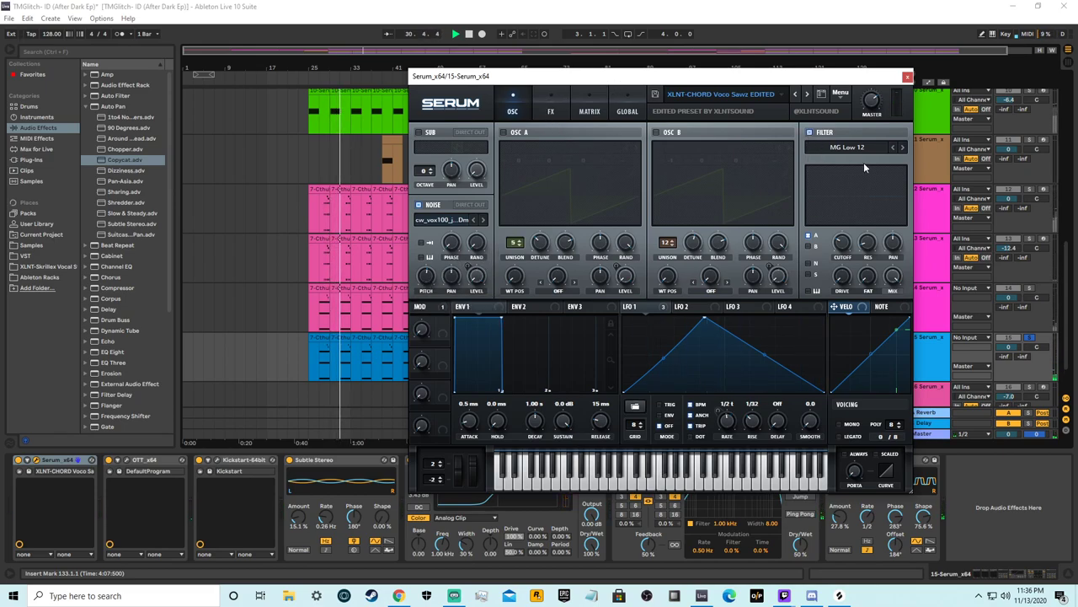
Step: Set Serum's filter type to MG Low 18
click(833, 149)
click(834, 222)
mouse_move(839, 262)
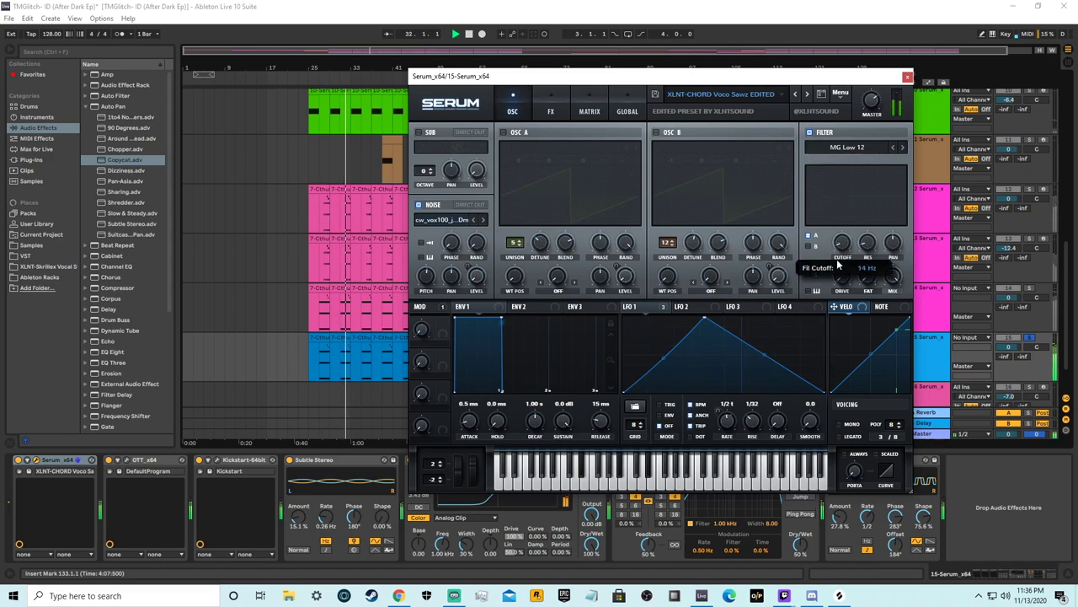
click(842, 148)
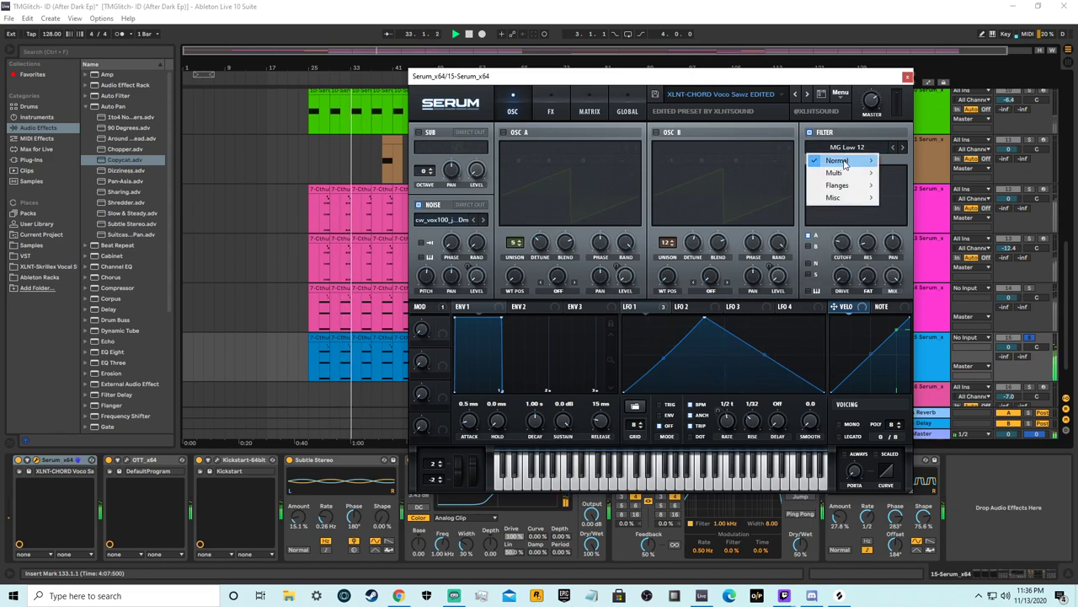
mouse_move(844, 162)
click(905, 185)
mouse_move(841, 253)
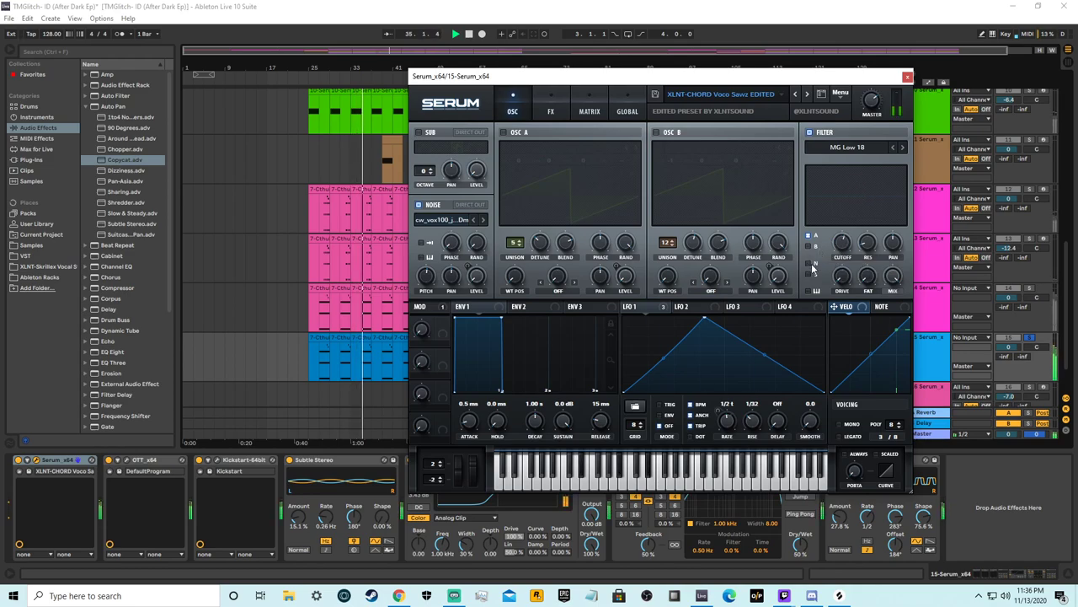
Step: Route the noise oscillator through the filter, lowering its cutoff and setting its type to MG Low 12
click(814, 265)
drag(842, 245, 819, 274)
click(847, 146)
mouse_move(839, 161)
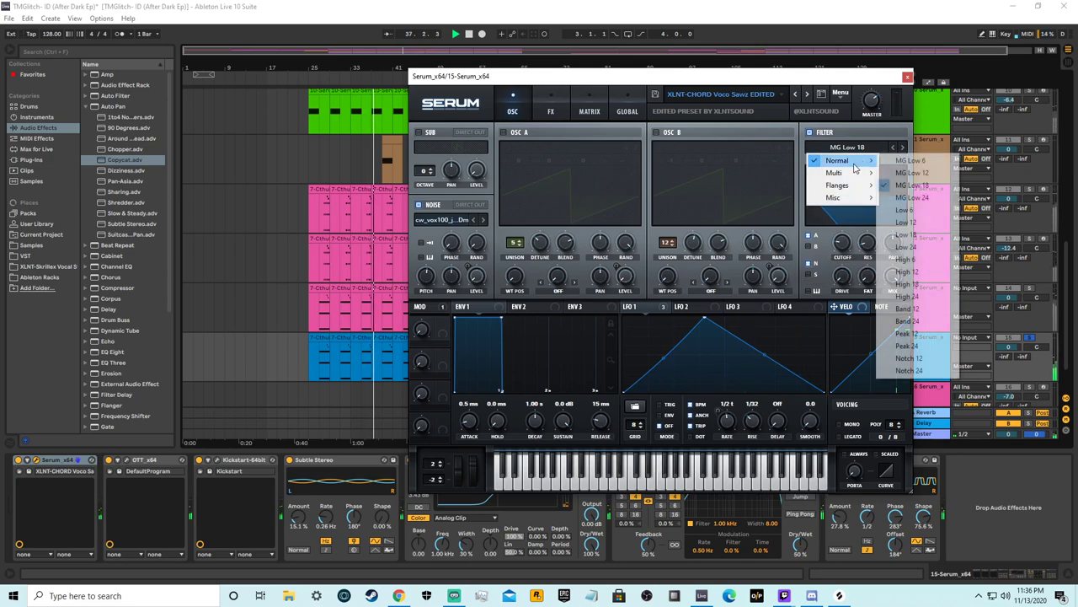
click(912, 173)
mouse_move(845, 243)
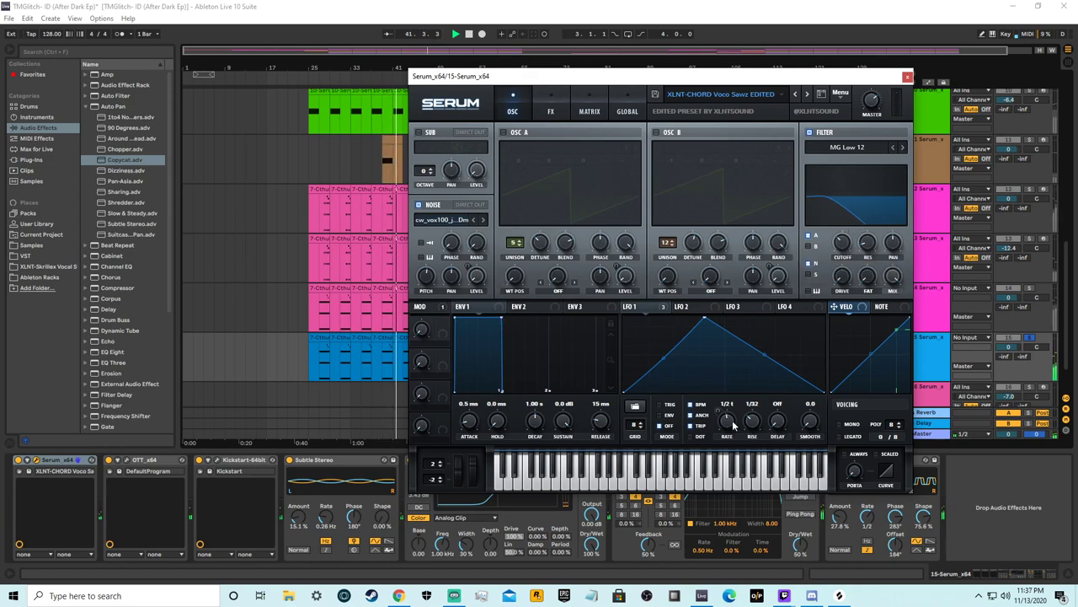
Step: Set the LFO 1 rate to 2 bar and close the Serum window
drag(730, 426, 726, 429)
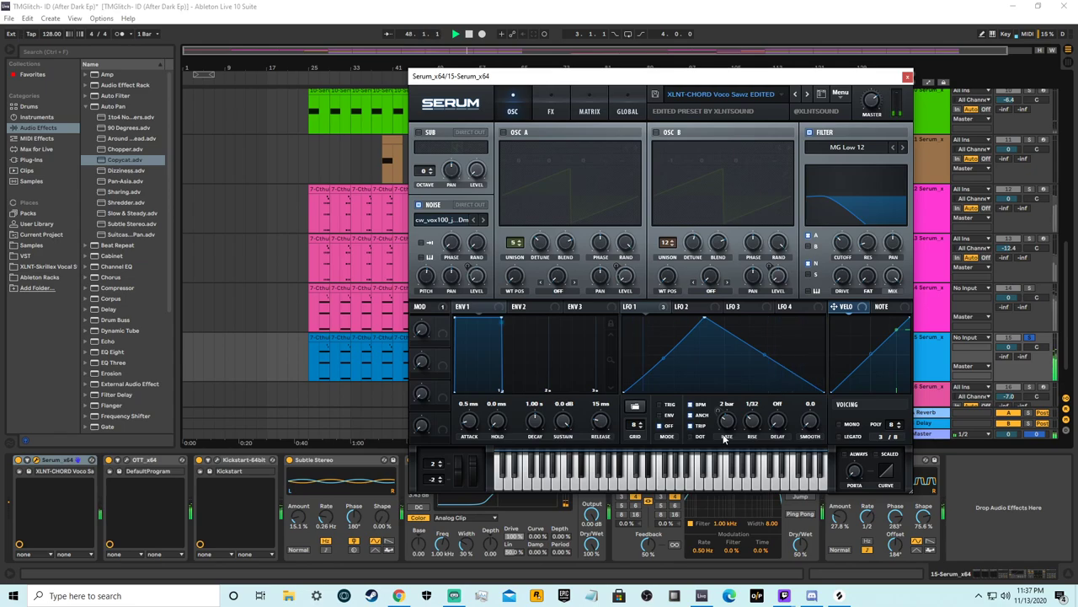
click(907, 77)
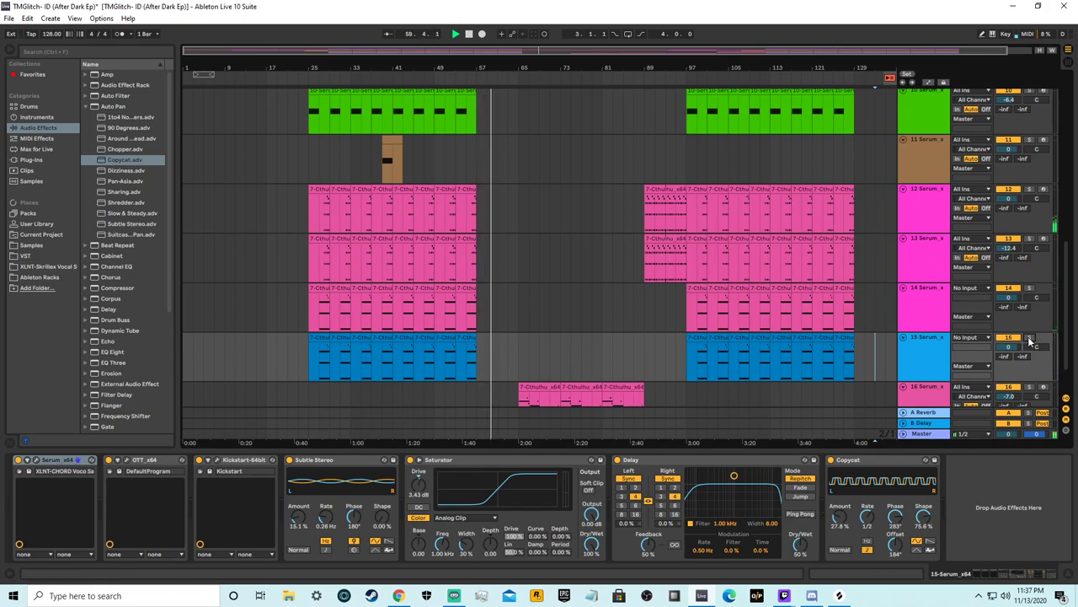
Step: Examine the arrangement's tracks across both drops and the breakdown while the song plays
scroll(741, 292, up, 6)
scroll(639, 218, down, 3)
drag(662, 50, 598, 103)
scroll(661, 284, down, 4)
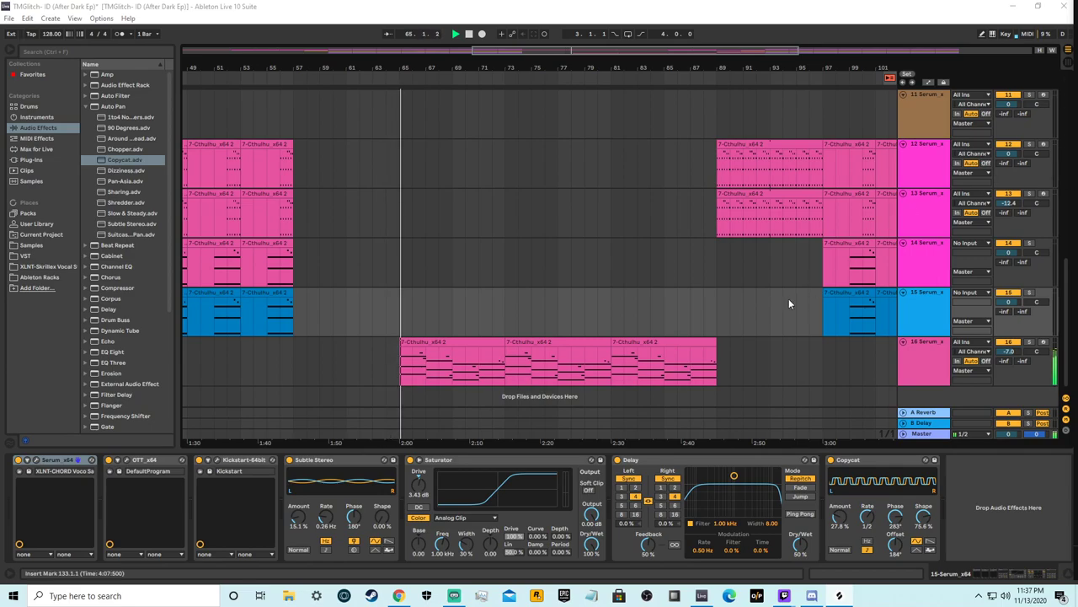
drag(597, 53, 581, 17)
scroll(672, 289, down, 1)
scroll(847, 301, up, 2)
scroll(723, 383, down, 1)
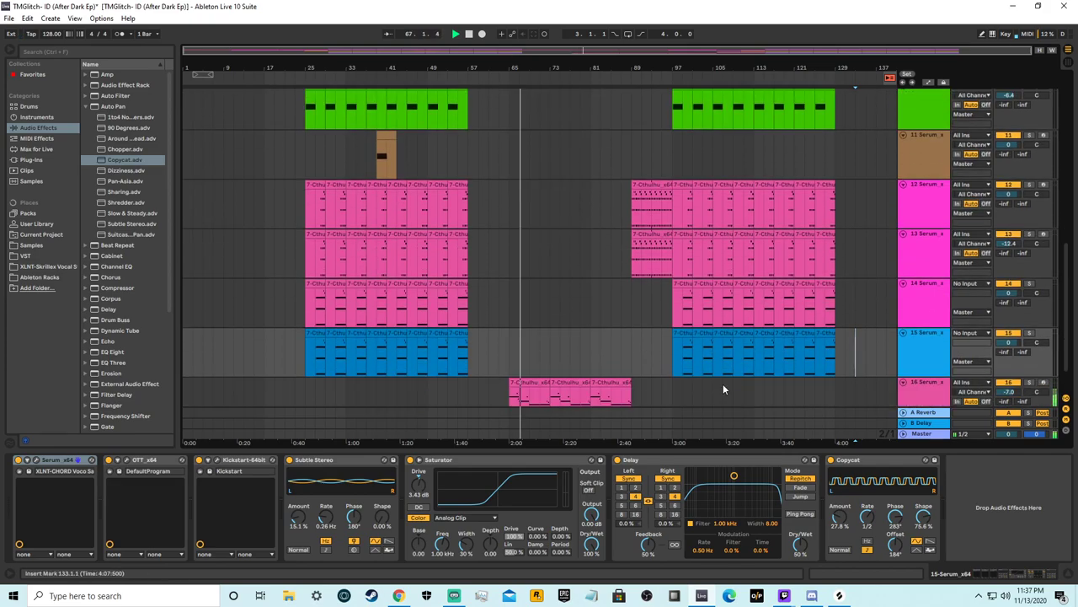
scroll(757, 327, up, 6)
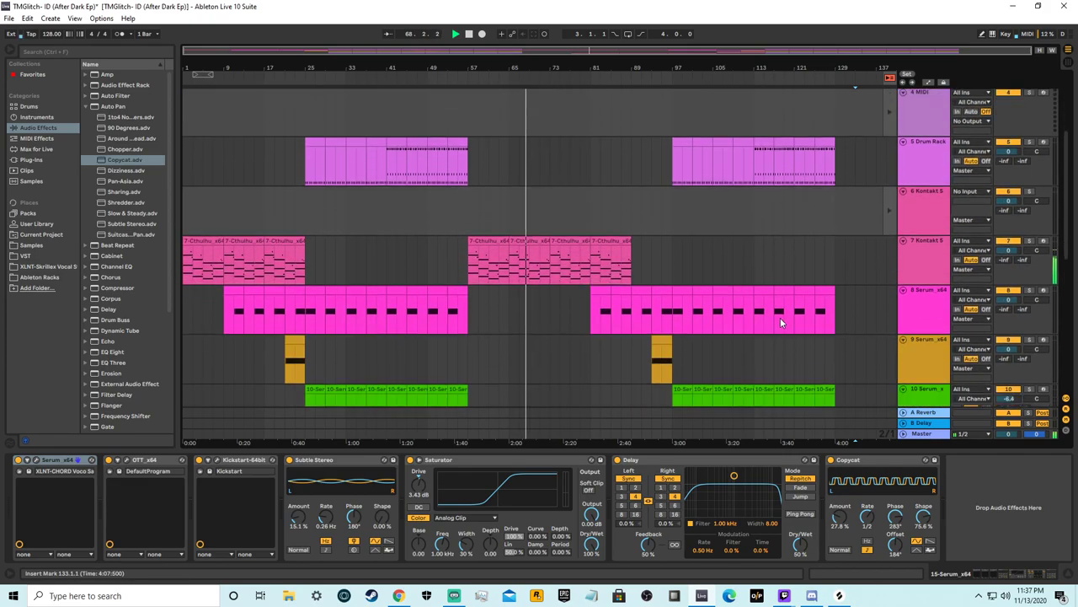
scroll(781, 317, down, 5)
drag(709, 55, 715, 148)
scroll(722, 285, down, 2)
scroll(721, 279, down, 1)
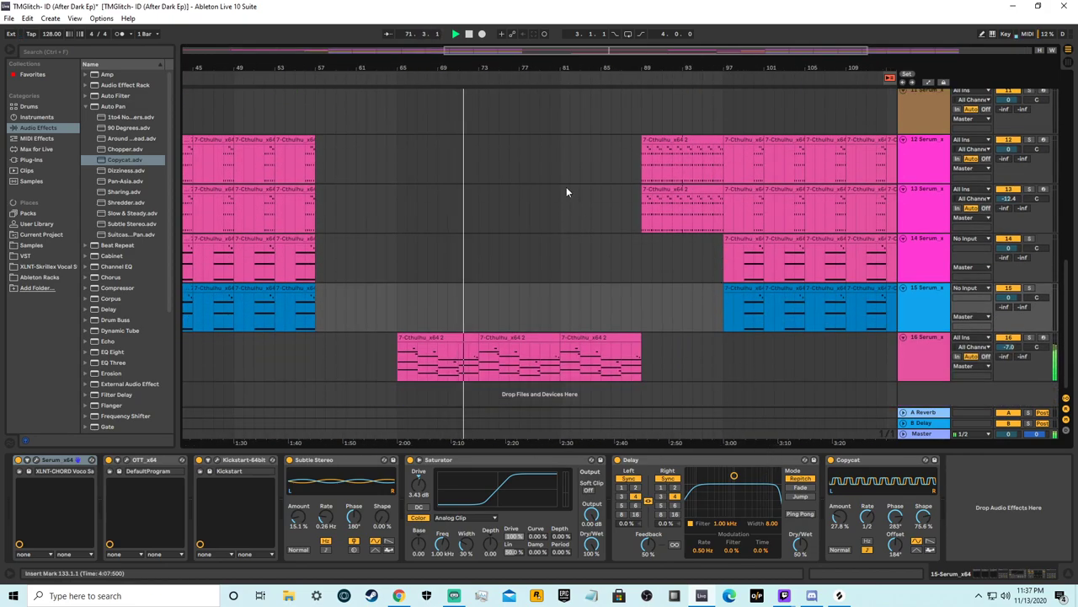
scroll(570, 200, left, 5)
scroll(590, 202, left, 1)
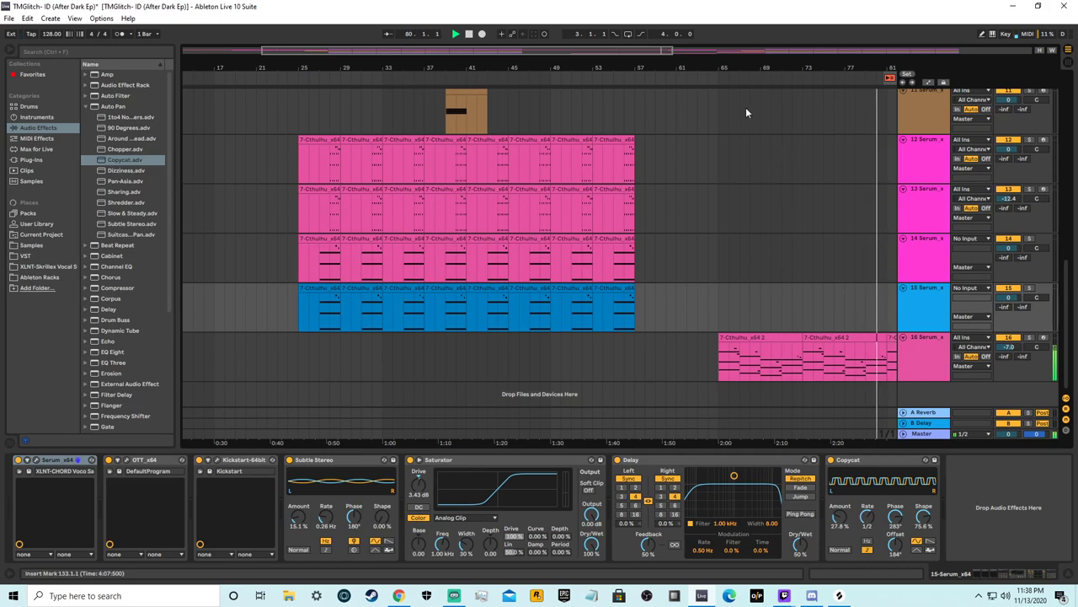
drag(652, 53, 851, 52)
scroll(780, 300, up, 5)
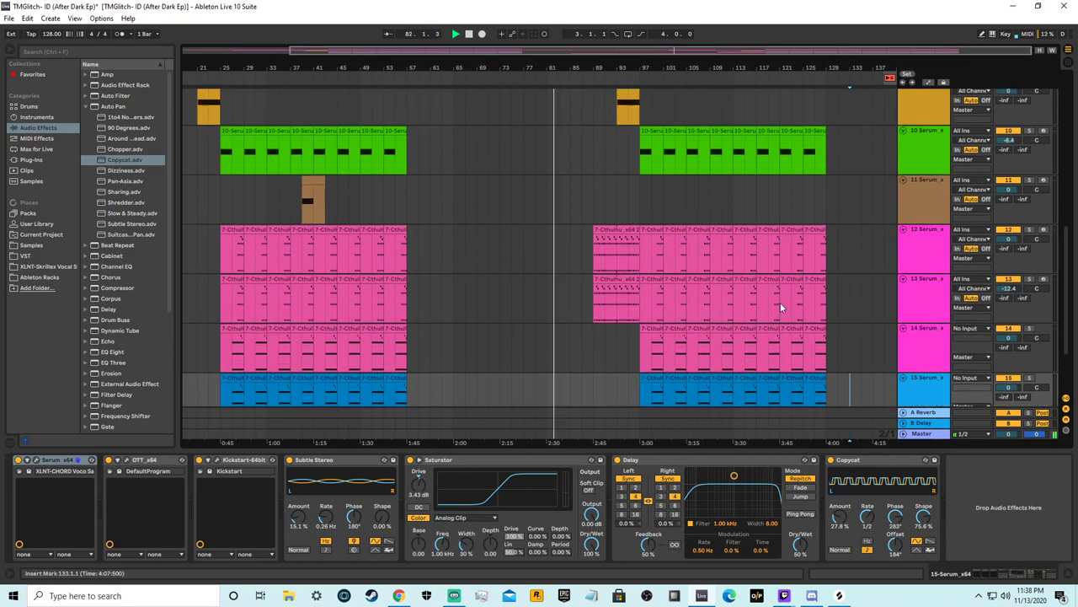
scroll(767, 288, up, 1)
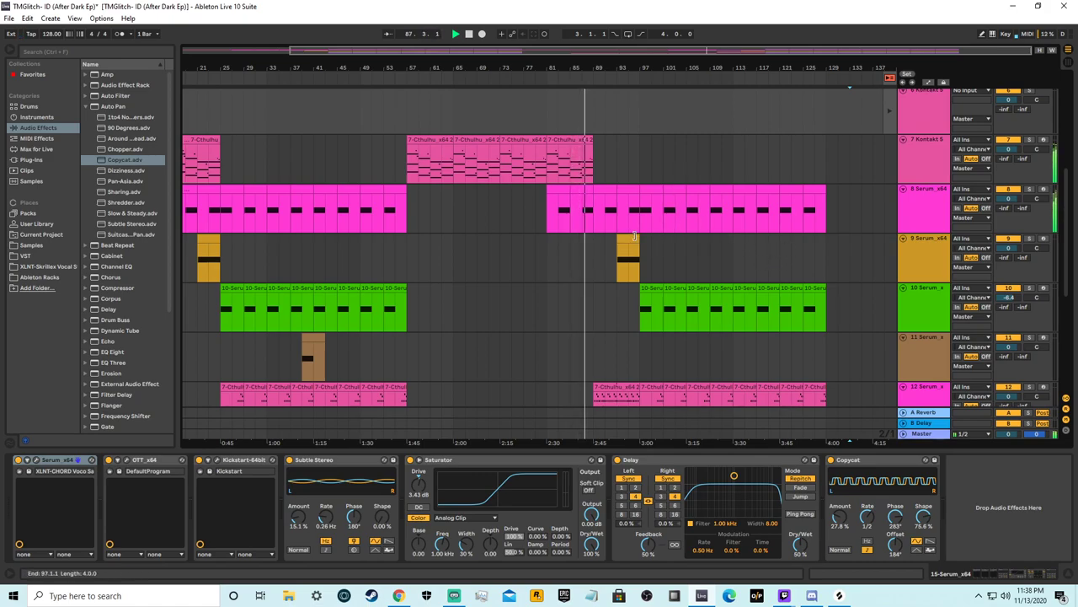
Step: Copy the track 9 Serum clip at bar 93, place the copy at bar 85 and replay that section
right_click(634, 240)
click(649, 251)
right_click(581, 247)
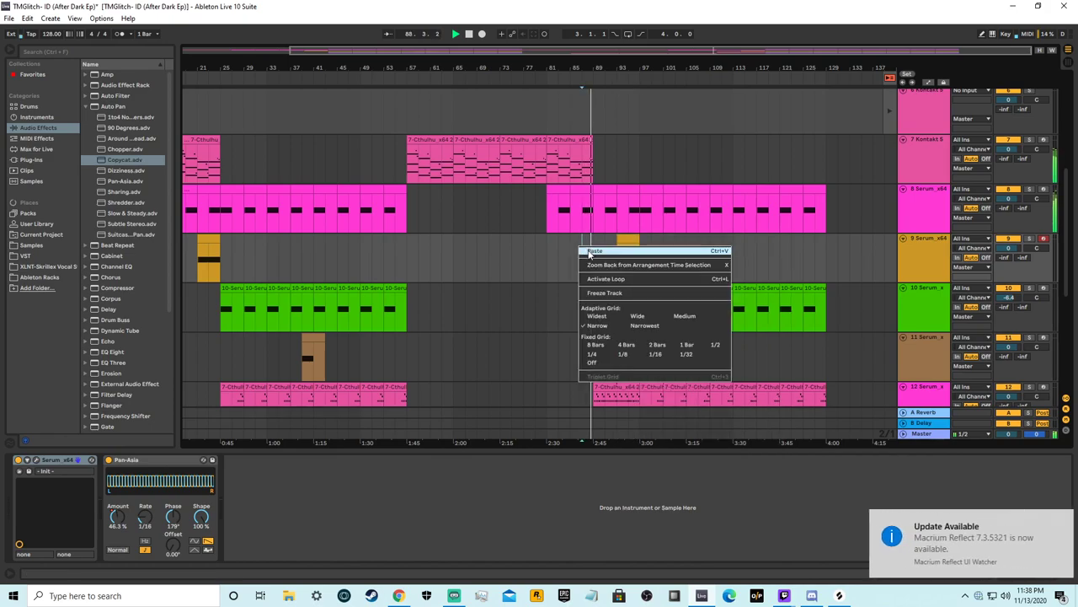
click(594, 251)
drag(587, 240, 588, 240)
click(564, 79)
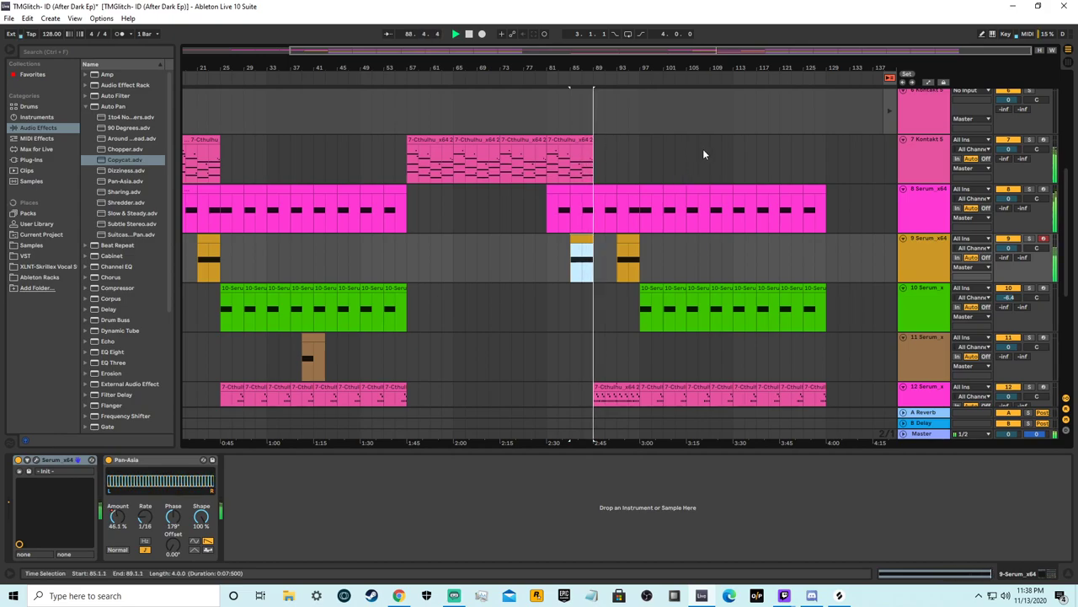
Step: Move the track 9 Serum clip at bar 93 so that it starts at bar 97
right_click(628, 244)
click(796, 253)
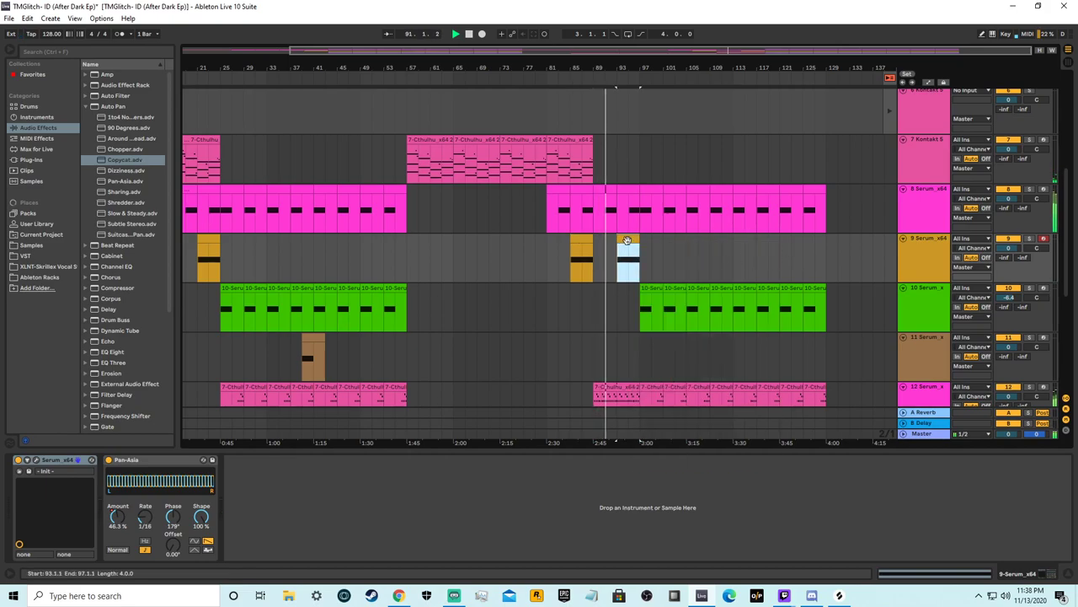
drag(629, 239, 655, 242)
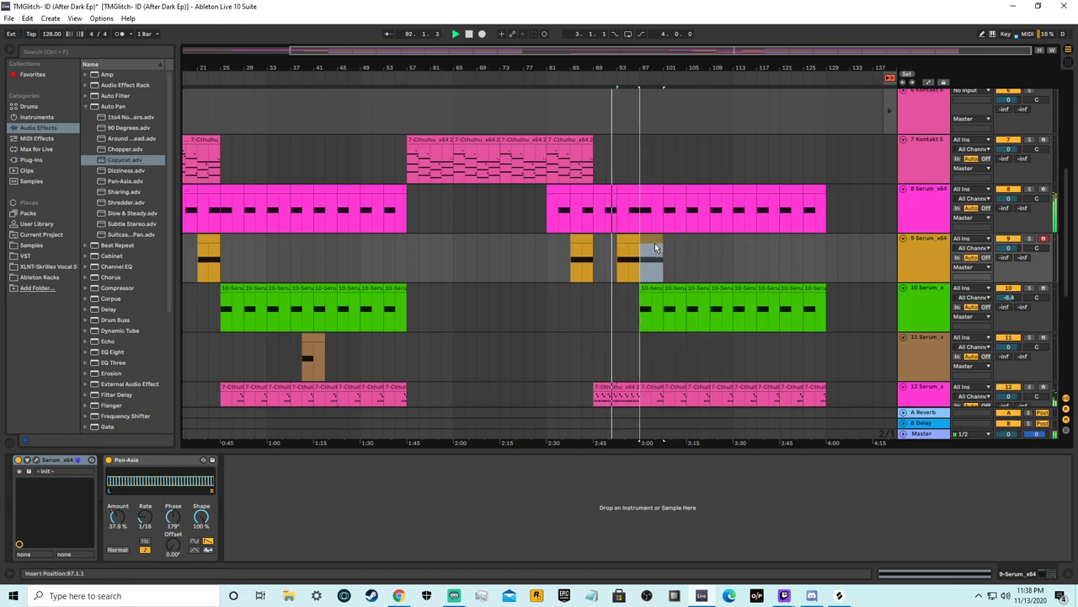
scroll(717, 257, down, 2)
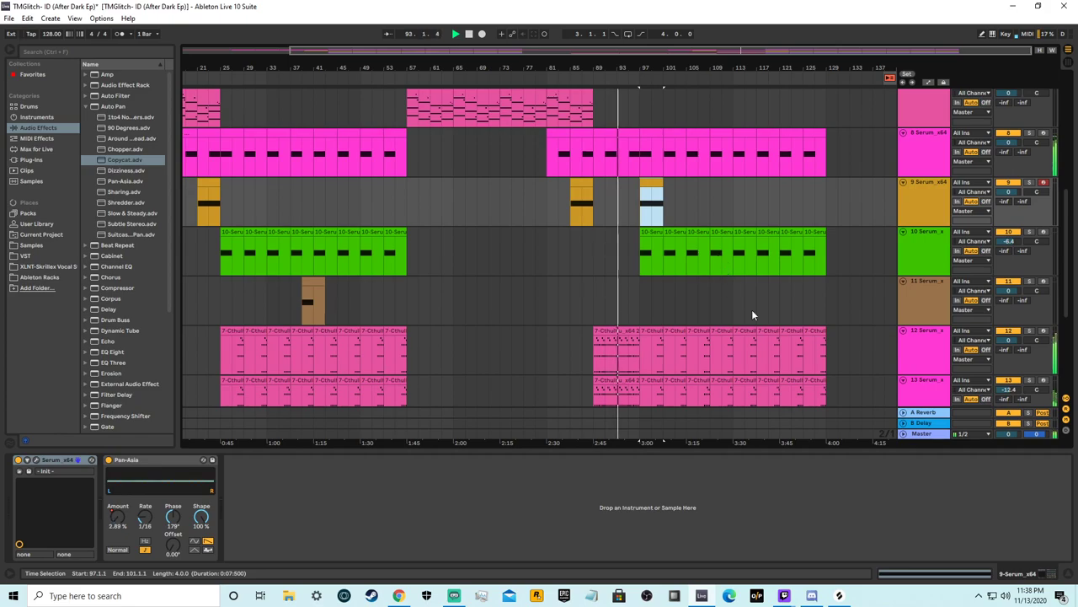
Step: Move all of the second drop's clips across the tracks from bar 97 so that they start at bar 105
scroll(751, 309, down, 2)
scroll(809, 371, down, 3)
drag(830, 349, 688, 126)
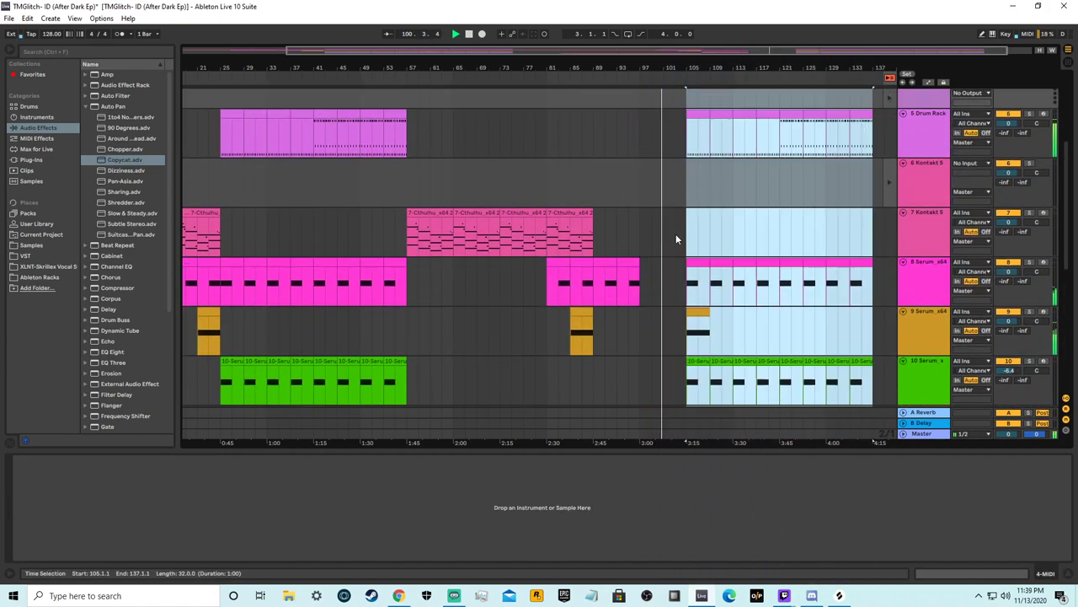
Step: Duplicate the track 8 Serum clip at bar 93 to fill the gap between bars 97 and 105
click(633, 283)
right_click(633, 283)
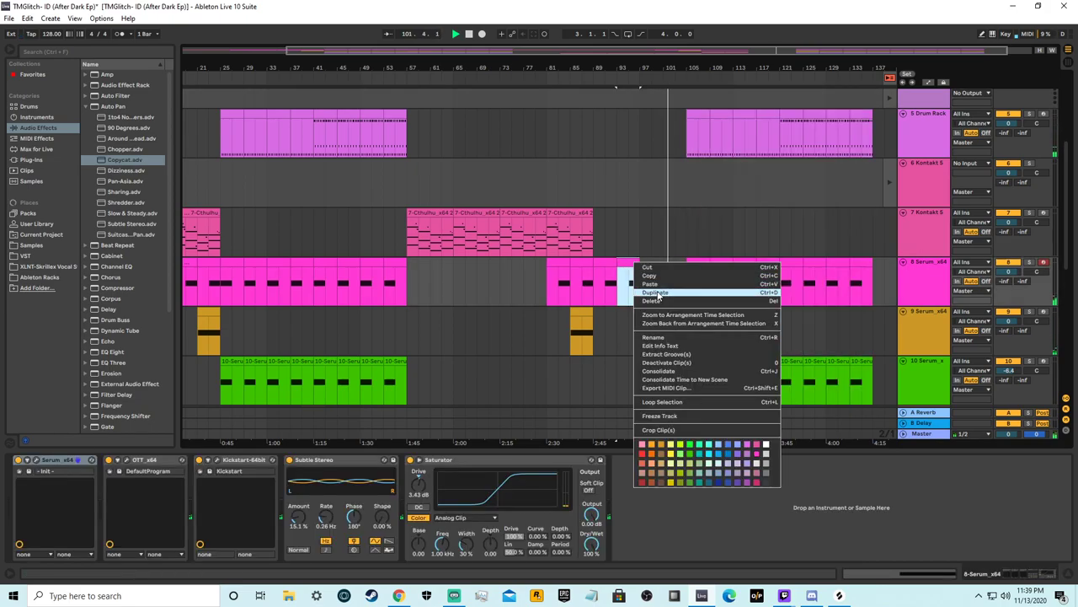
click(657, 297)
right_click(650, 266)
click(698, 299)
scroll(697, 299, down, 3)
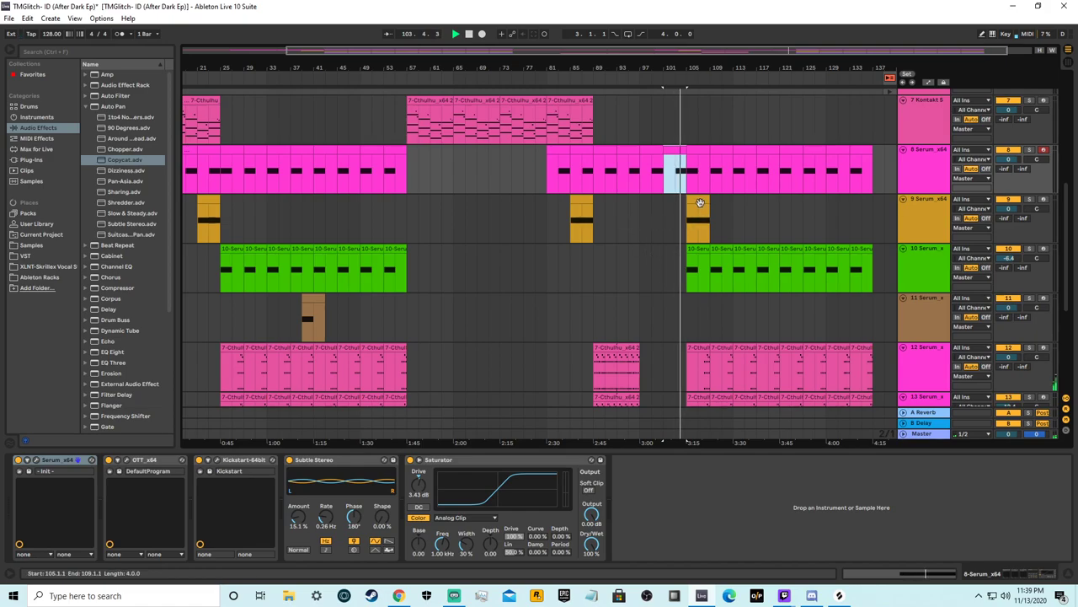
Step: Move the track 9 Serum clip at bar 105 so that it starts at bar 101
click(700, 200)
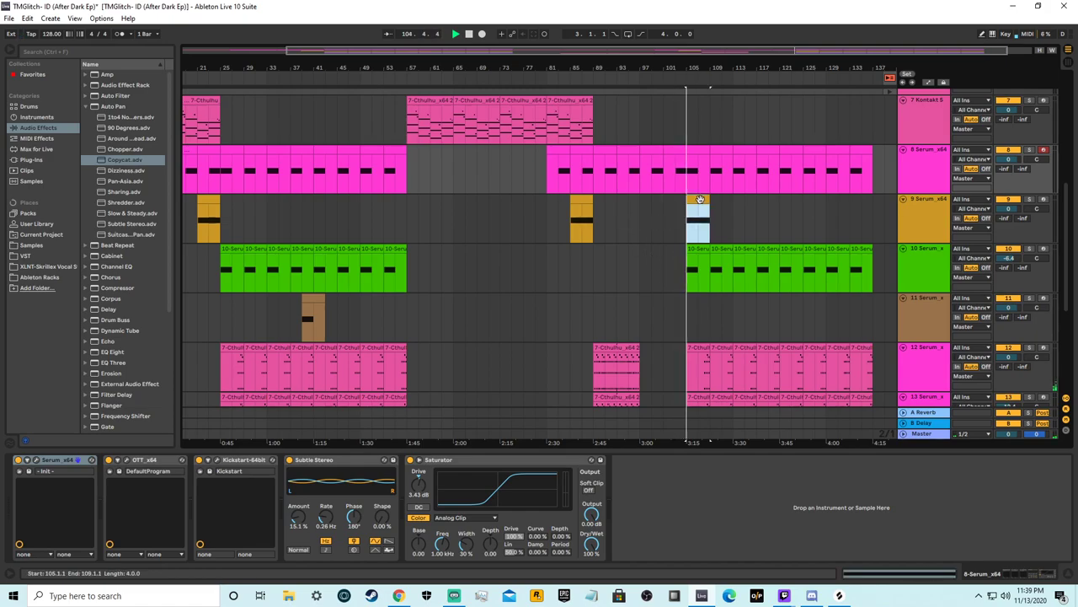
drag(699, 200, 678, 200)
scroll(637, 297, down, 2)
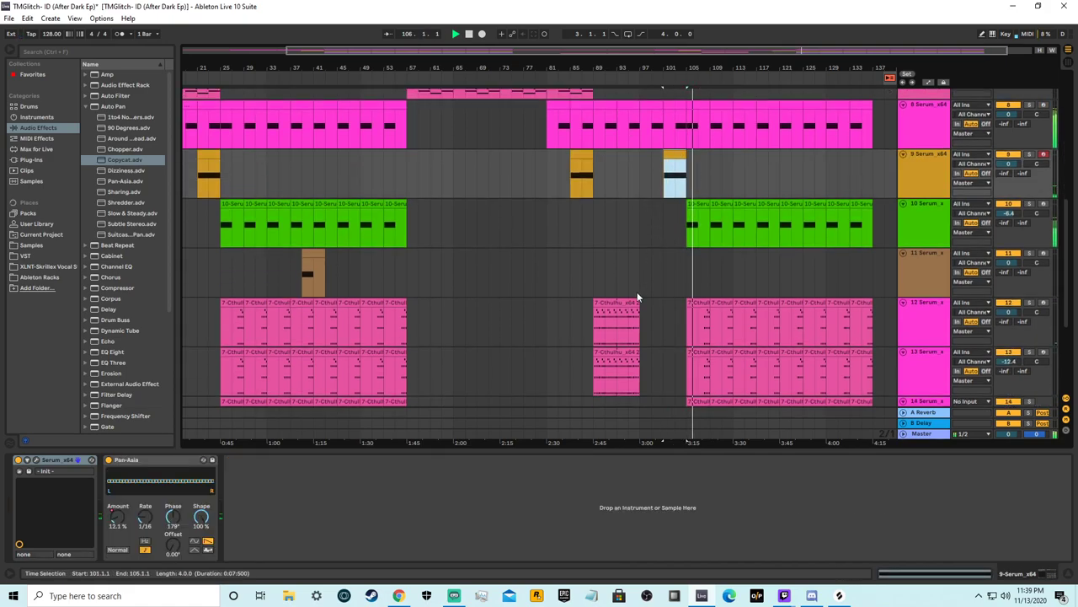
Step: Duplicate the bar 89 clips on tracks 12 and 13 so the copies fill bars 97 to 105
scroll(637, 296, down, 1)
right_click(616, 245)
click(649, 280)
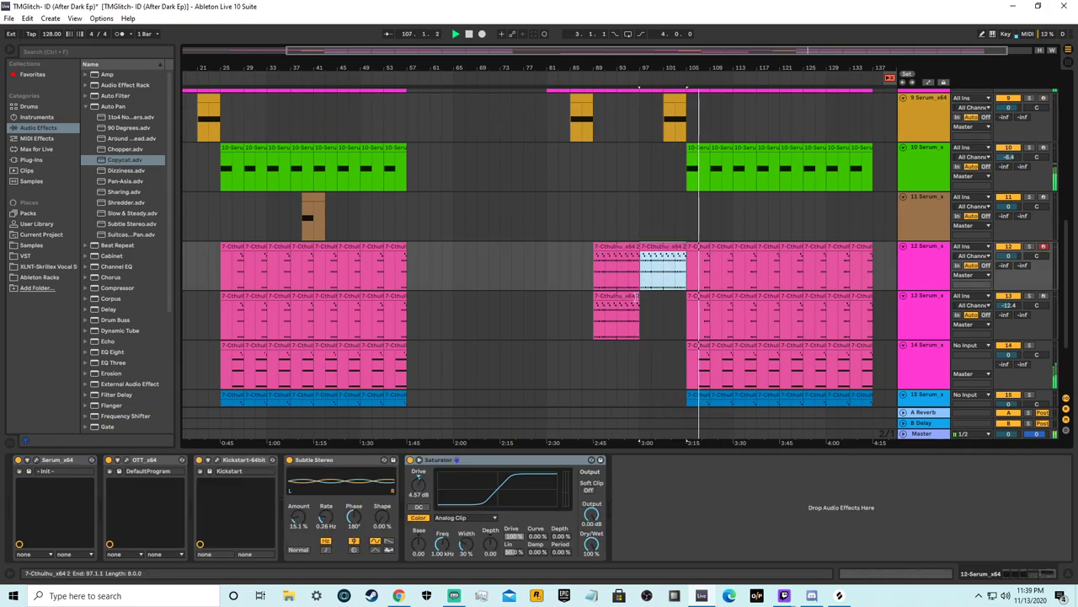
right_click(637, 296)
click(660, 329)
scroll(1014, 319, down, 2)
scroll(1014, 319, down, 1)
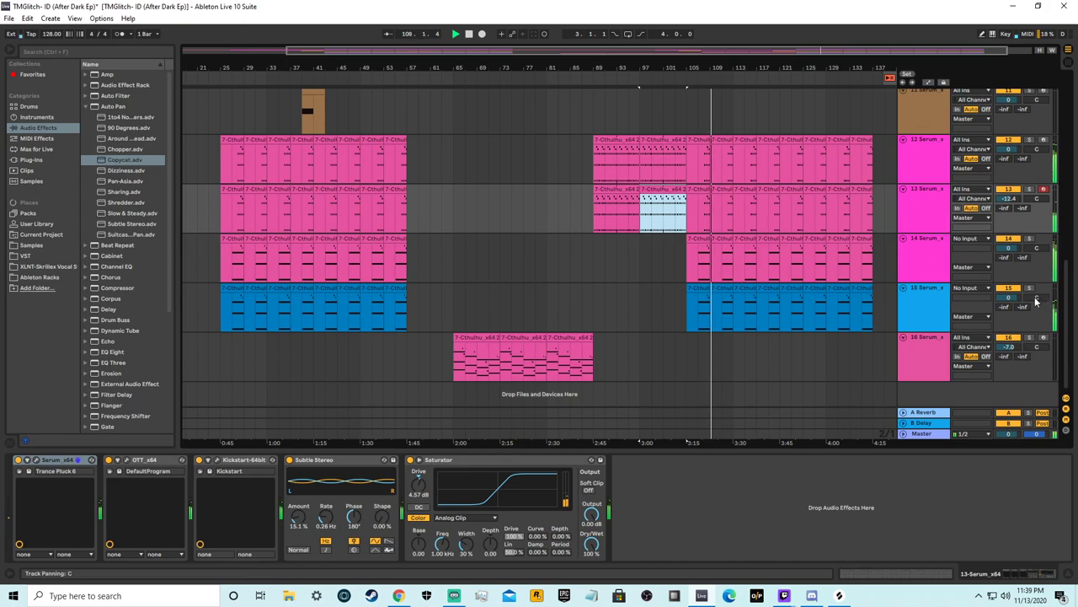
Step: Replay the song from the end of the first drop and examine the breakdown across all tracks
scroll(732, 335, up, 2)
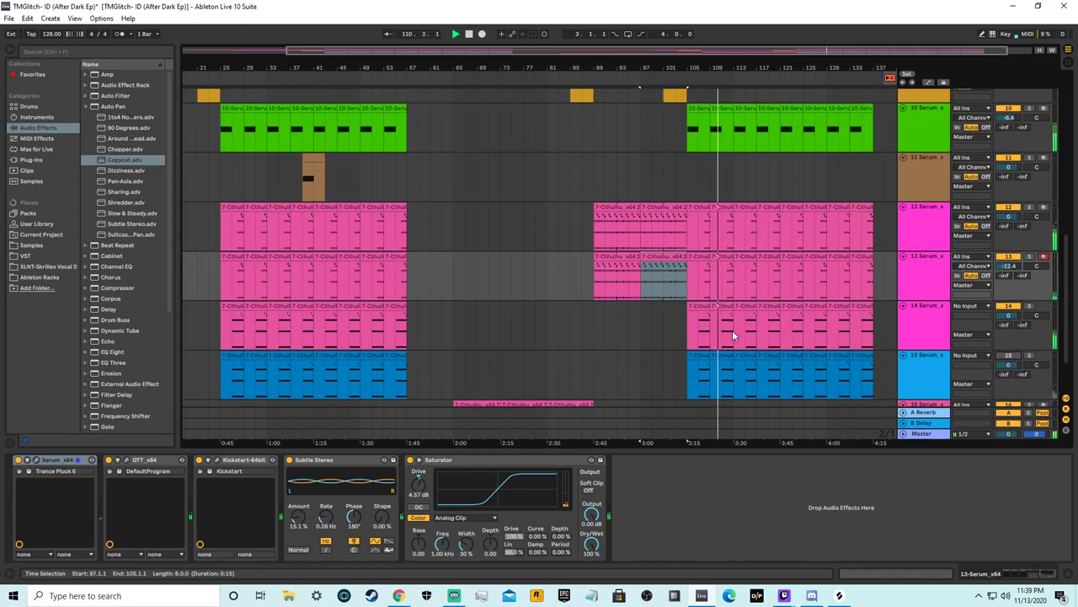
click(571, 342)
scroll(932, 289, up, 4)
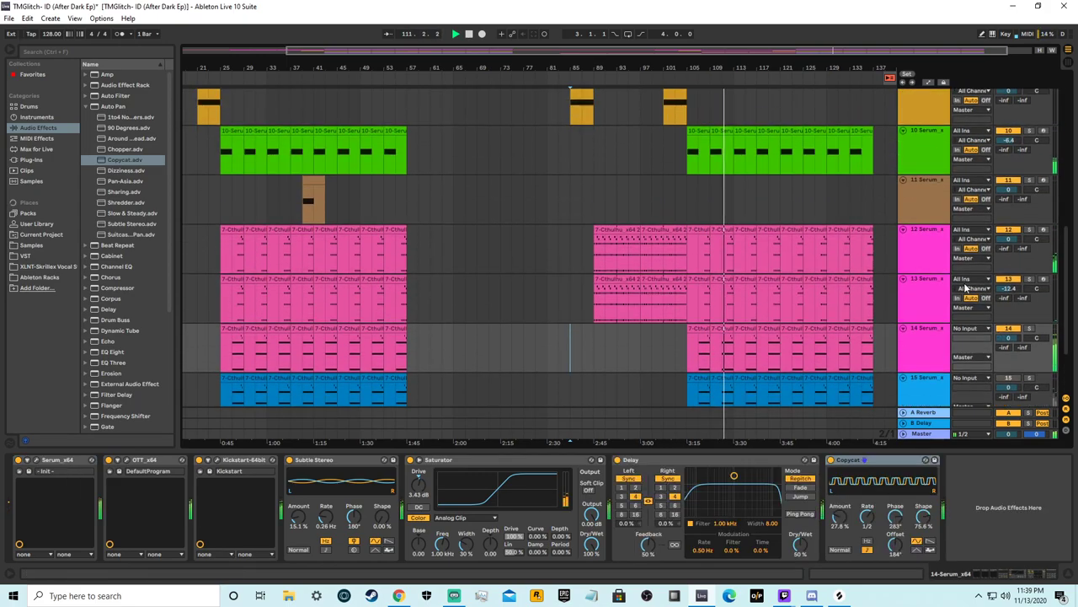
scroll(760, 182, up, 3)
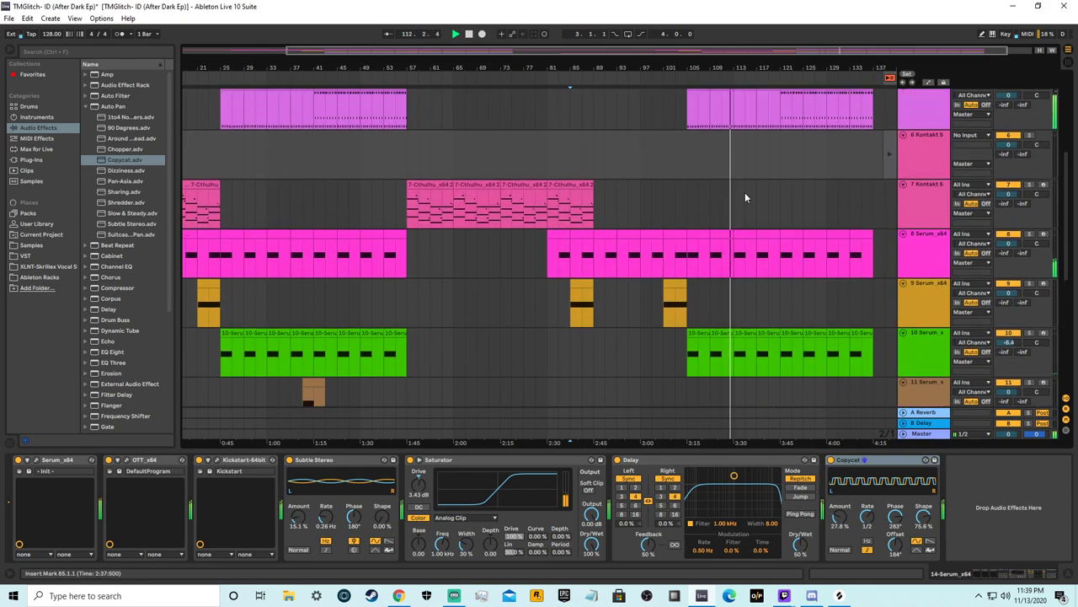
click(535, 79)
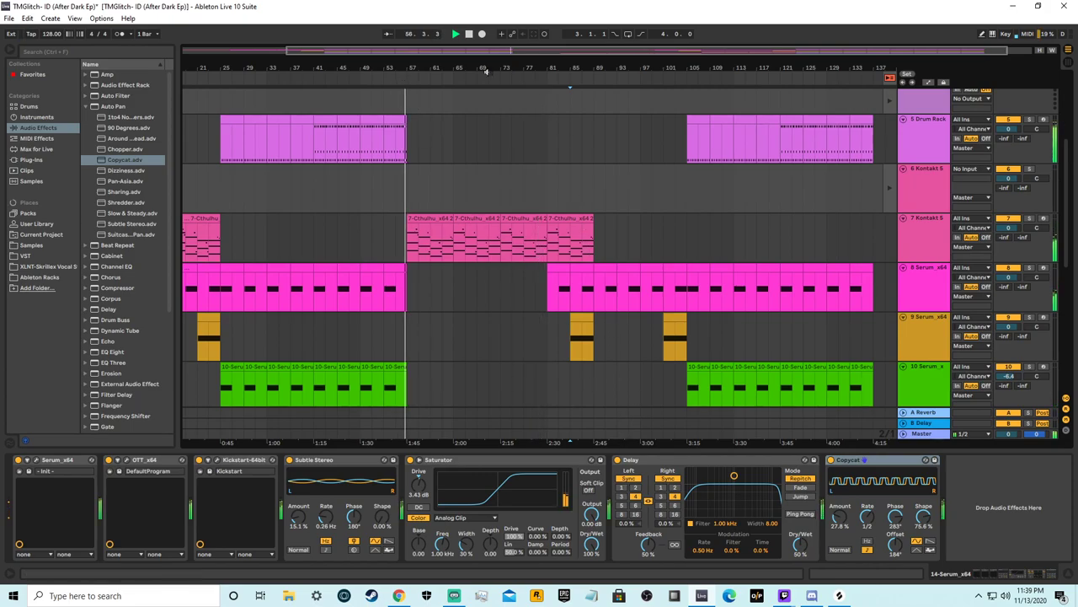
drag(494, 54, 379, 51)
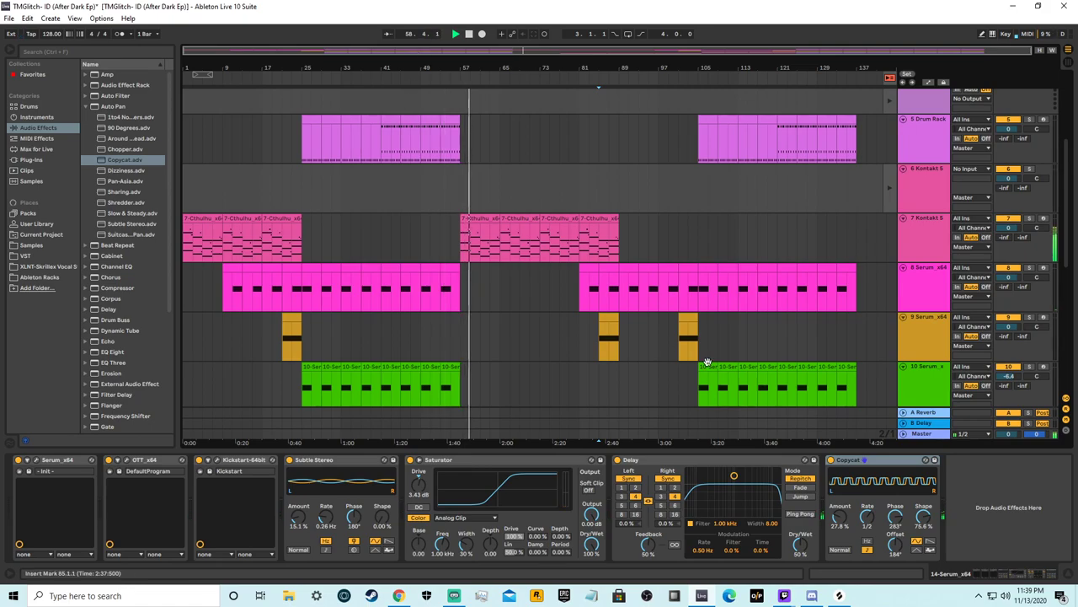
scroll(485, 310, down, 3)
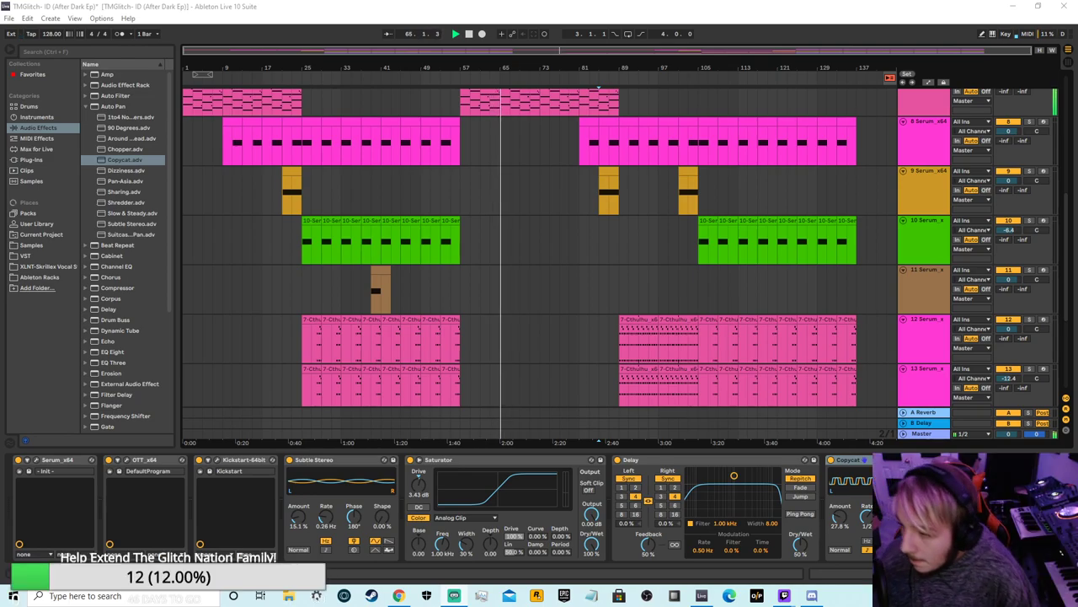
scroll(598, 201, down, 2)
scroll(598, 201, down, 1)
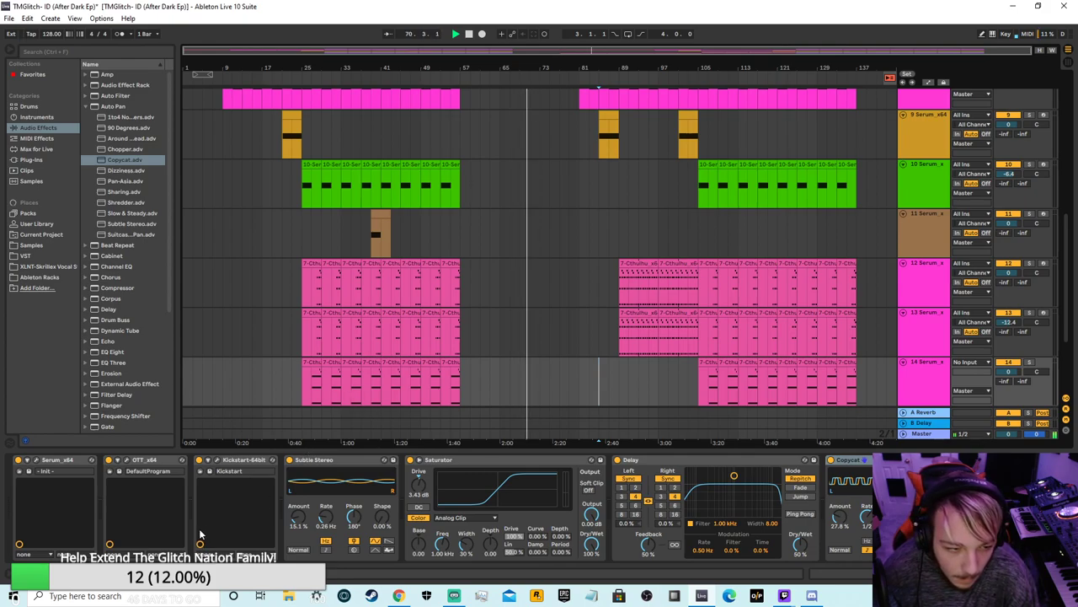
scroll(582, 265, down, 4)
scroll(599, 244, up, 3)
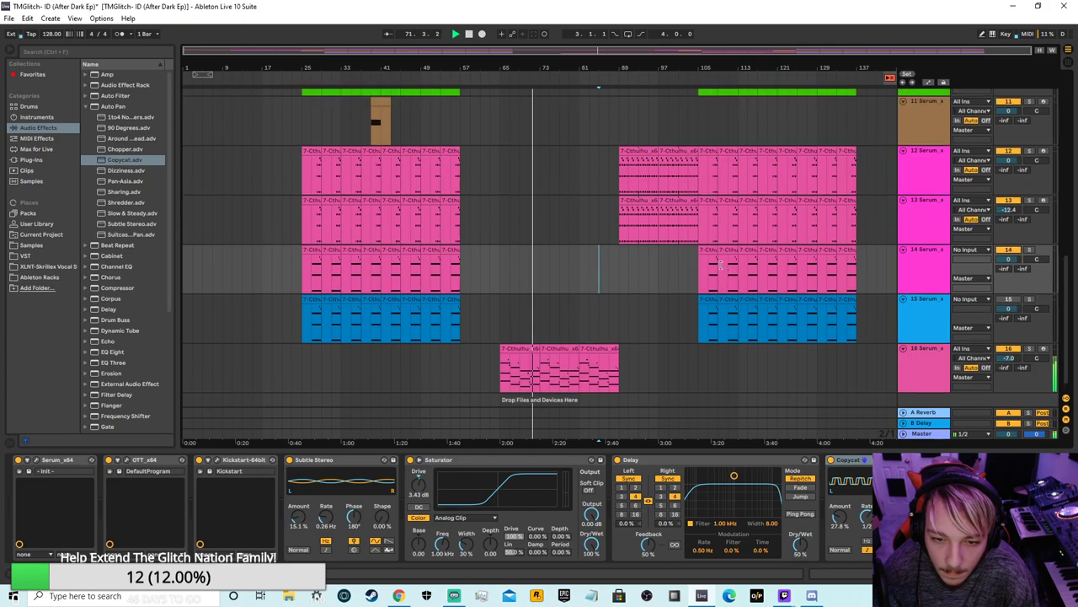
scroll(667, 211, up, 5)
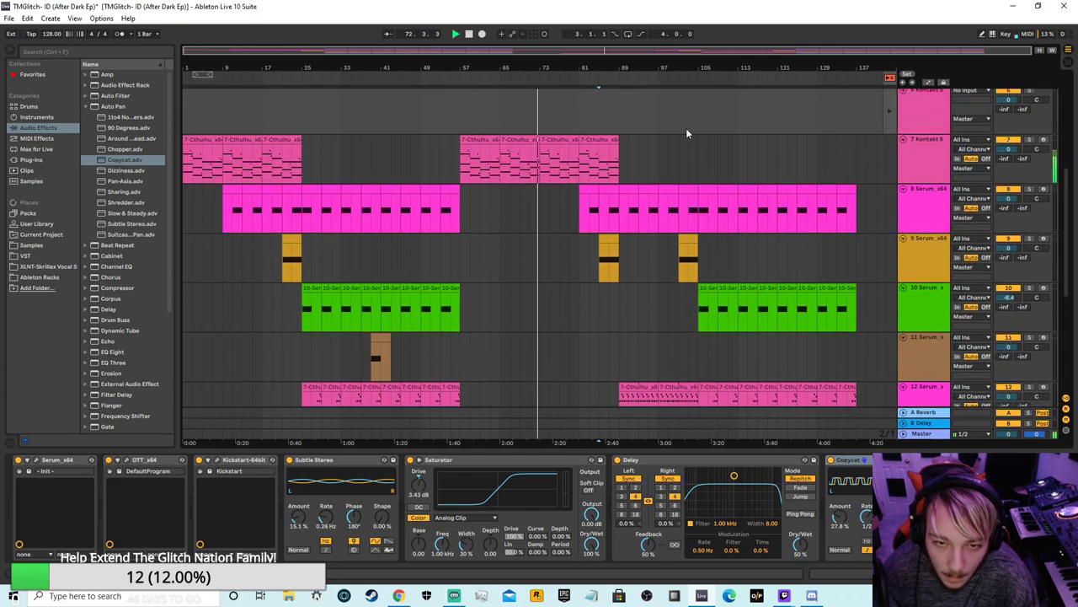
scroll(666, 143, down, 2)
scroll(647, 158, down, 5)
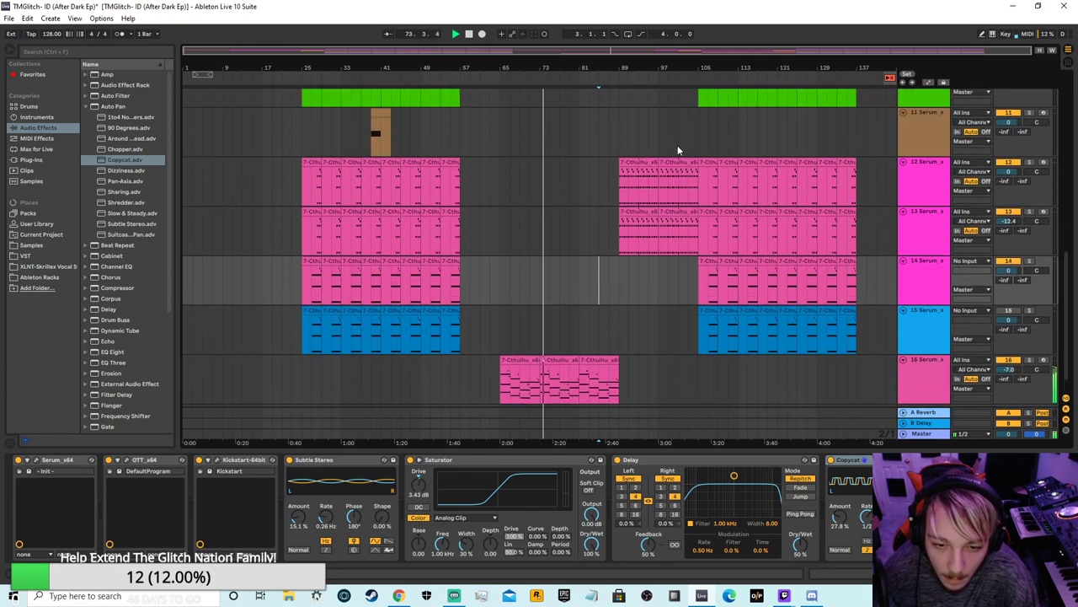
scroll(674, 145, up, 4)
scroll(673, 177, up, 3)
scroll(678, 151, down, 2)
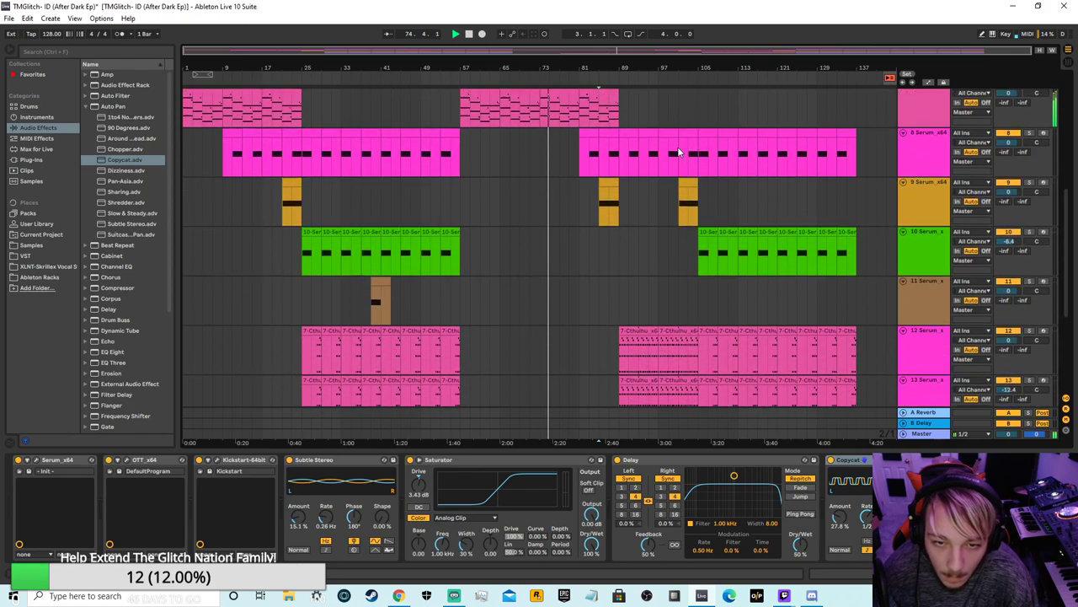
Step: Examine the extended build-up between bars 81 and 105 up close while it plays
drag(619, 63, 819, 52)
drag(721, 52, 741, 90)
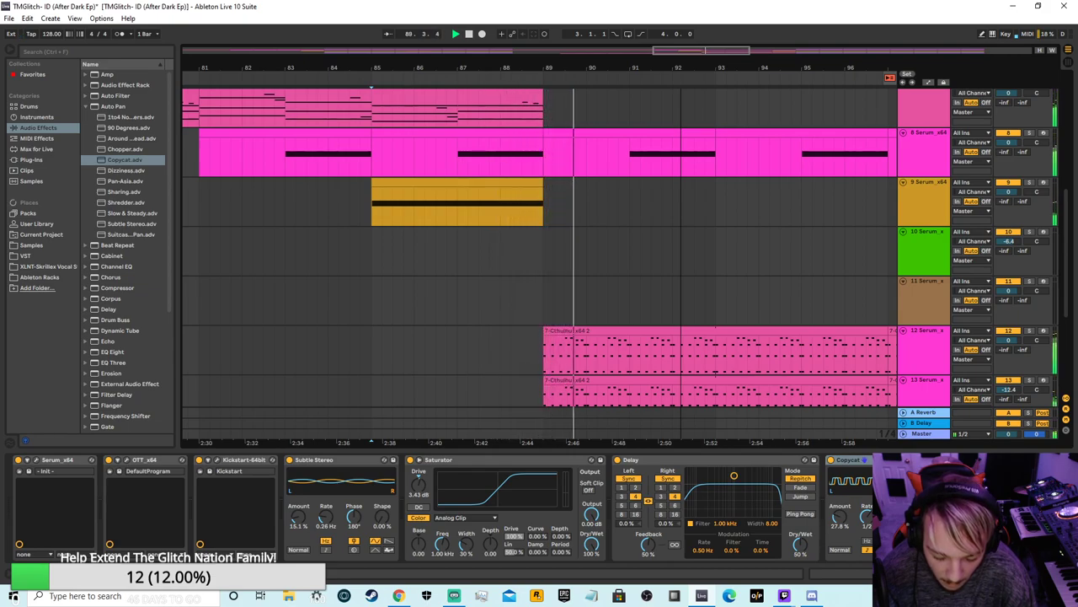
key(minus)
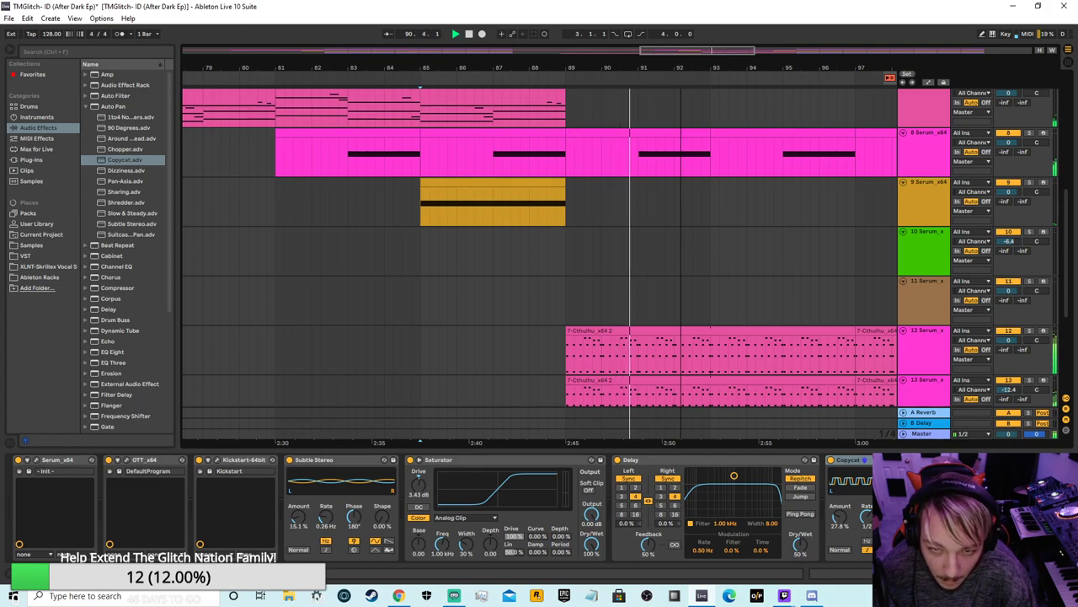
key(plus)
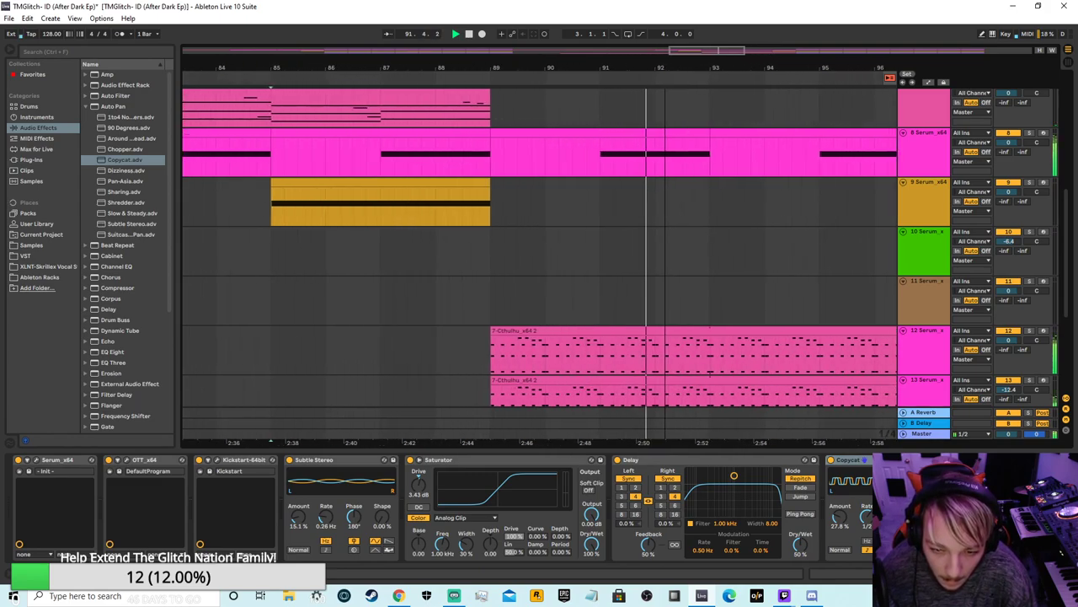
key(minus)
key(minus)
key(minus)
key(minus)
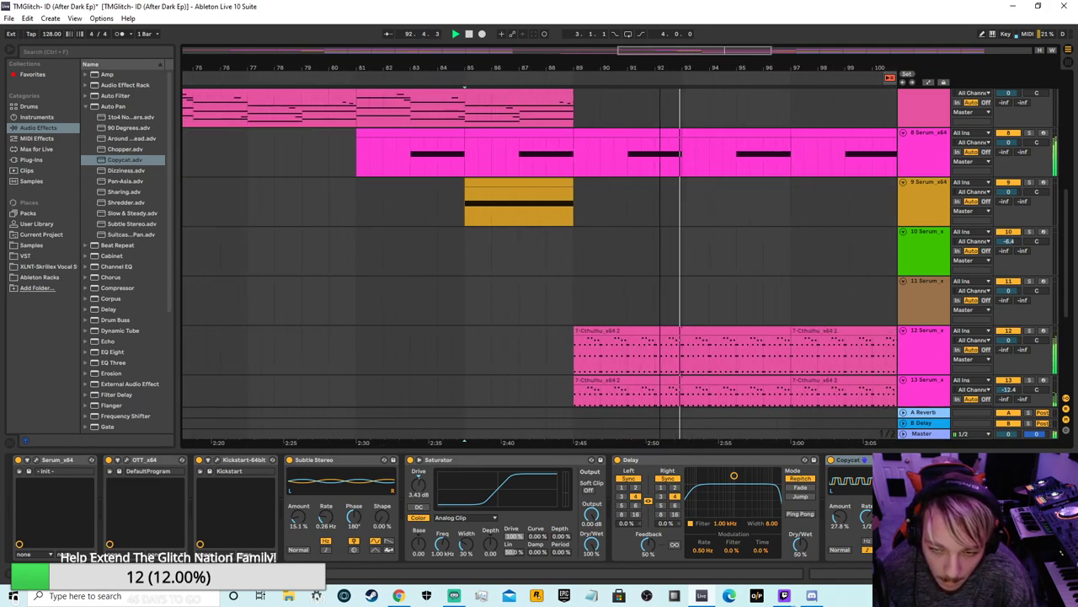
key(minus)
key(minus)
key(minus)
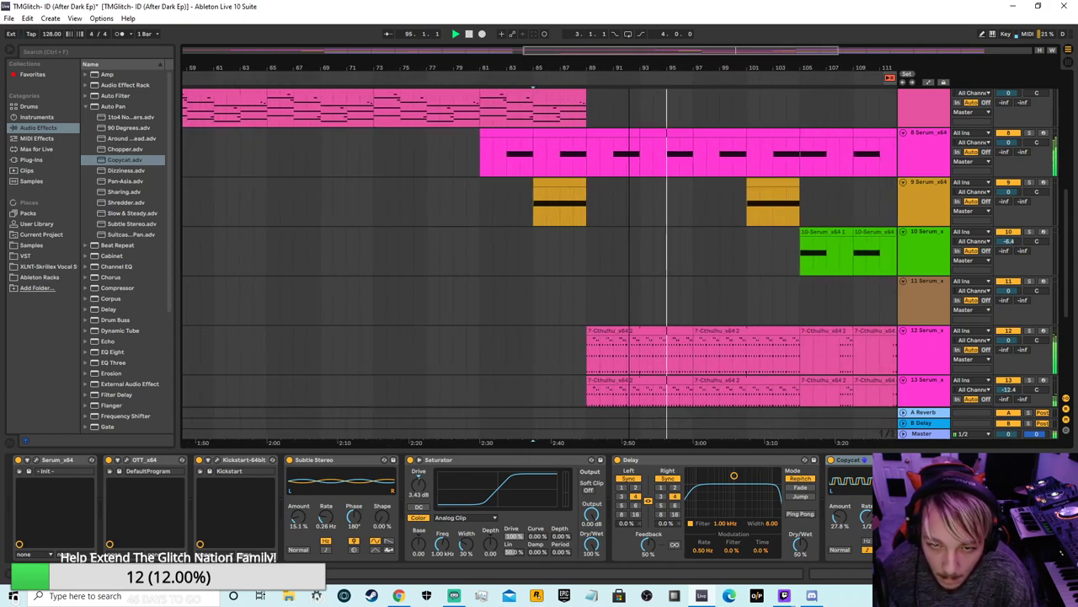
drag(636, 68, 428, 71)
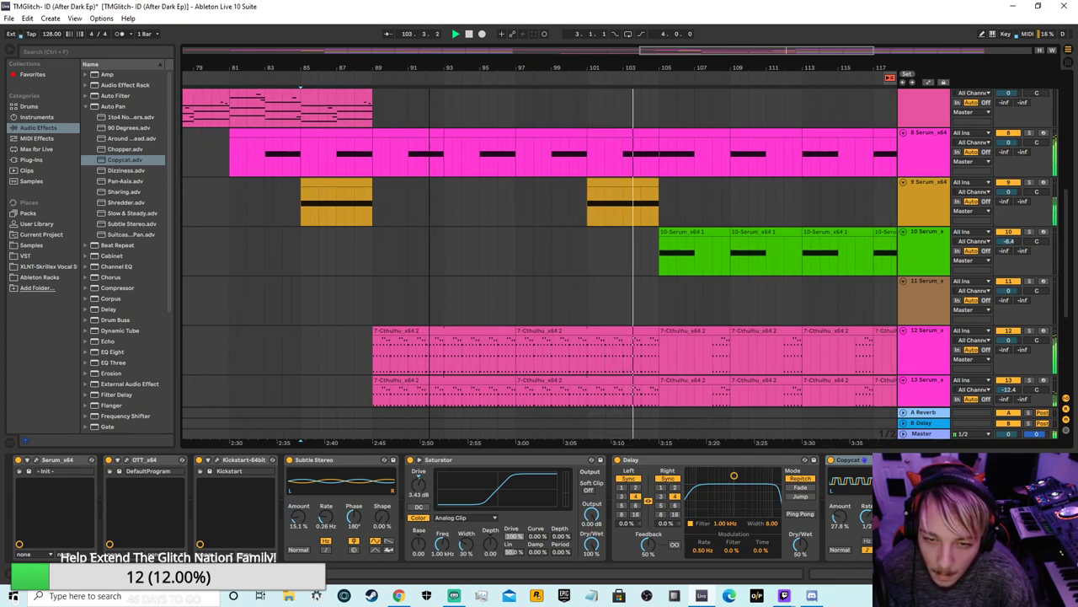
drag(428, 70, 451, 52)
Step: Compare the second drop's clips with the first drop's across the Serum tracks while the song plays
scroll(676, 208, up, 2)
scroll(671, 213, down, 3)
scroll(670, 211, down, 4)
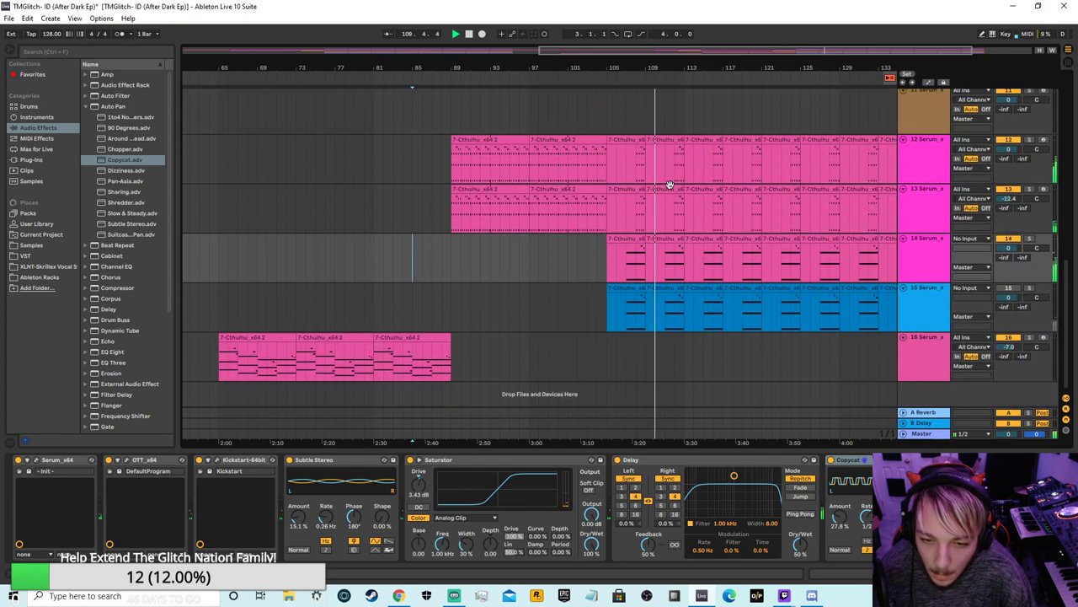
drag(762, 47, 864, 8)
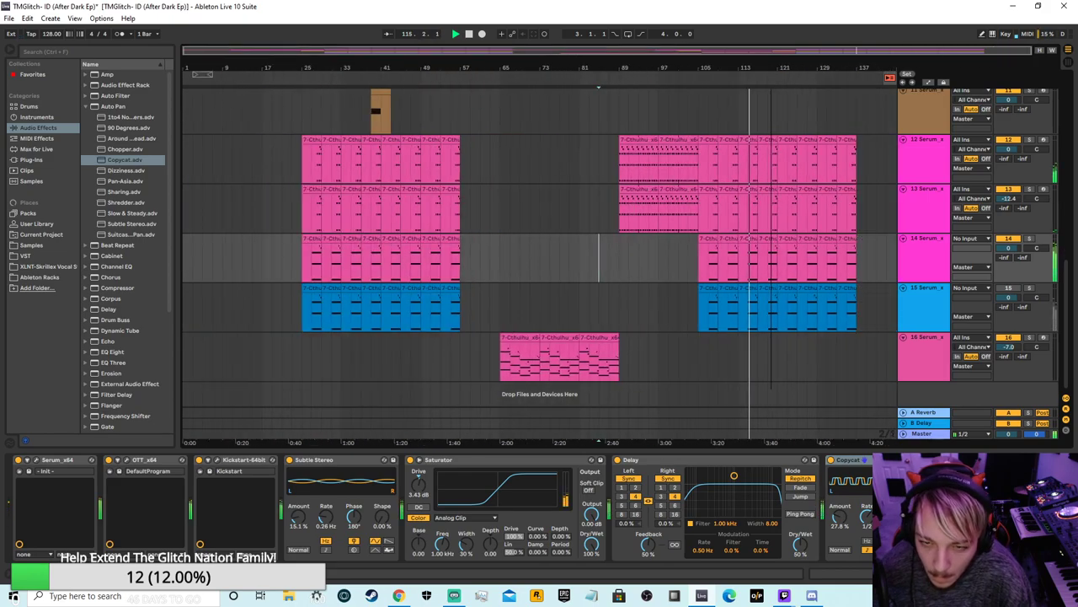
scroll(562, 327, up, 5)
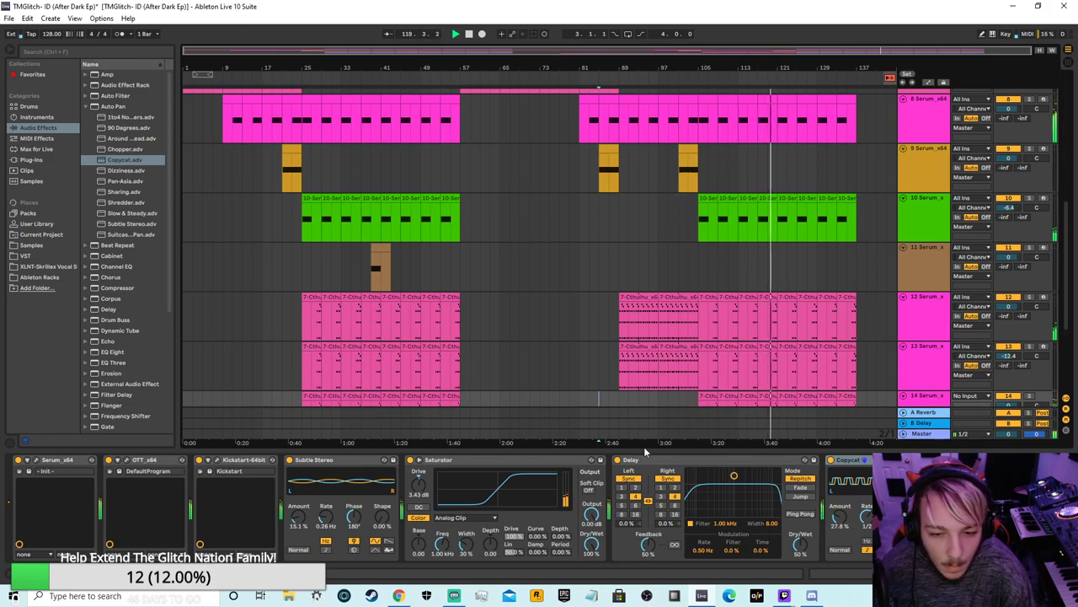
scroll(753, 242, down, 4)
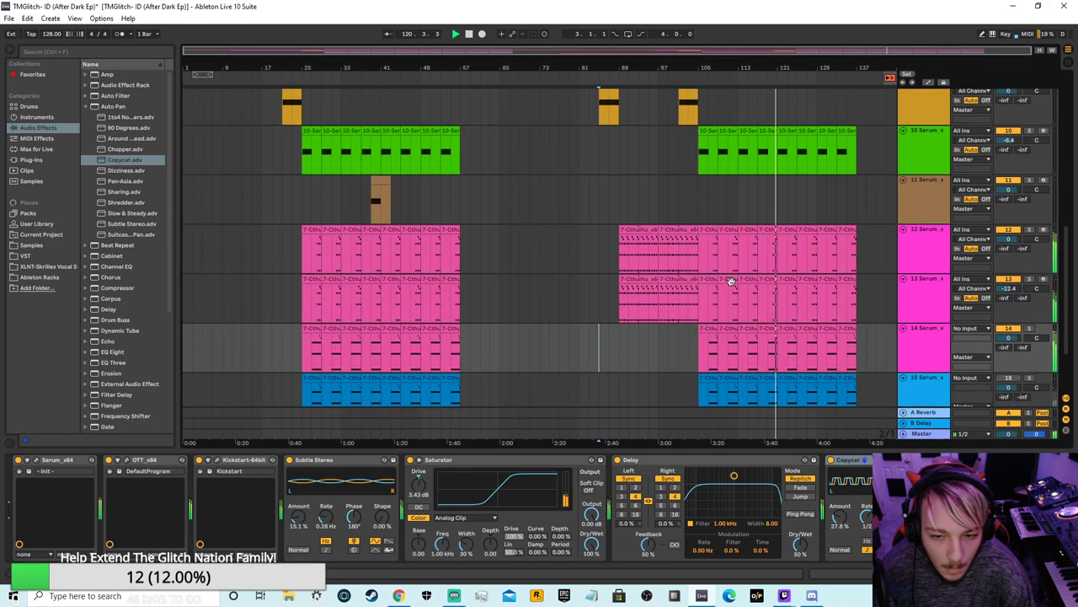
scroll(926, 297, up, 3)
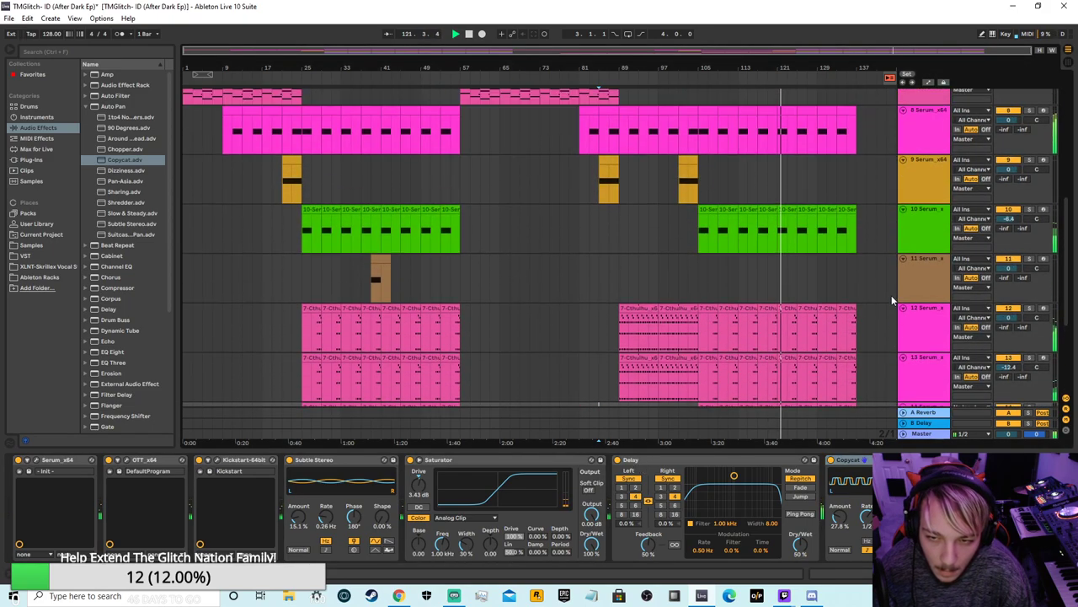
scroll(901, 278, down, 2)
scroll(883, 261, up, 2)
scroll(883, 260, up, 2)
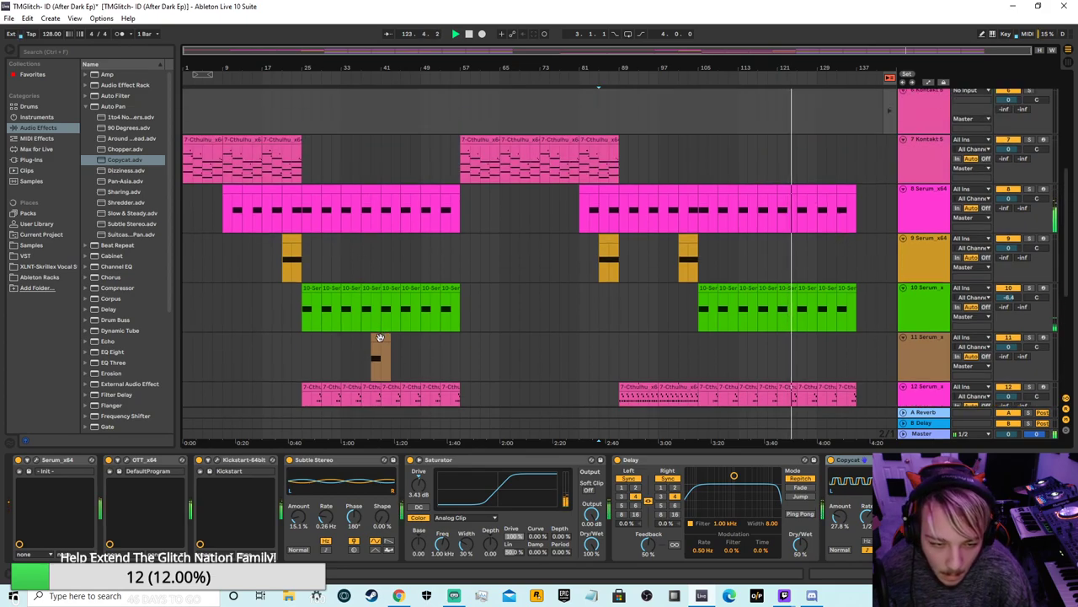
Step: Copy the track 11 Serum clip at bar 39 of the first drop to bar 123 of the second drop
right_click(380, 338)
click(415, 354)
right_click(792, 359)
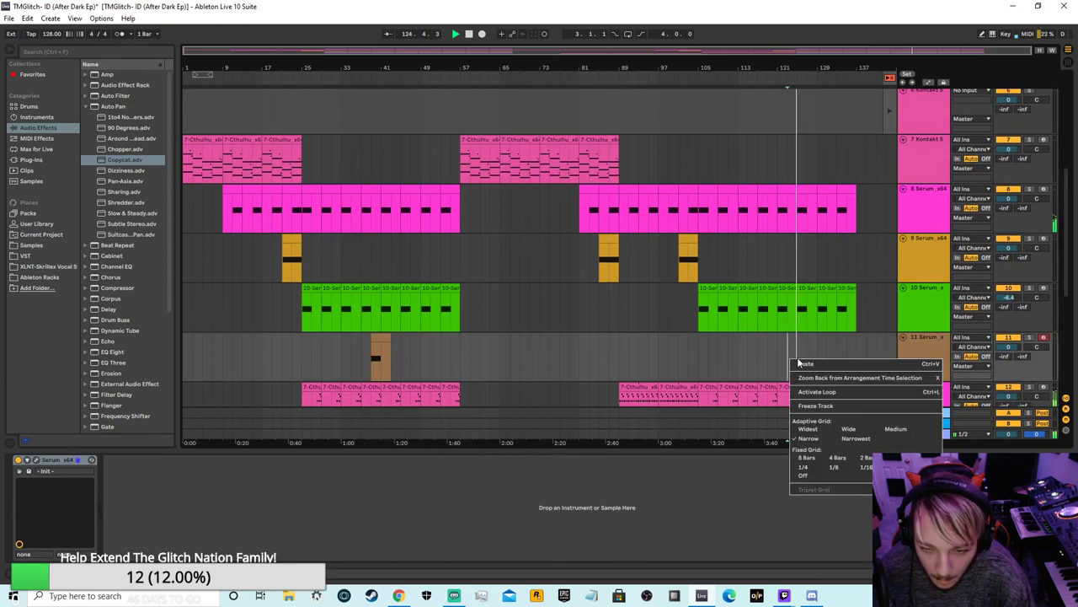
click(809, 366)
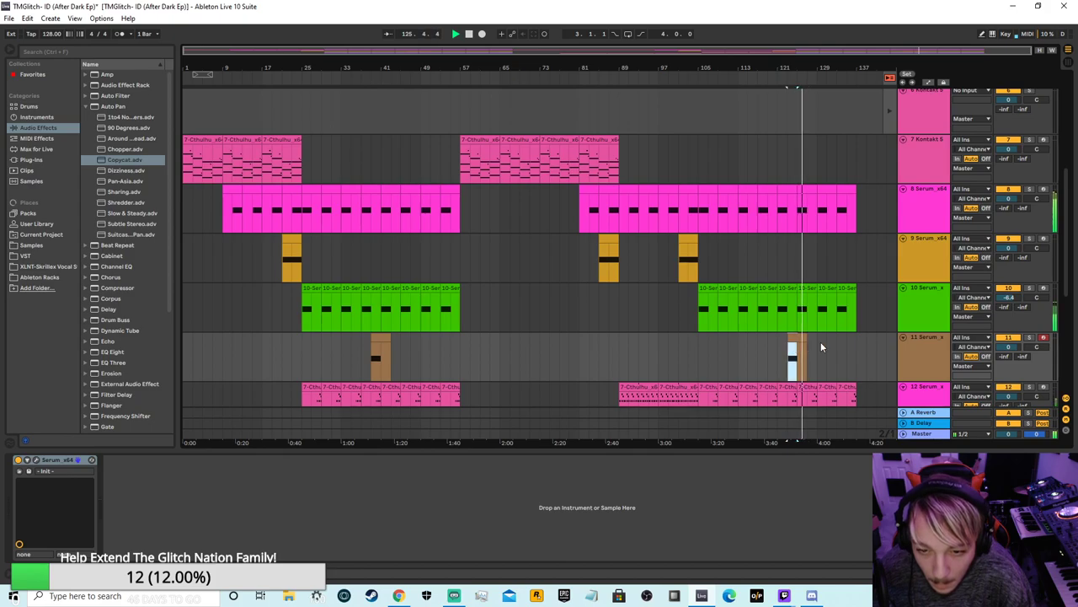
Step: Move the first part of the track 11 copy to bar 119 and delete the leftover piece at bar 125
scroll(817, 341, up, 2)
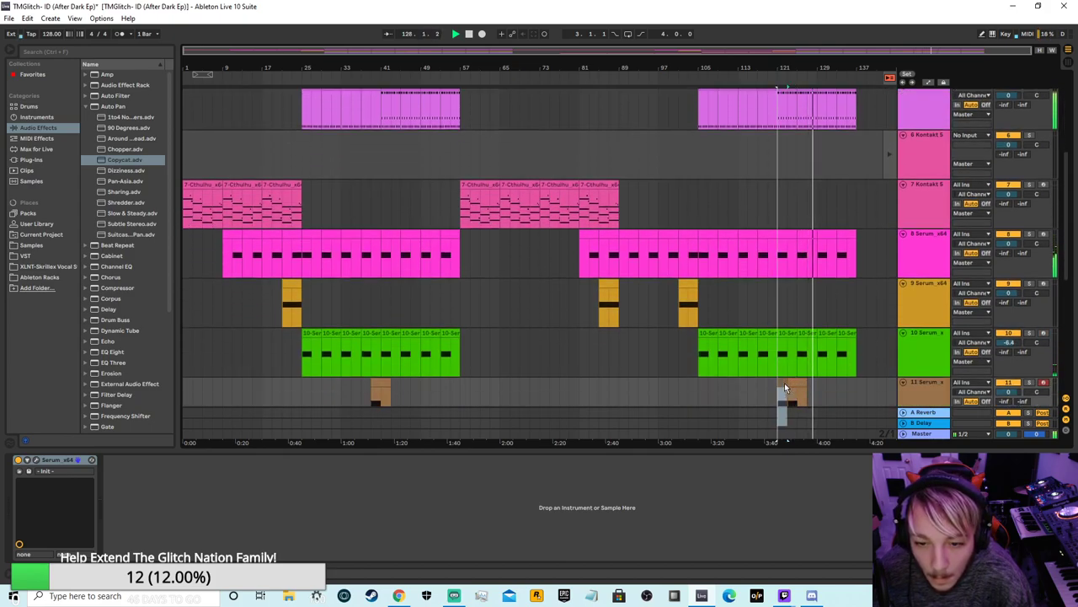
drag(784, 383, 777, 381)
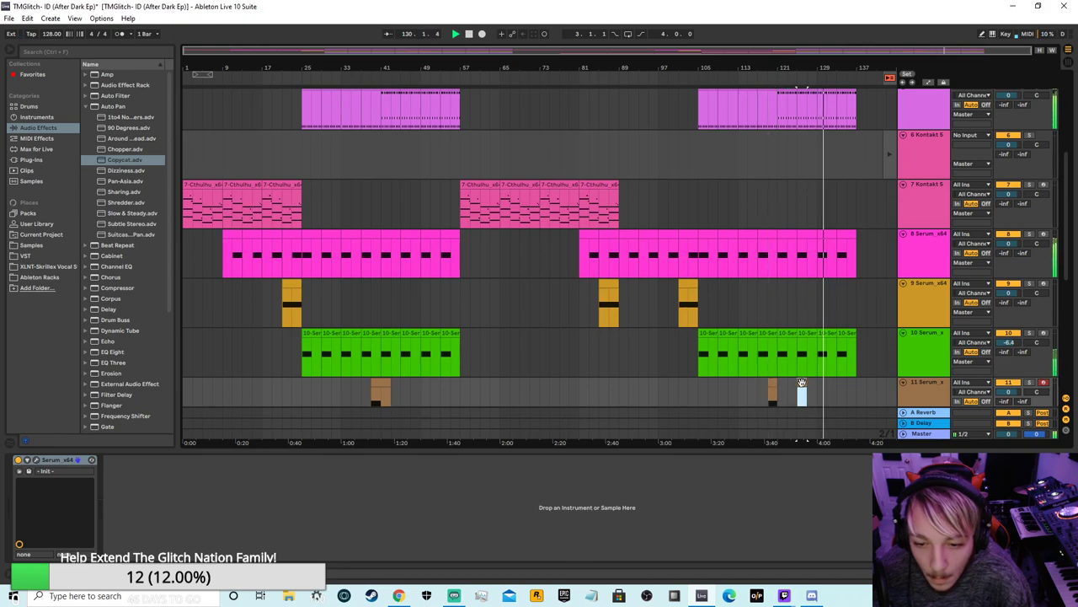
right_click(802, 389)
click(834, 206)
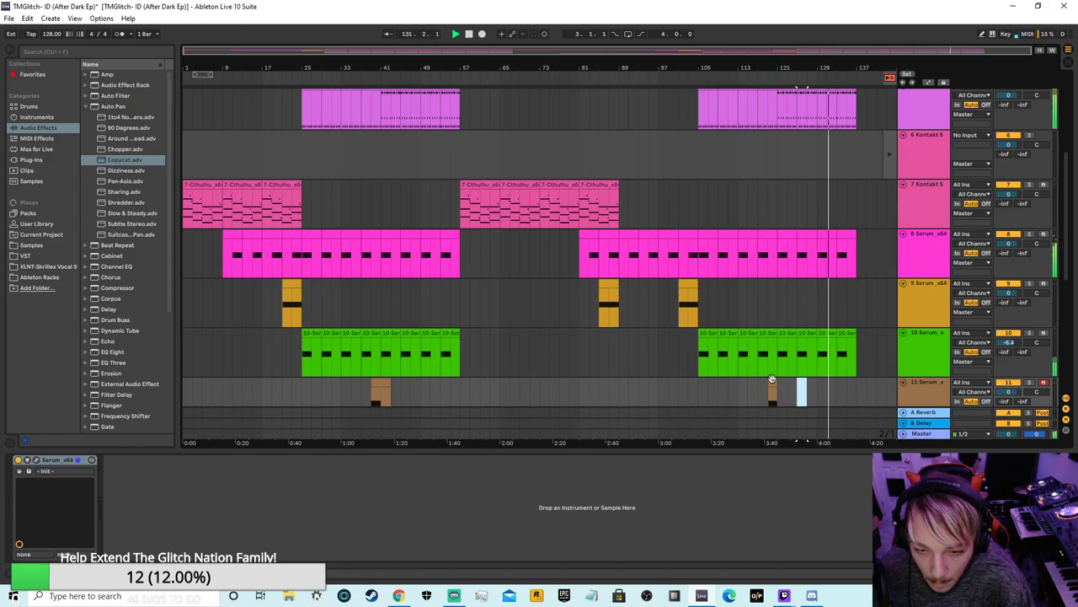
Step: Extend the end of the track 11 clip at bar 119 of the second drop to bar 123
drag(777, 382, 784, 383)
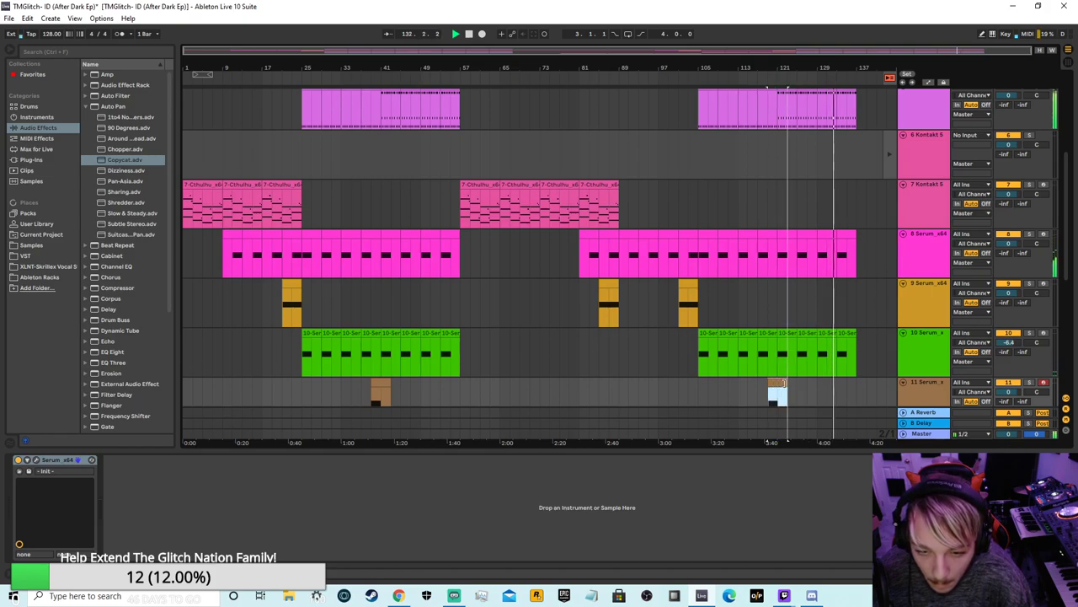
click(819, 386)
scroll(775, 257, down, 6)
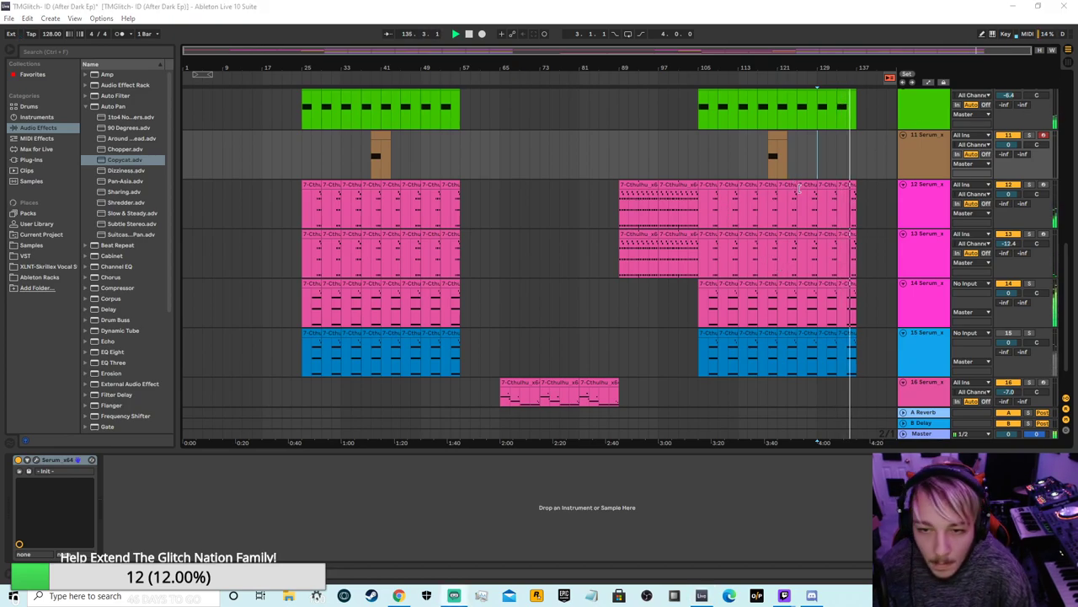
scroll(798, 186, up, 6)
scroll(885, 219, up, 2)
scroll(874, 210, down, 4)
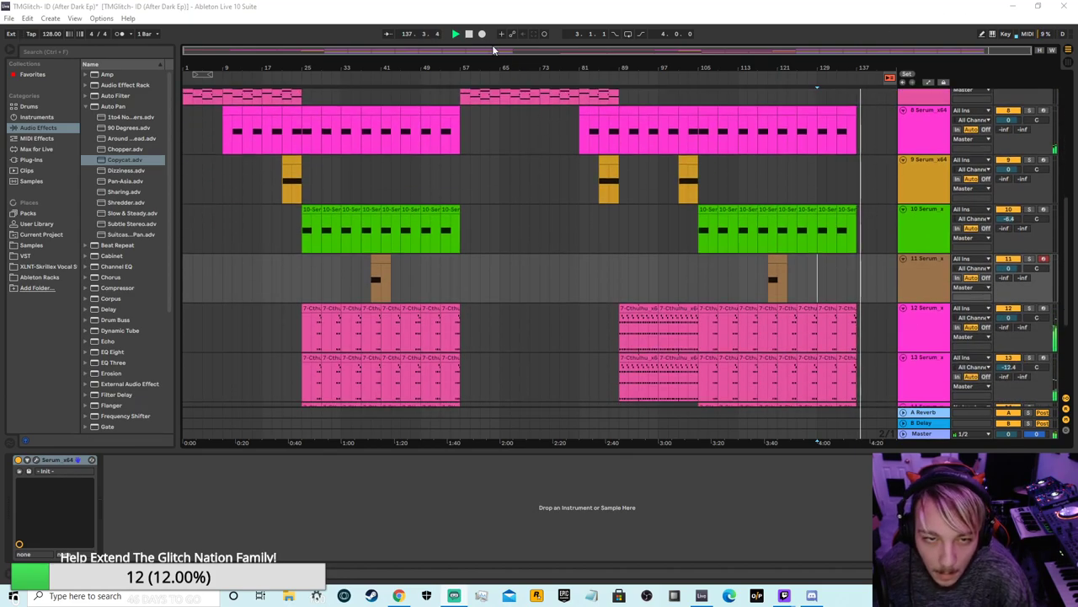
Step: Restart the song from the beginning and review the arrangement's tracks while the intro and first drop play
double_click(469, 34)
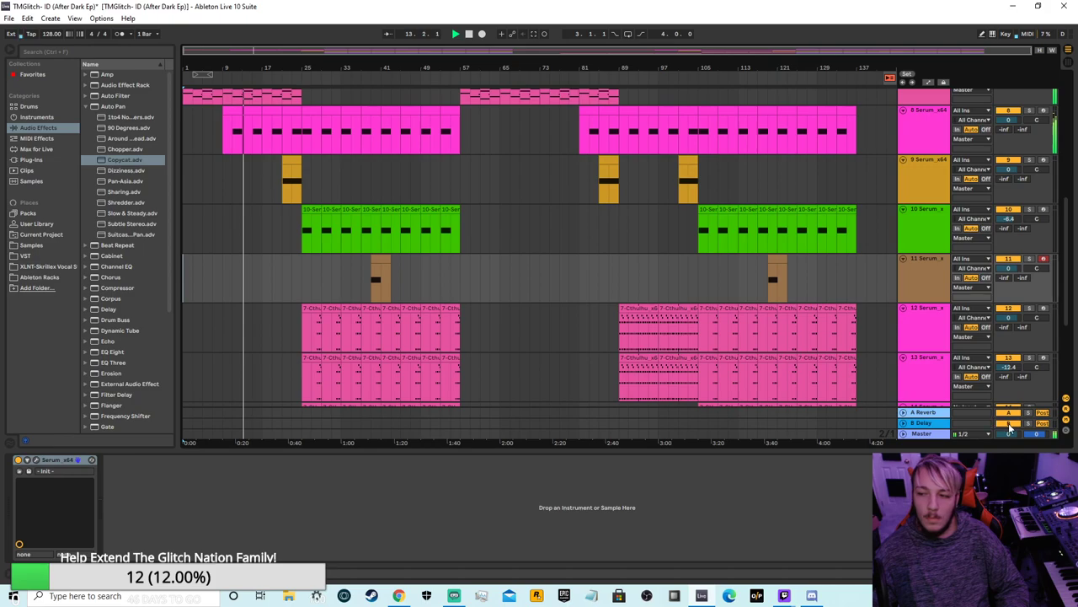
scroll(933, 327, up, 4)
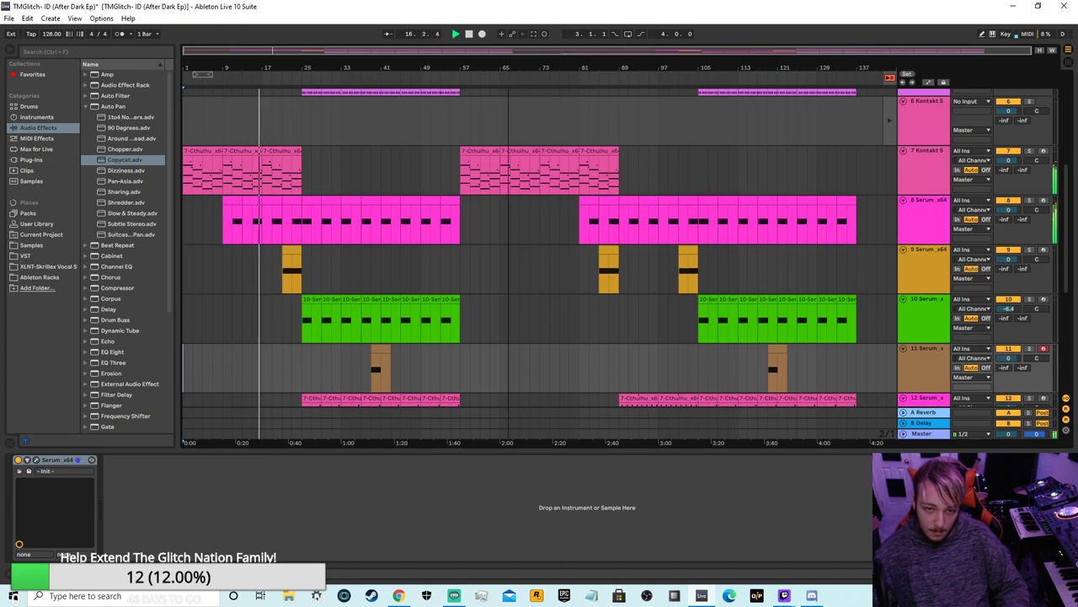
scroll(749, 296, down, 10)
scroll(751, 295, down, 2)
scroll(758, 312, up, 12)
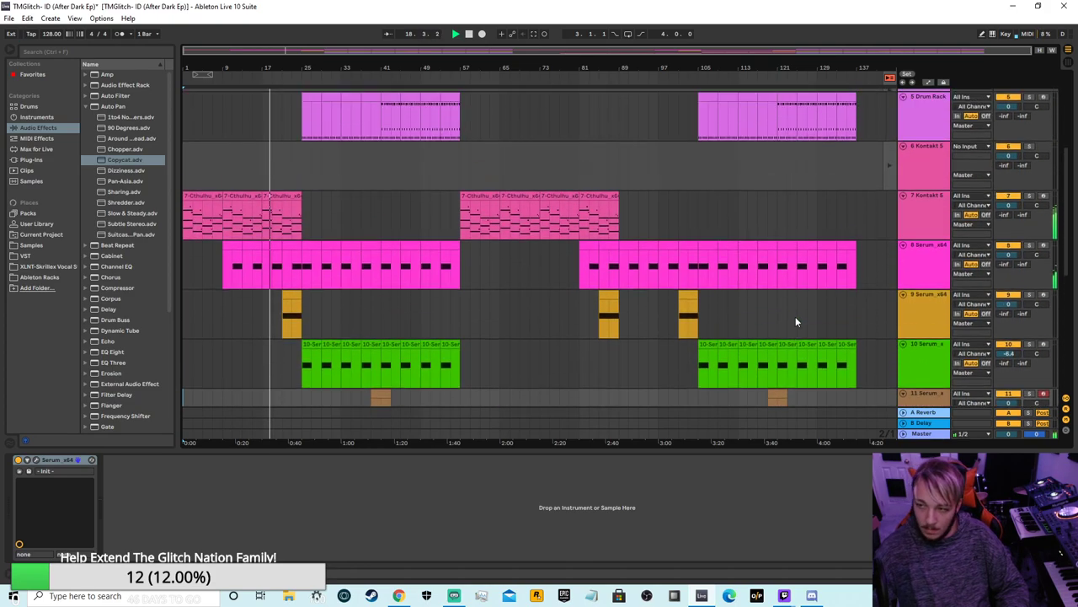
scroll(796, 321, up, 5)
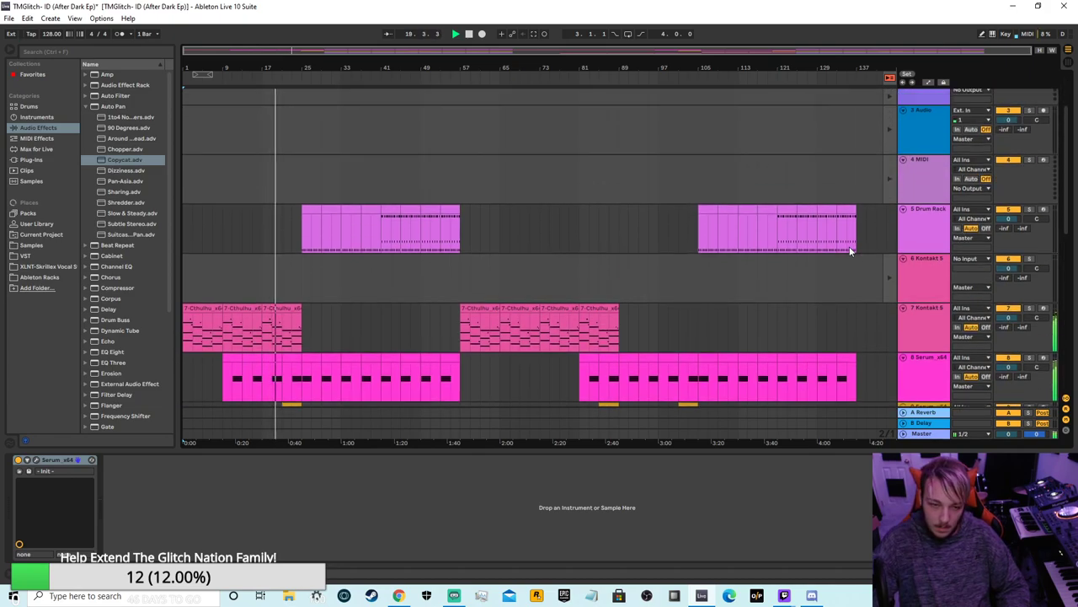
scroll(583, 371, down, 6)
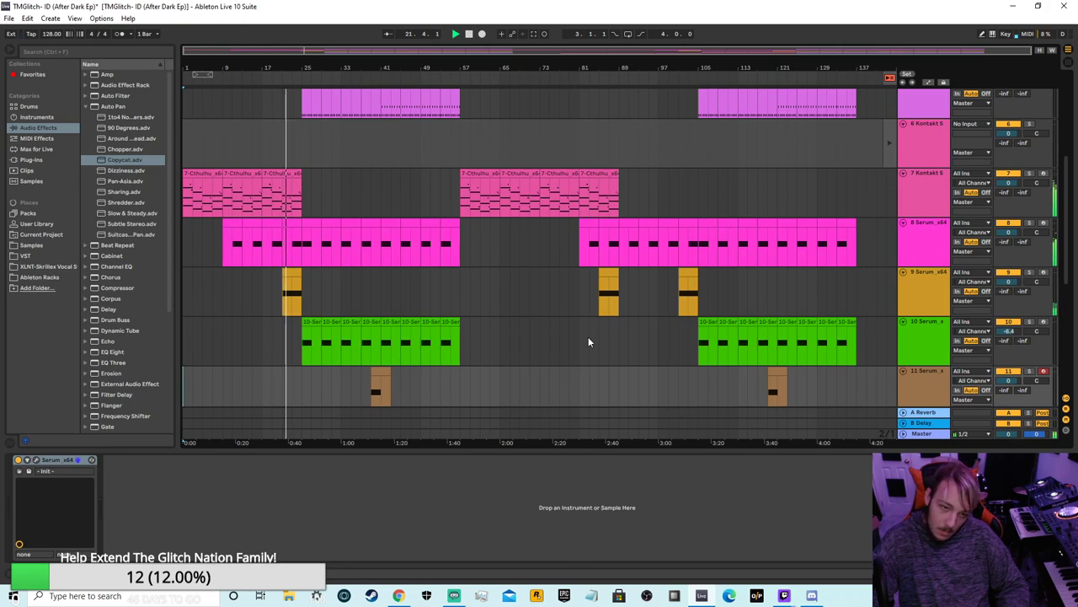
scroll(588, 342, down, 2)
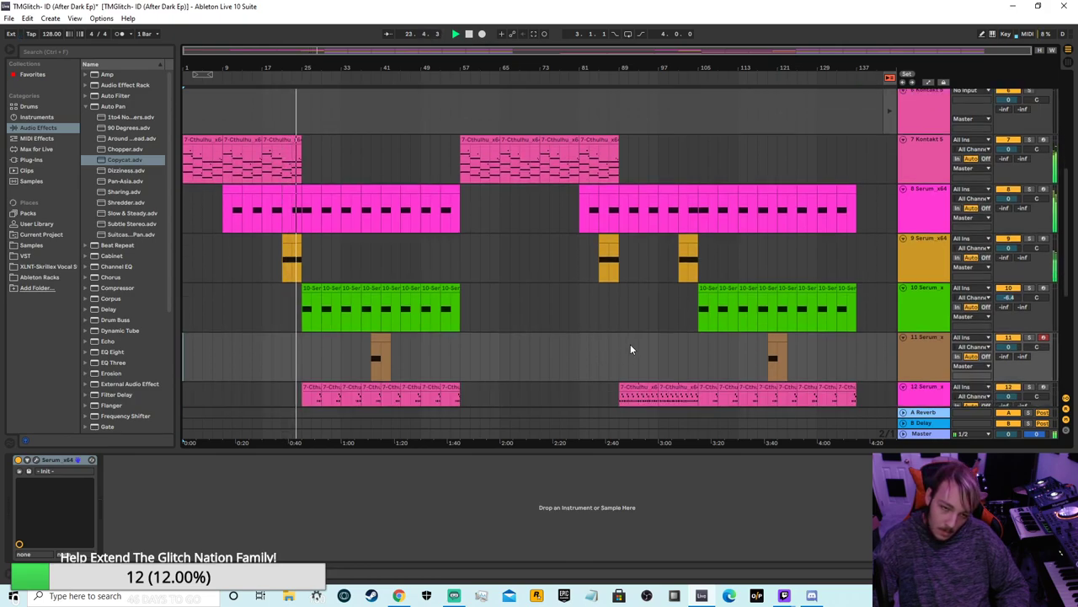
drag(632, 68, 632, 71)
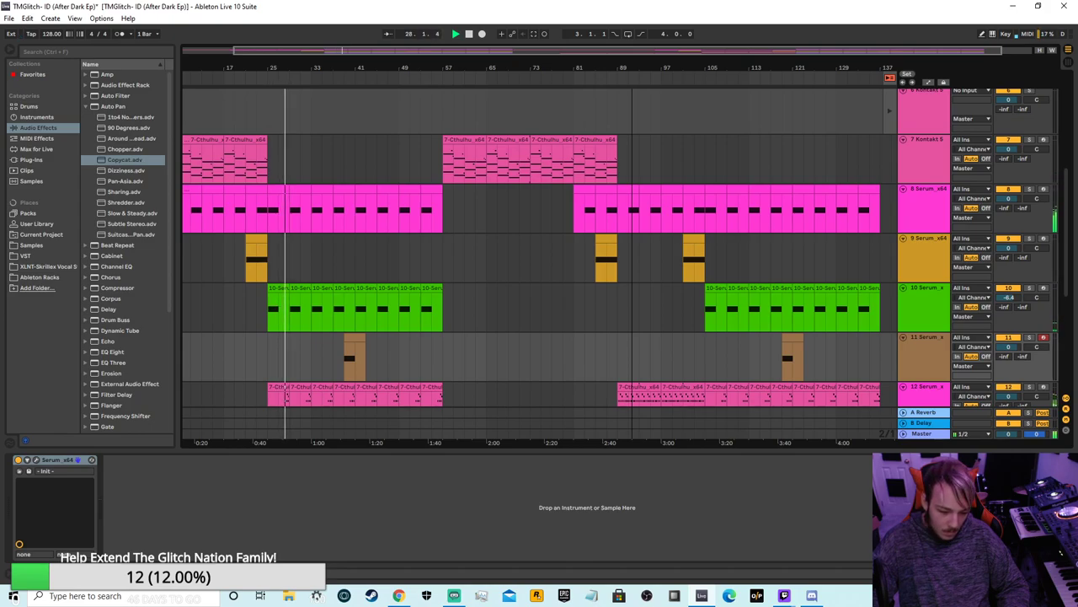
drag(632, 68, 631, 54)
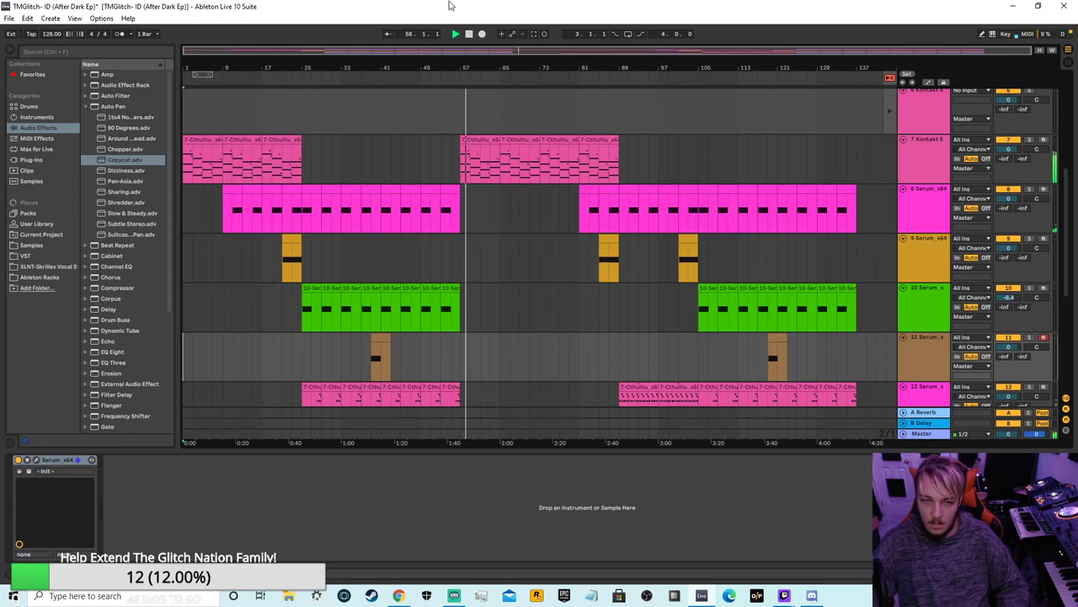
Step: Examine the breakdown and the start of the second build-up between bars 57 and 93 while they play
mouse_move(439, 68)
mouse_down()
mouse_move(439, 109)
mouse_move(438, 67)
mouse_up()
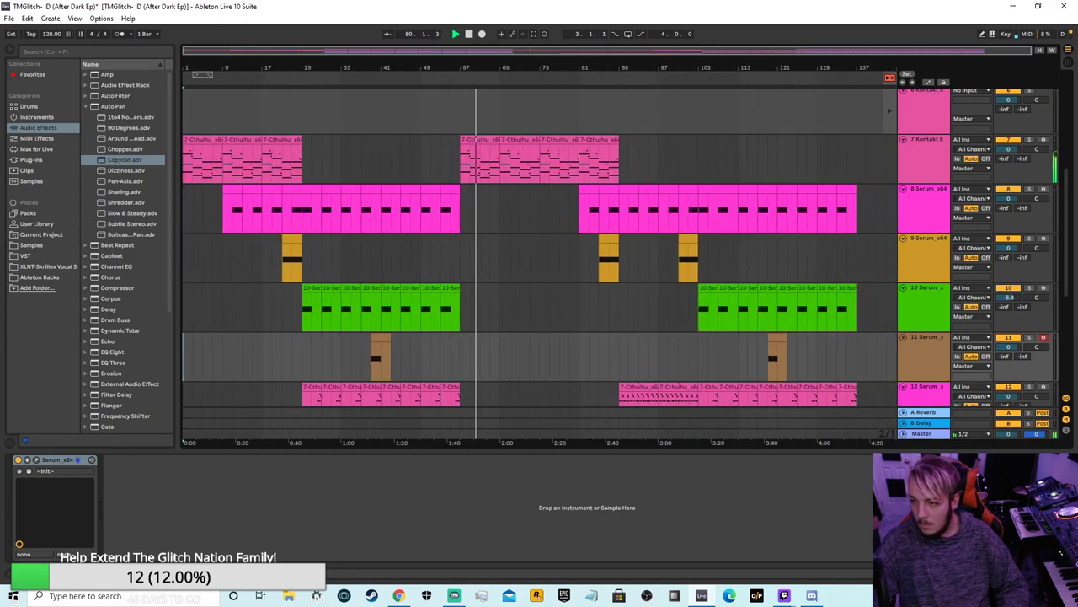
scroll(655, 250, down, 4)
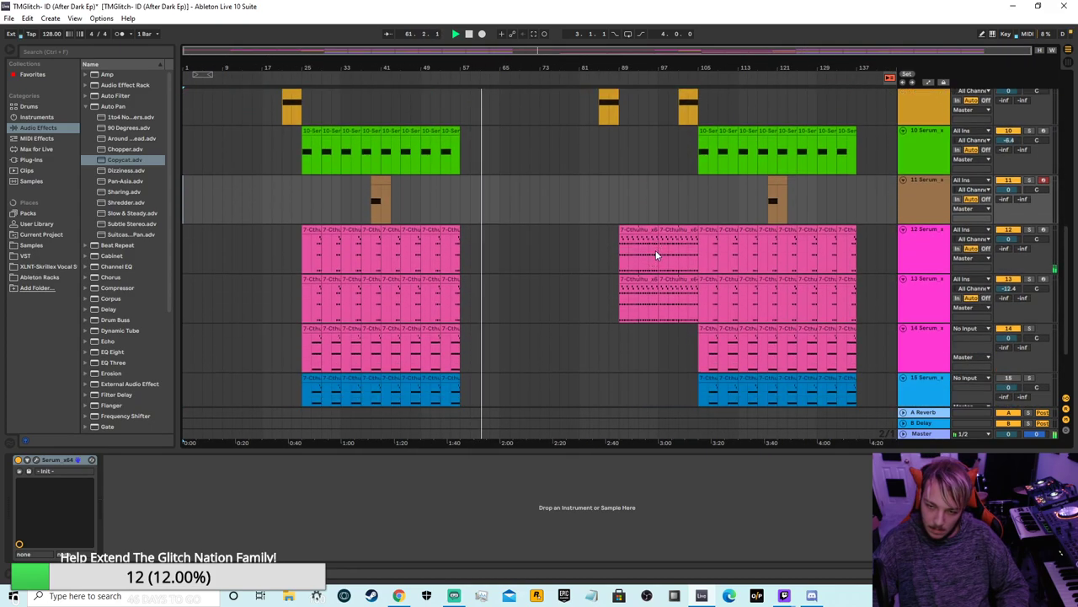
scroll(655, 254, down, 3)
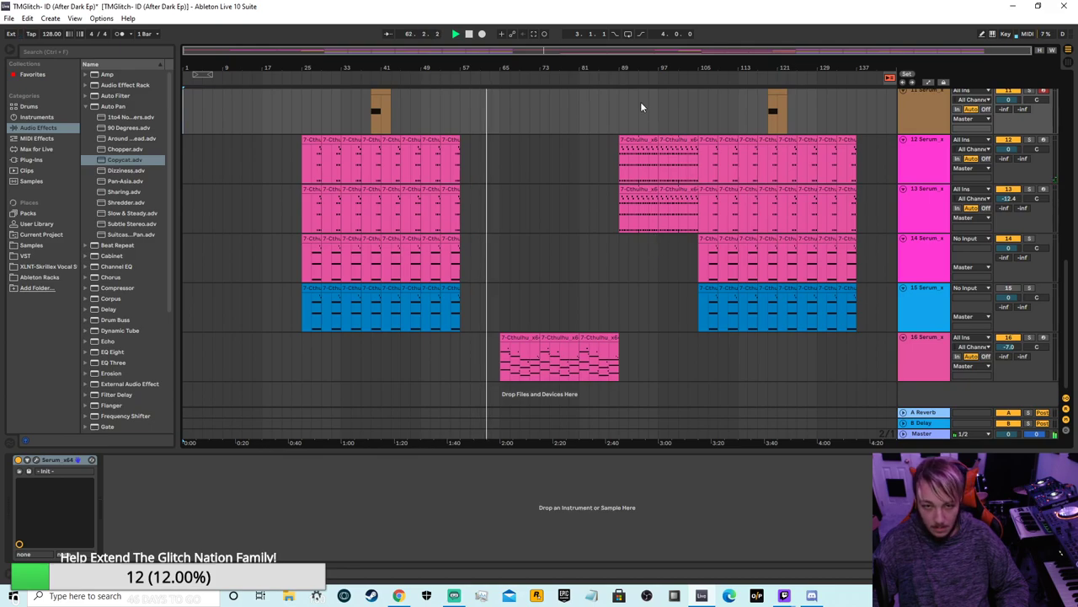
drag(634, 51, 633, 51)
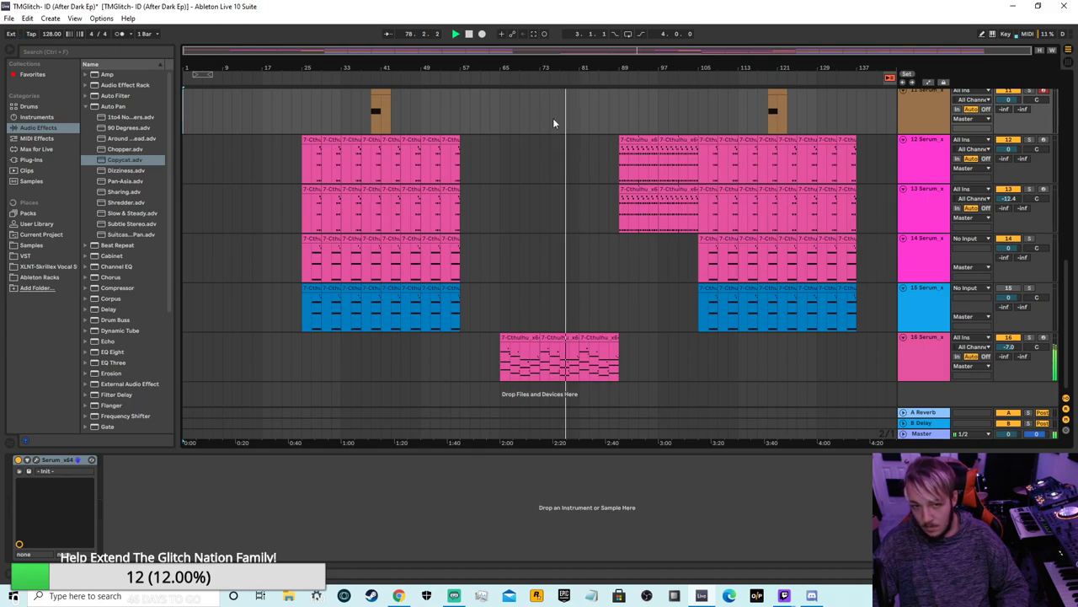
scroll(597, 210, up, 5)
scroll(659, 151, up, 2)
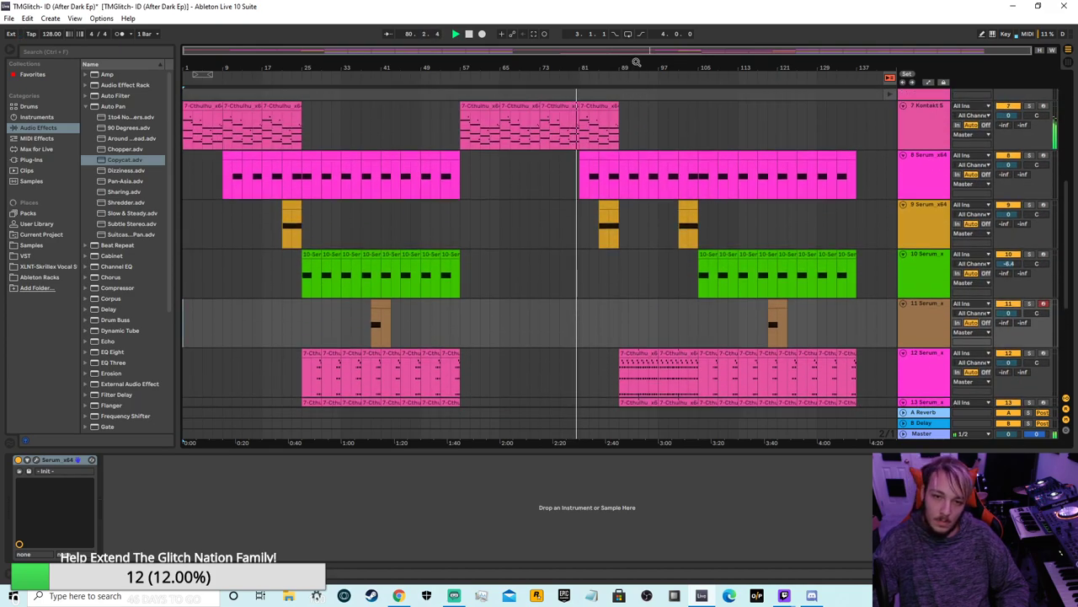
drag(636, 62, 568, 103)
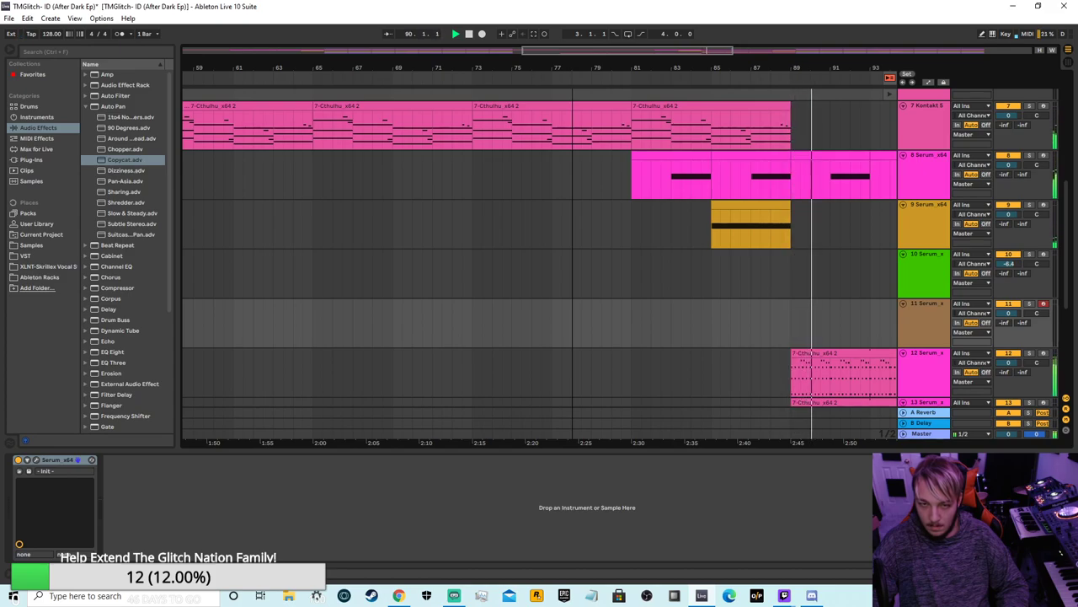
drag(573, 69, 573, 29)
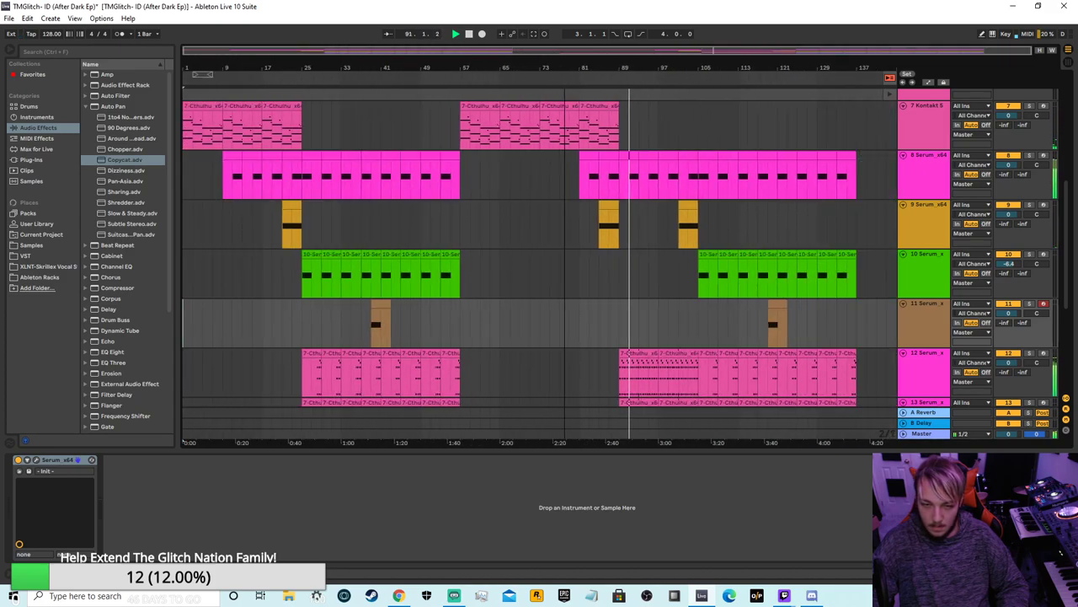
Step: Check the clips leading from the build-up at bar 89 into the second drop at bar 105 across the tracks
scroll(651, 235, down, 5)
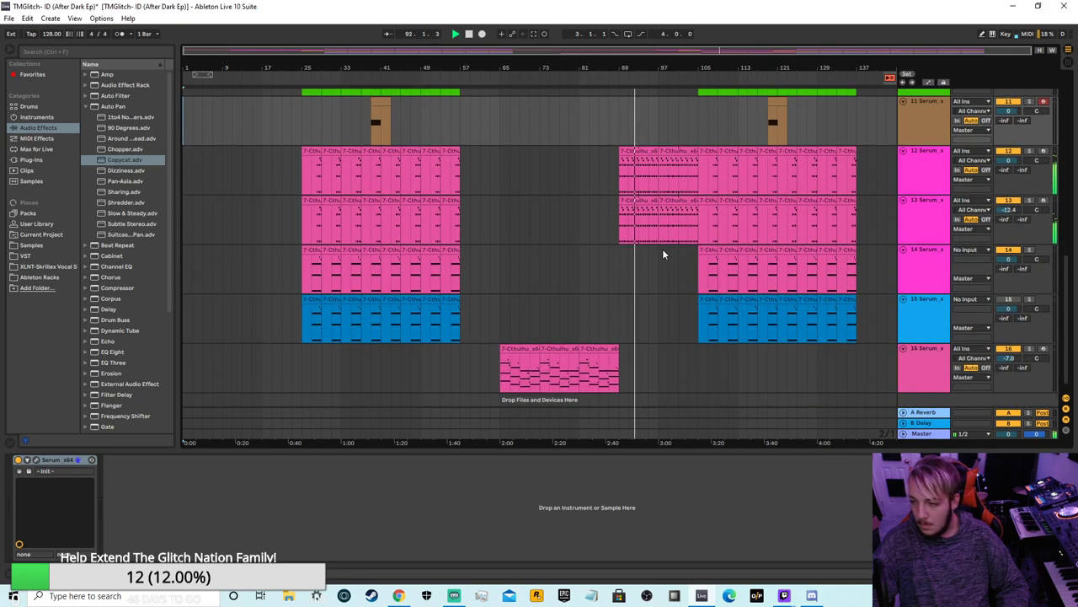
scroll(661, 250, up, 3)
scroll(752, 322, up, 1)
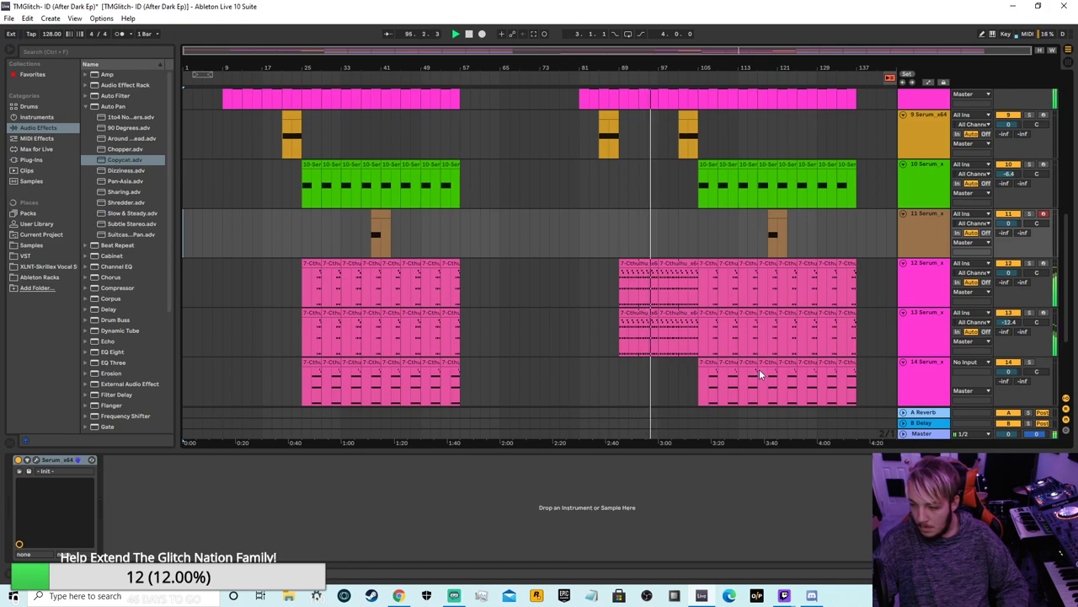
scroll(784, 253, down, 3)
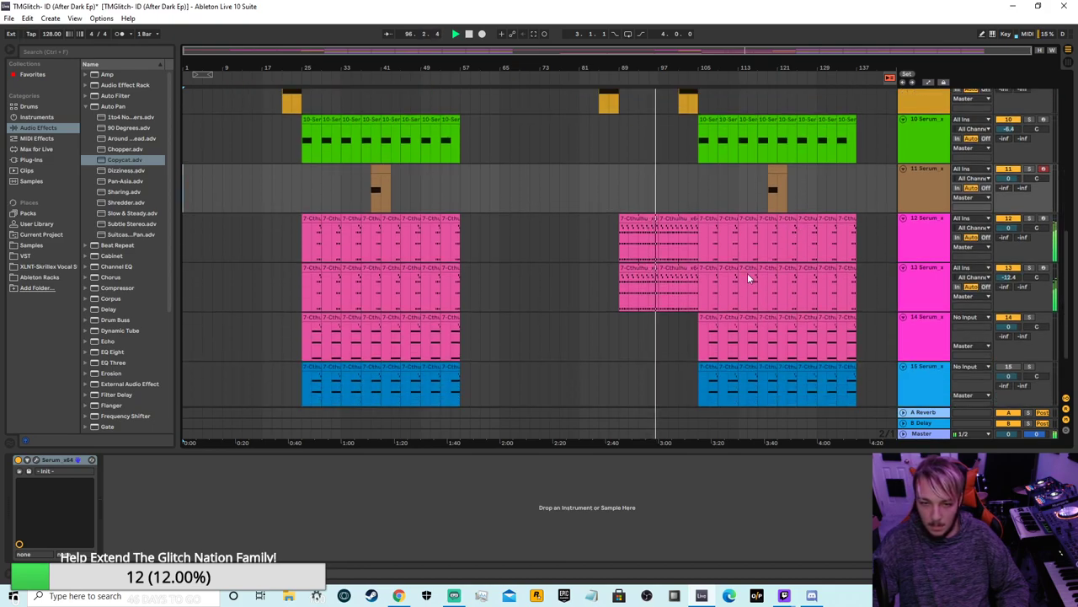
scroll(718, 264, down, 3)
scroll(783, 310, up, 10)
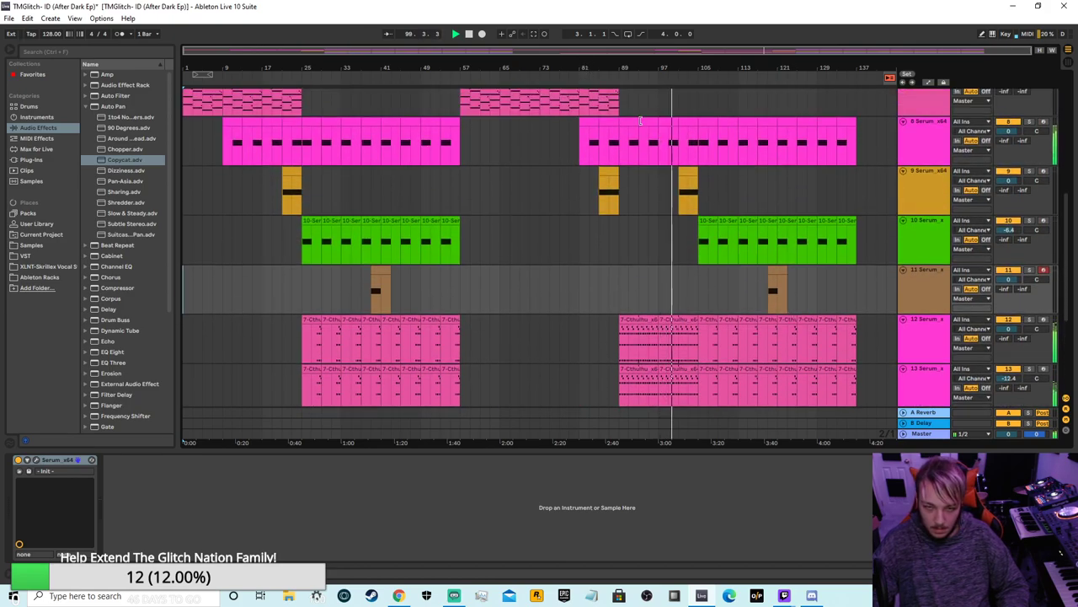
scroll(822, 134, up, 6)
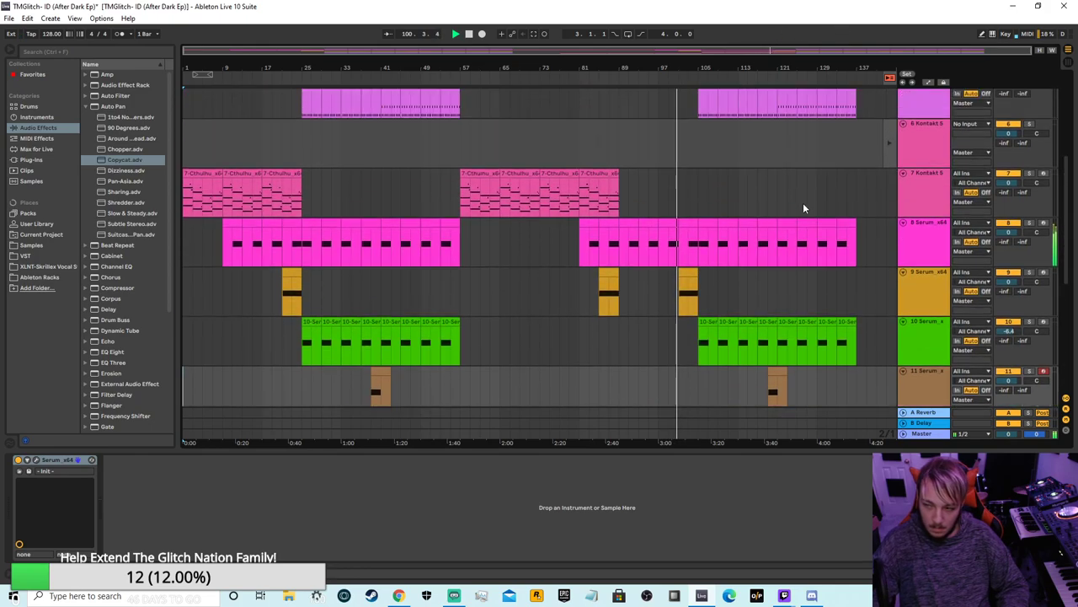
scroll(737, 189, down, 12)
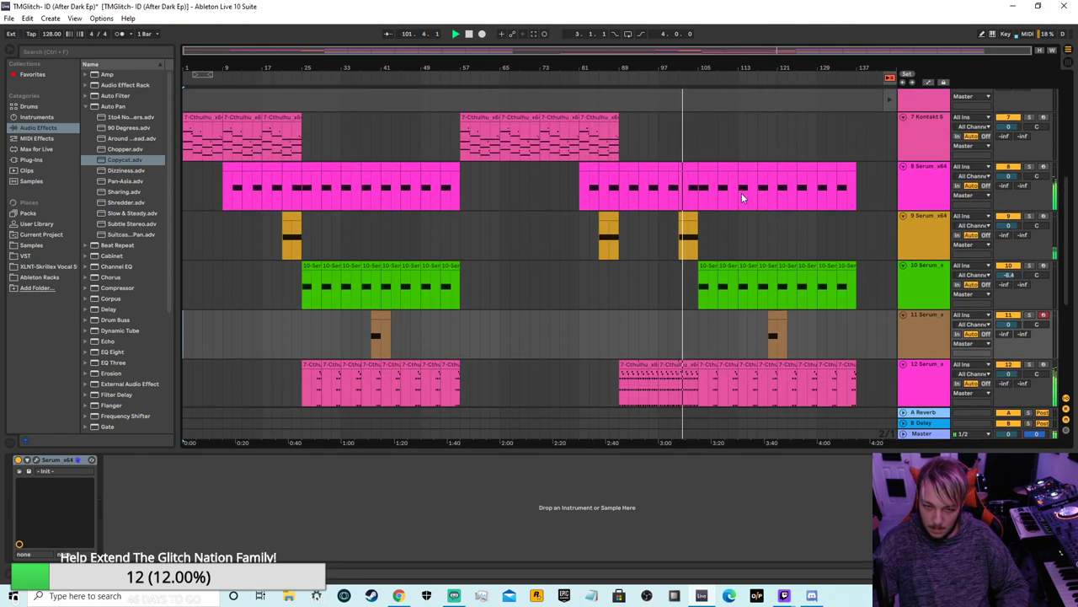
scroll(741, 195, down, 6)
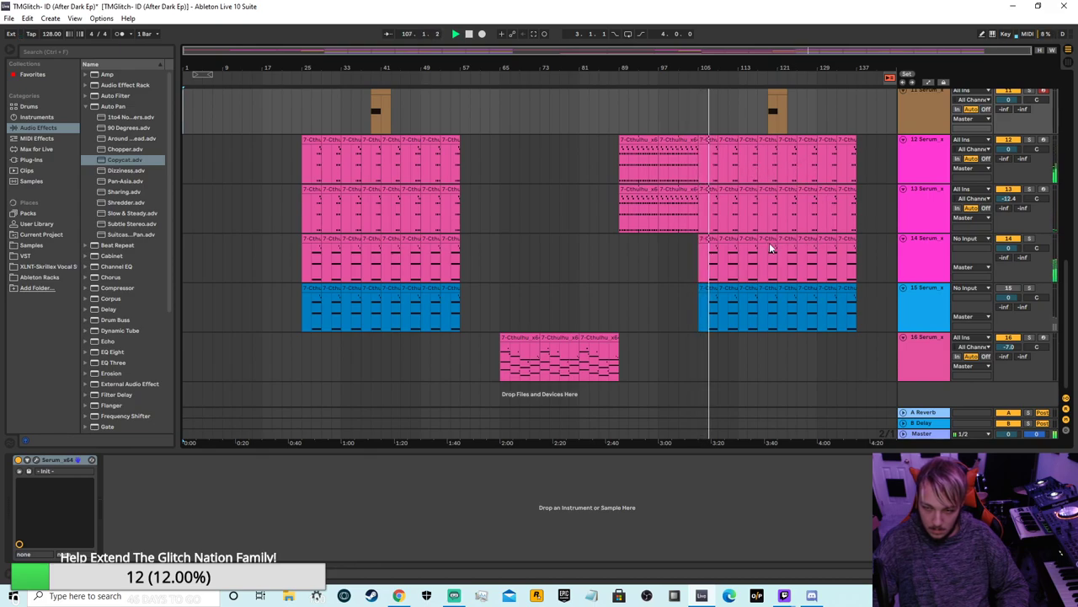
Step: Review the second drop's drum and Serum clips between bars 105 and 137 while the song plays to its end
scroll(771, 242, up, 2)
scroll(772, 241, up, 4)
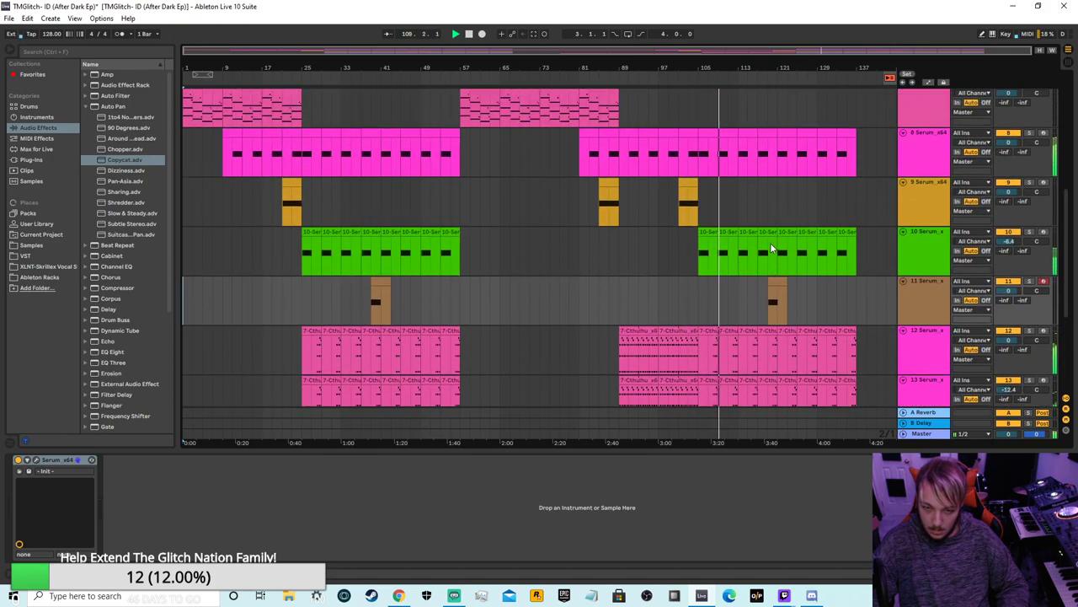
scroll(800, 214, up, 2)
scroll(832, 250, up, 7)
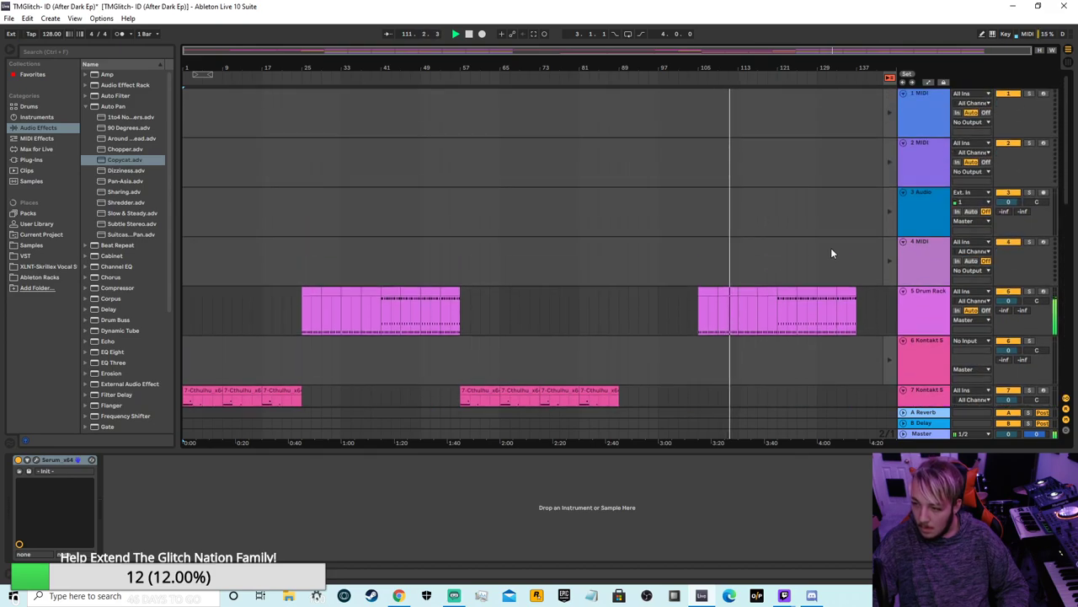
scroll(833, 247, down, 2)
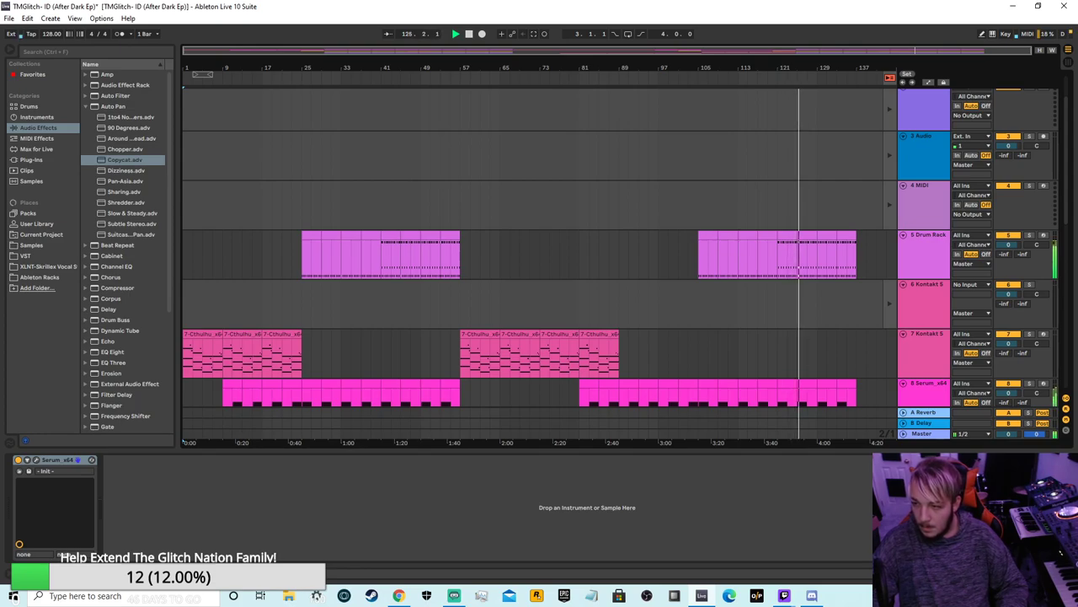
scroll(831, 216, down, 3)
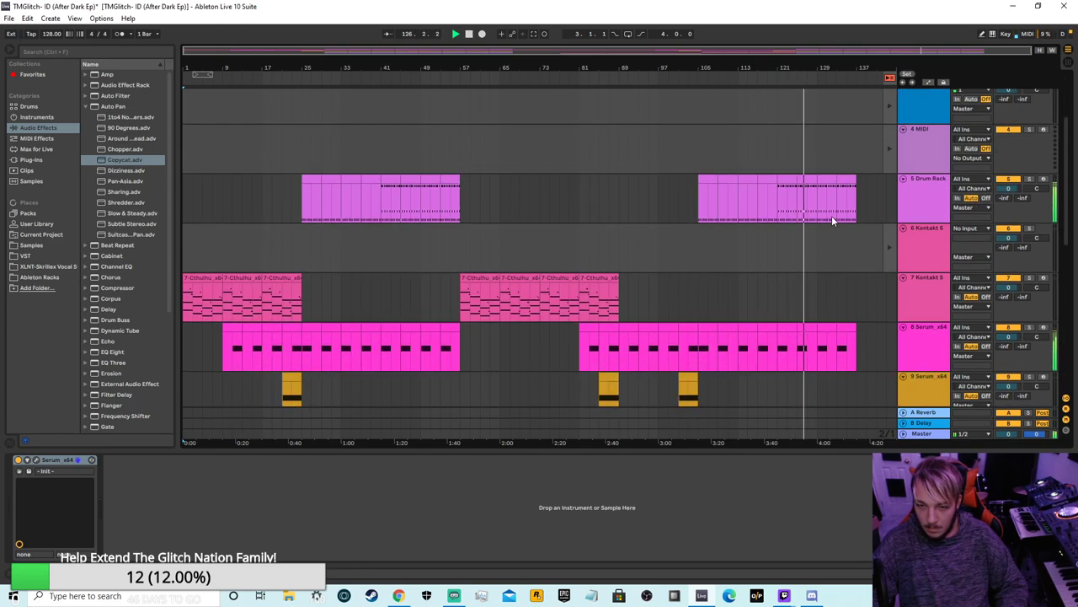
scroll(758, 219, down, 15)
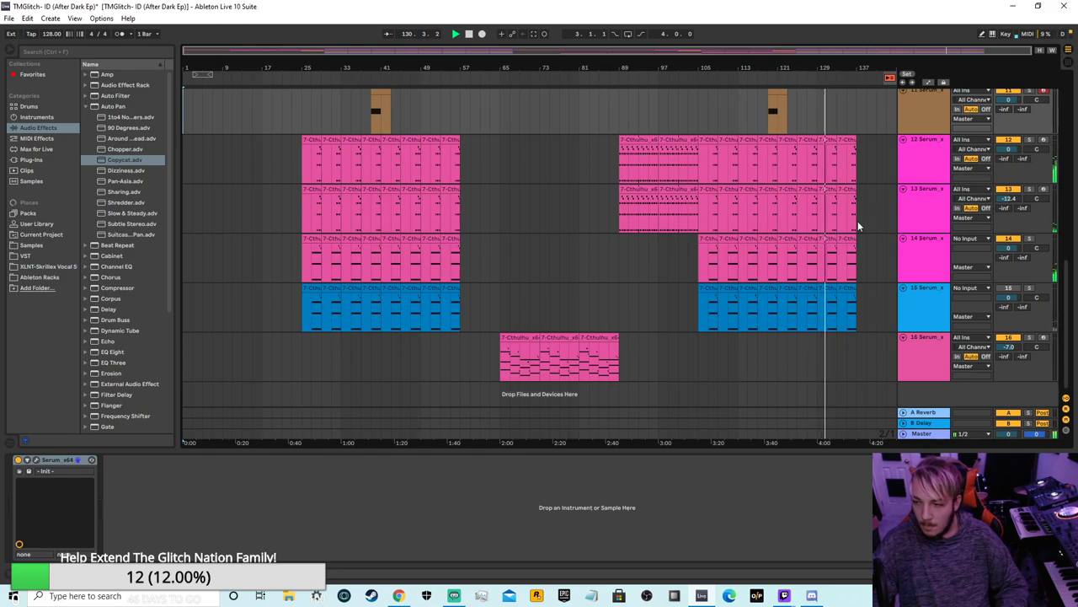
scroll(805, 256, up, 1)
scroll(807, 259, up, 8)
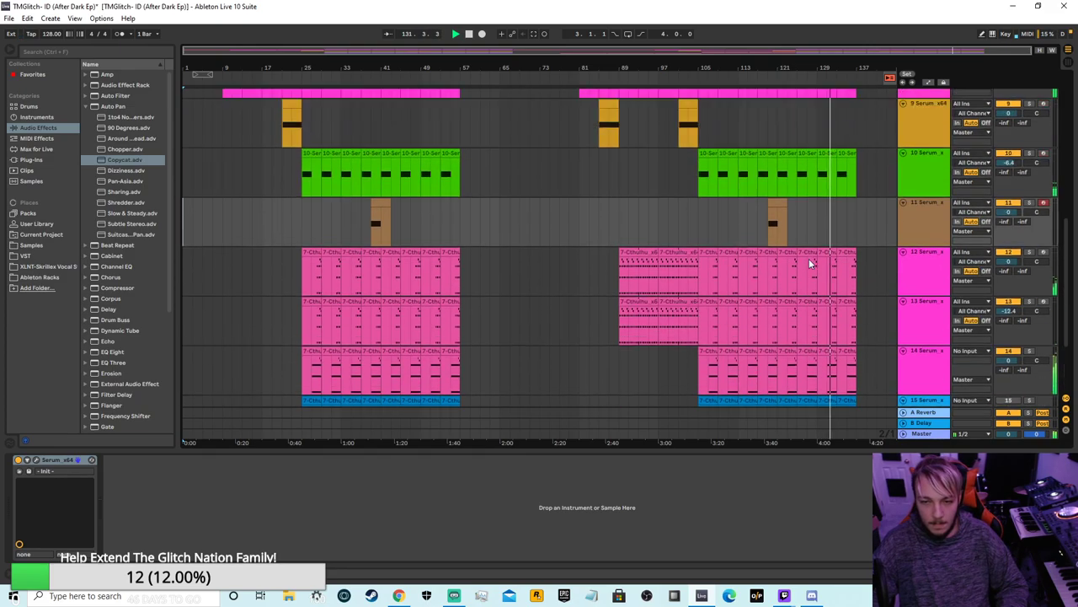
scroll(807, 266, up, 3)
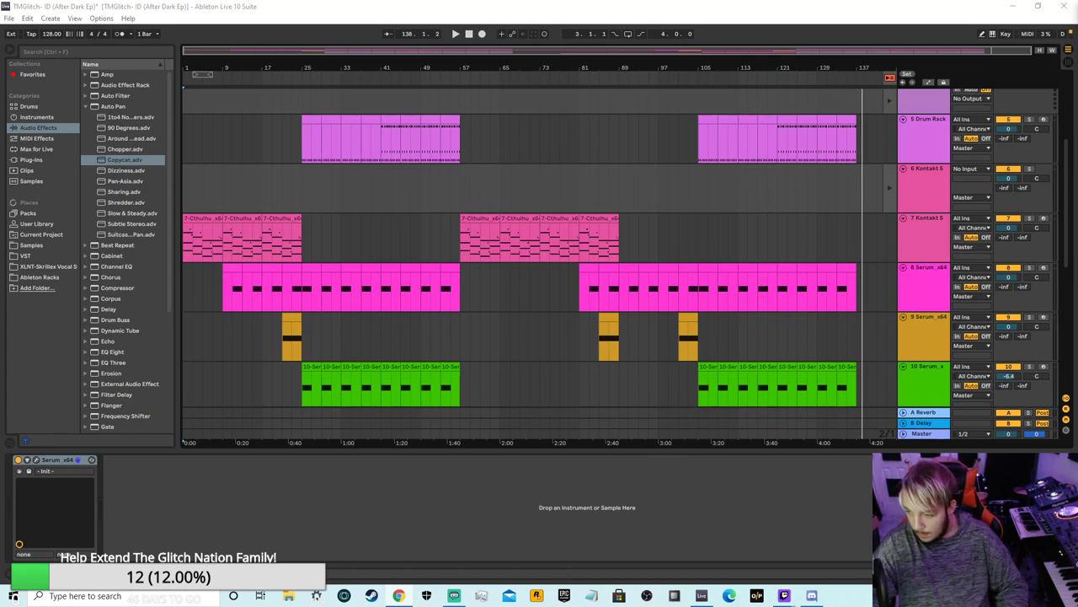
Step: Play the song again from just before bar 57, and restart it from the beginning
key(ctrl+s)
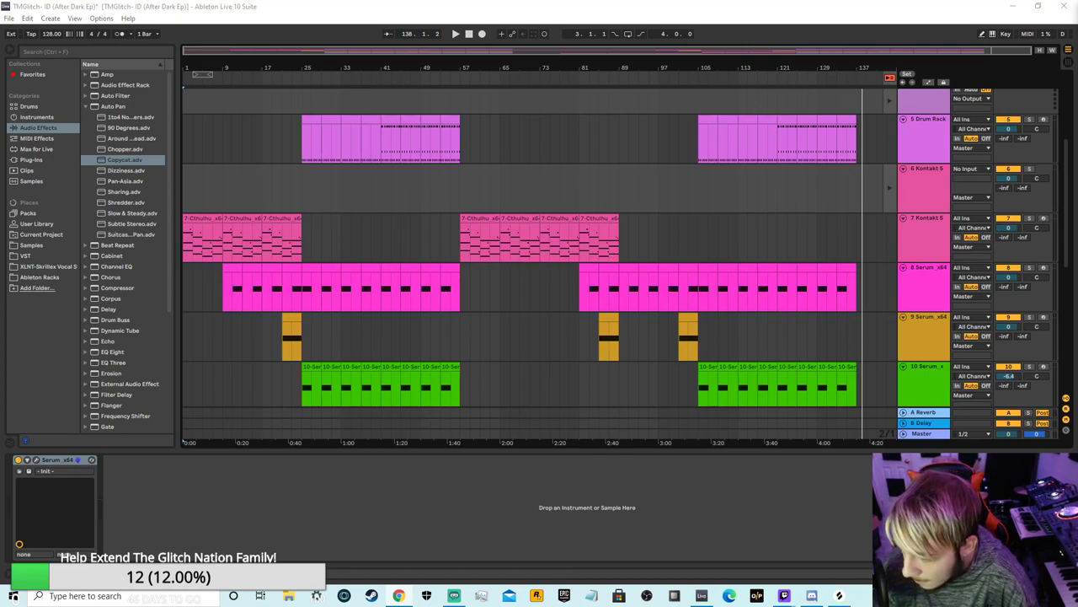
click(449, 80)
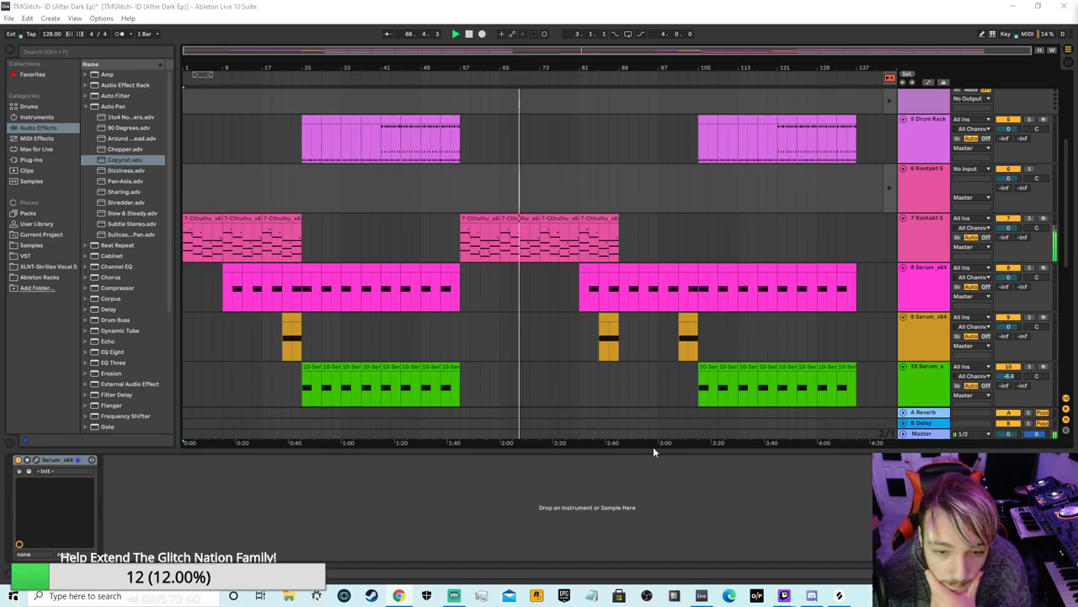
key(space)
click(454, 37)
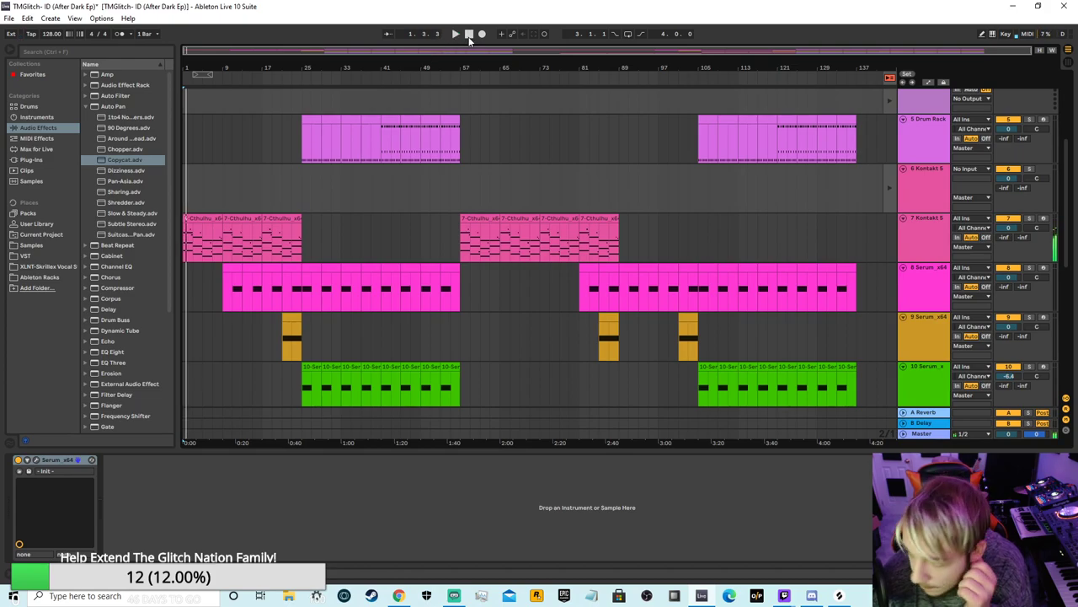
Step: Restart the song from the beginning and jump playback ahead to about bar 8
click(468, 35)
click(456, 34)
click(218, 76)
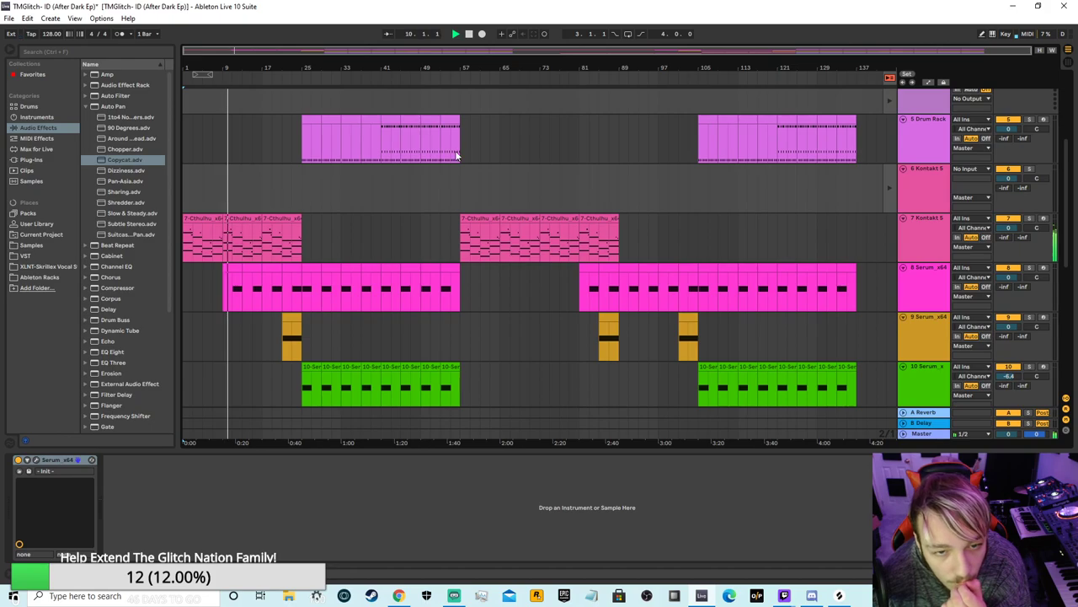
Step: Copy the track 7 Kontakt clip at bar 81 from the arrangement into the second session slot of the same track
right_click(592, 217)
click(616, 230)
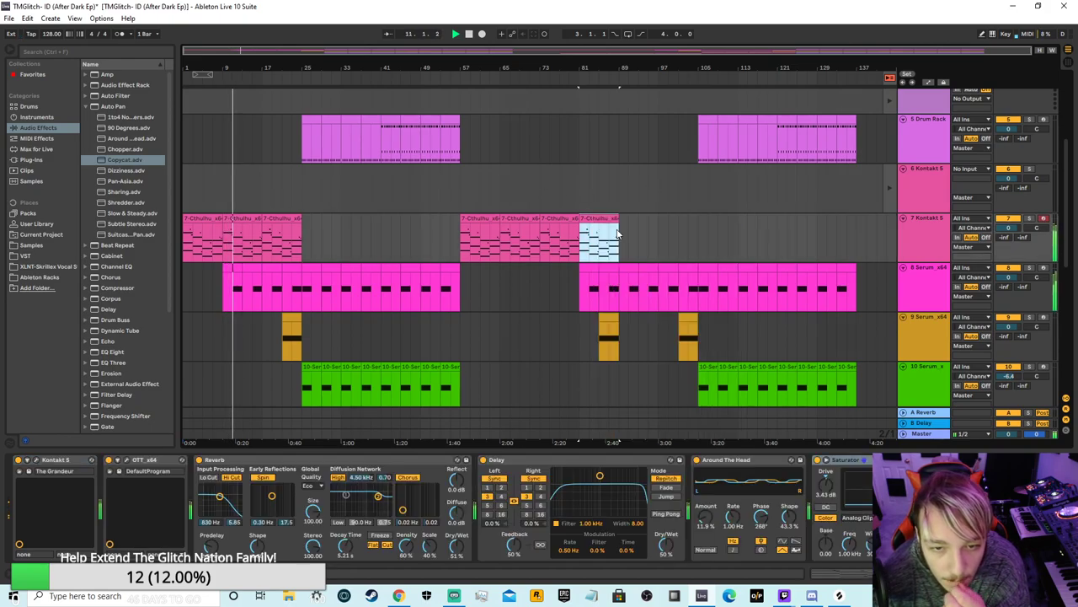
click(717, 221)
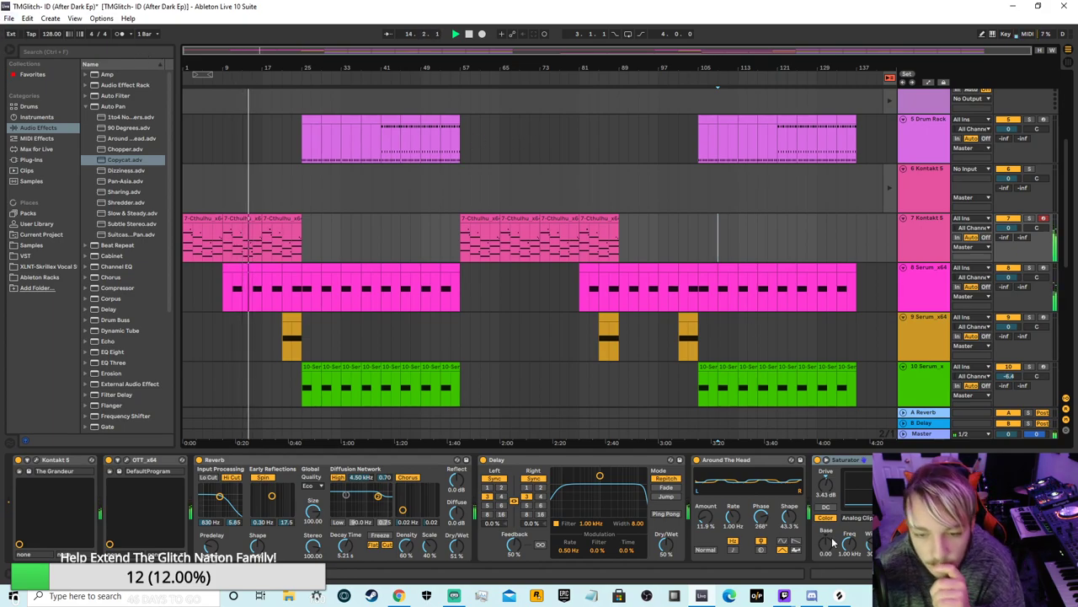
scroll(750, 185, down, 1)
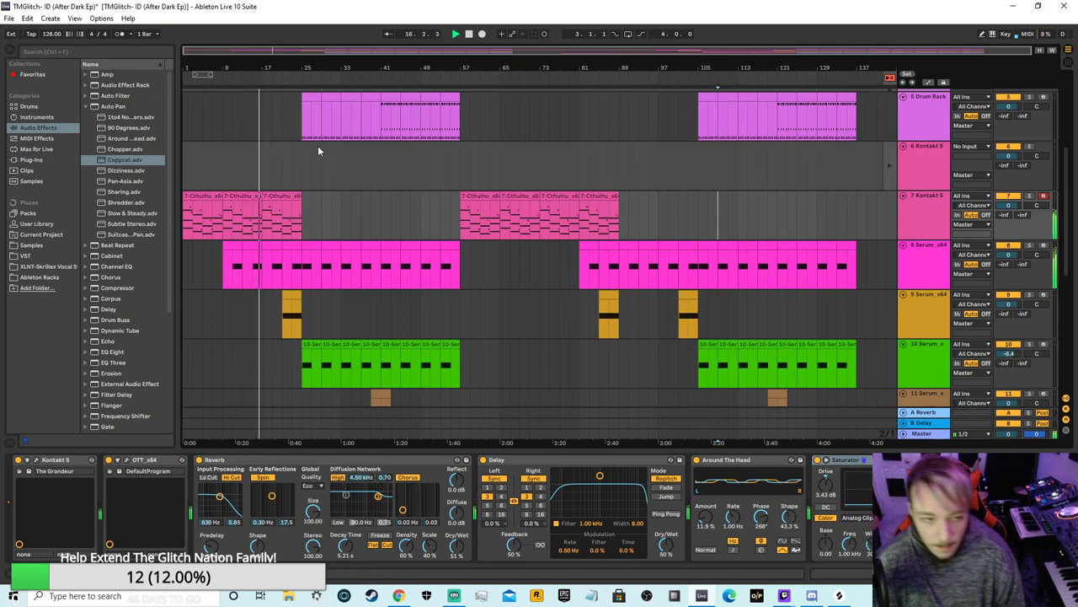
click(469, 34)
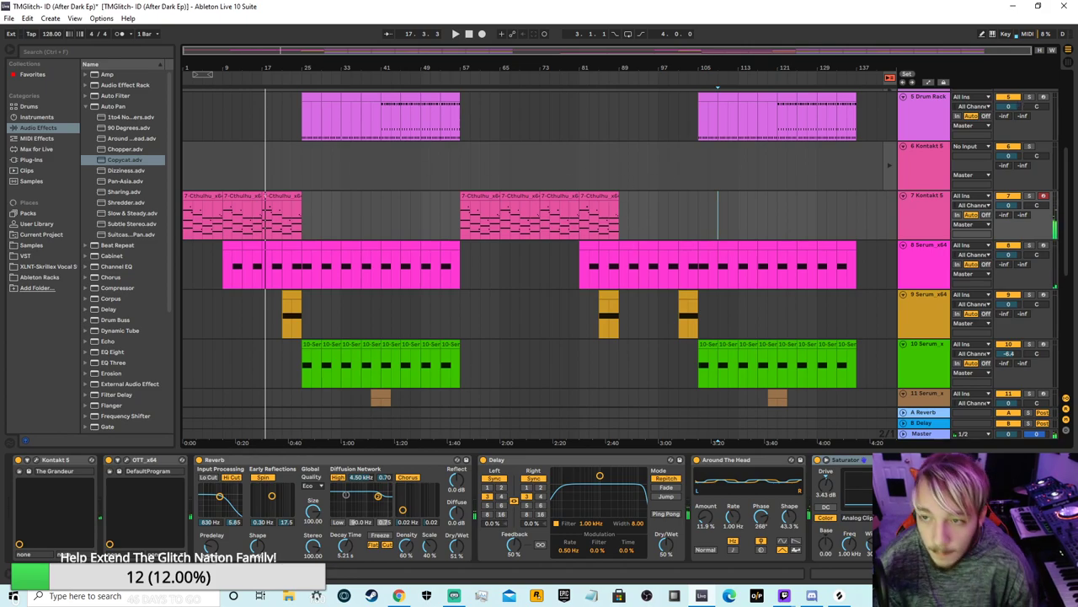
key(Tab)
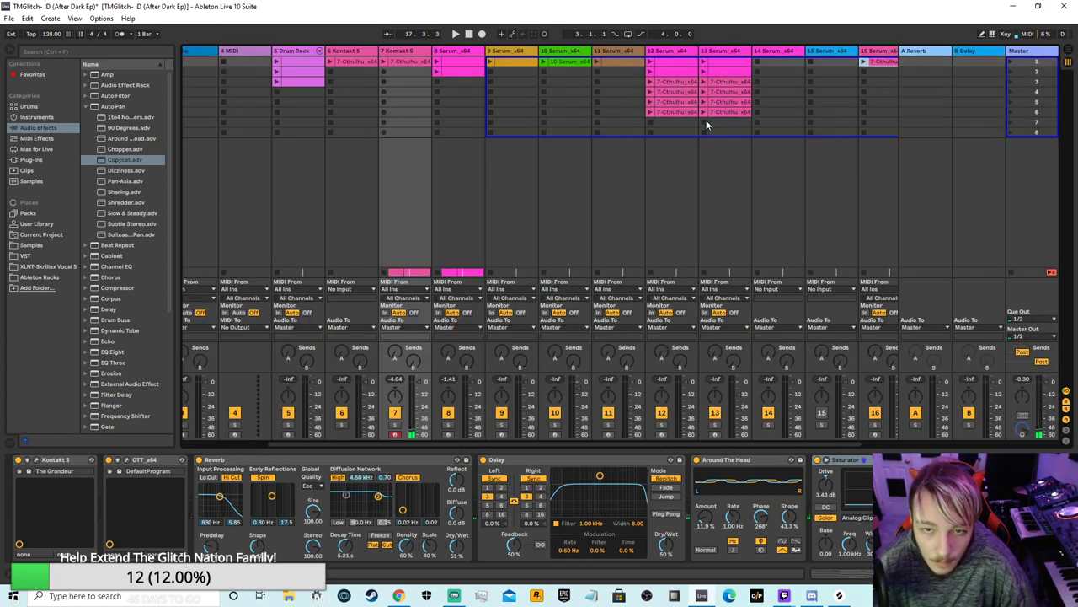
right_click(398, 73)
click(403, 82)
Step: Audition the pasted Kontakt clip without the other tracks, then together with the three Drum Rack clips
click(384, 72)
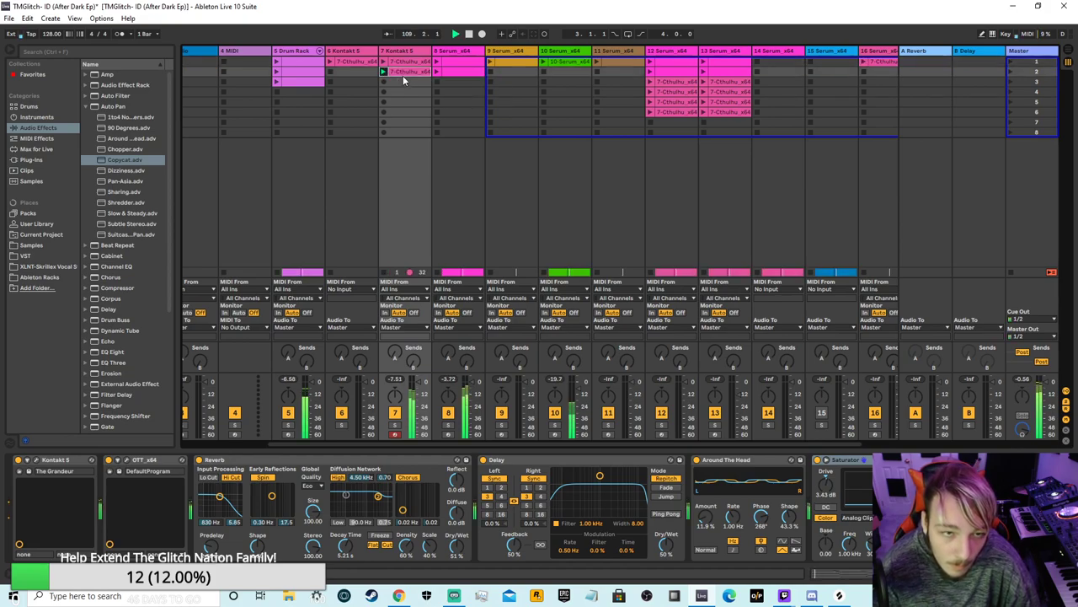
click(1011, 272)
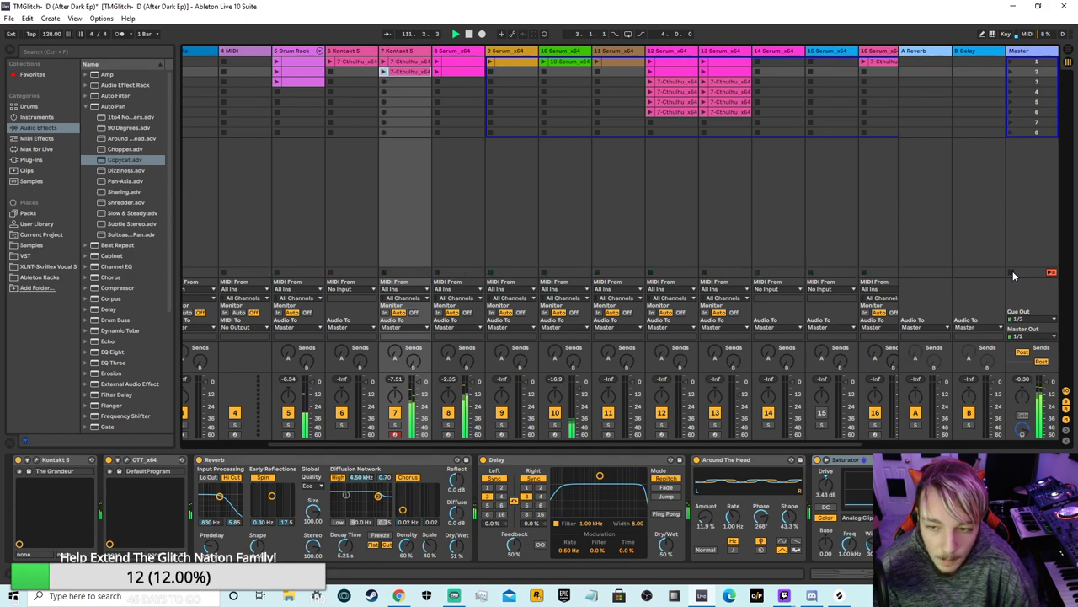
click(383, 73)
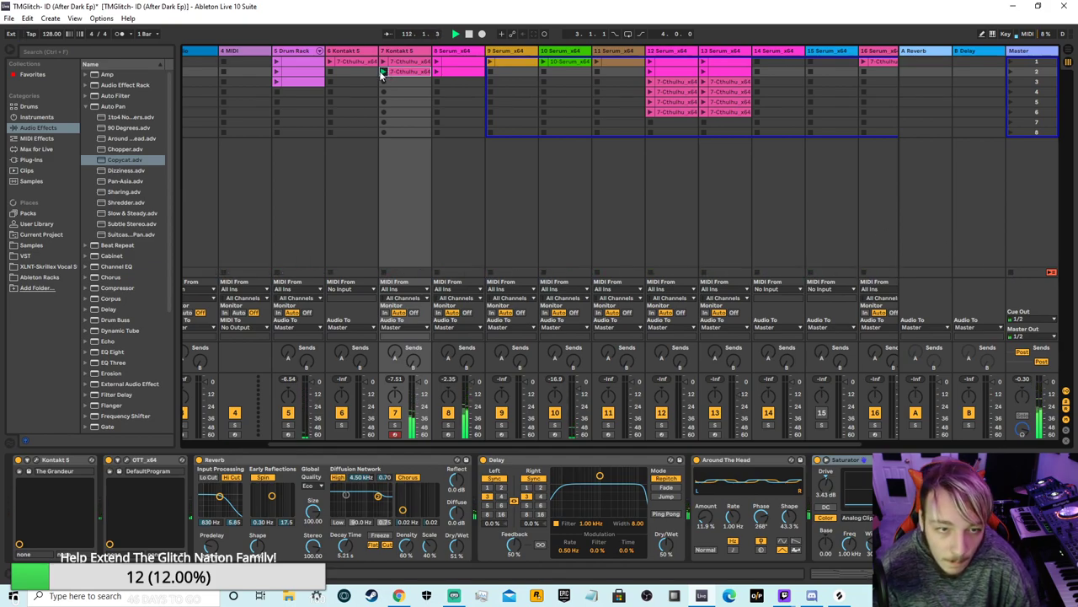
click(277, 73)
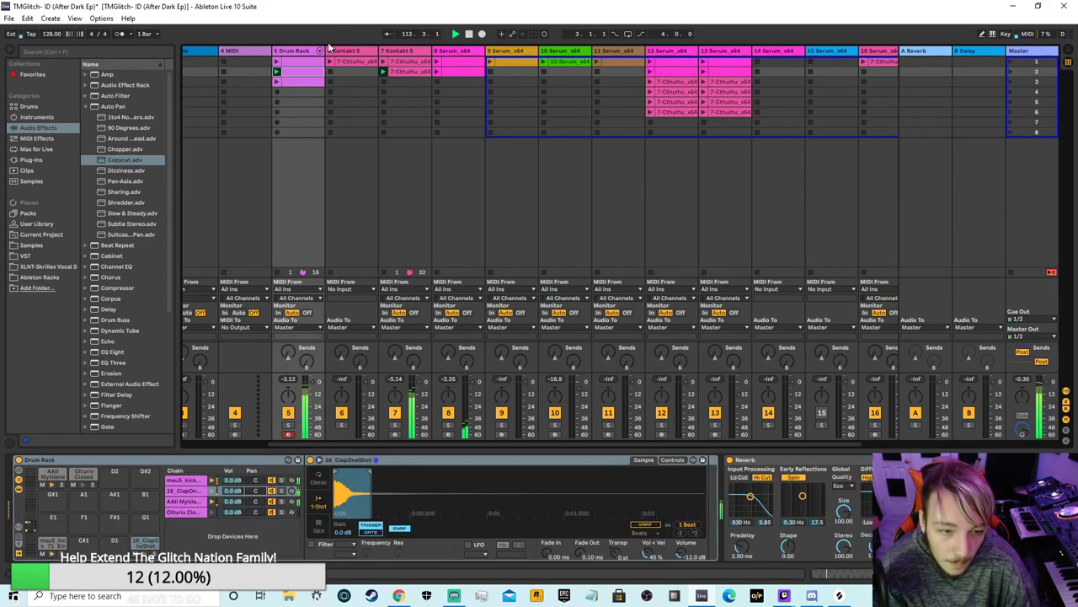
click(276, 61)
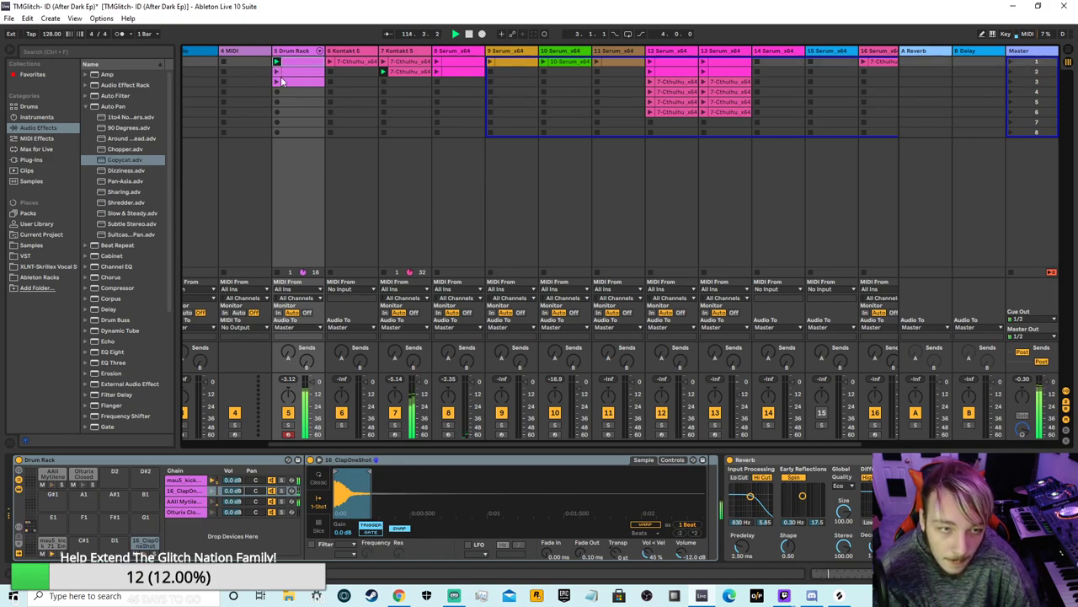
click(277, 81)
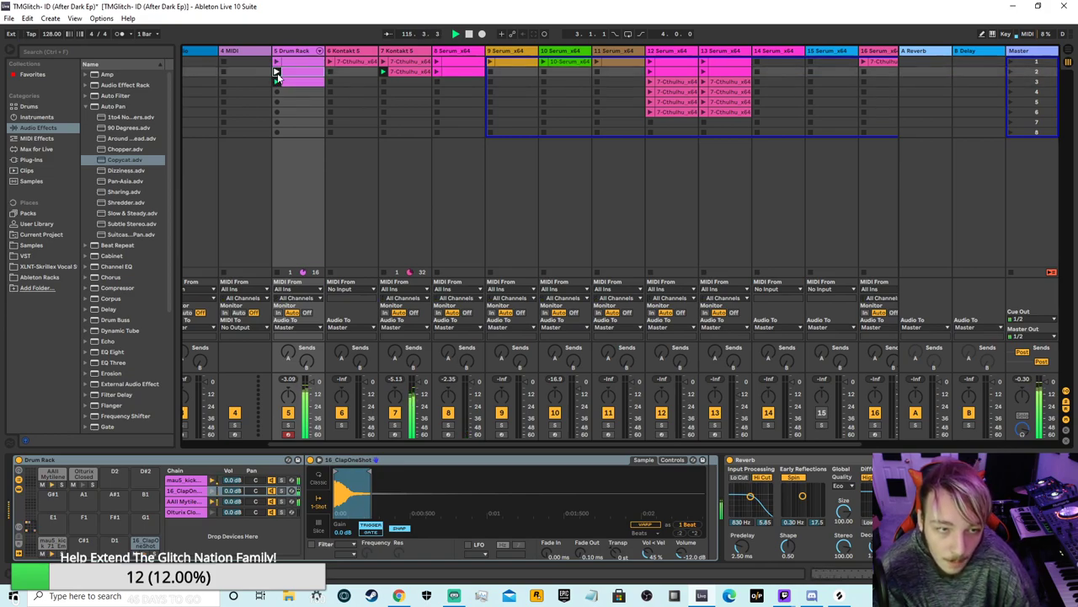
Step: Open the pasted Kontakt clip's notes and examine the chords and short melody notes across its eight bars
double_click(412, 70)
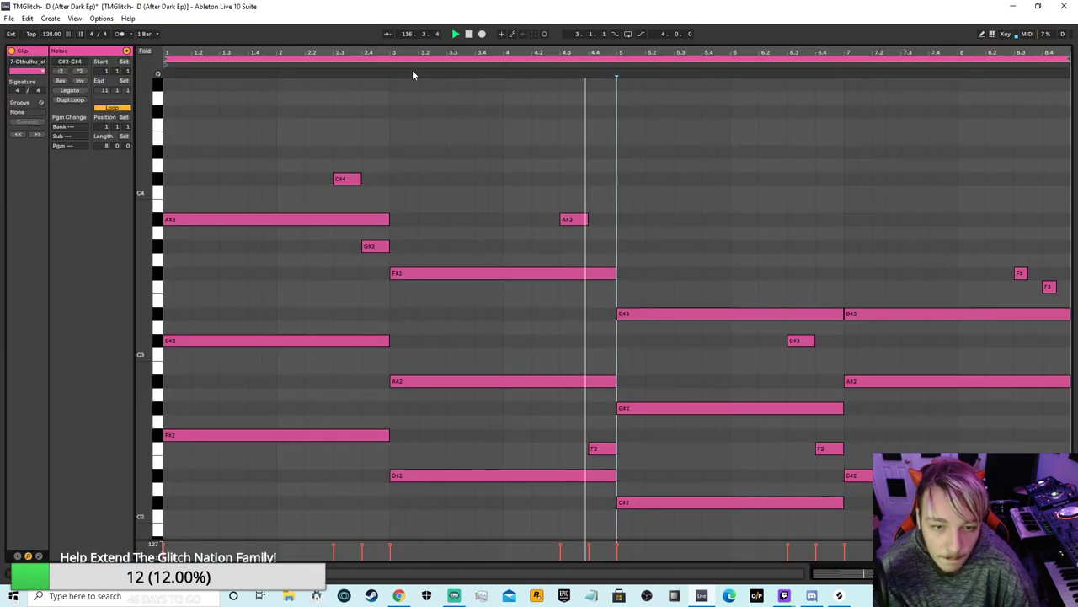
scroll(627, 212, down, 6)
scroll(595, 265, up, 4)
scroll(759, 251, down, 3)
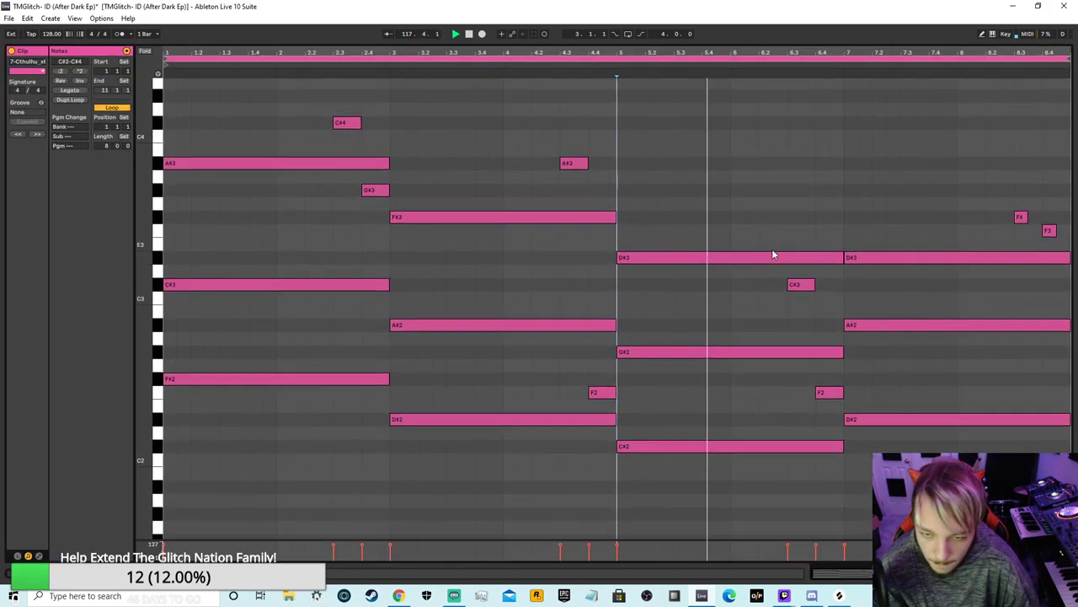
scroll(774, 253, up, 2)
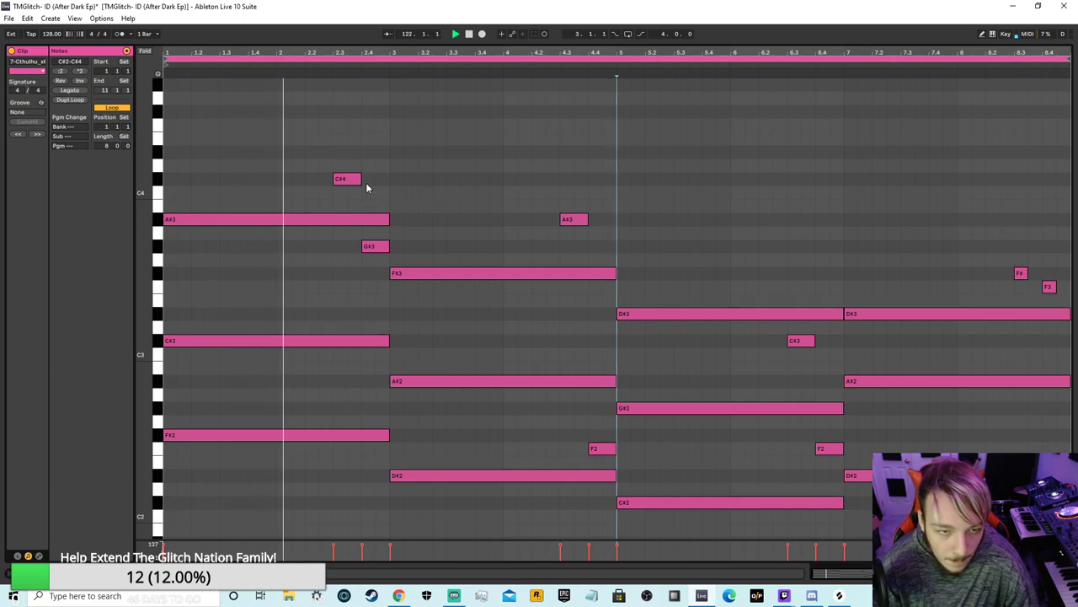
Step: Replay the Kontakt clip's first bars several times, listening to the first chord and the C#4 and G#3 notes
click(469, 35)
click(469, 35)
key(space)
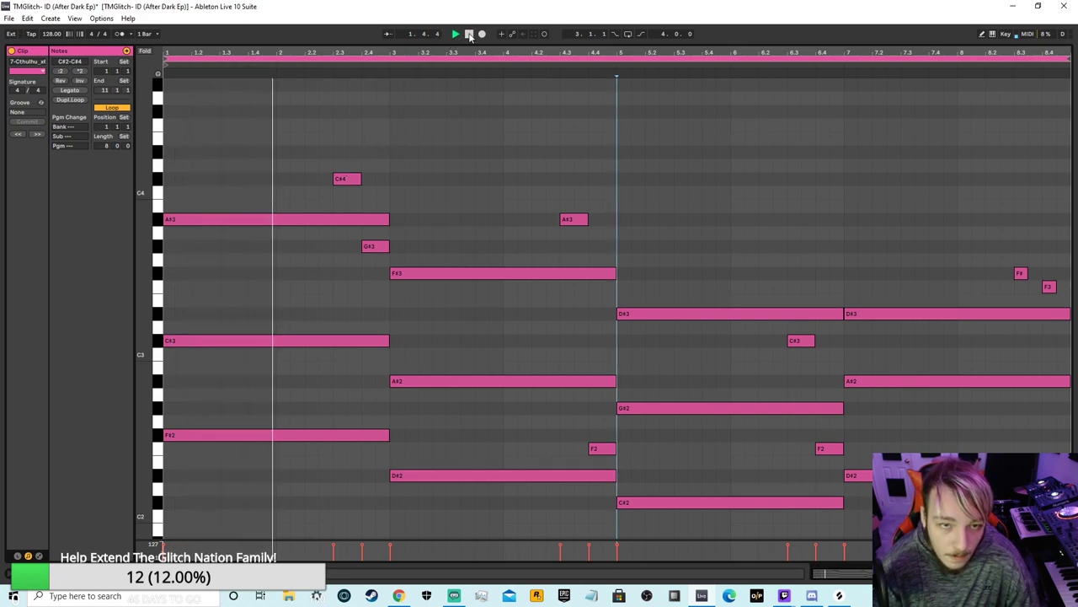
key(space)
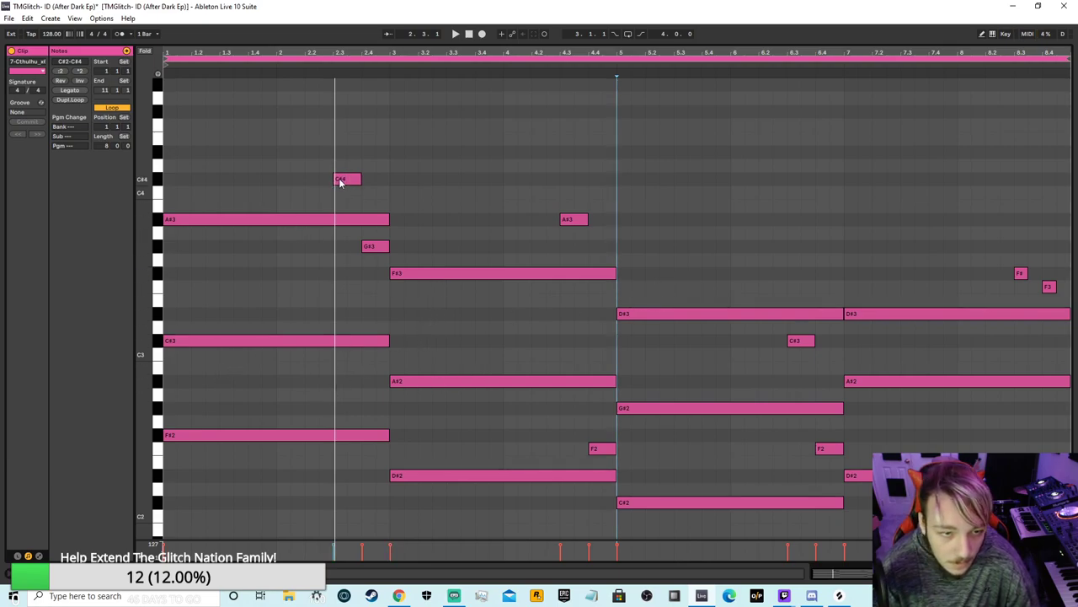
click(304, 73)
click(455, 35)
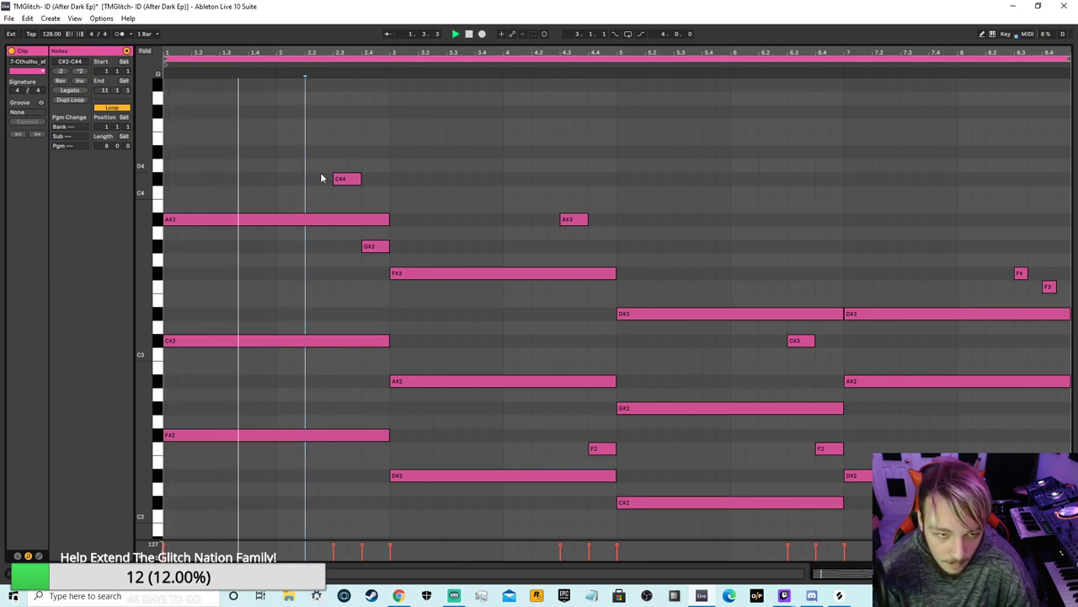
click(469, 34)
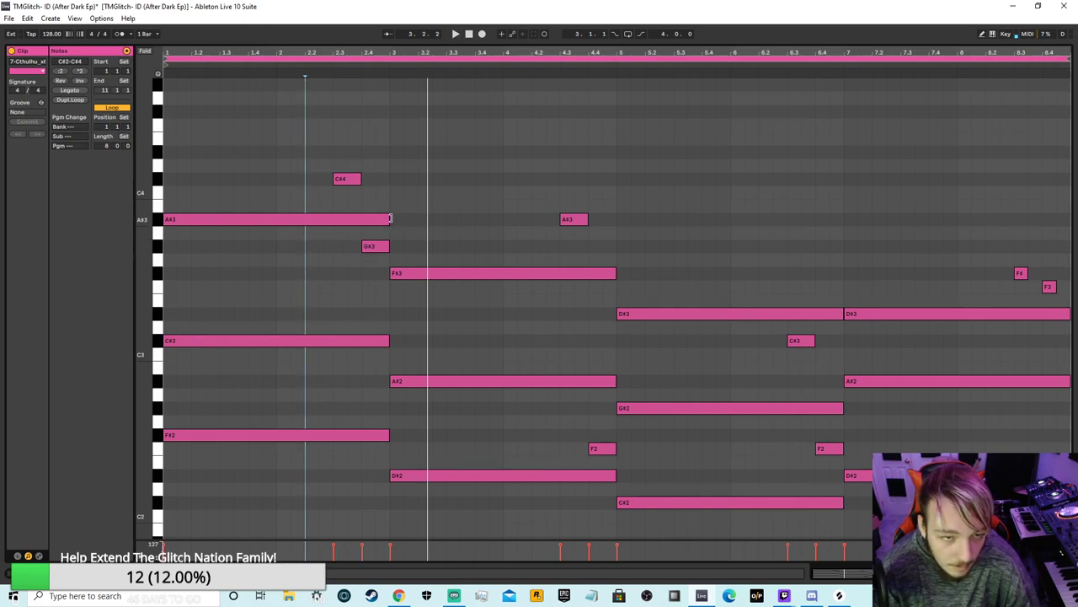
click(455, 35)
click(468, 34)
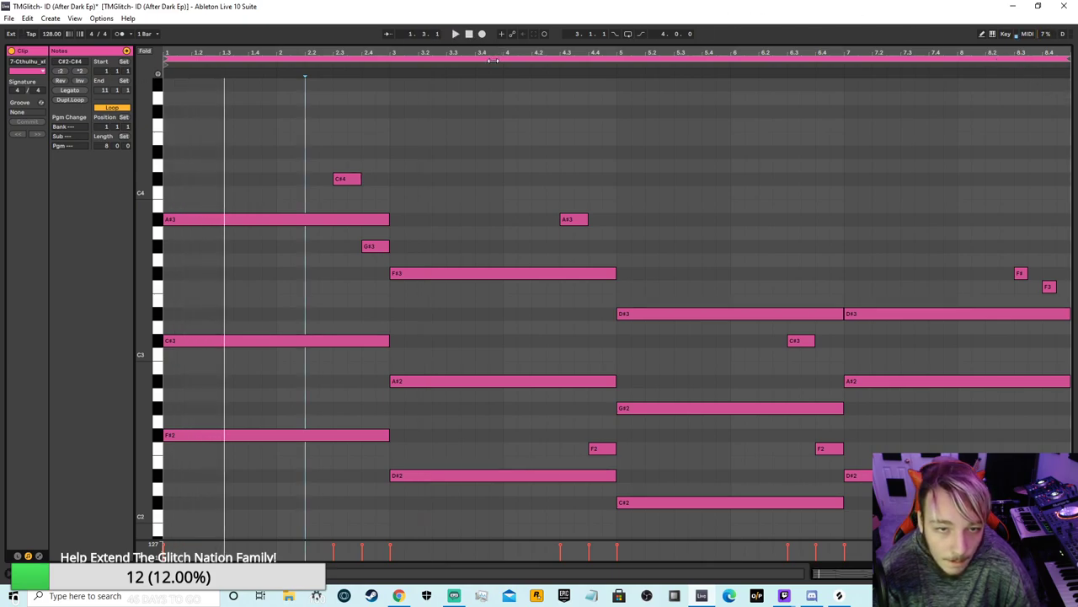
Step: Duplicate the track 16 Serum clip into the second session slot and launch the copy
drag(499, 40, 580, 535)
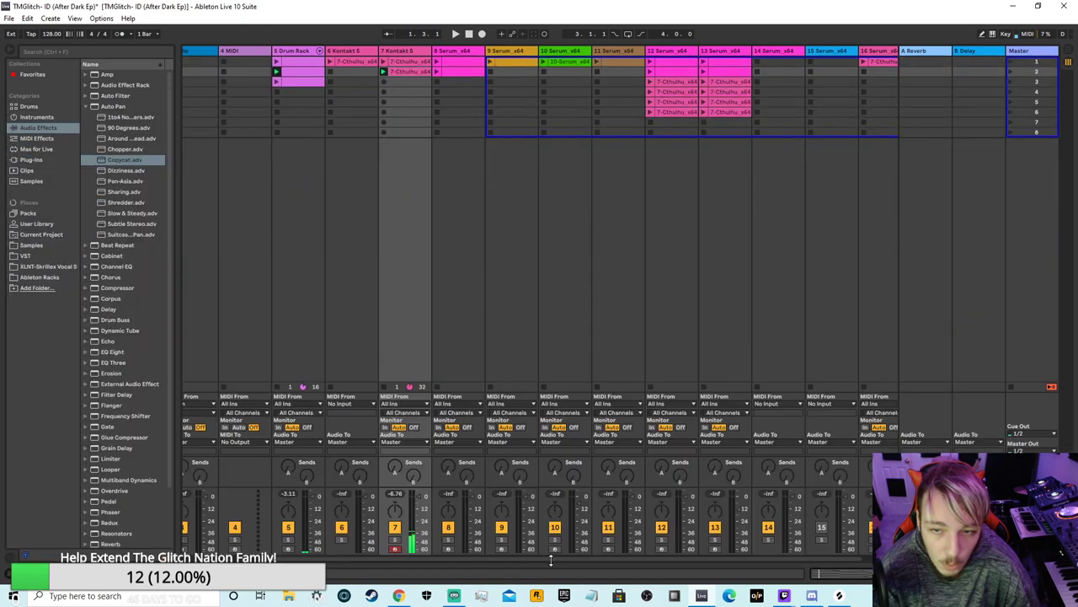
click(878, 52)
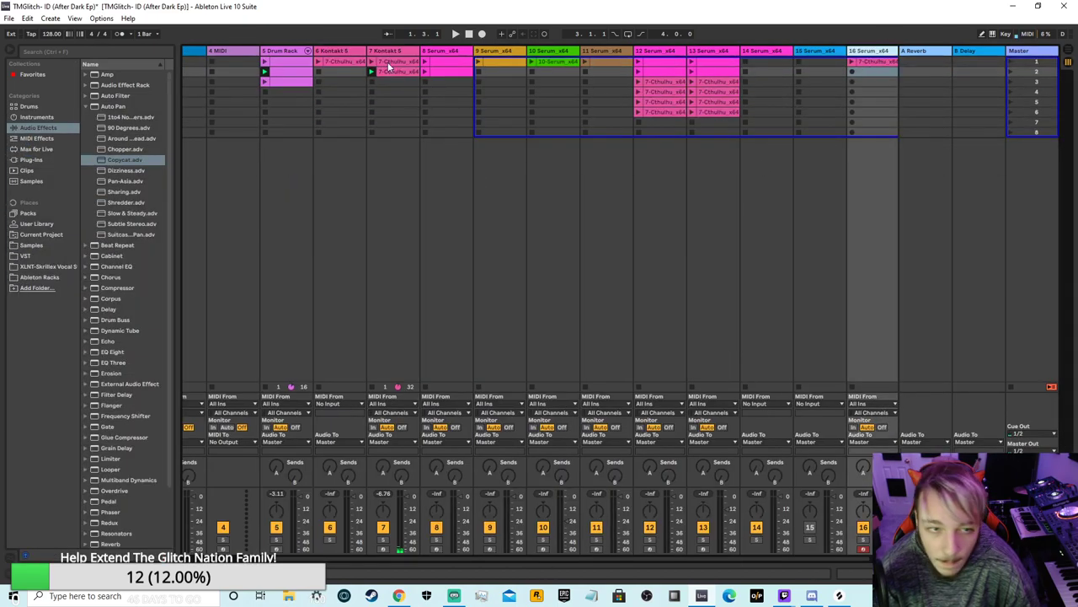
right_click(879, 61)
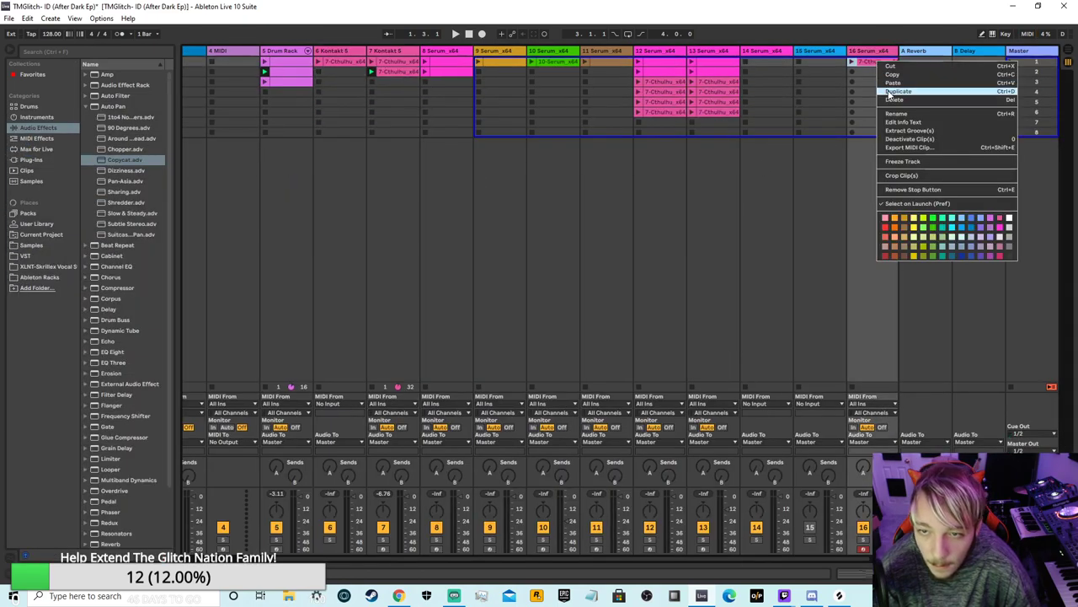
click(905, 91)
click(851, 72)
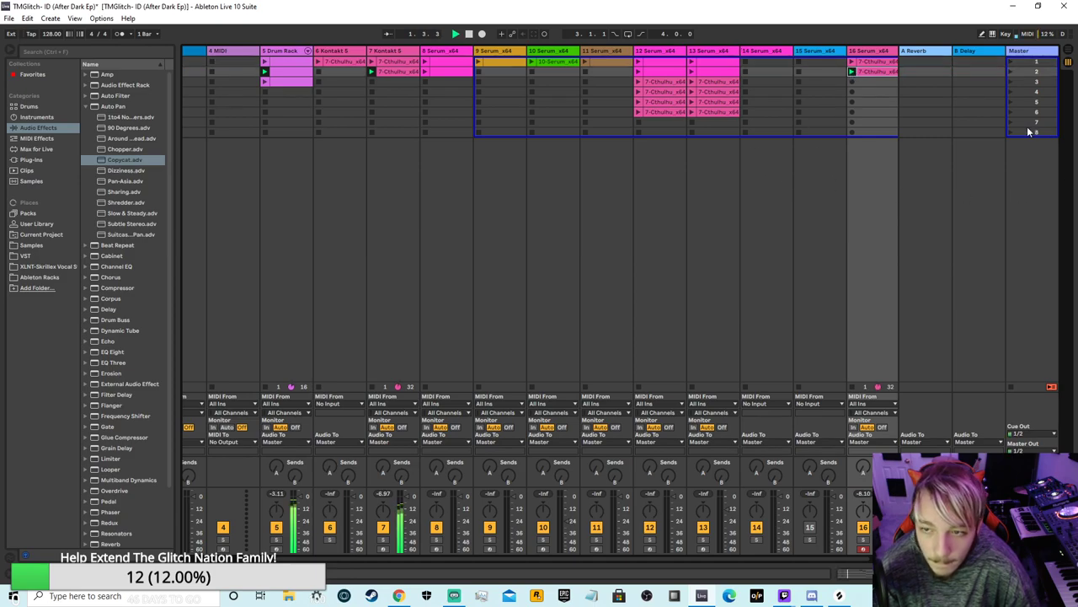
Step: Open the duplicated Serum clip in a full-height note editor and play its opening bars on their own
double_click(876, 74)
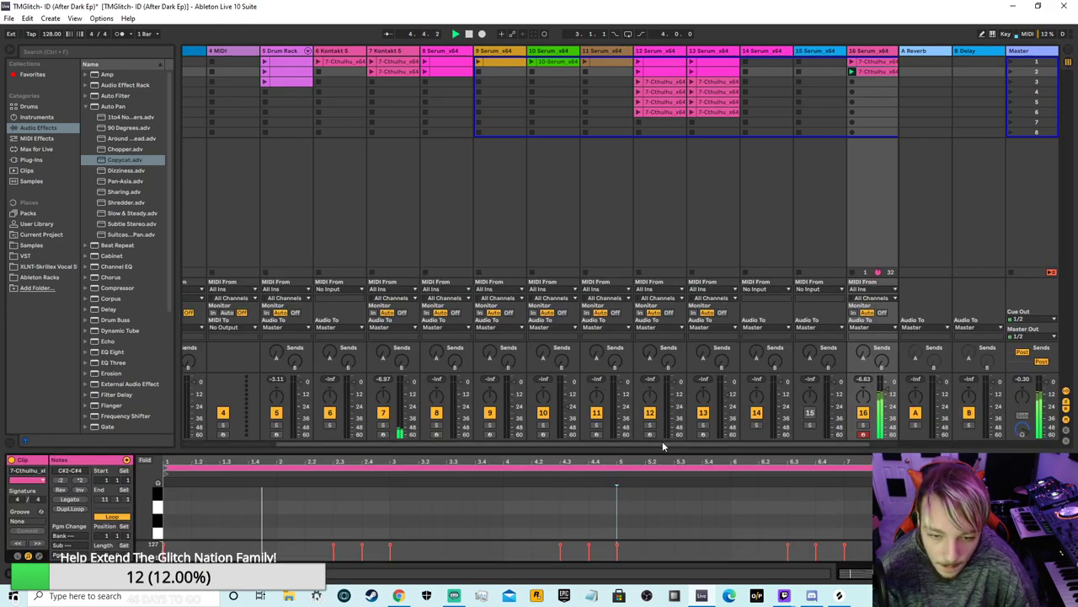
drag(662, 441, 677, 17)
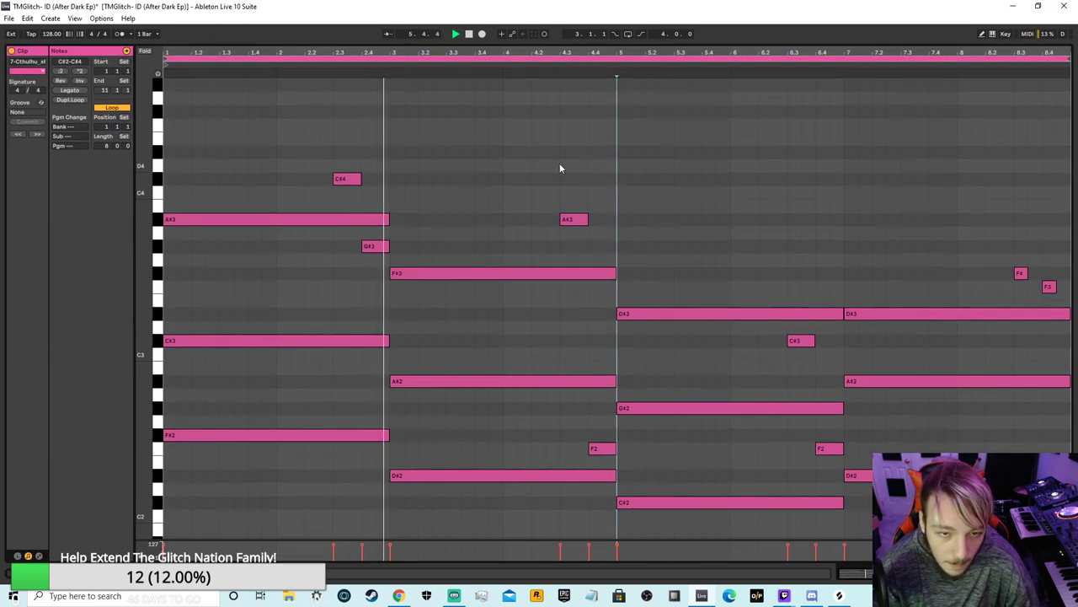
click(456, 35)
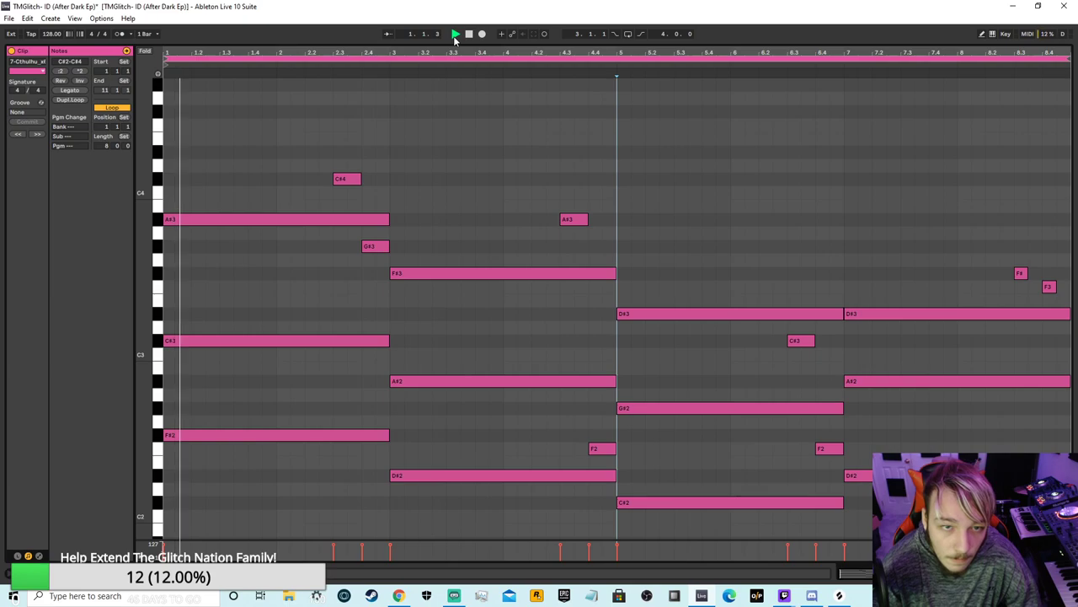
click(470, 34)
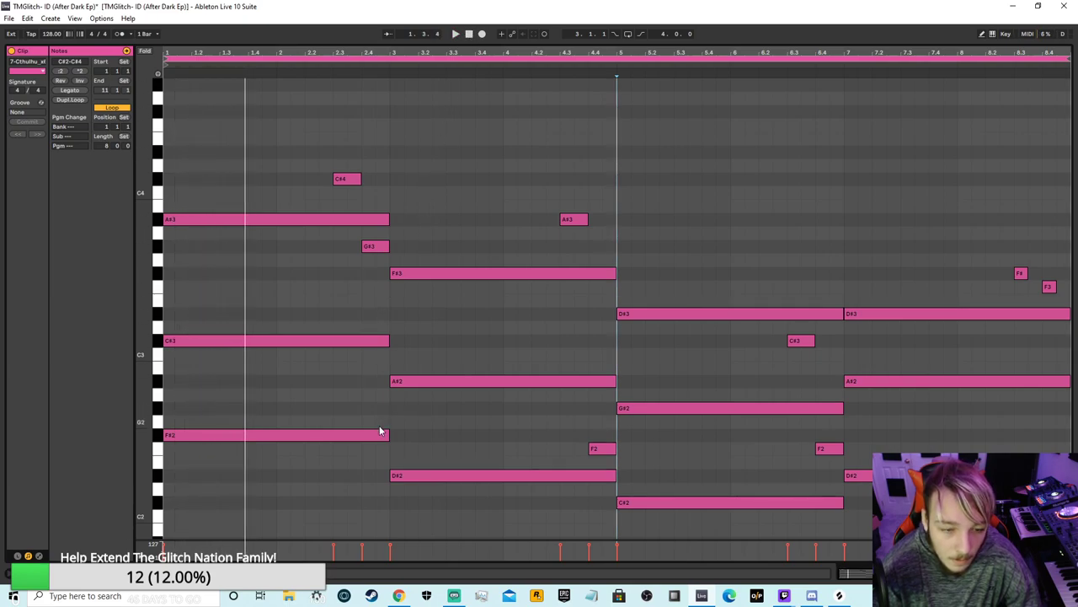
drag(399, 453, 416, 327)
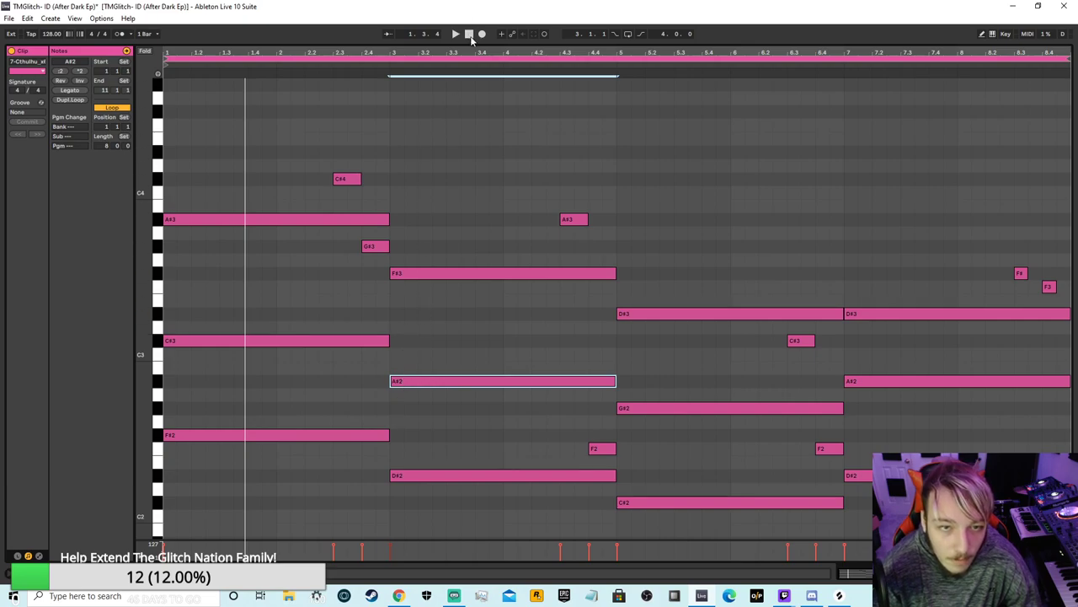
click(456, 35)
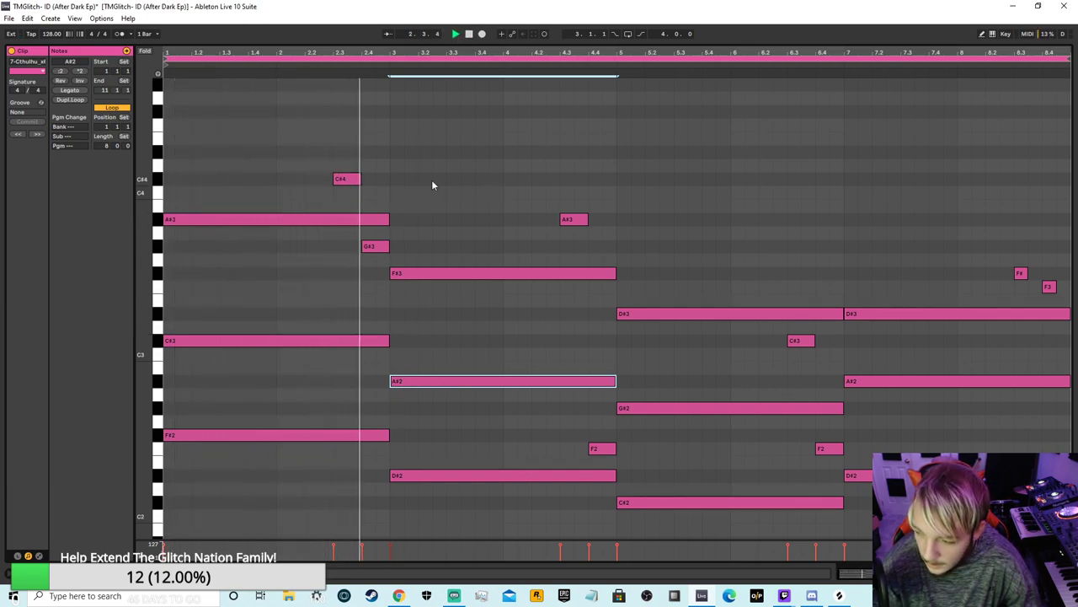
key(space)
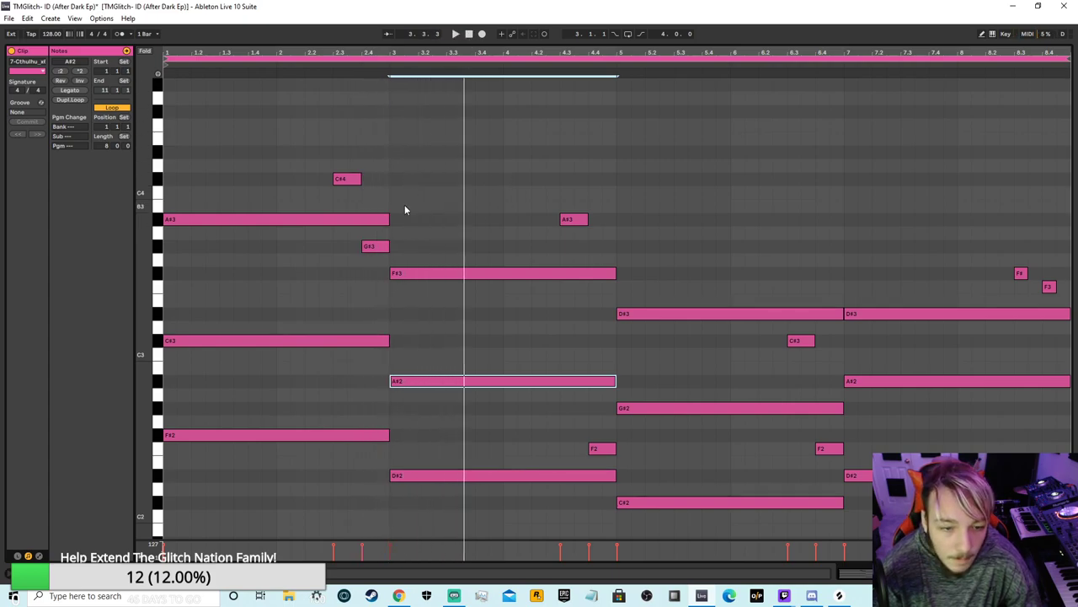
Step: Delete the G#3 and C#4 melody notes in bar 2 of the Serum clip and play its opening
click(369, 246)
key(Delete)
click(346, 179)
key(Delete)
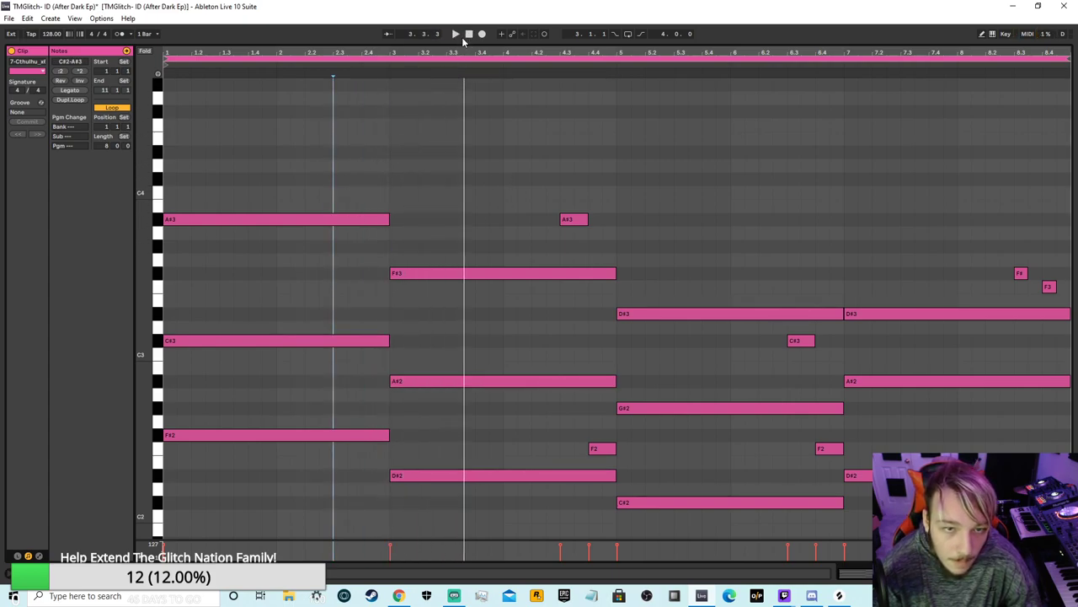
key(space)
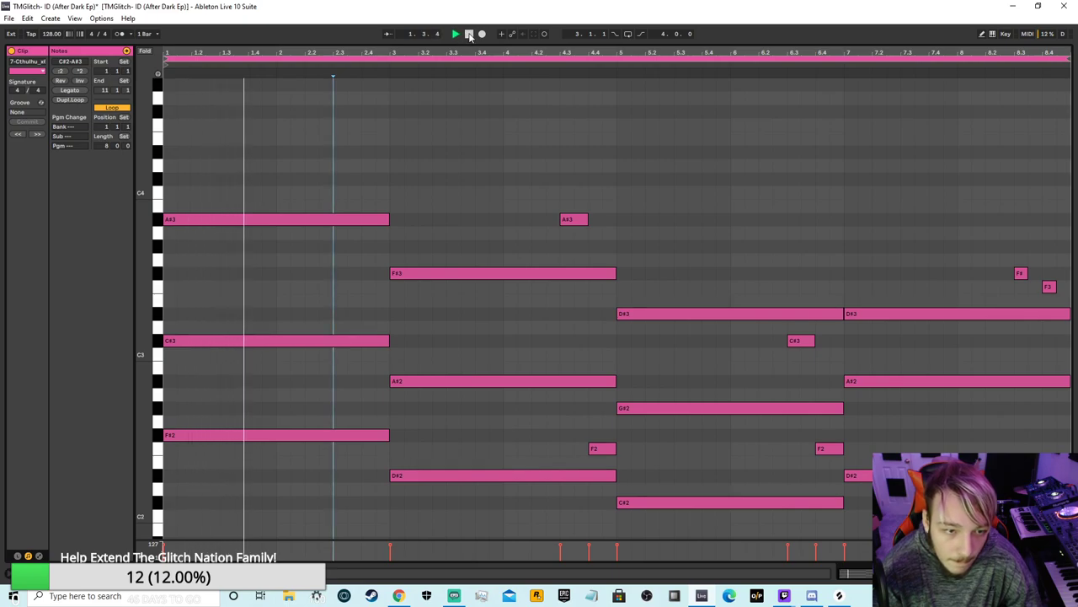
click(469, 35)
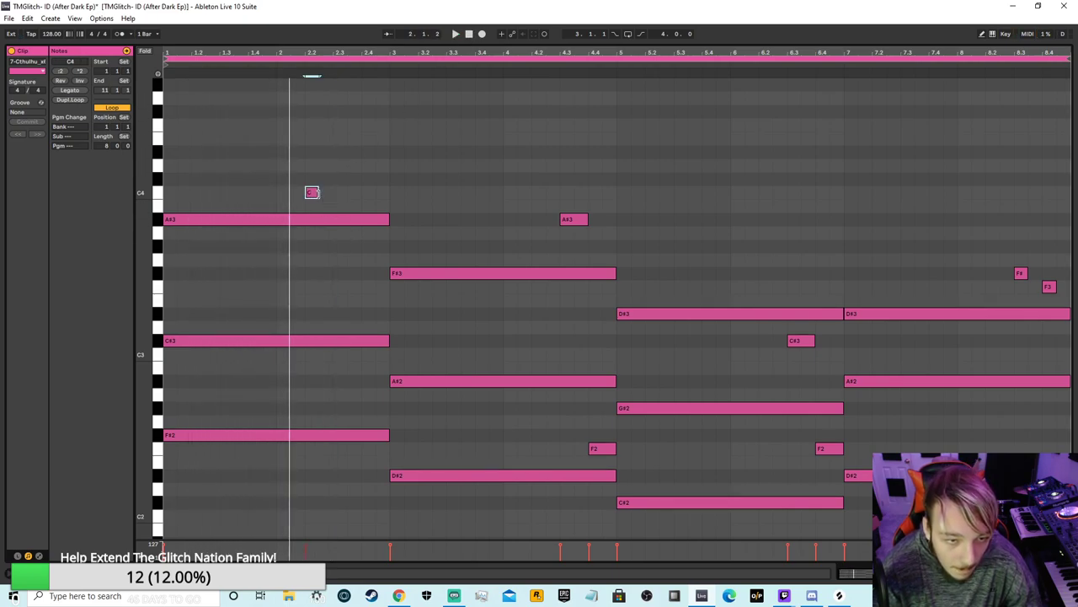
Step: Add a one-beat C4 note at 2.2, shorten the first A#3, C#3 and F#2 chord to end there, and play the clip
drag(342, 456, 359, 183)
drag(389, 219, 305, 219)
click(456, 34)
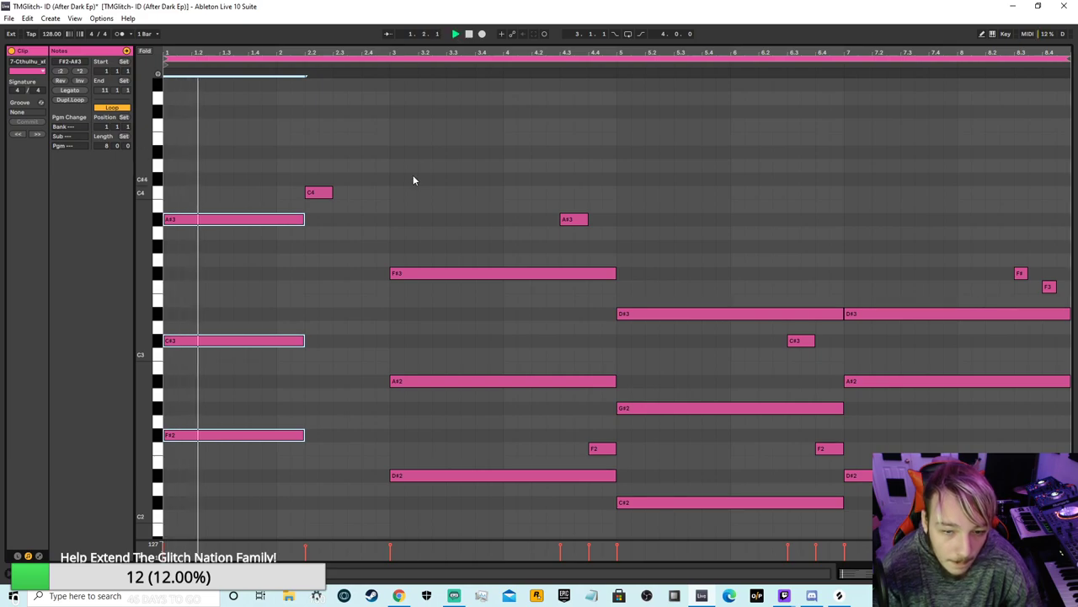
Step: Add one-beat A3 and G3 notes at 2.3 and 2.4 after the C4 note, and play the clip from the start
double_click(340, 233)
click(469, 34)
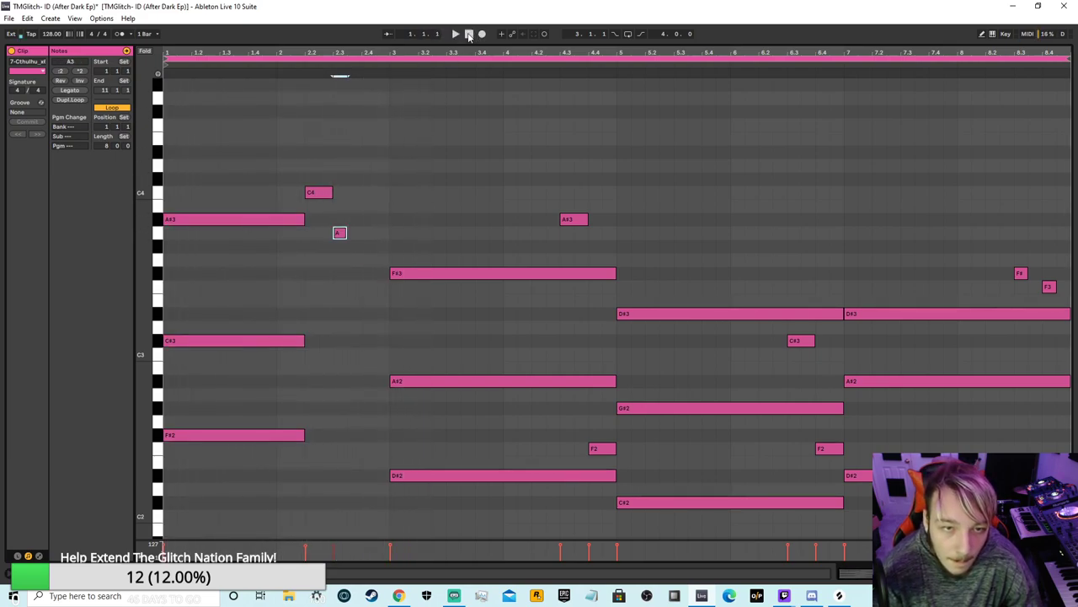
click(456, 34)
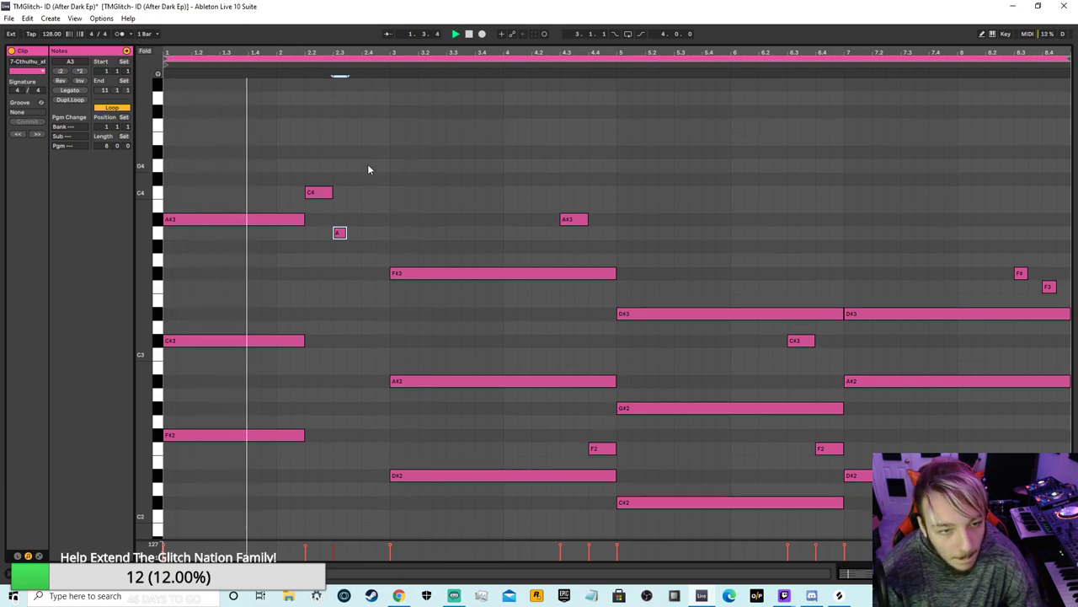
drag(345, 233, 360, 232)
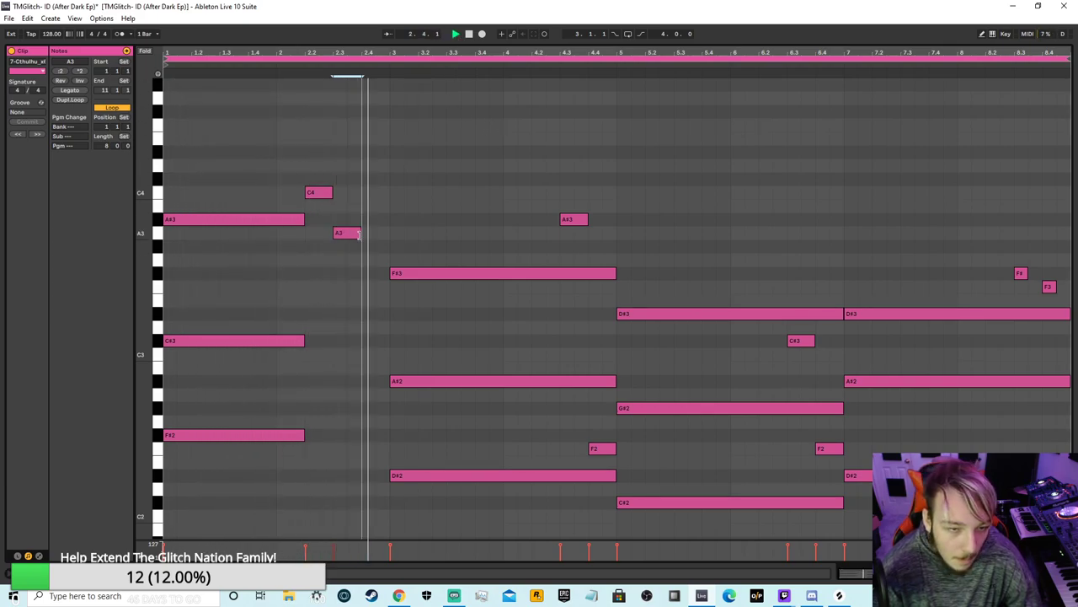
double_click(369, 259)
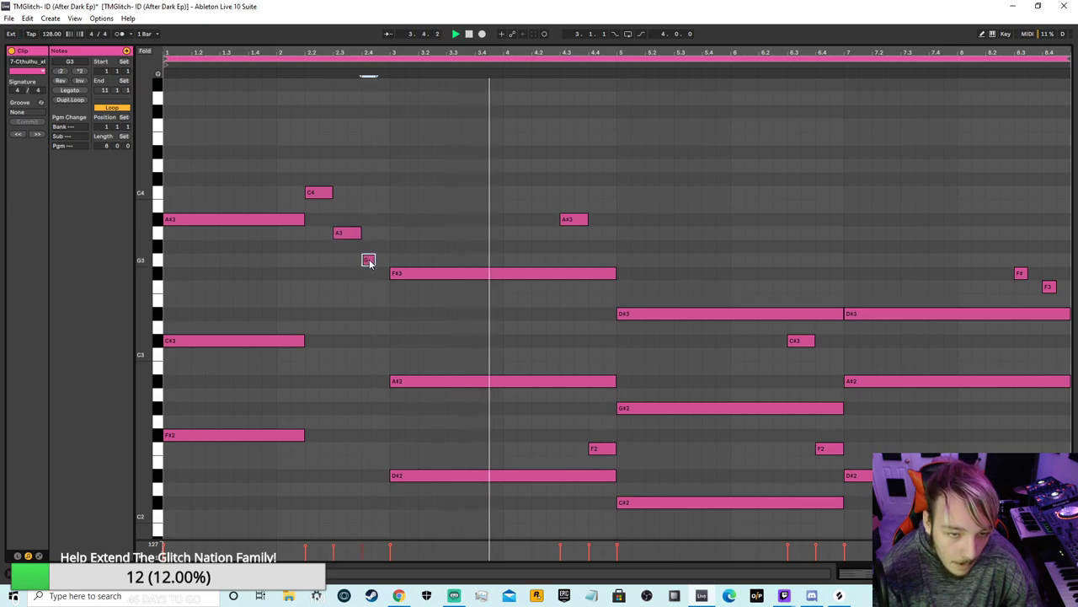
drag(375, 259, 389, 259)
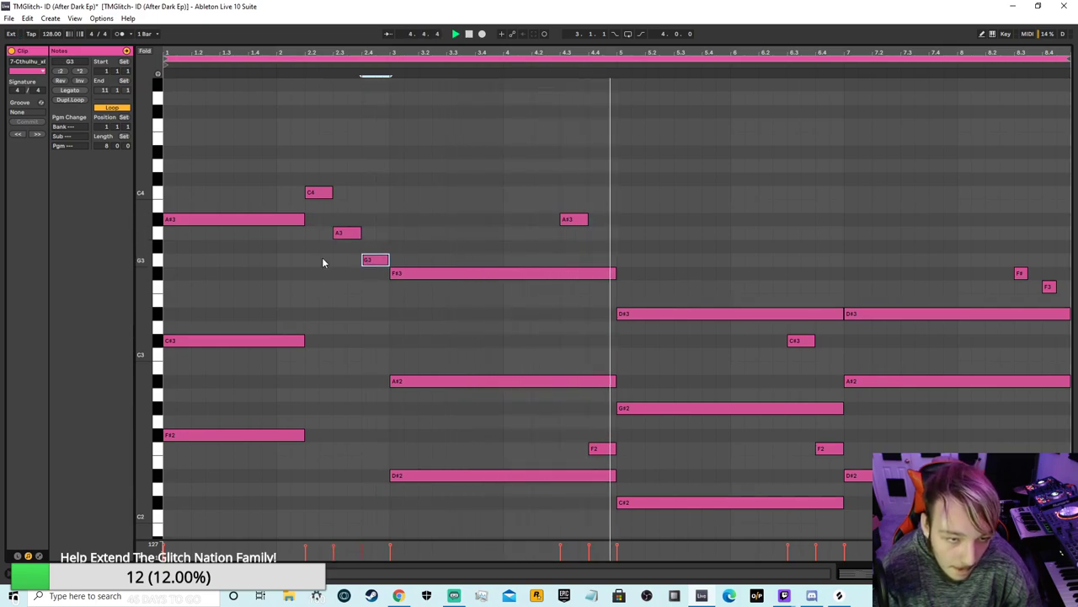
click(469, 35)
key(space)
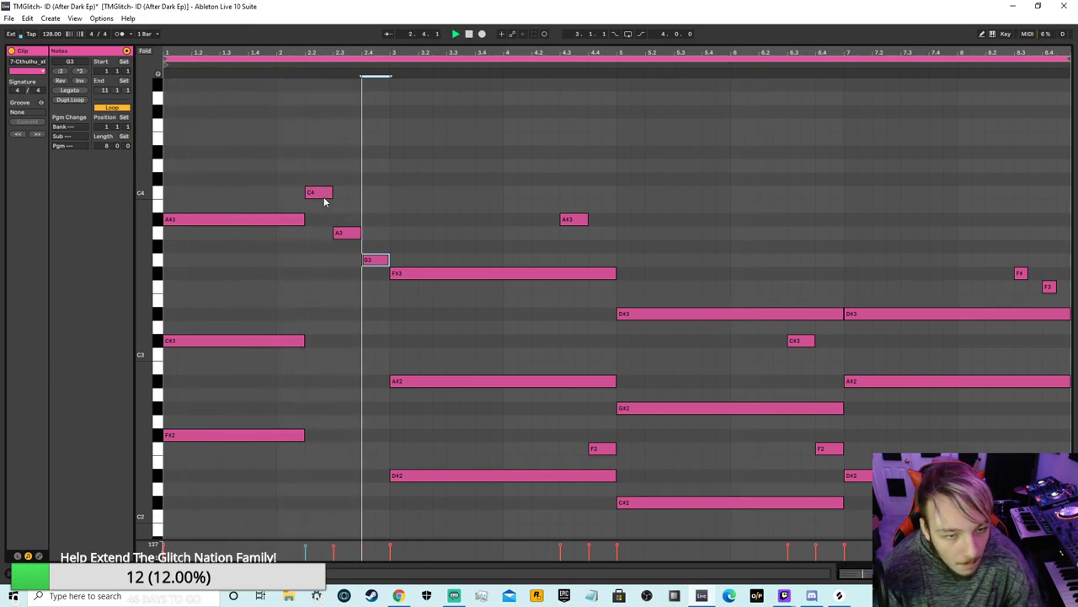
Step: Shorten the C4, A3 and G3 run to half-beat notes placed back to back from 2.2, checking it in playback
drag(331, 193, 318, 193)
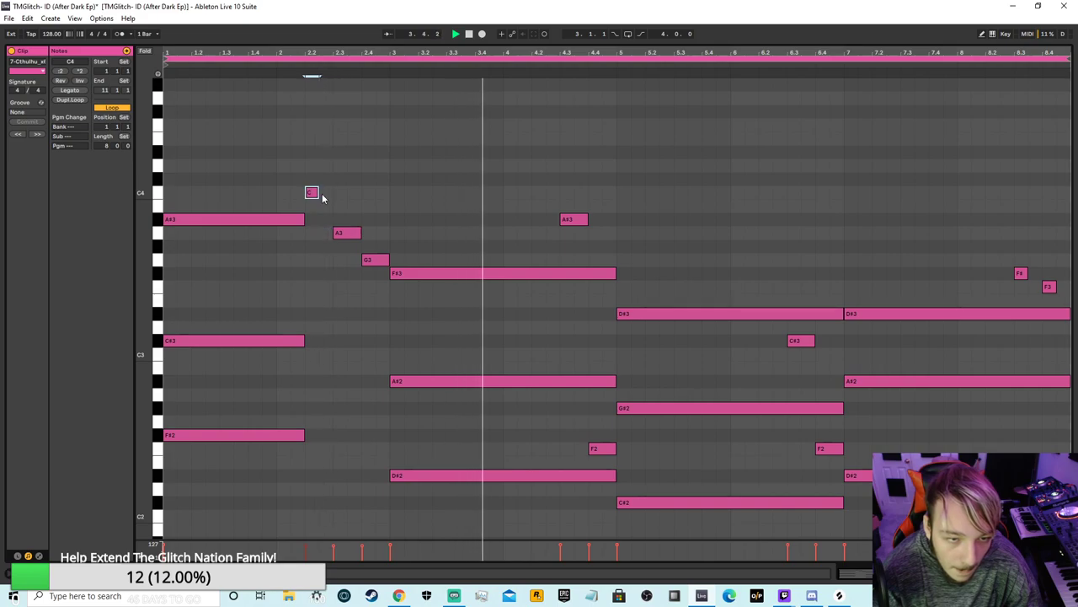
drag(339, 235, 327, 235)
drag(373, 263, 361, 264)
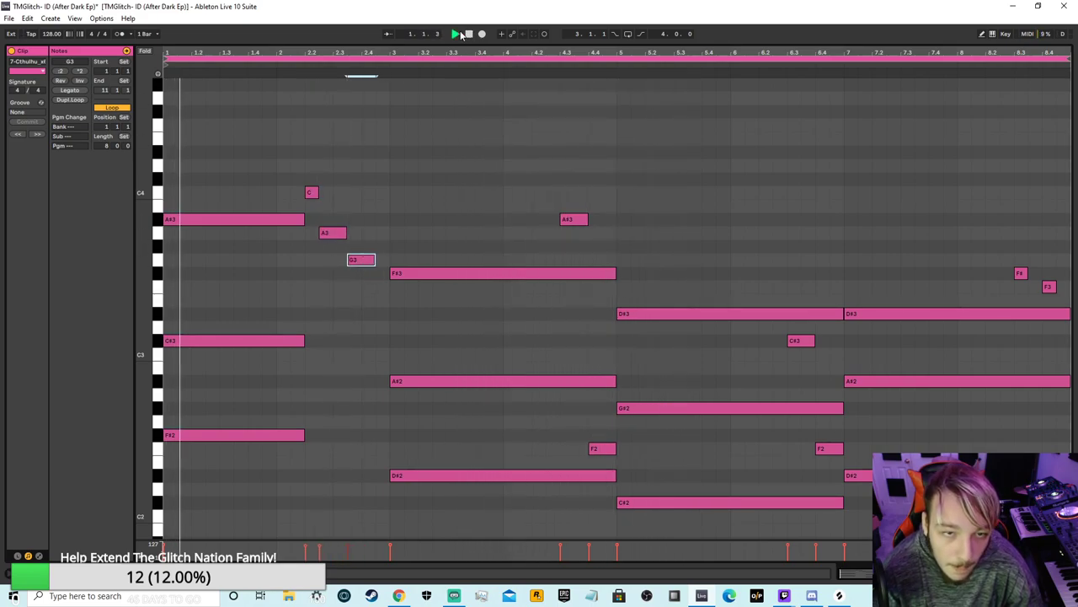
click(337, 234)
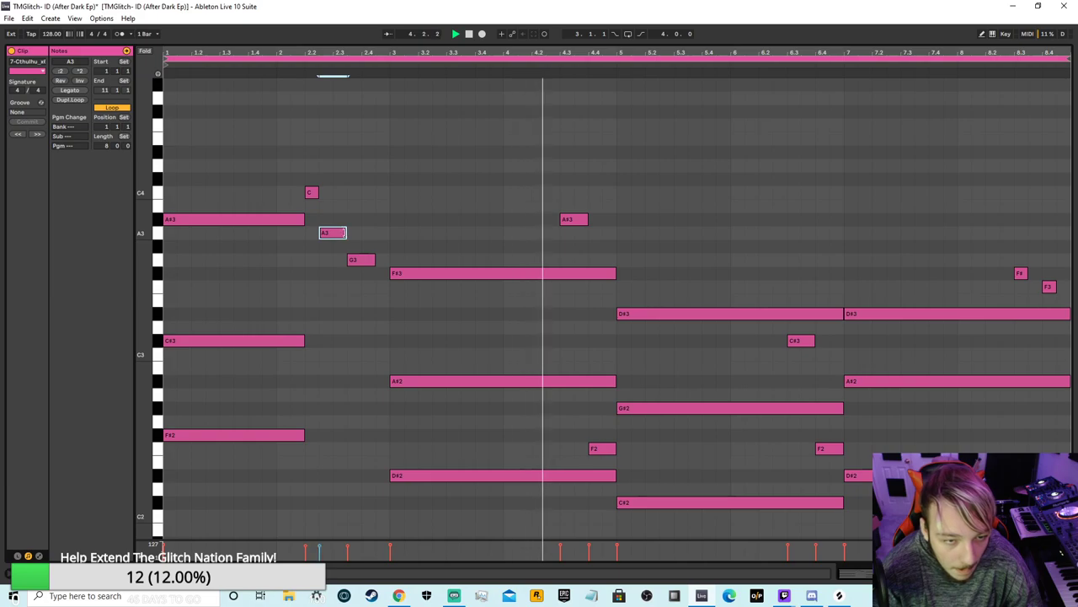
click(356, 260)
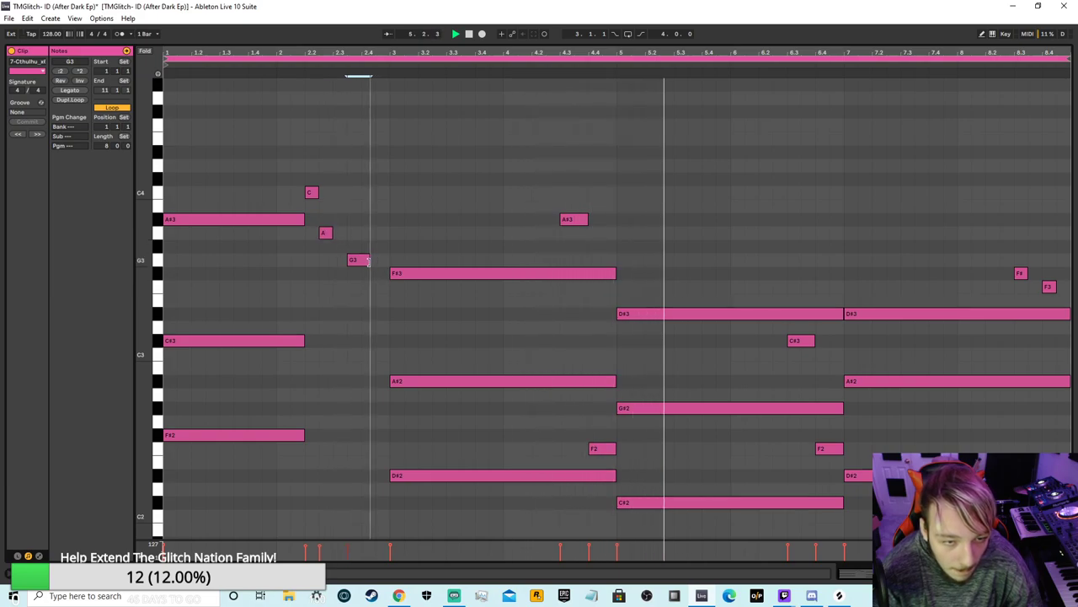
drag(356, 260, 342, 260)
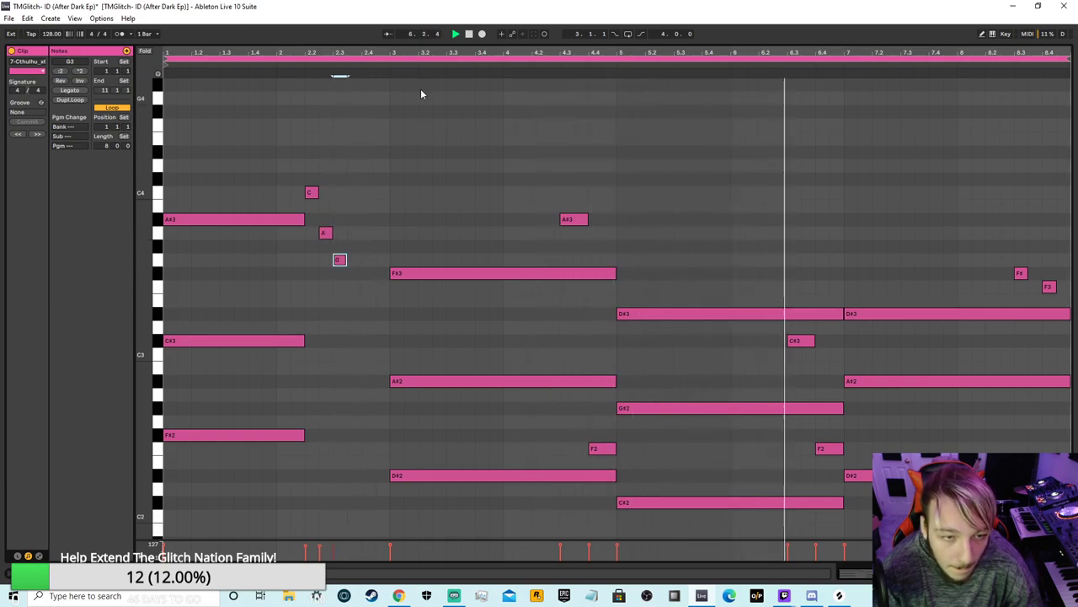
Step: Compare the notes with the original track 16 Serum clip, reopen the edited copy in a full-height editor and restart playback
key(Tab)
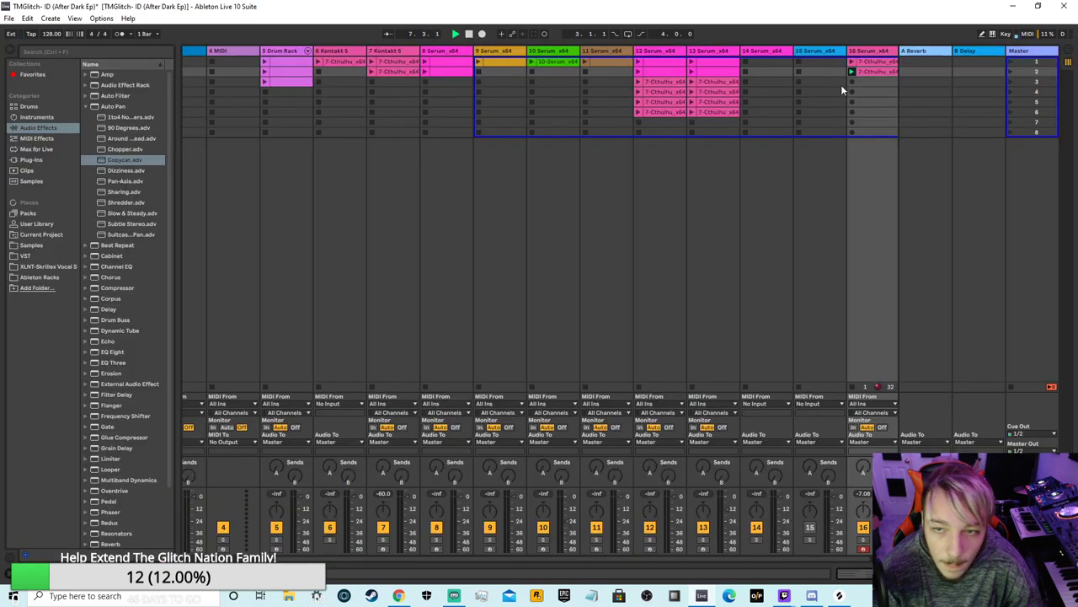
key(Tab)
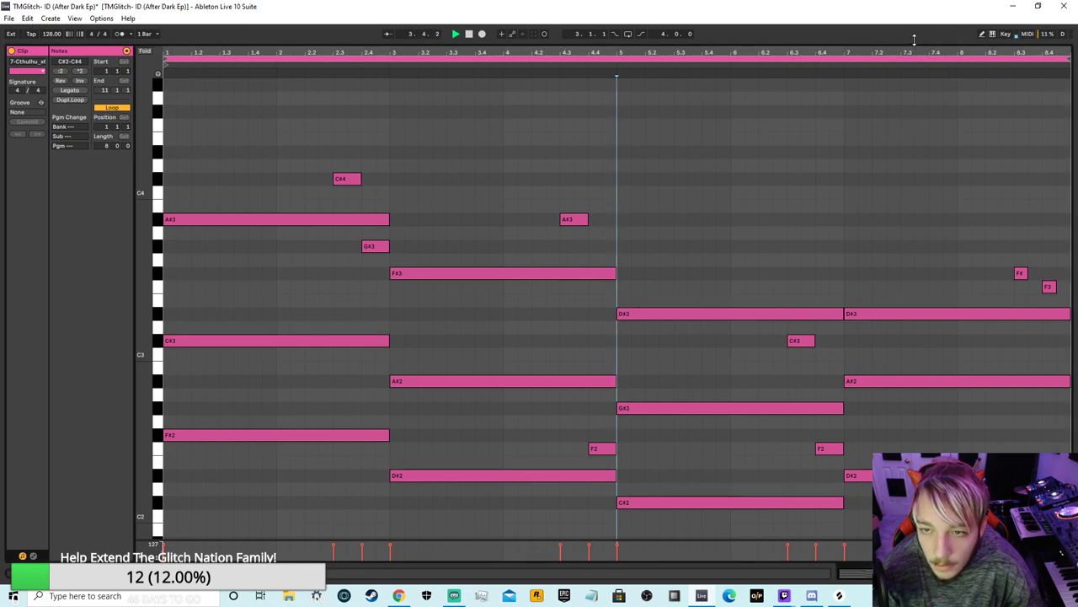
key(Tab)
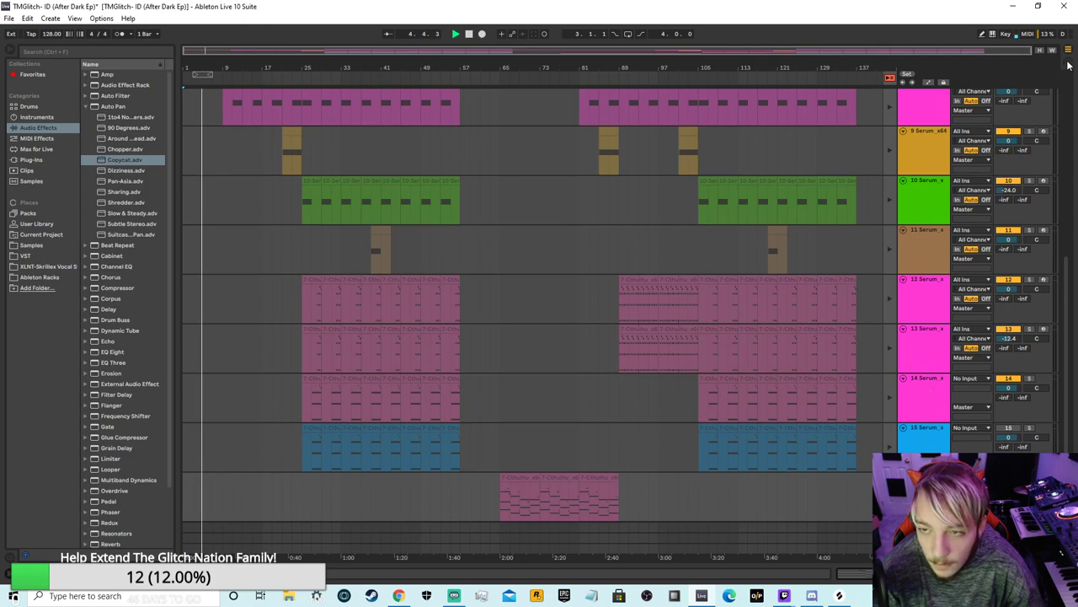
key(Tab)
double_click(877, 72)
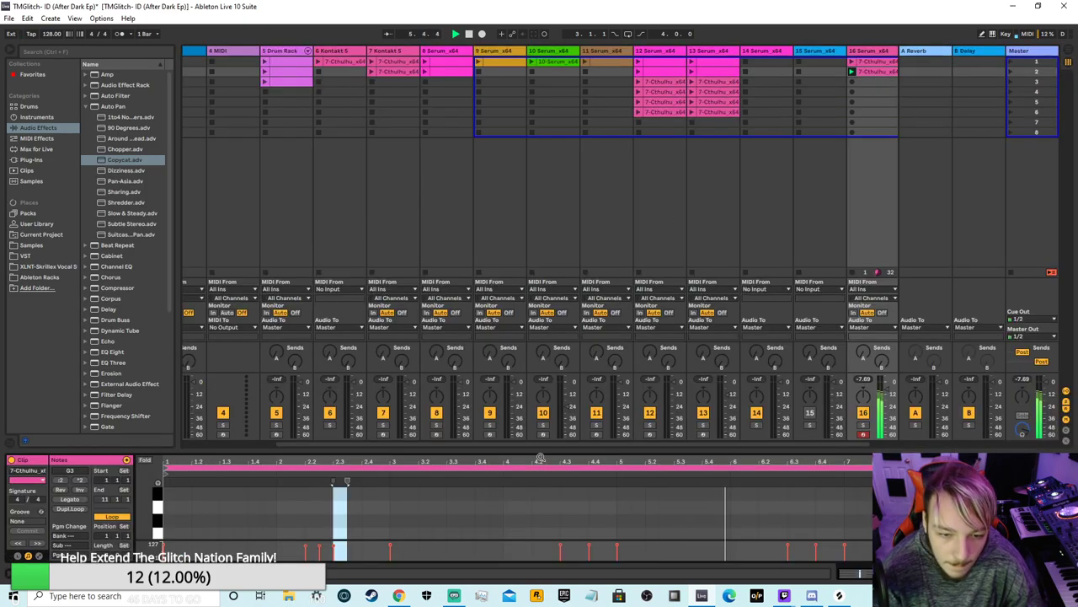
drag(541, 432, 353, 224)
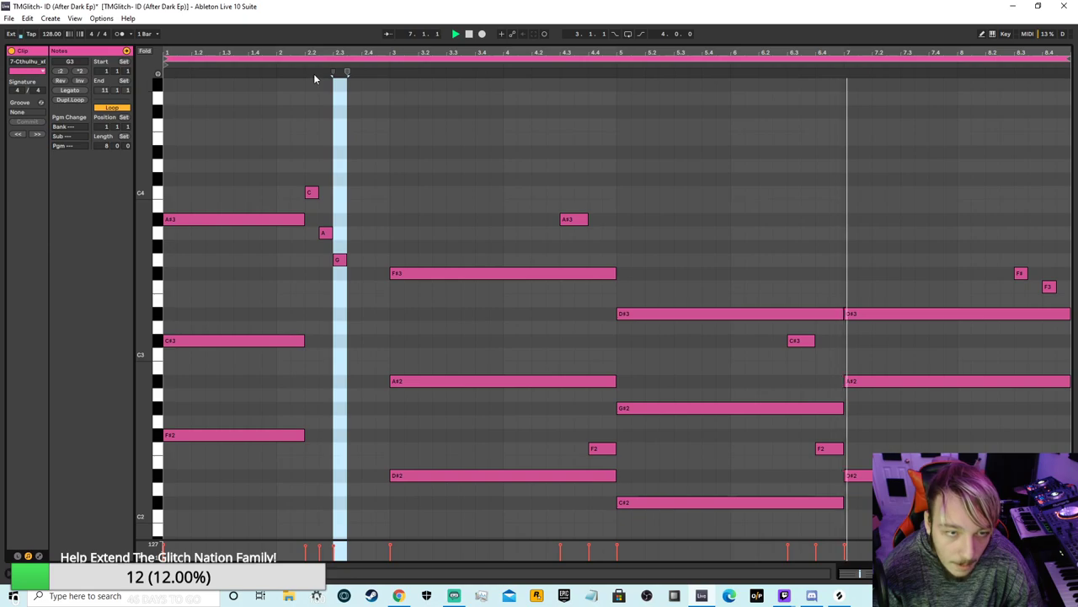
click(469, 33)
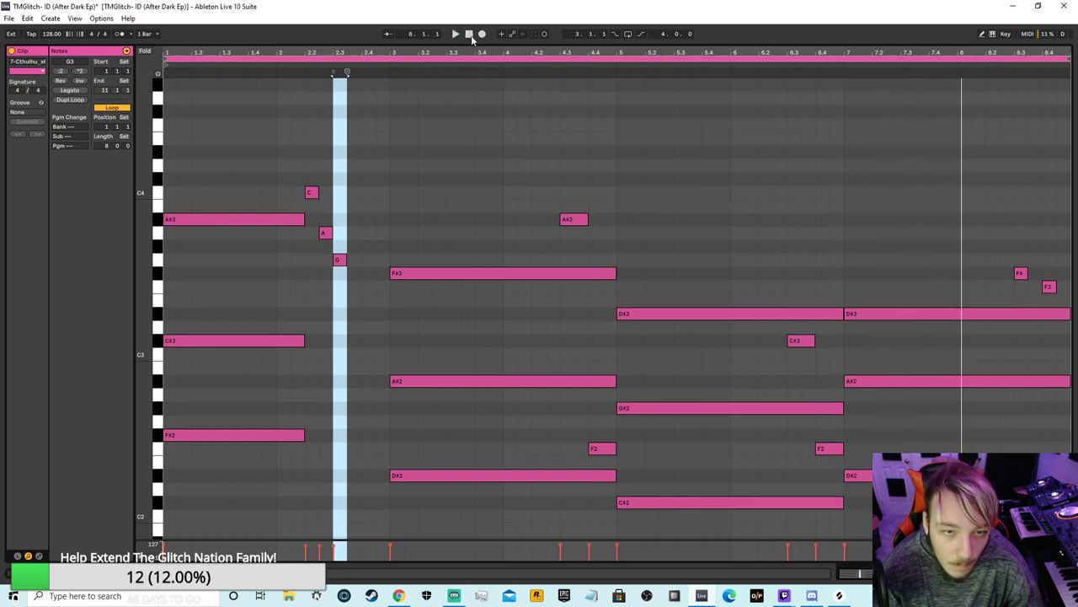
Step: Add half-beat G3, E3 and D3 harmony notes beneath the C4, A3 and G3 run, and play the clip
double_click(312, 259)
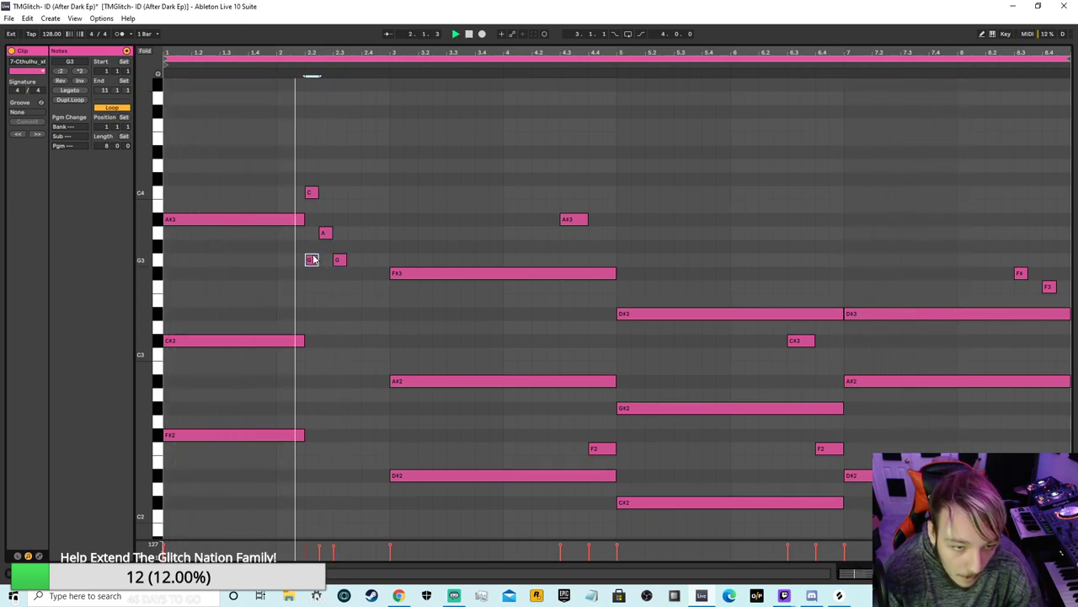
double_click(326, 301)
double_click(339, 327)
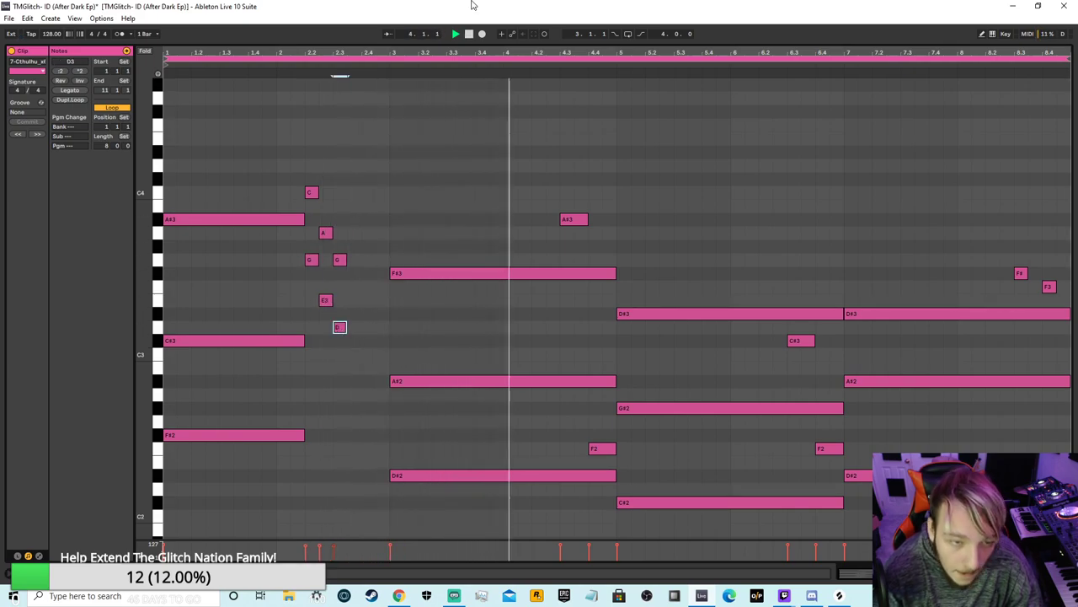
click(455, 34)
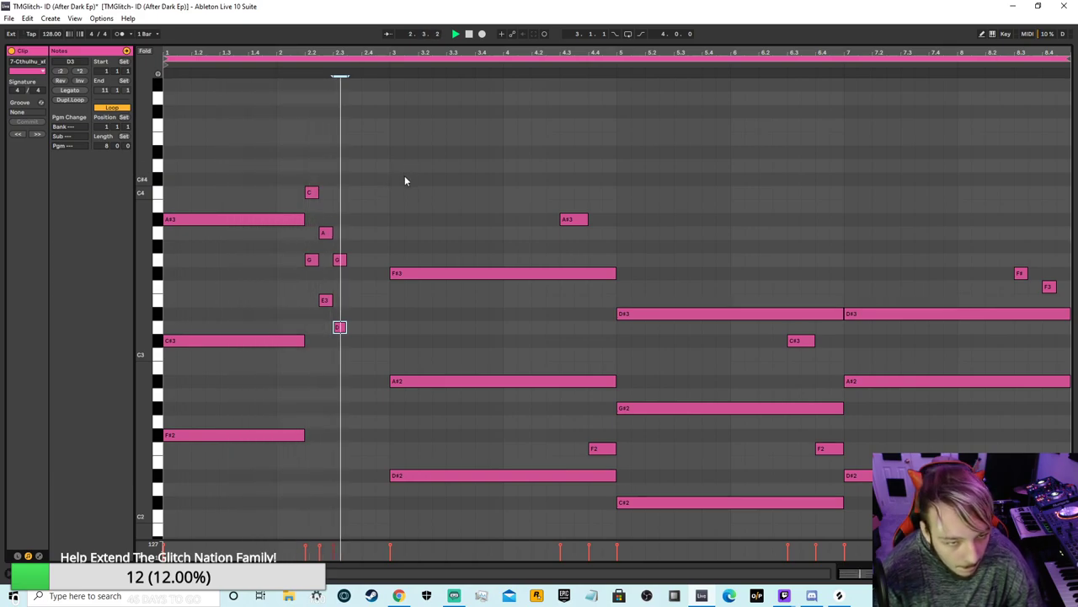
Step: Shift the six short run notes in bar 2 one and a half beats later to end at bar 3, and audition them
drag(357, 368, 361, 201)
click(334, 66)
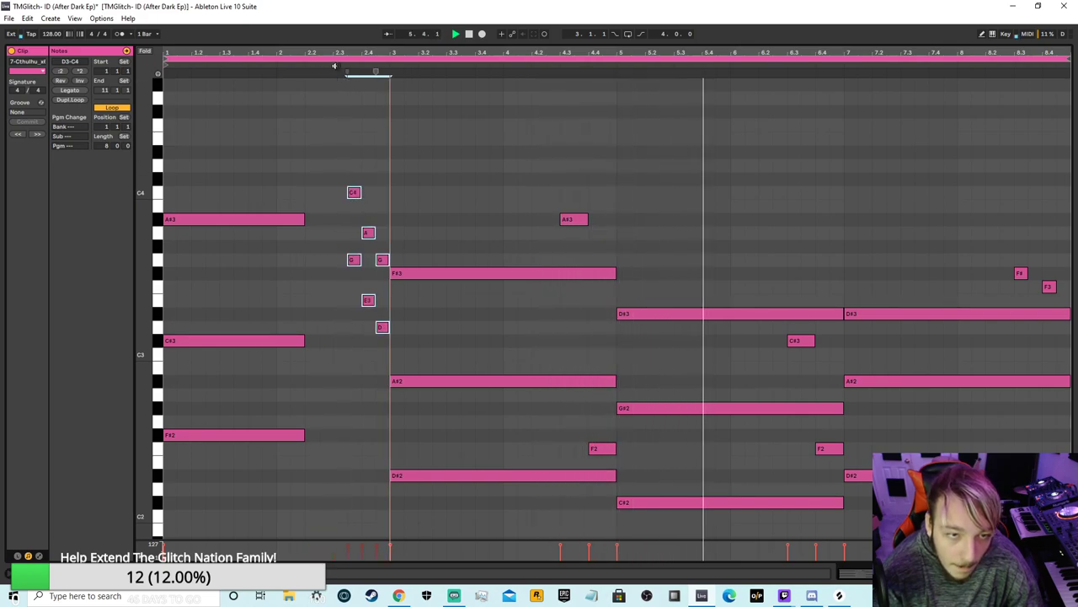
click(304, 66)
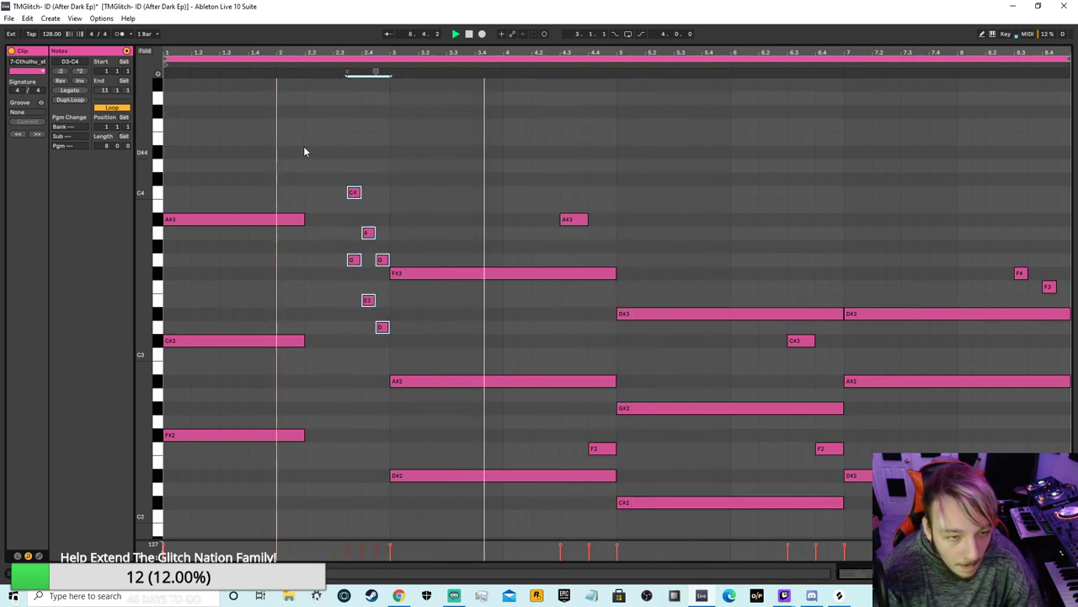
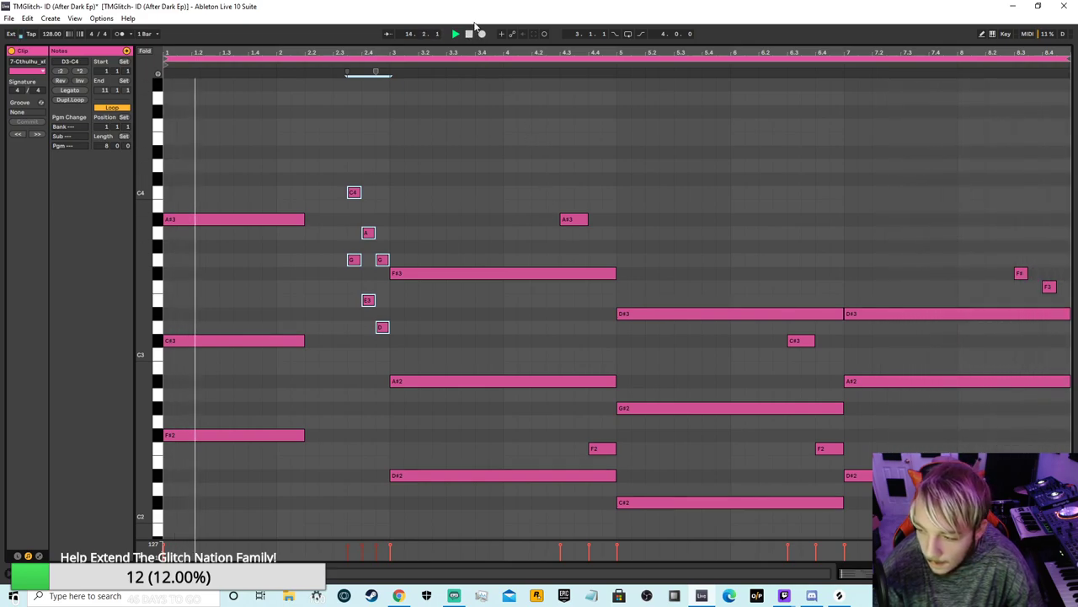
Step: Lengthen the first A#3, C#3 and F#2 chord to end at bar 3, and replay the clip from the start
click(300, 468)
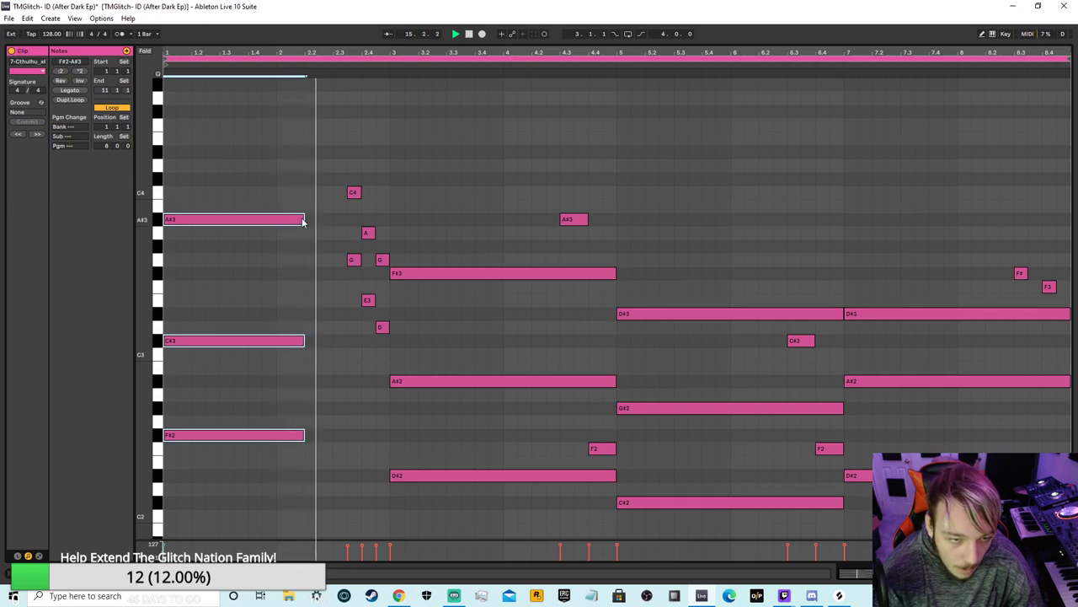
drag(305, 219, 389, 217)
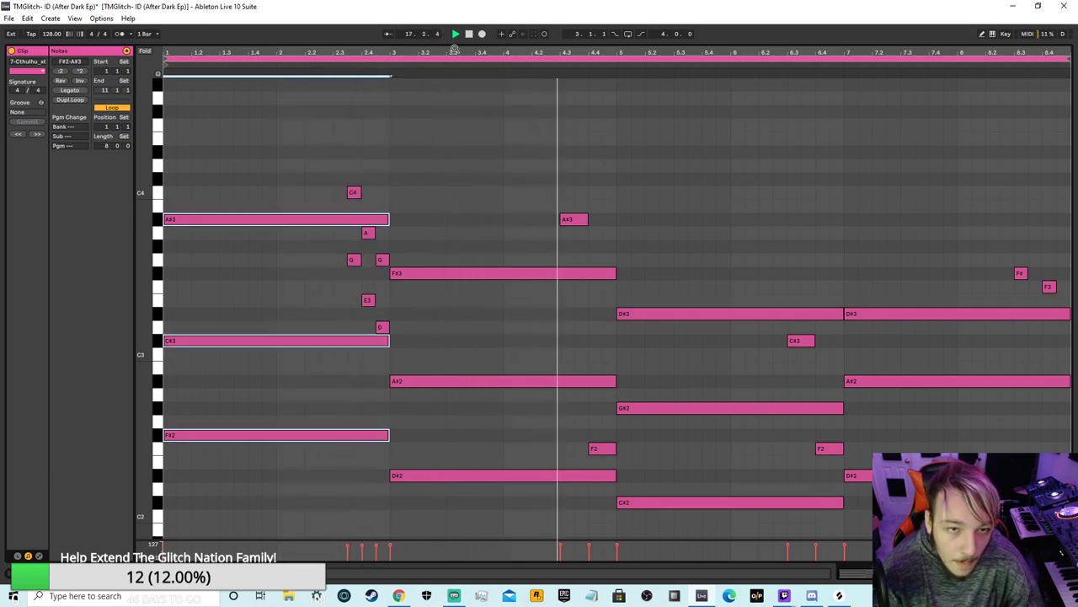
click(469, 34)
key(space)
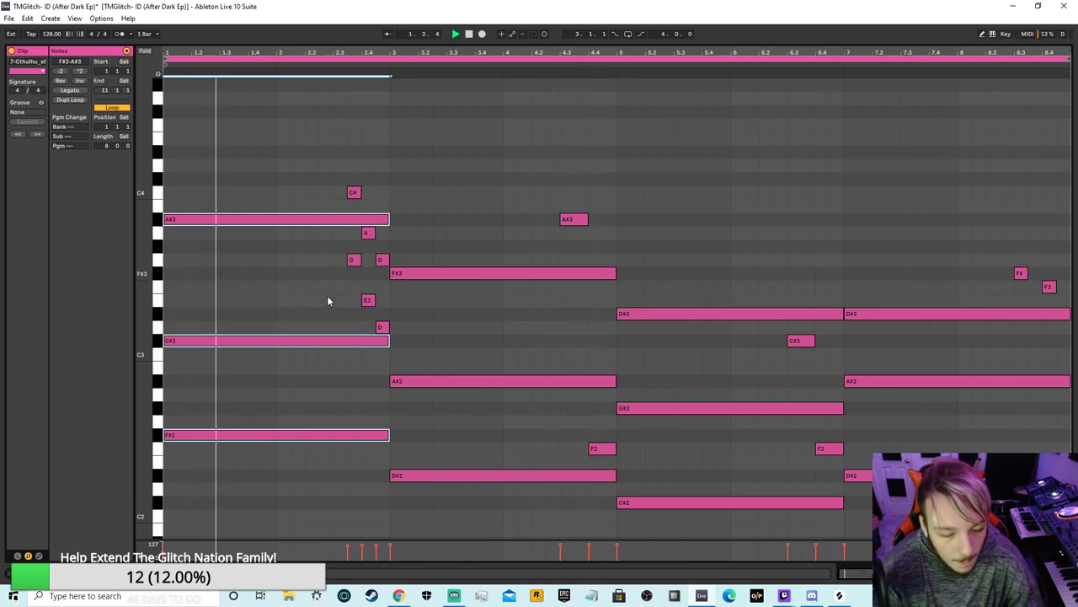
Step: Shrink the note editor and delete the duplicated Serum clip from the second slot of track 16
click(518, 404)
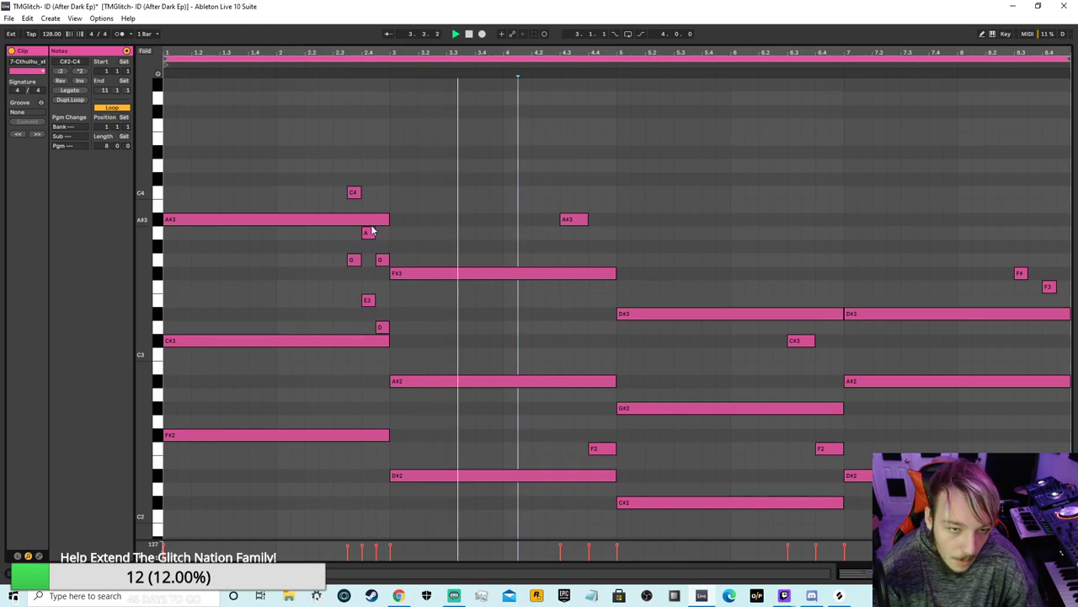
drag(329, 460, 293, 167)
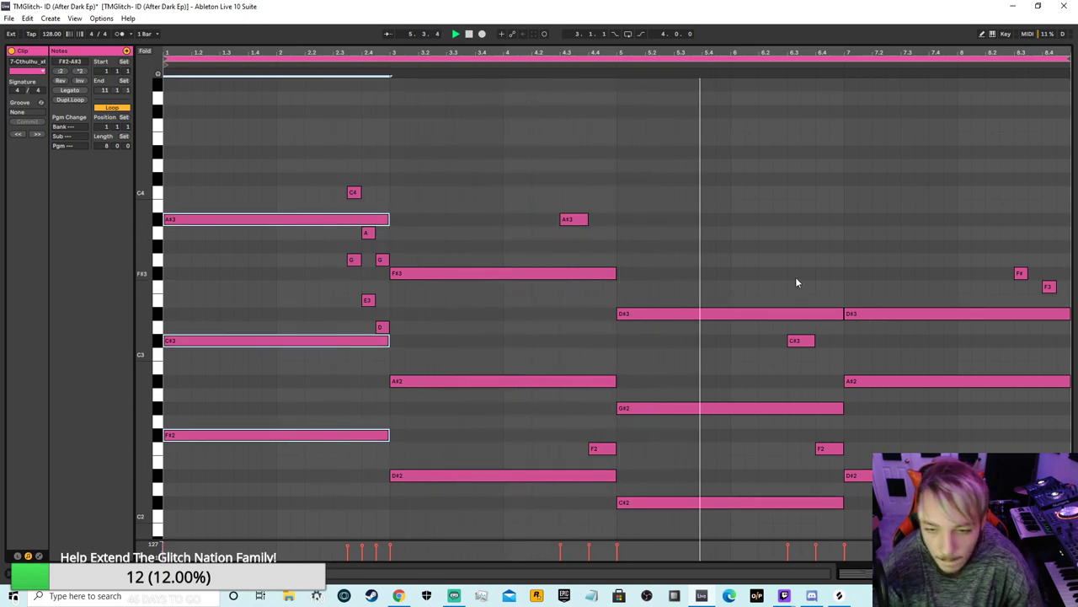
drag(569, 41, 689, 451)
right_click(871, 73)
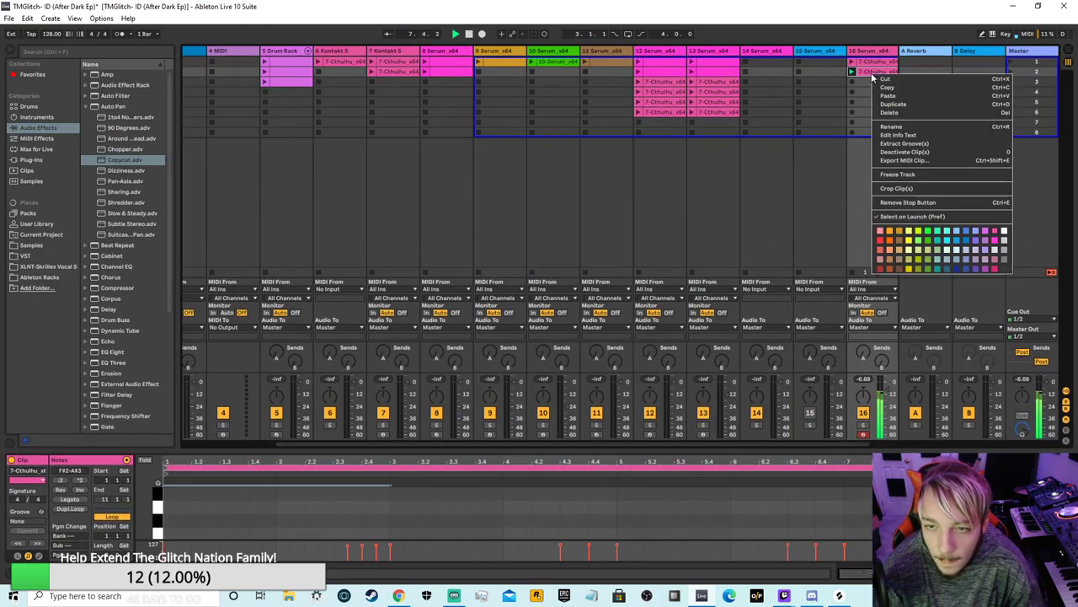
click(896, 113)
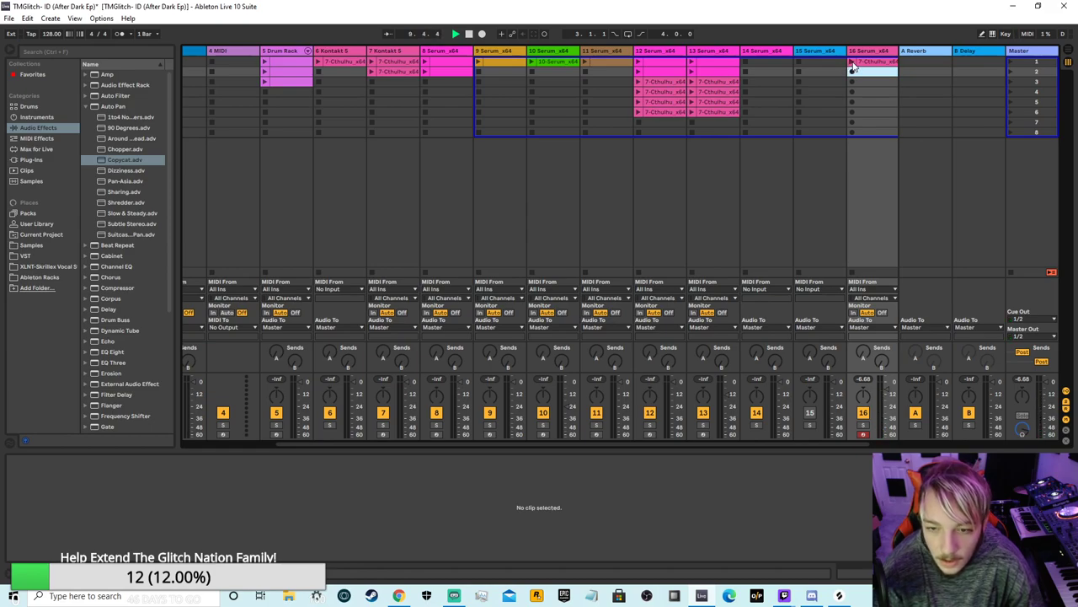
Step: Audition the second Drum Rack clip with the original track 16 Serum clip and first track 7 Kontakt clip, then stop the Kontakt clip
click(262, 74)
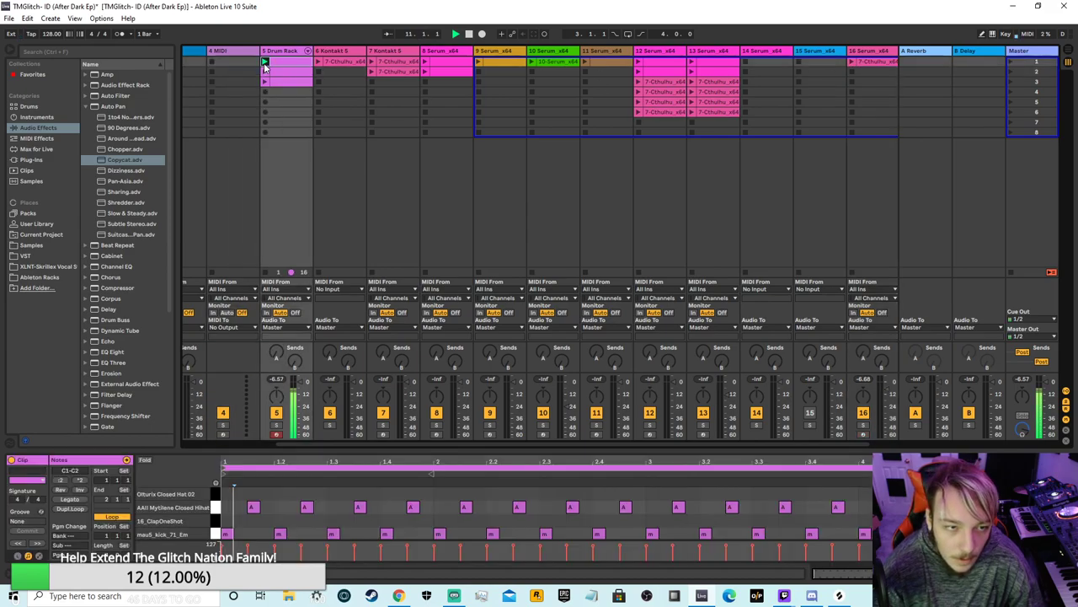
click(852, 63)
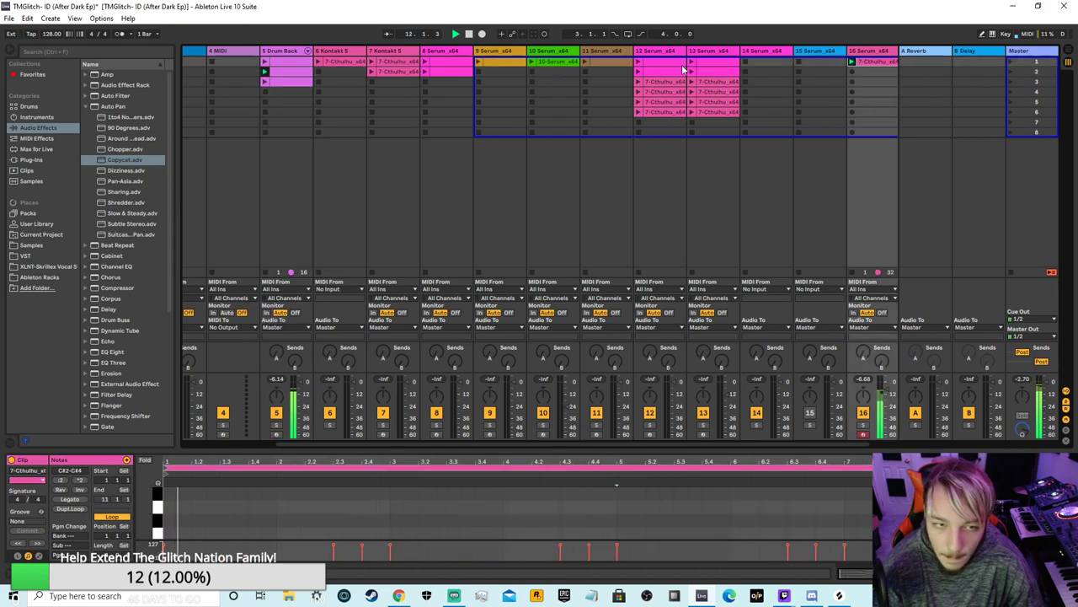
click(371, 62)
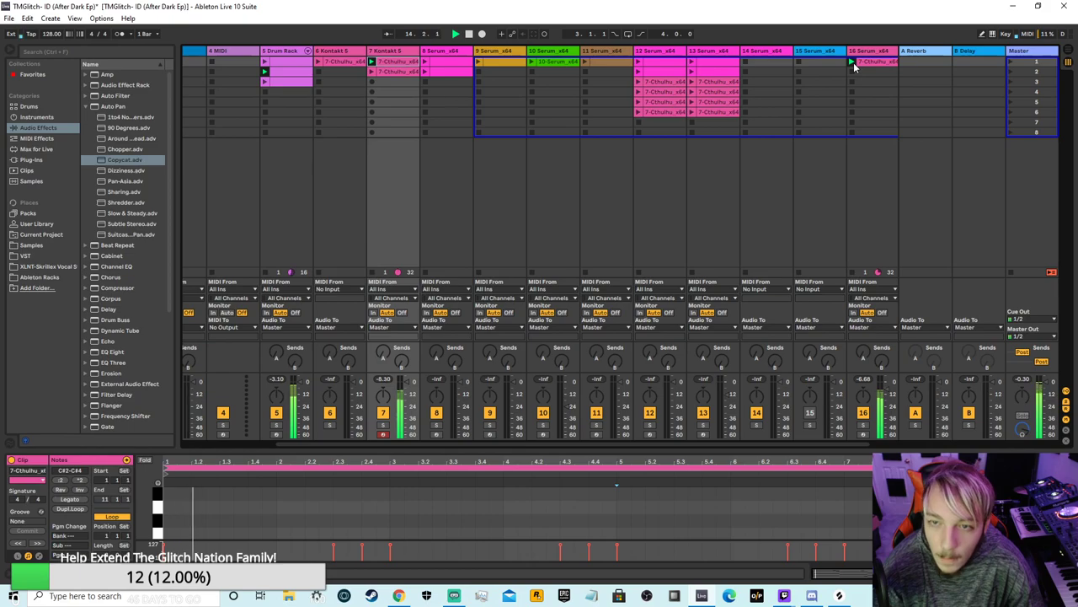
click(854, 62)
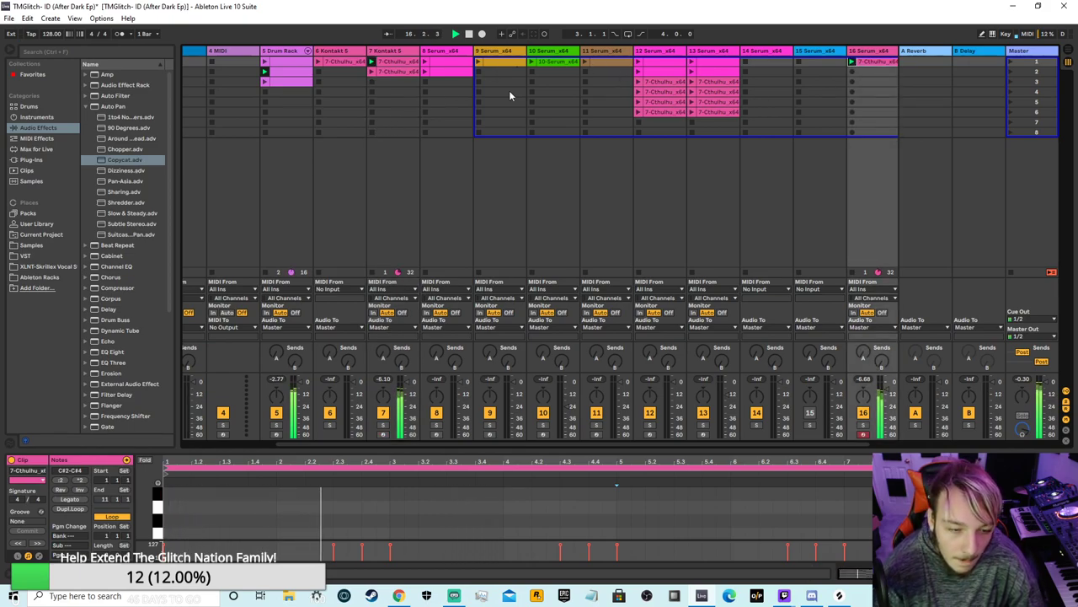
click(372, 131)
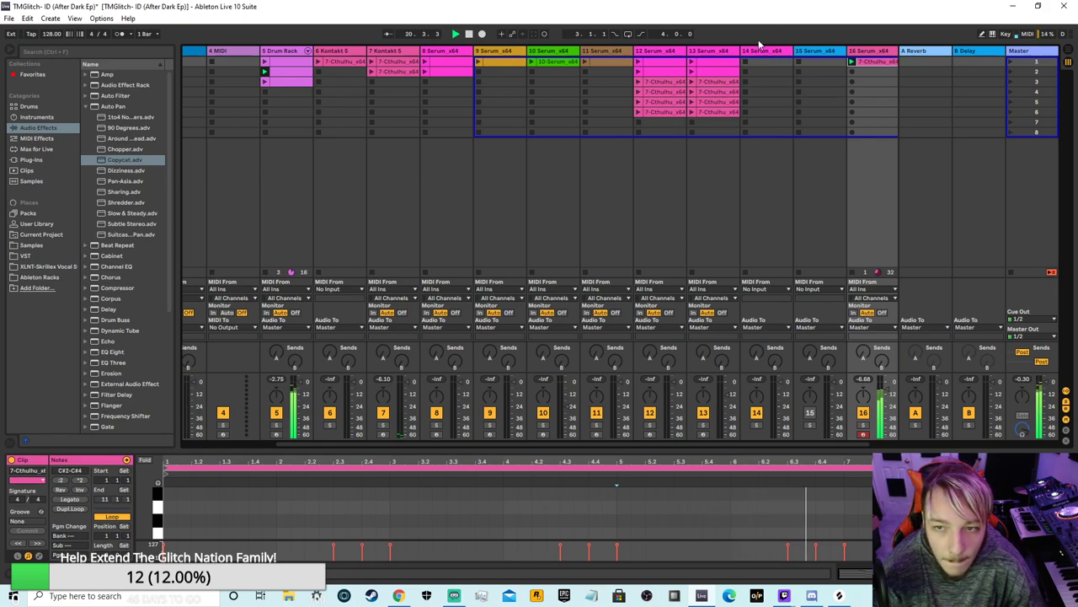
Step: Switch to the Arrangement view and return tracks 5 to 8 to arrangement playback
click(1066, 54)
scroll(893, 162, up, 6)
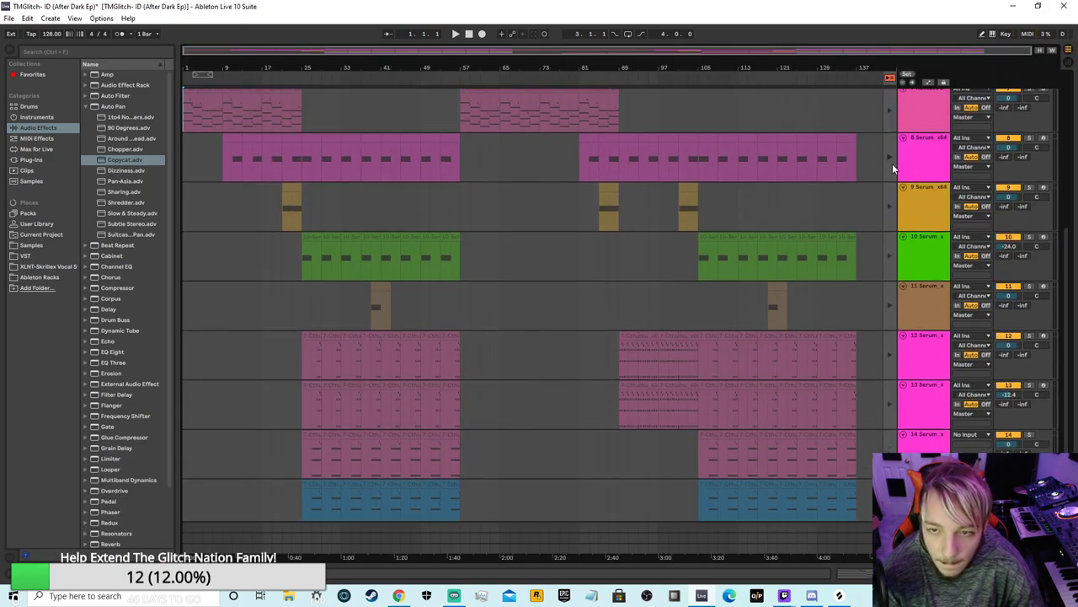
click(891, 248)
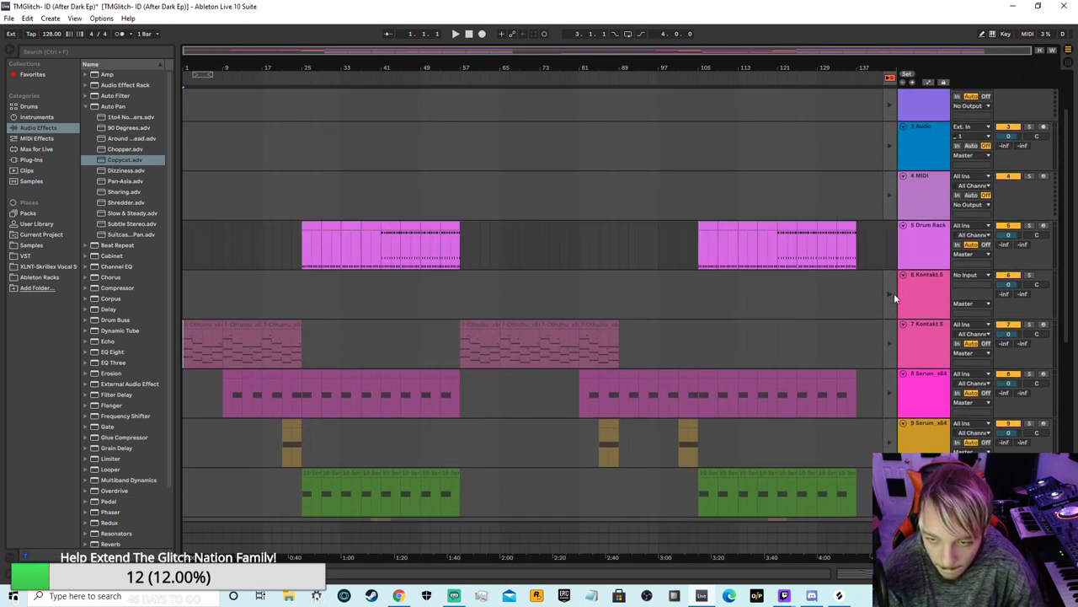
click(892, 295)
click(892, 347)
scroll(893, 349, down, 2)
click(892, 326)
Step: Return Serum tracks 9 to 16 to arrangement playback
scroll(890, 345, down, 1)
scroll(889, 358, down, 1)
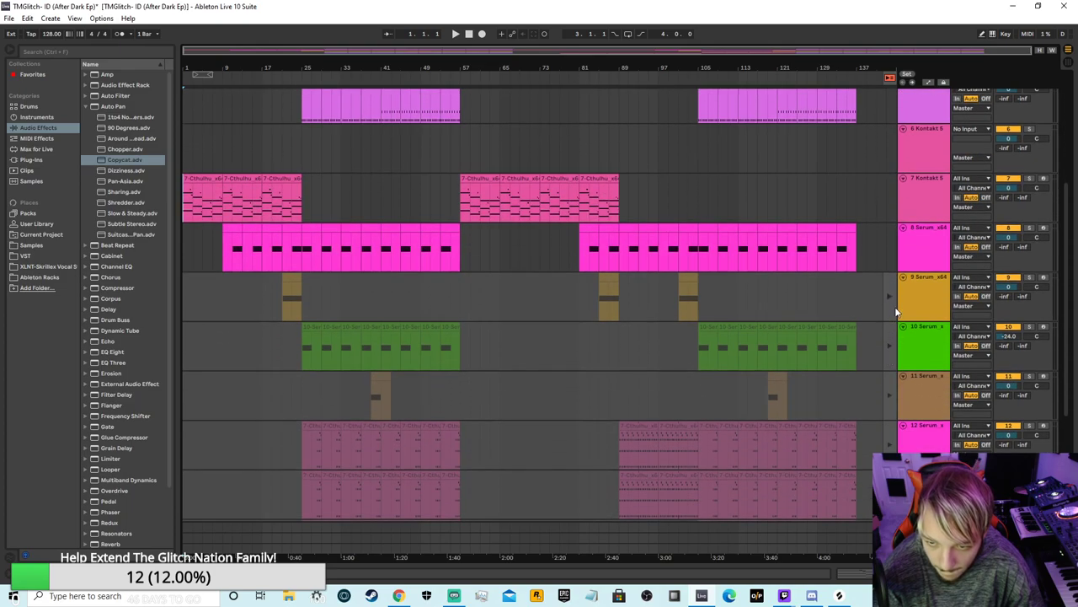
click(891, 302)
scroll(890, 322, down, 2)
click(890, 285)
click(891, 331)
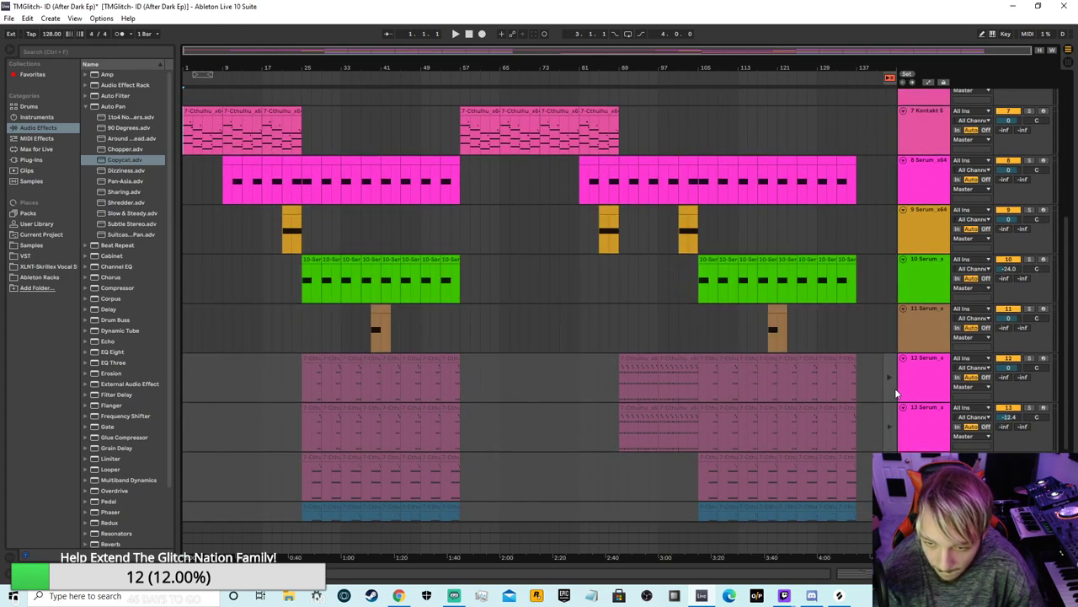
click(894, 389)
click(893, 429)
scroll(889, 430, down, 2)
click(893, 431)
click(890, 385)
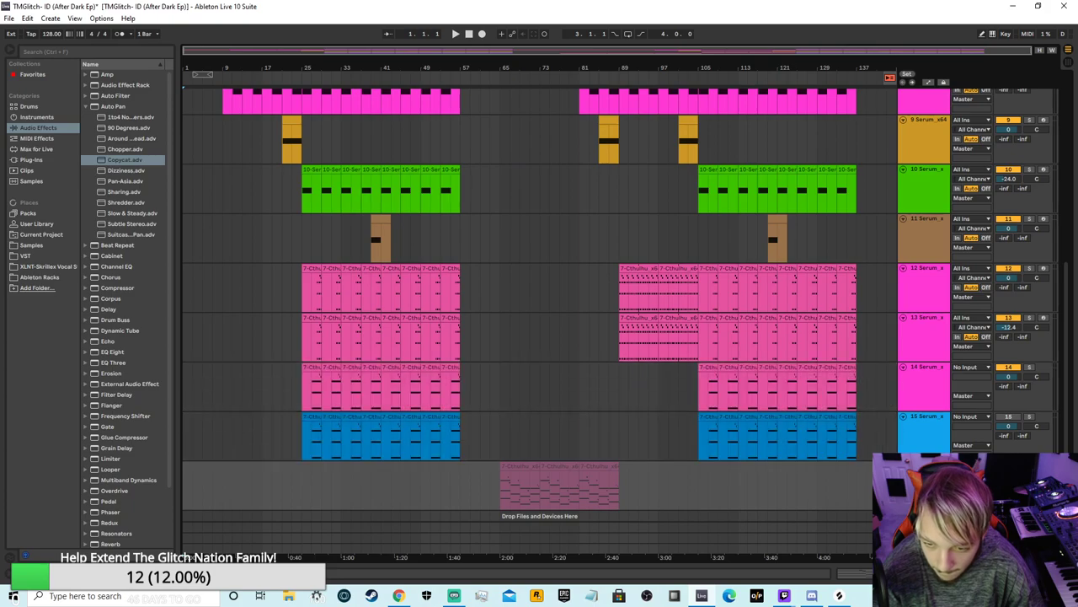
scroll(654, 225, down, 1)
Step: Play the arrangement from bar 9
click(220, 82)
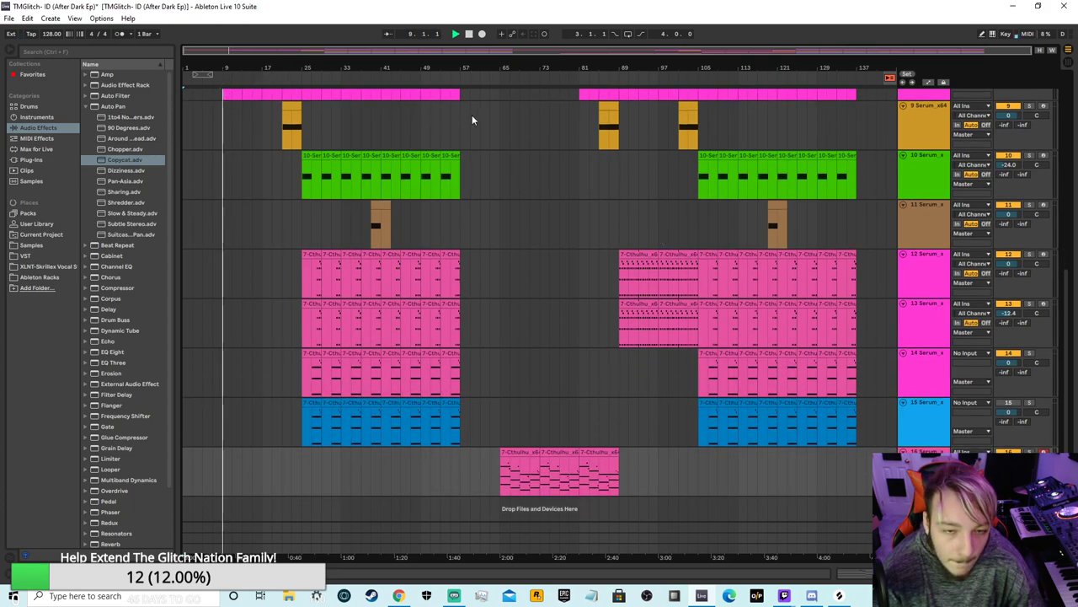
scroll(277, 284, up, 3)
click(10, 17)
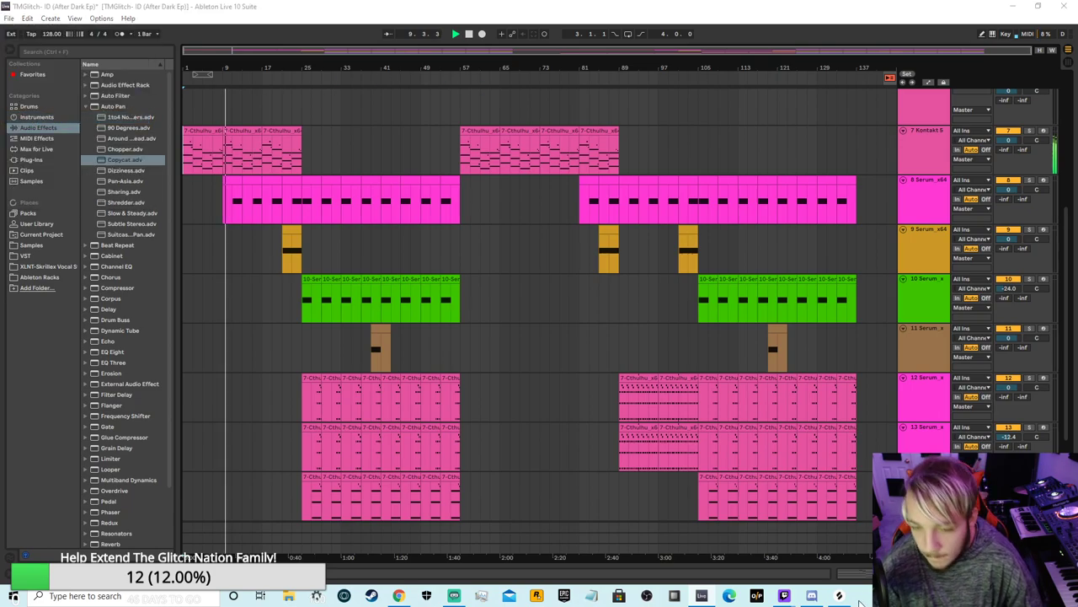